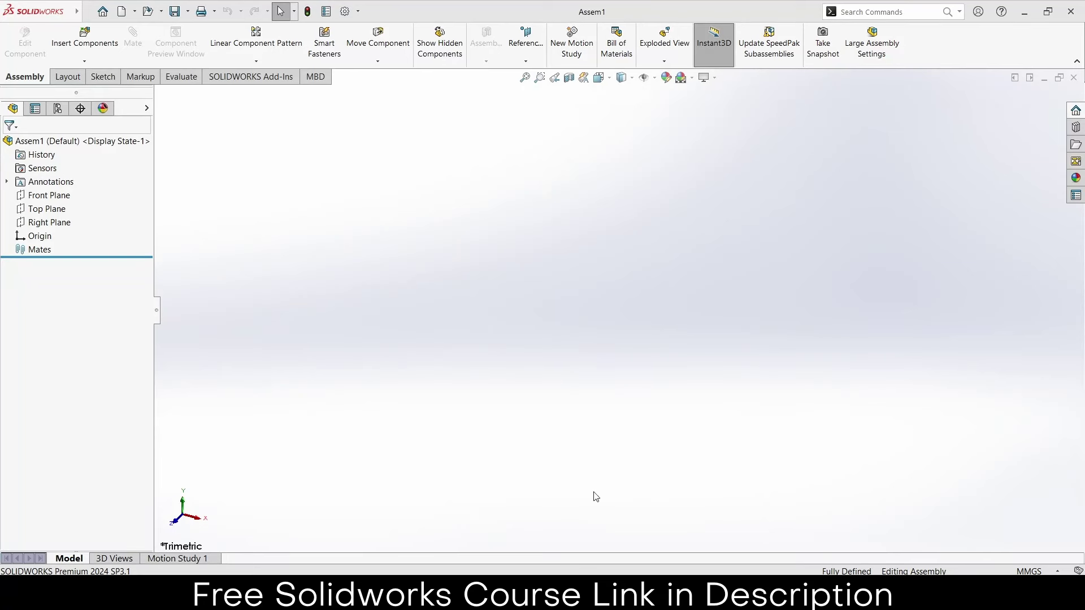
Step: Insert a new in-context part, sketching on its Front Plane in Front view
click(71, 65)
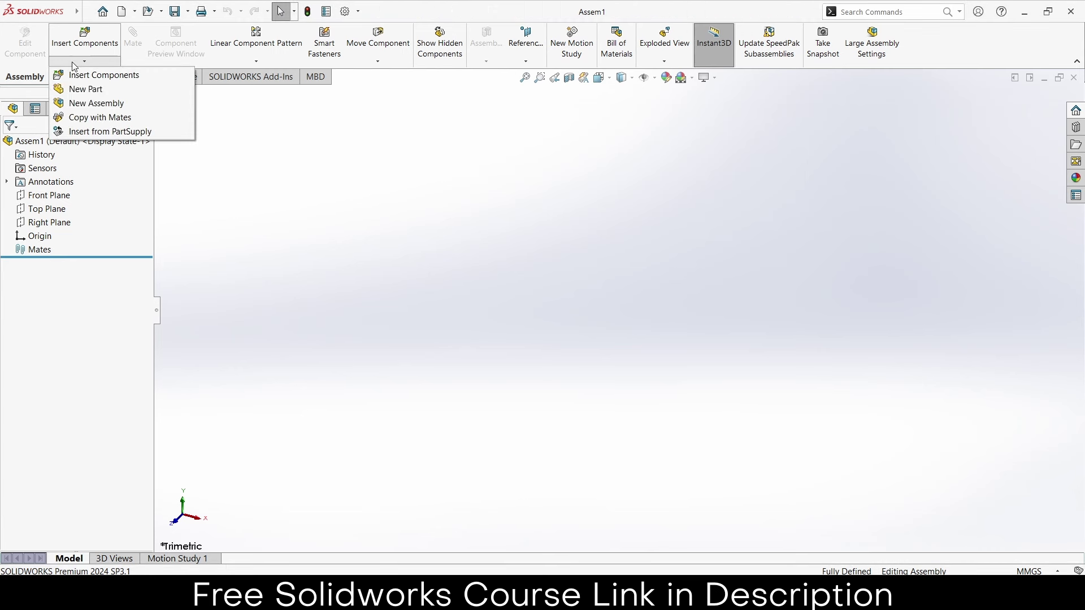
click(79, 90)
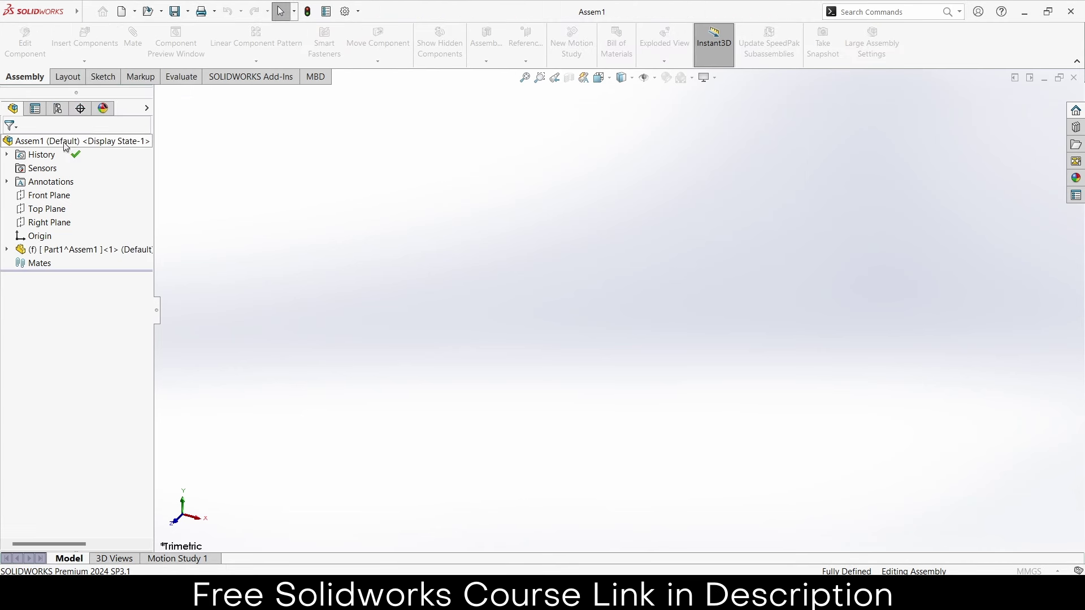
click(53, 196)
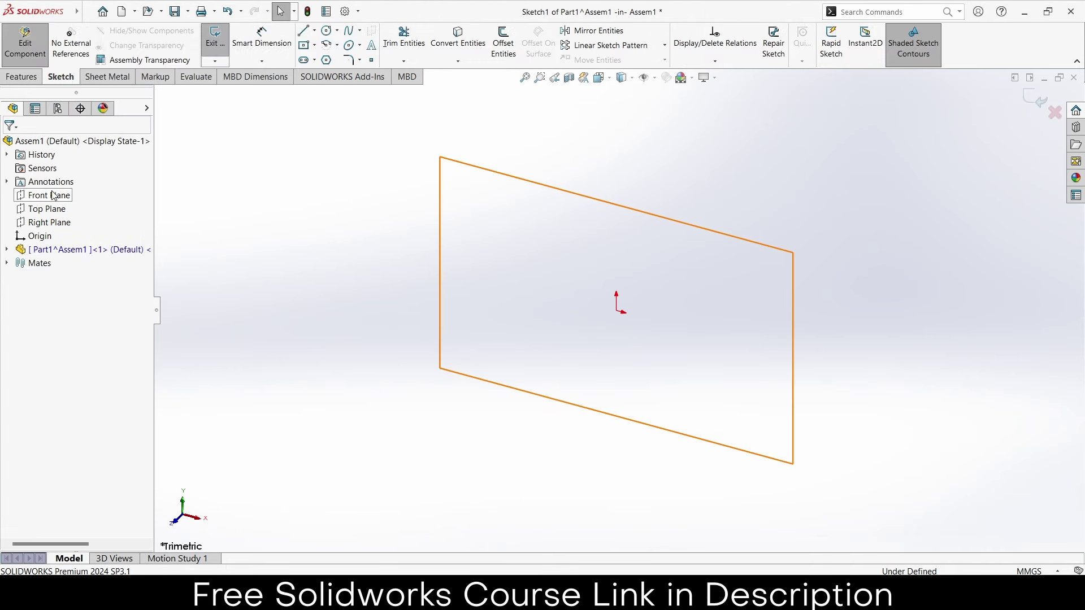
click(609, 86)
click(409, 380)
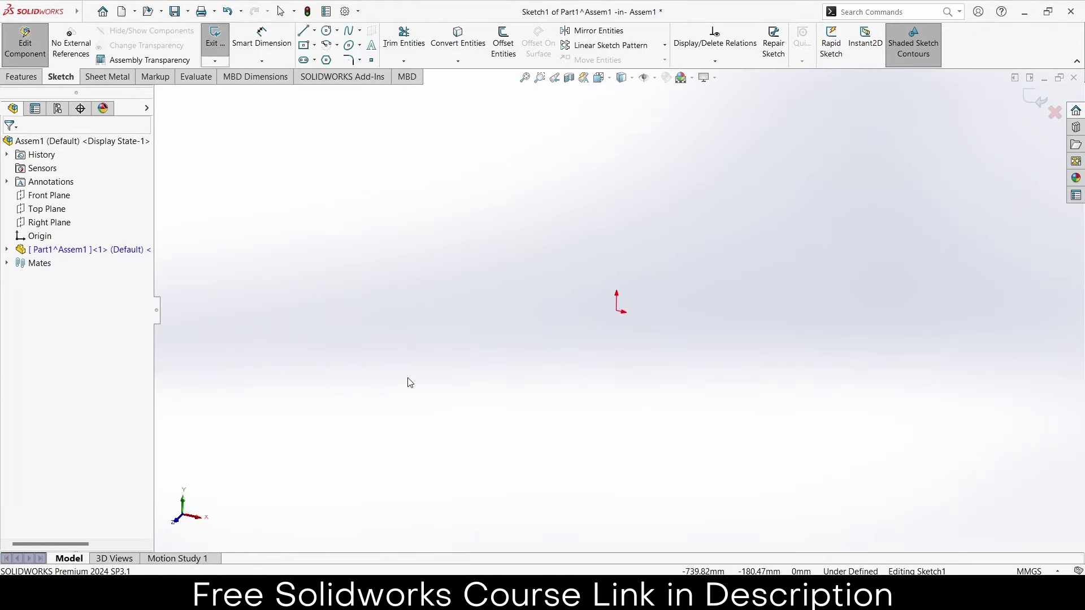
Step: Sketch one circle centred on the origin and a second circle directly below it
click(326, 30)
click(608, 320)
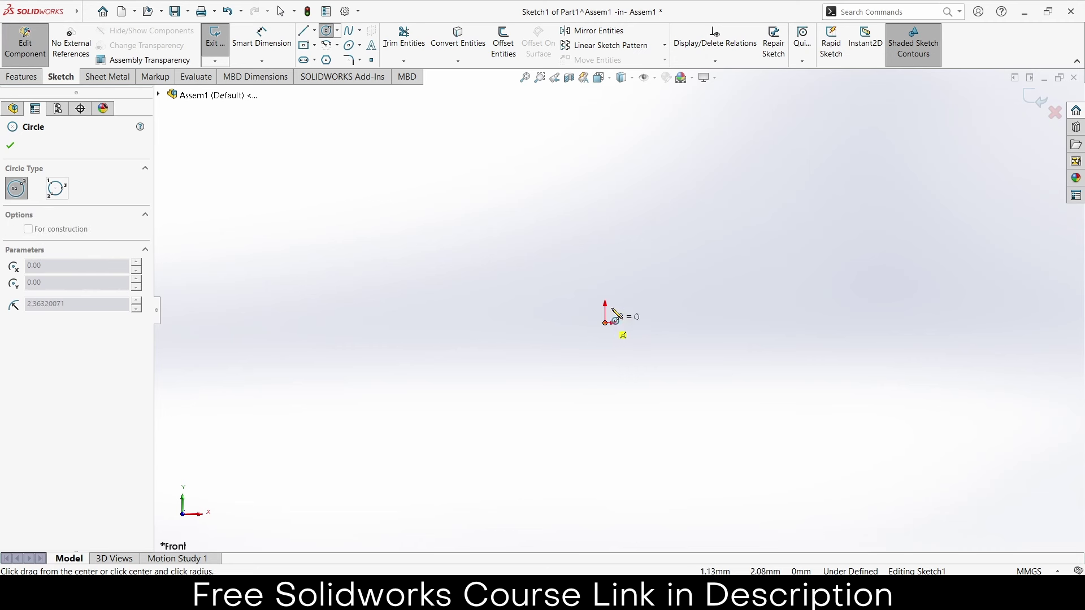
click(647, 330)
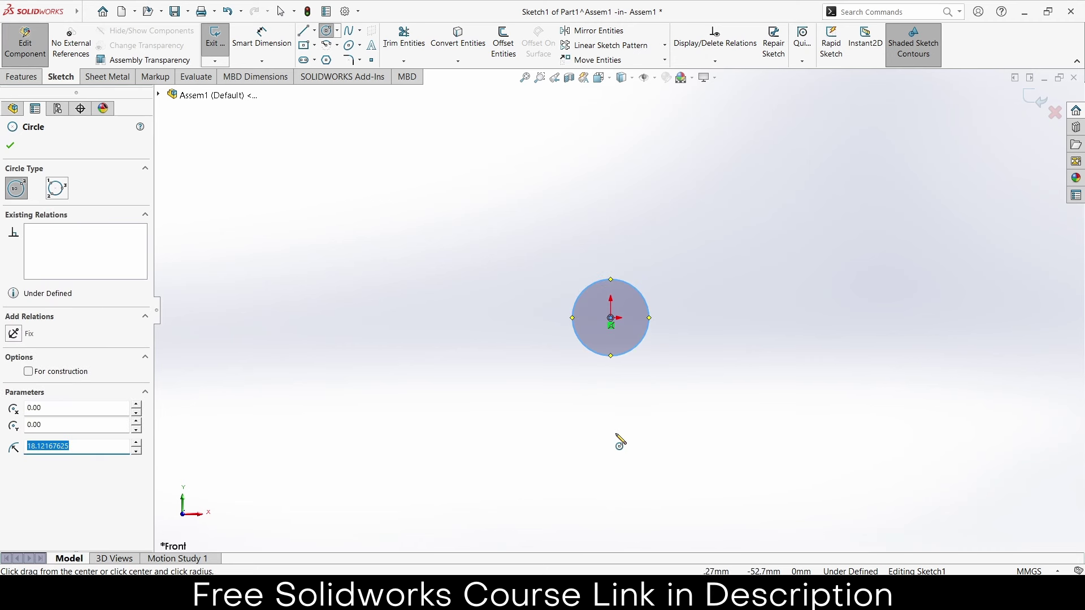
click(610, 487)
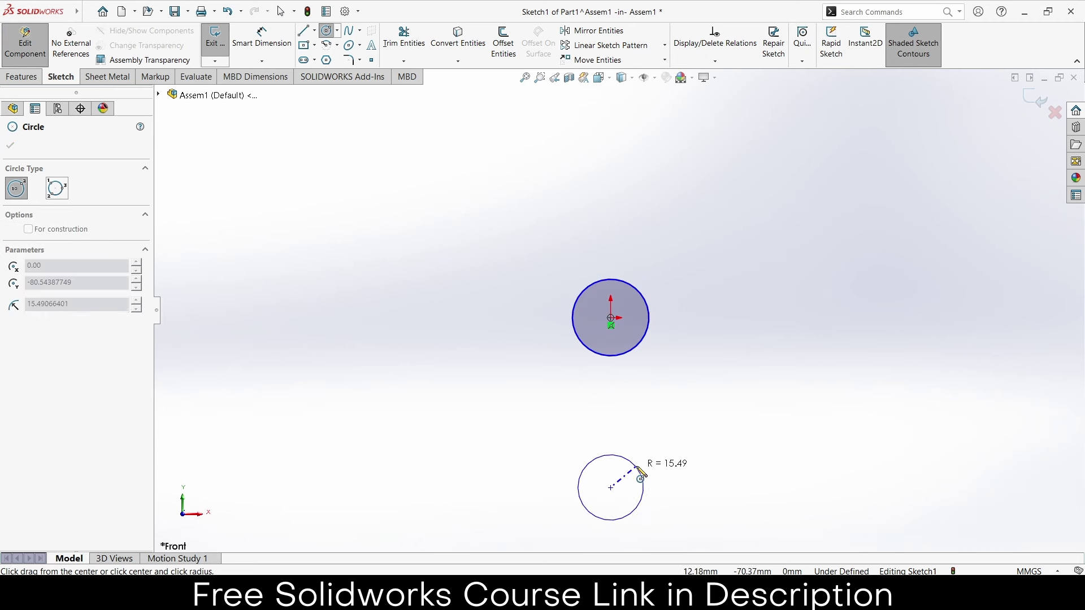
click(644, 477)
click(263, 32)
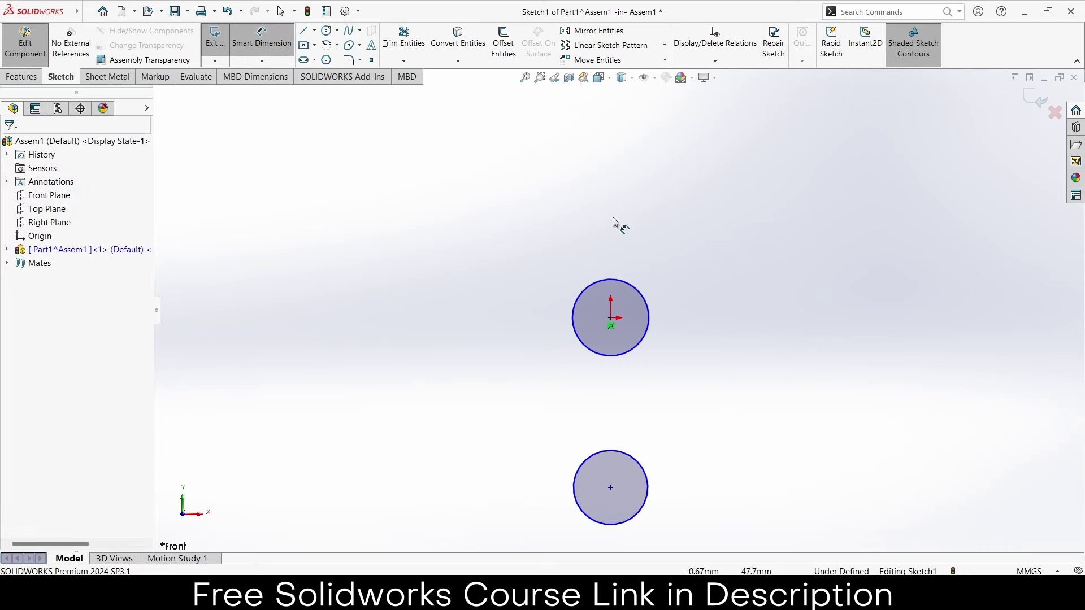
Step: Dimension the upper circle to Ø20 mm and the lower circle to Ø15 mm
click(629, 293)
click(662, 268)
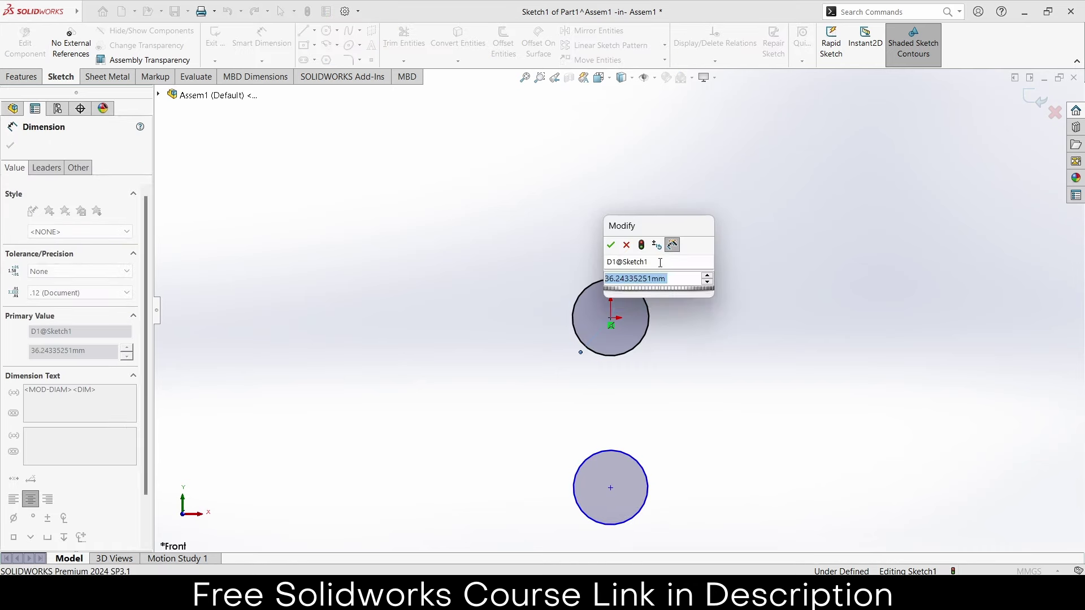
text(20)
key(Return)
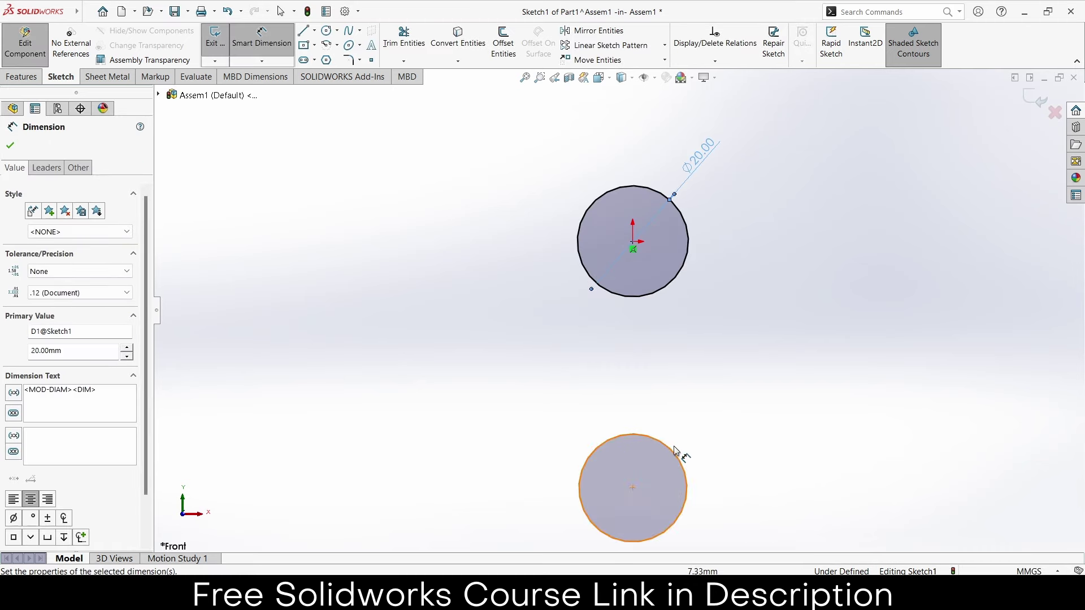
click(676, 455)
click(735, 416)
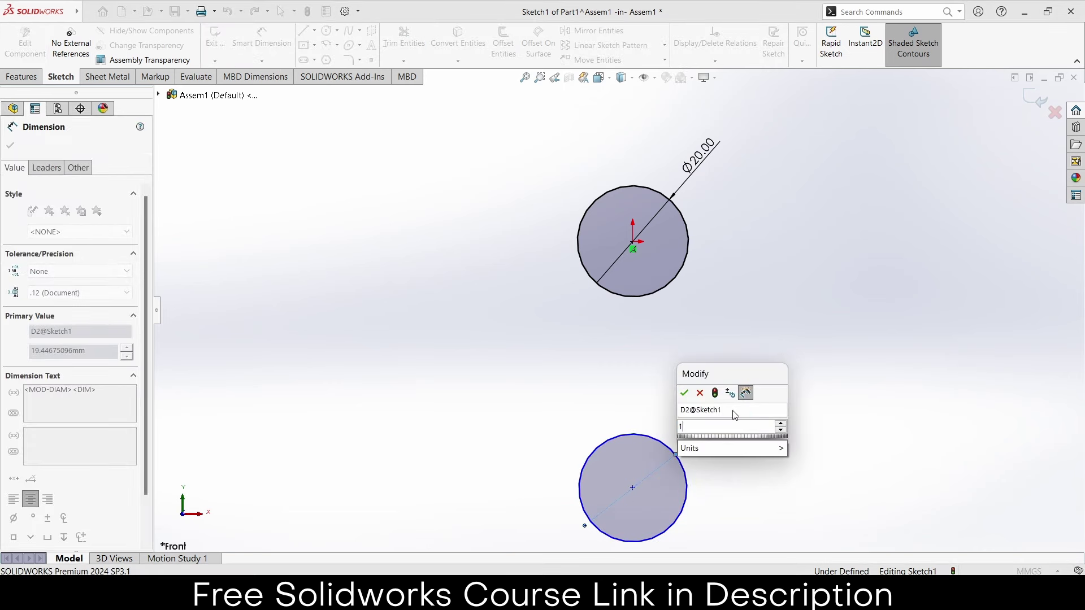
text(15)
key(Return)
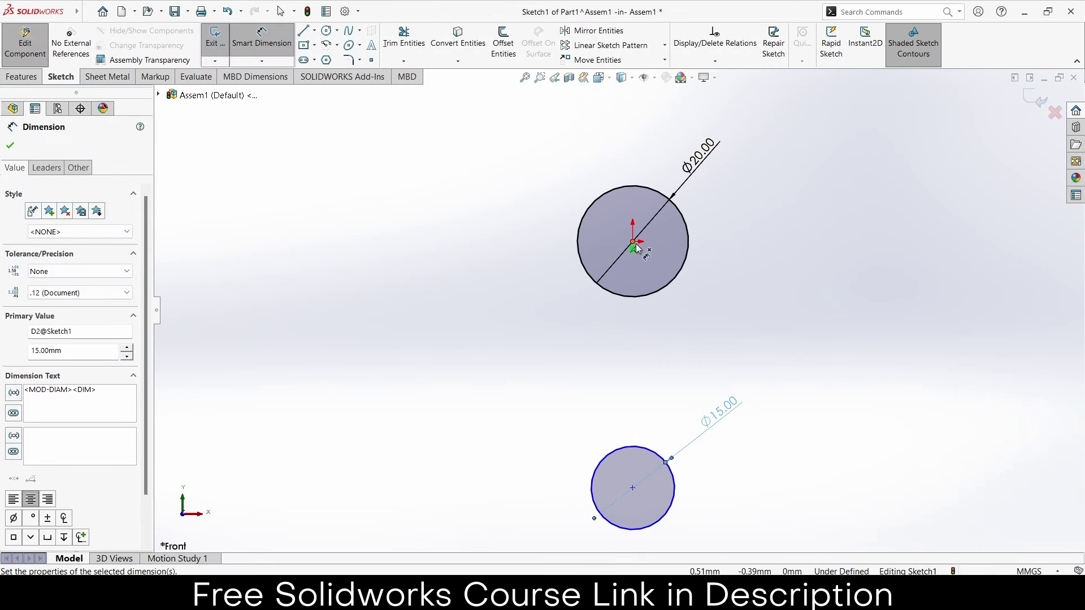
Step: Set the distance between the two circle centres to 50 mm
click(634, 244)
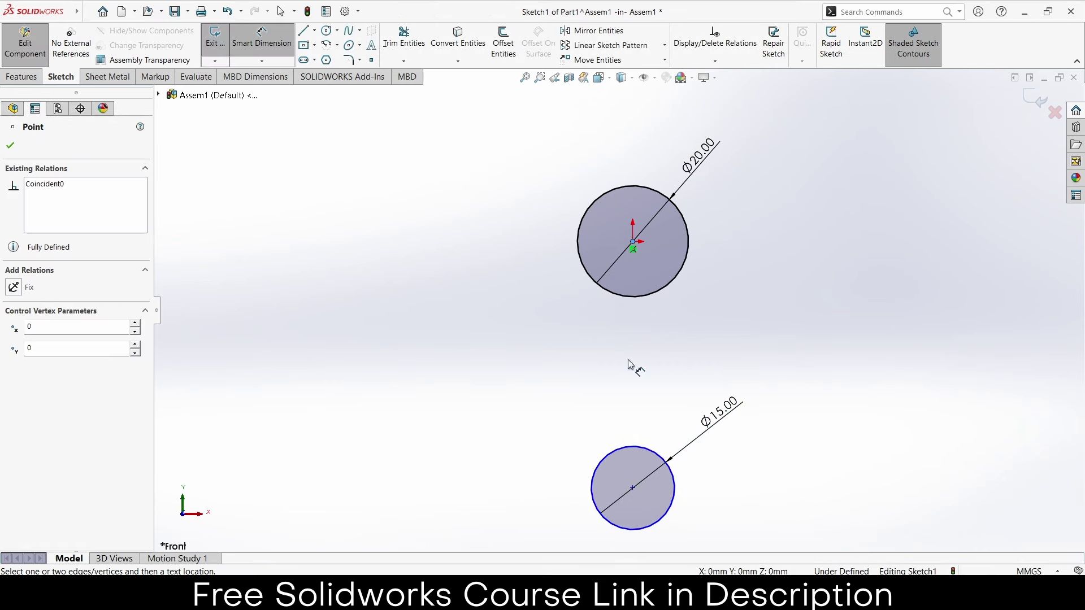
click(633, 489)
click(479, 421)
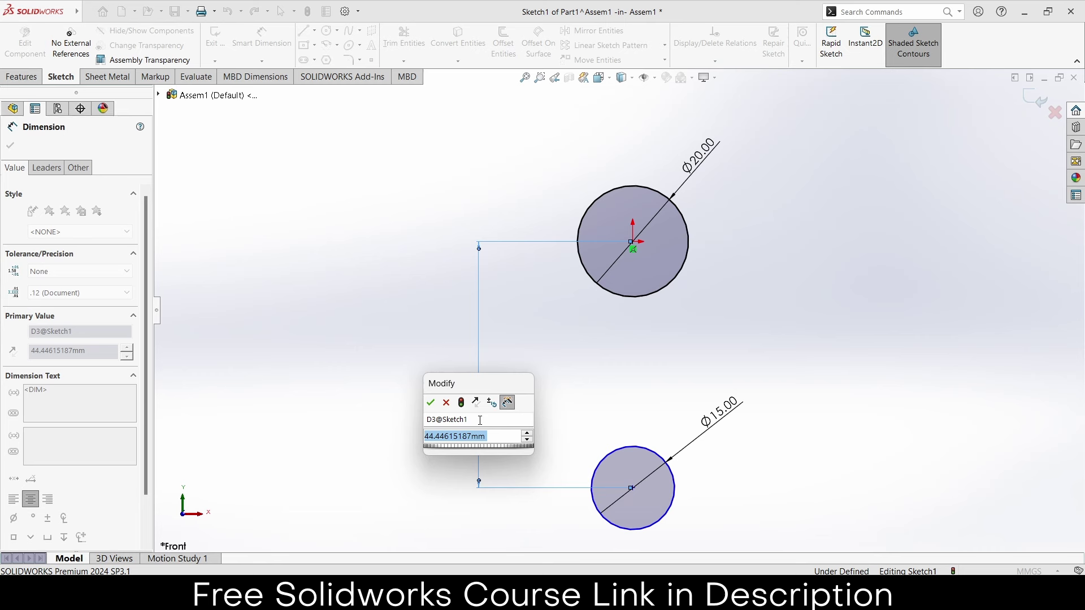
text(50)
key(Return)
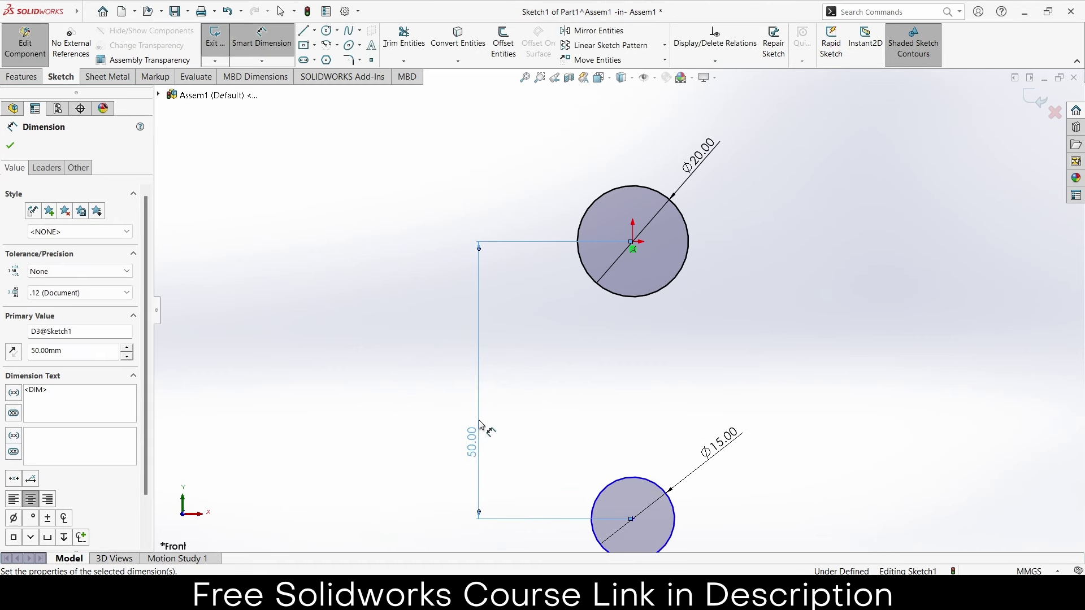
scroll(631, 429, down, 1)
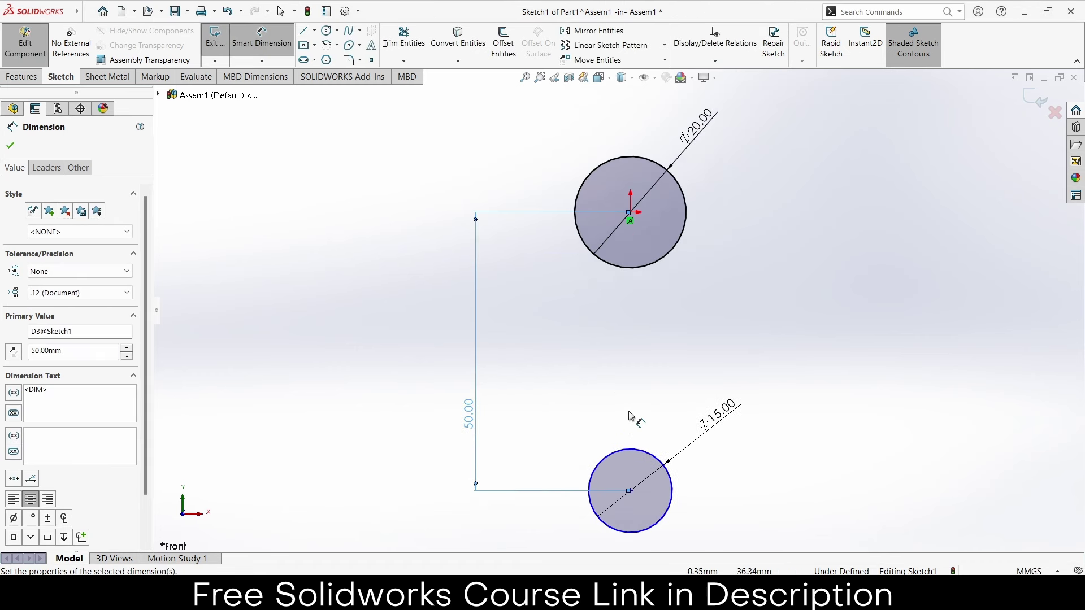
key(Escape)
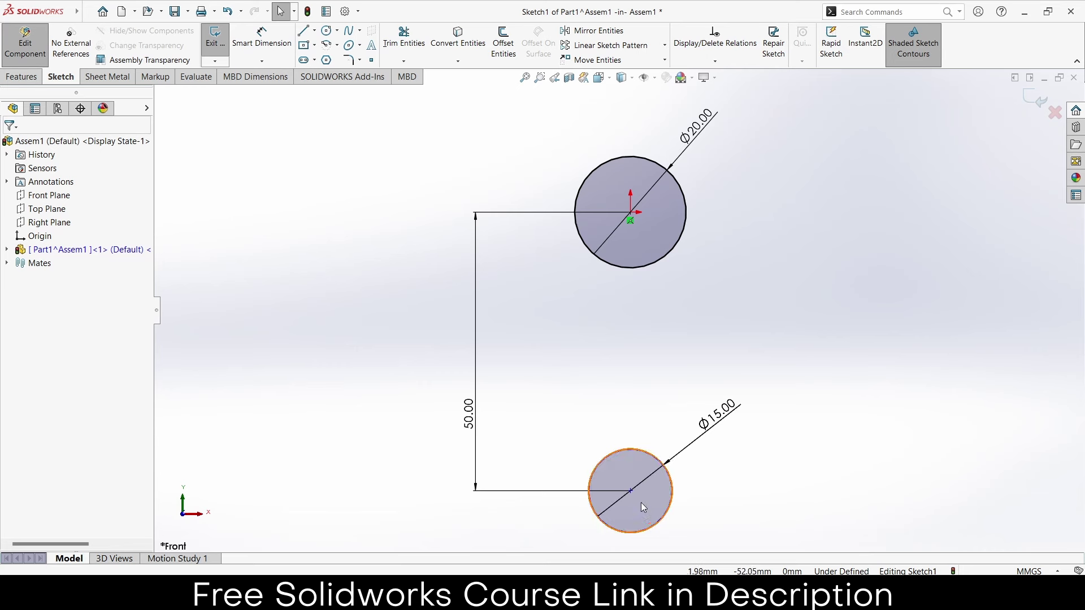
Step: Add a Vertical relation between the two circle centres
click(631, 491)
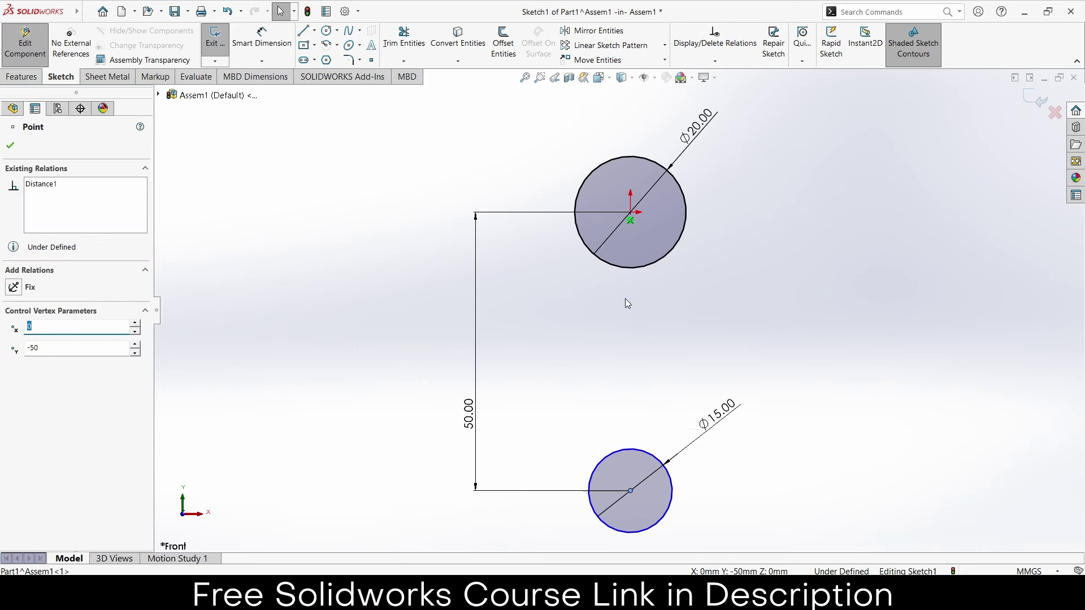
ctrl+click(630, 212)
click(677, 160)
key(Escape)
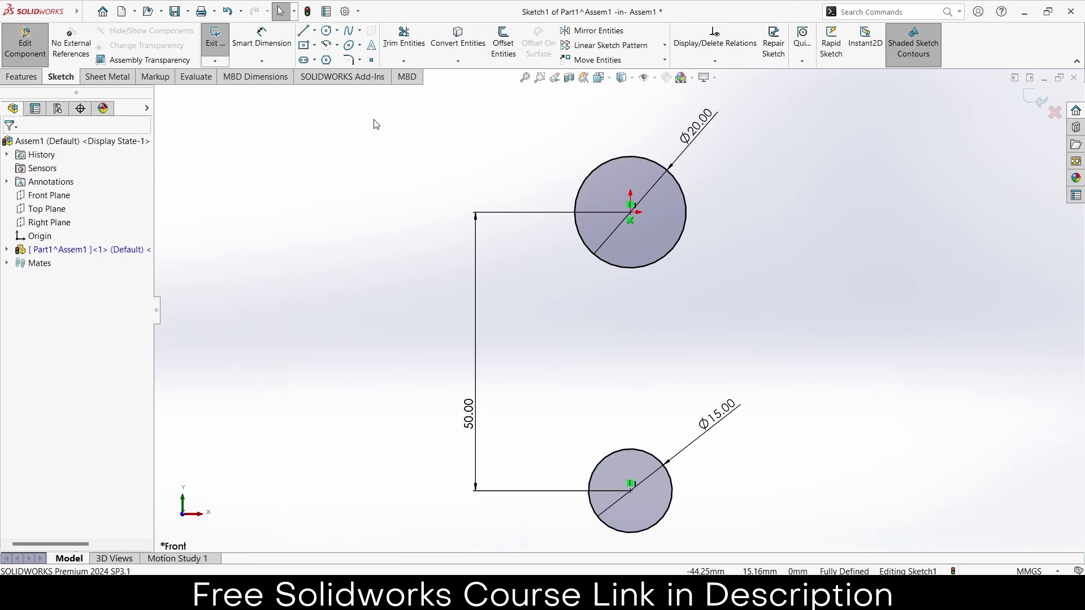
Step: Draw left and right side lines joining the upper and lower circles
click(309, 33)
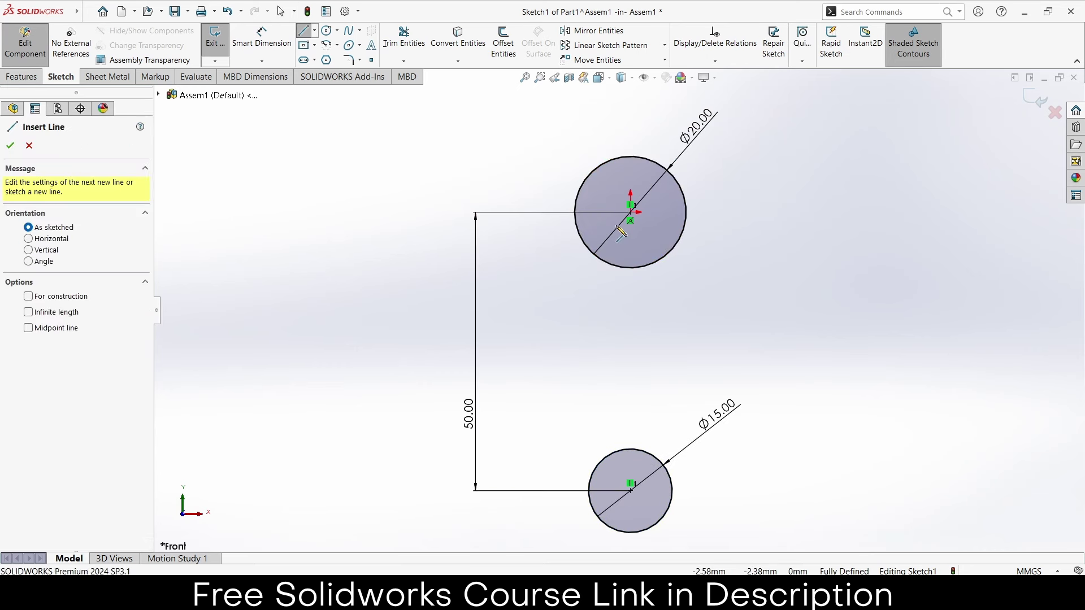
click(579, 230)
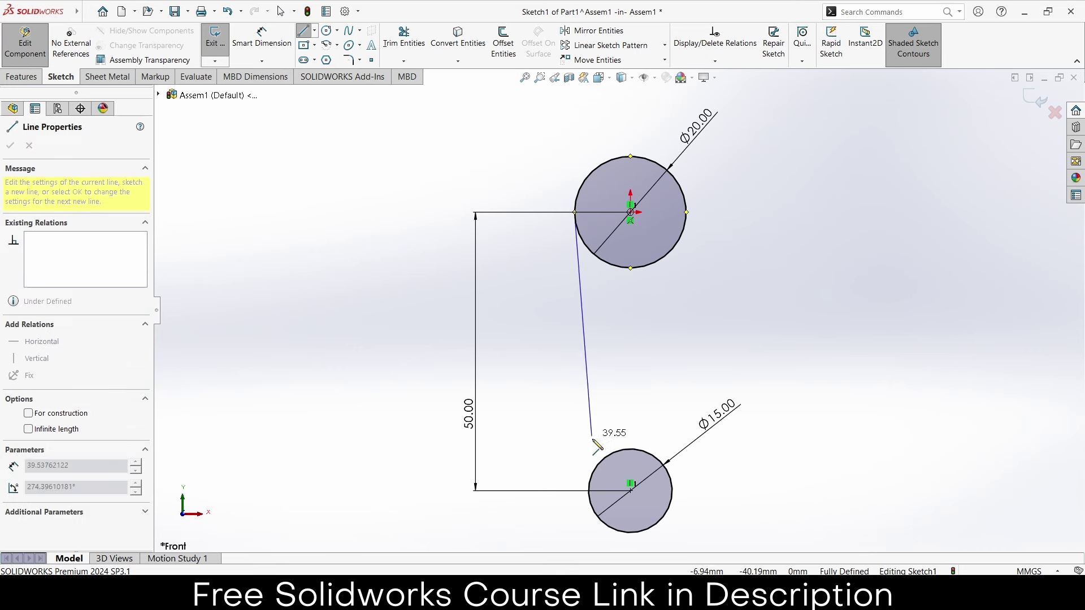
click(594, 481)
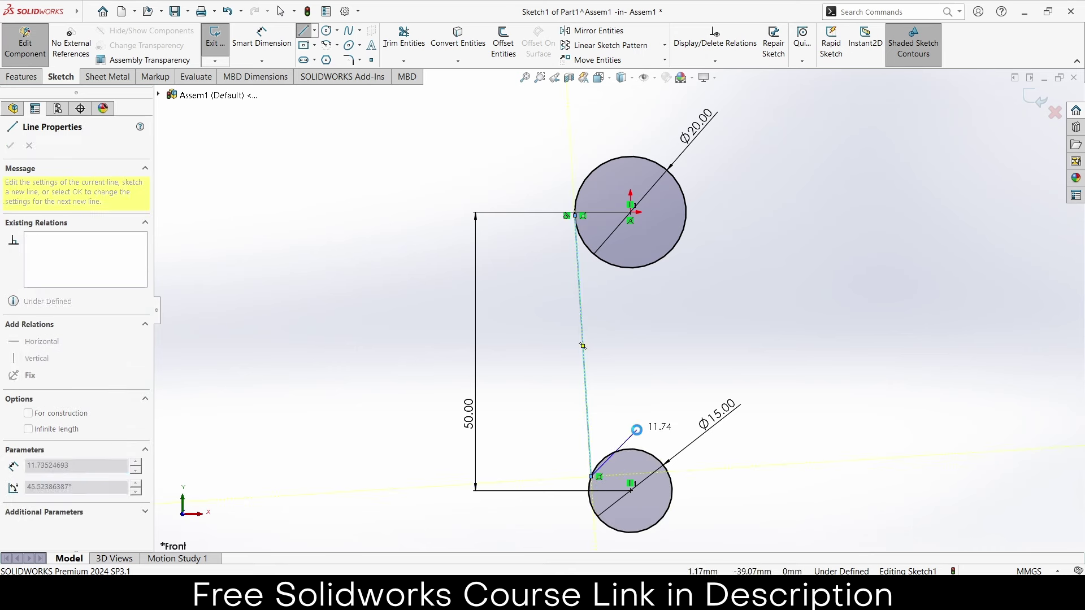
key(Escape)
click(303, 30)
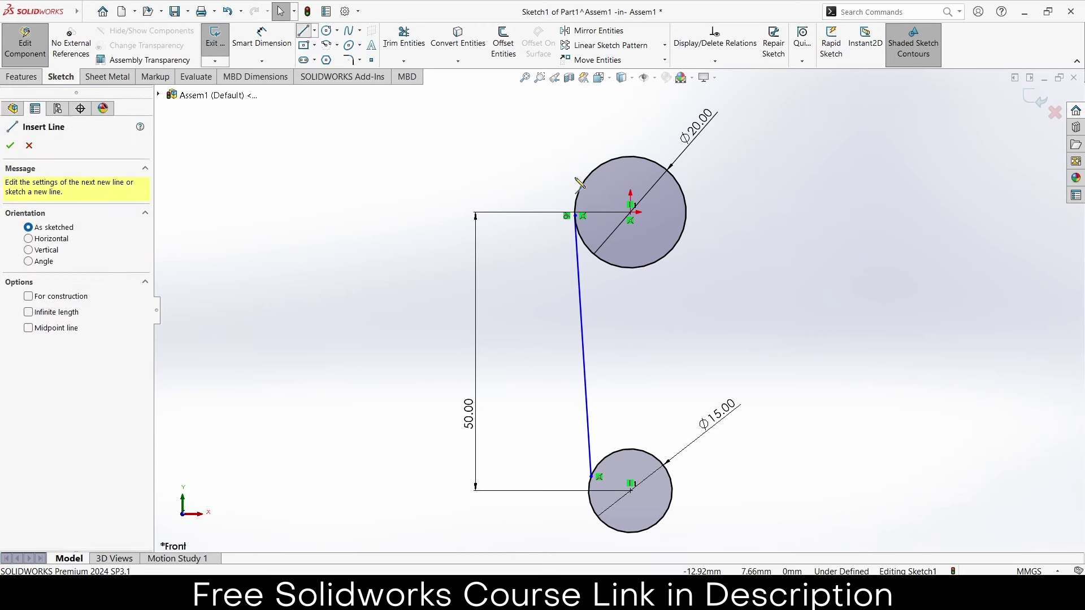
click(684, 233)
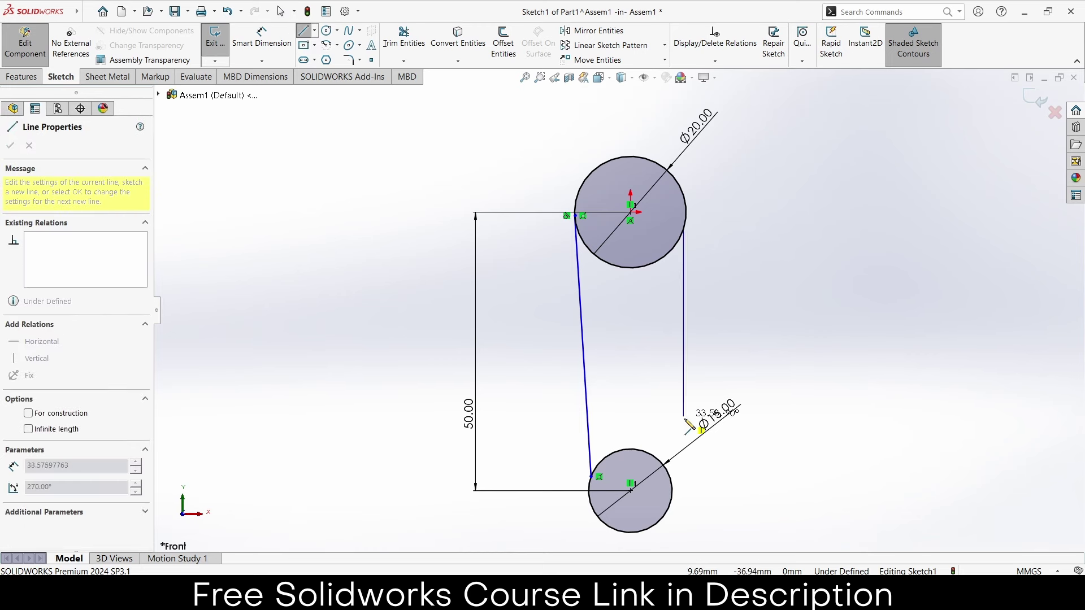
click(672, 479)
key(Escape)
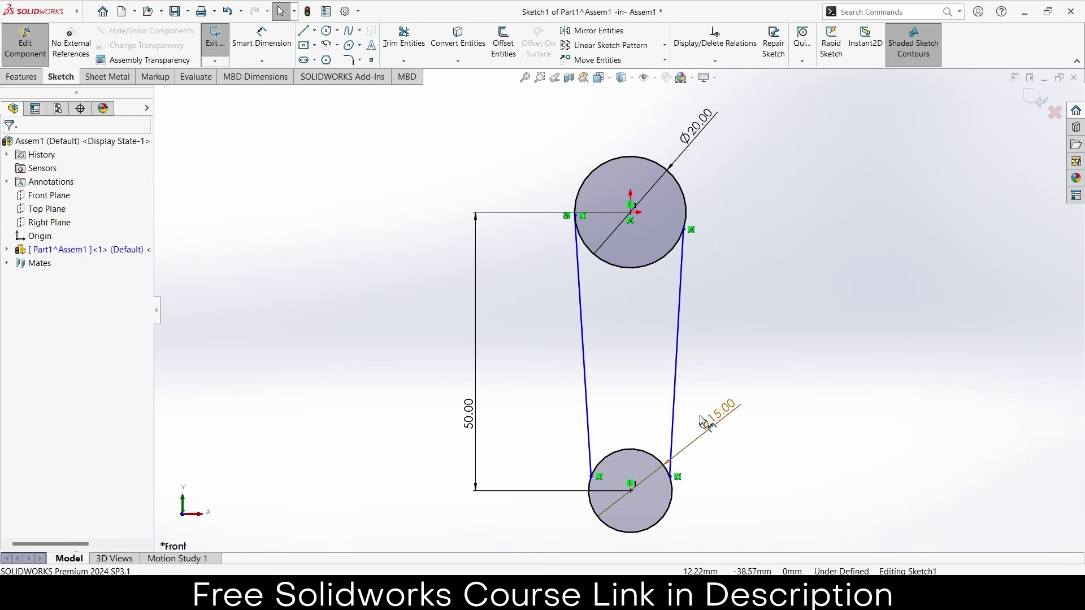
Step: Make the right side line tangent to both the upper and lower circles
click(679, 248)
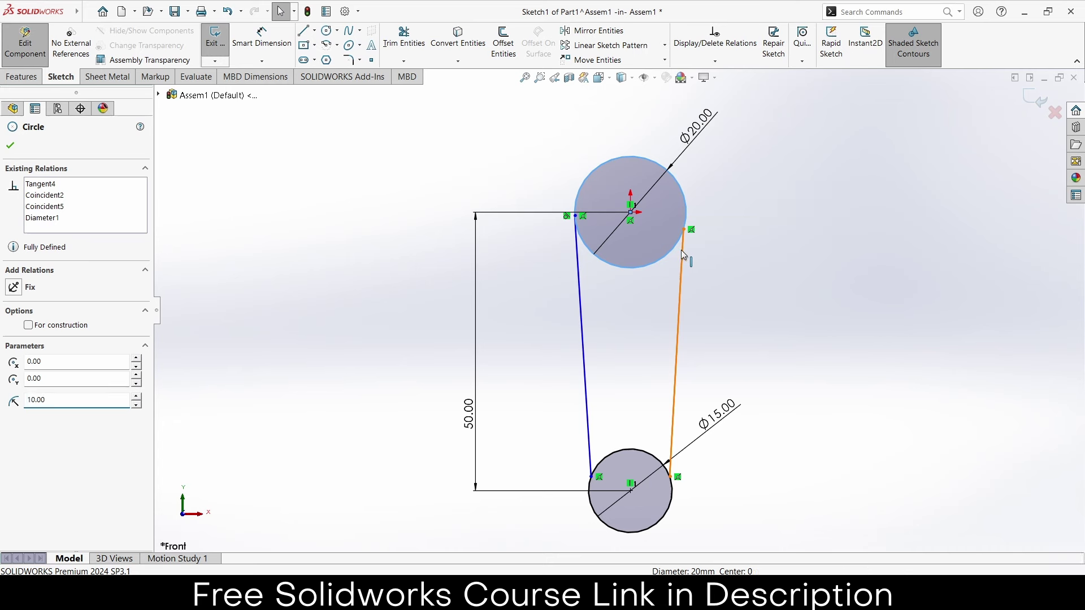
ctrl+click(678, 246)
click(713, 209)
key(Escape)
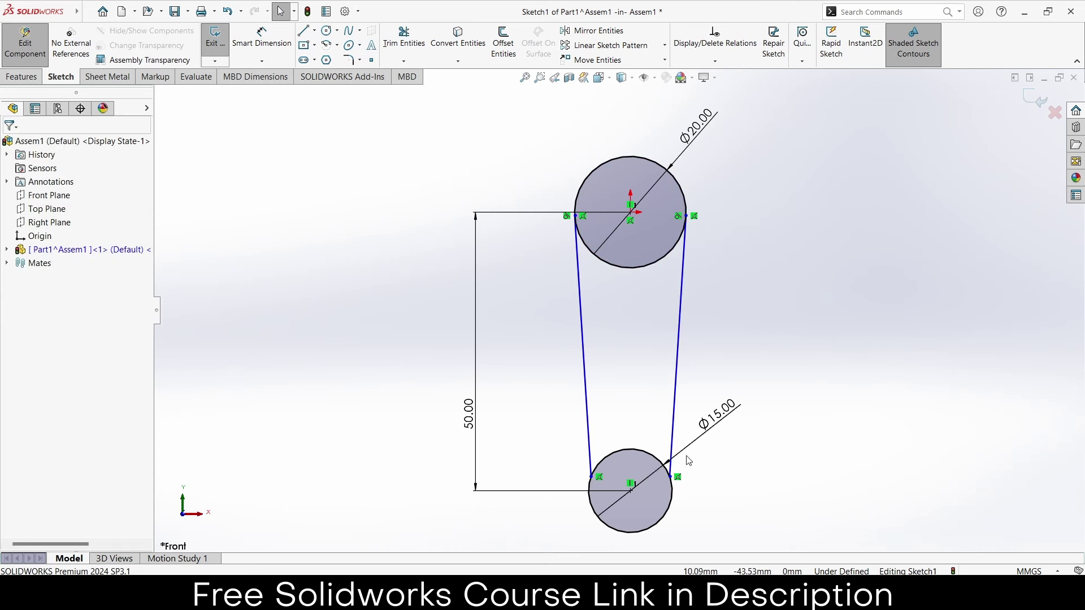
click(654, 458)
ctrl+click(672, 446)
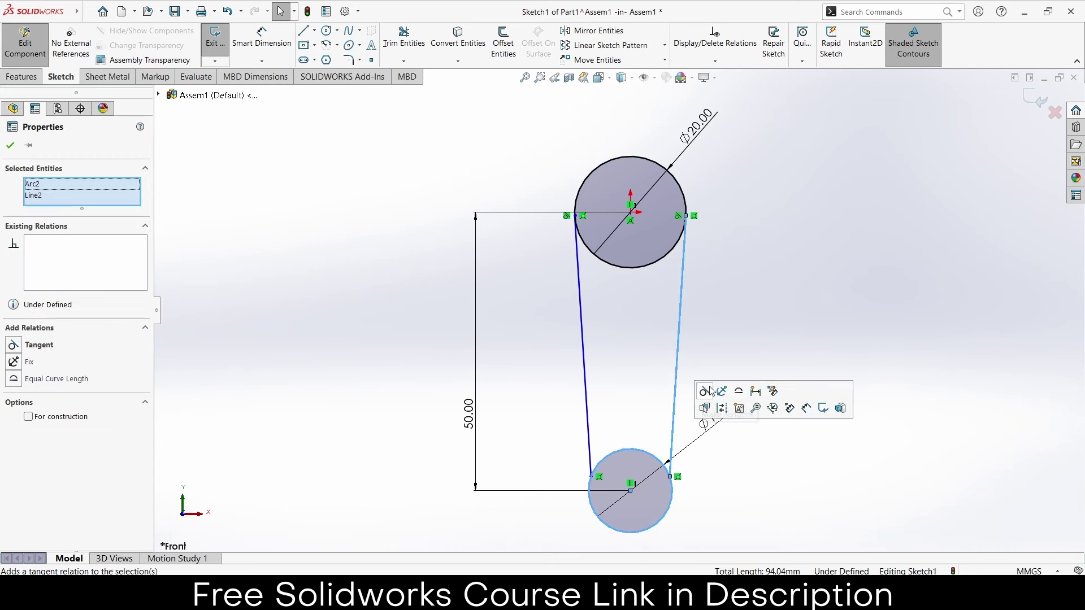
click(708, 392)
key(Escape)
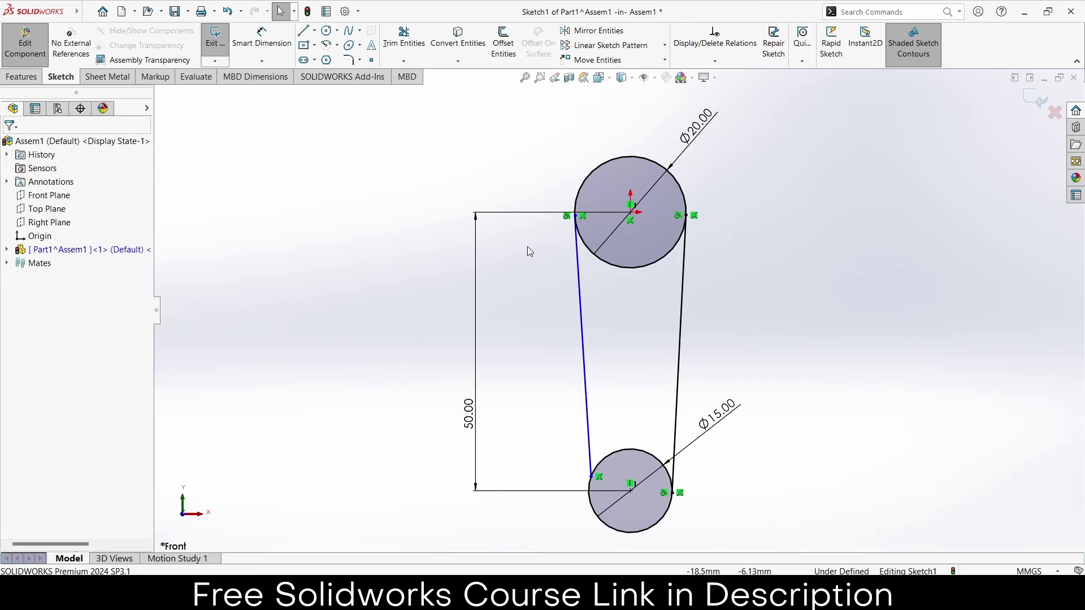
Step: Make the left side line tangent to the bottom circle
click(587, 249)
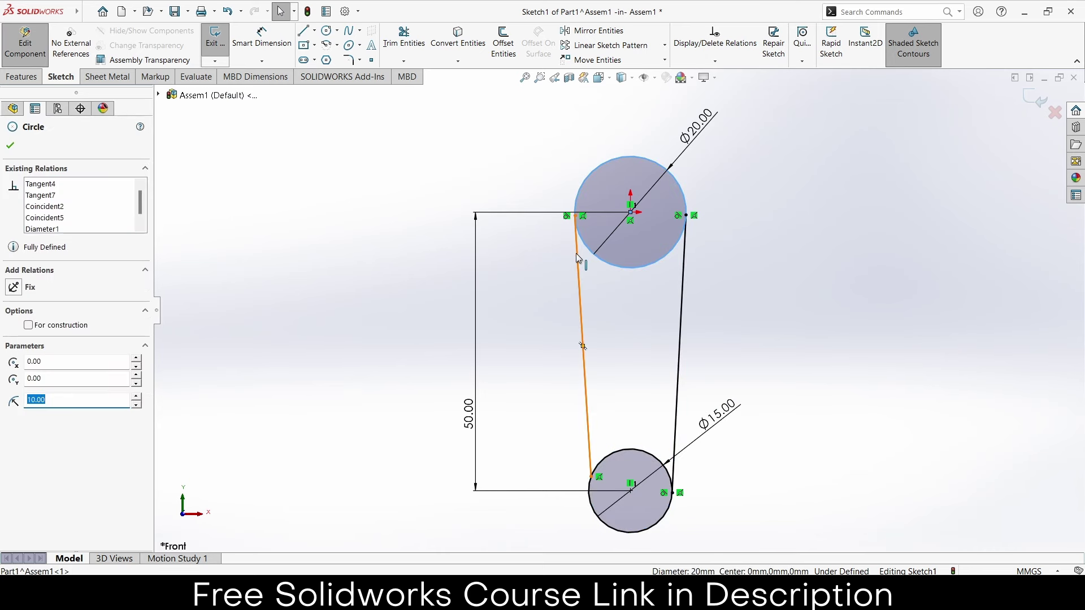
key(Escape)
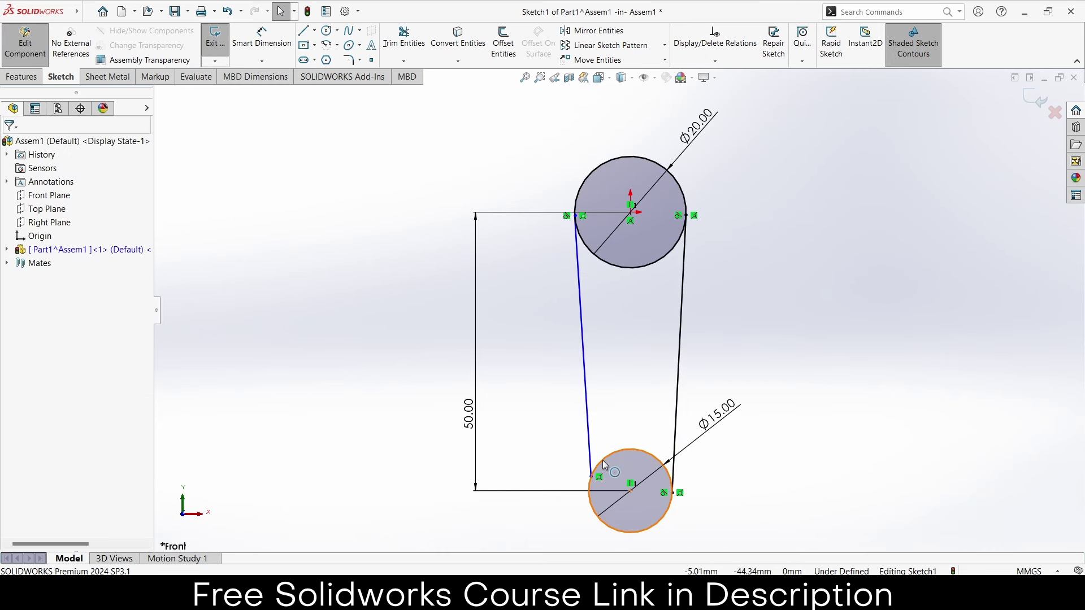
click(602, 460)
ctrl+click(590, 445)
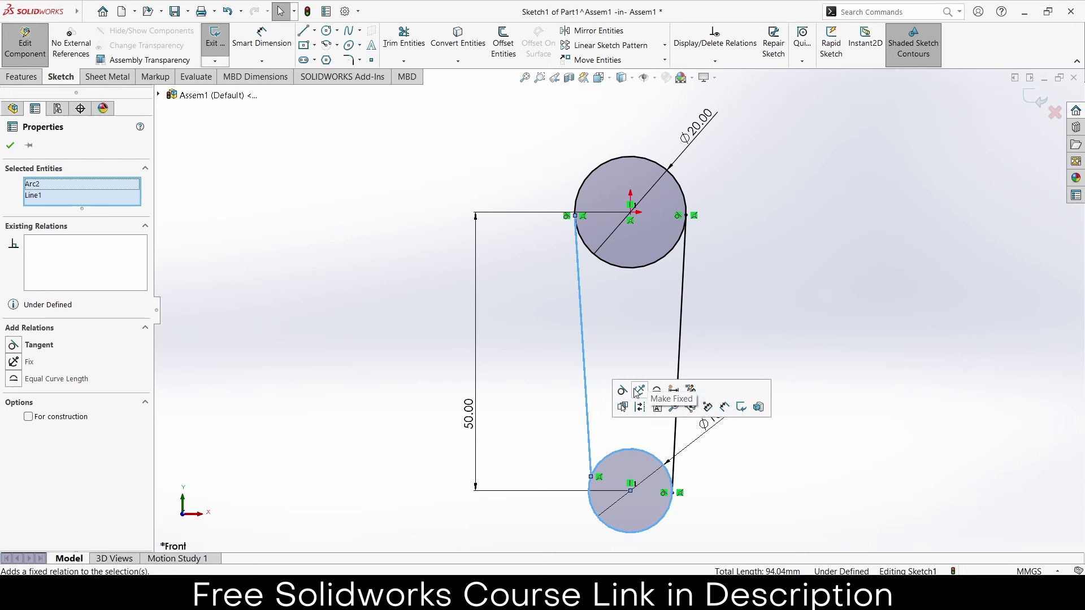
click(656, 387)
click(761, 356)
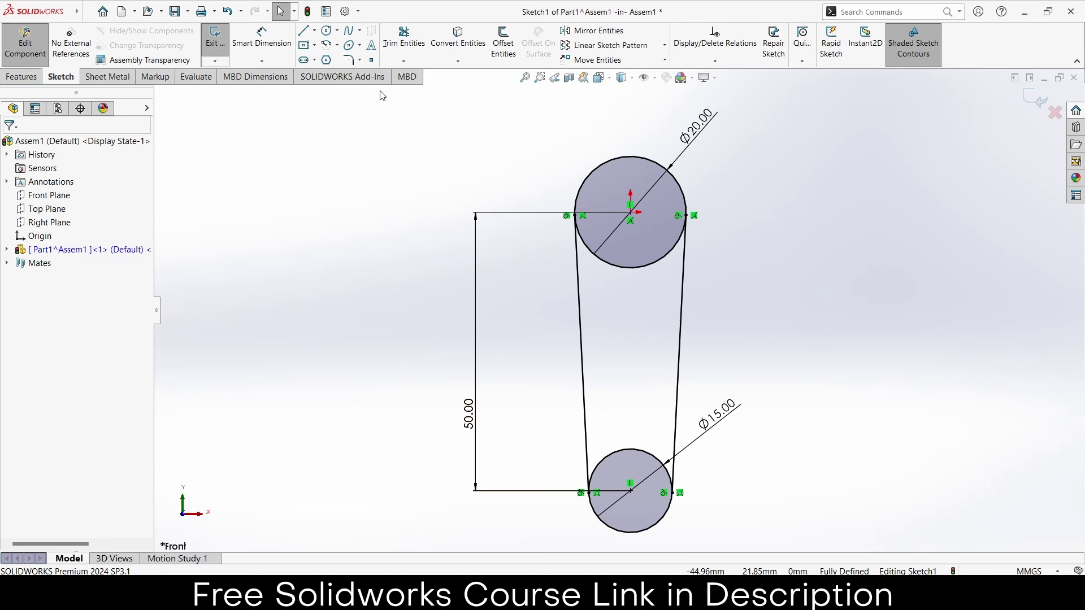
Step: Trim the inner circle arcs and extrude the link outline 5 mm as Boss-Extrude1
click(394, 43)
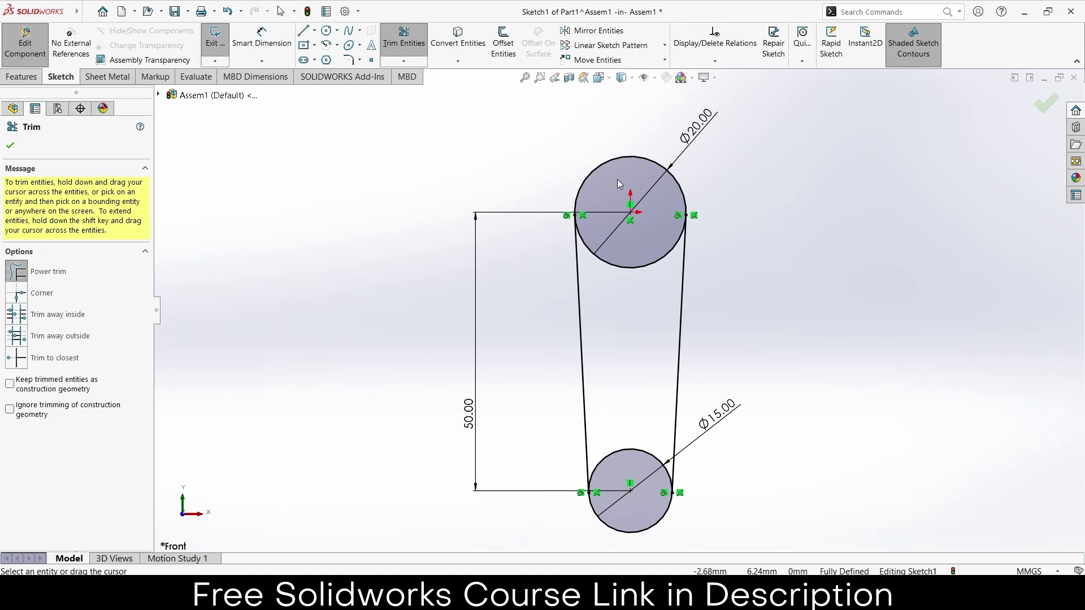
drag(620, 182, 635, 452)
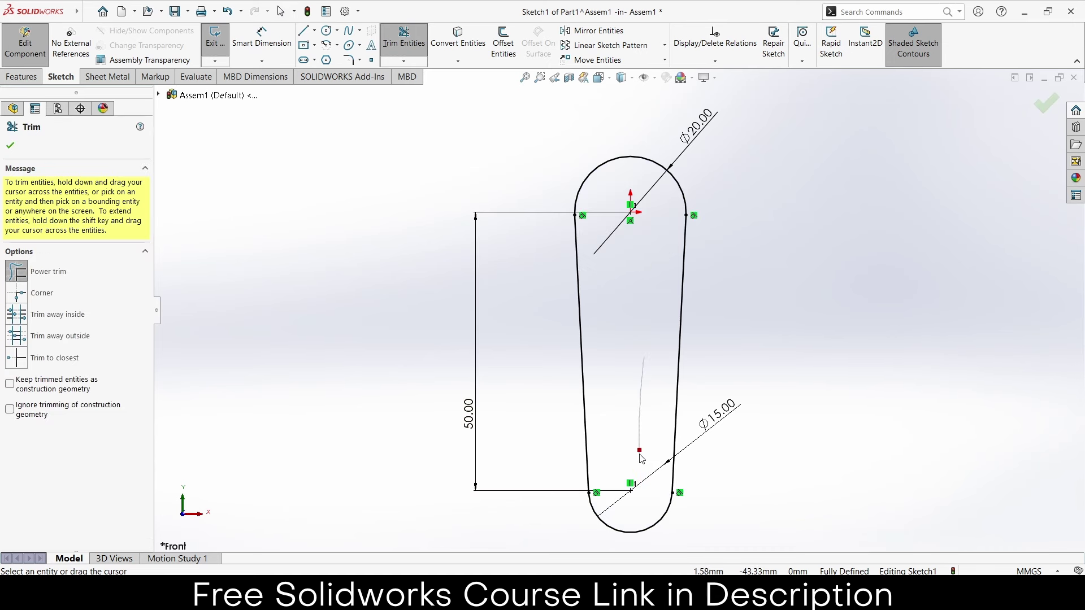
click(23, 78)
click(221, 44)
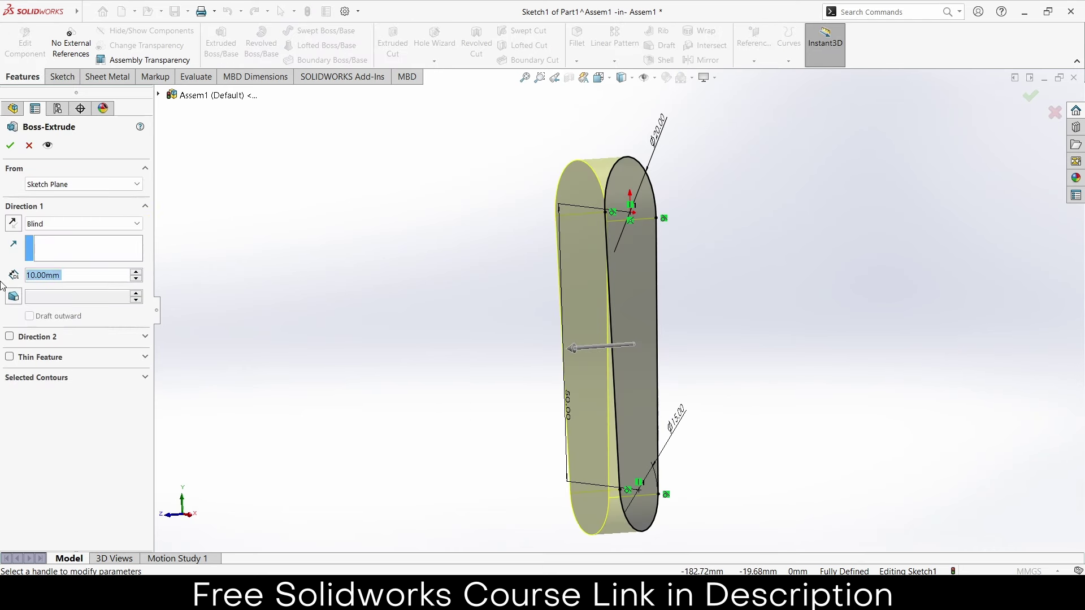
text(5)
key(Return)
click(9, 146)
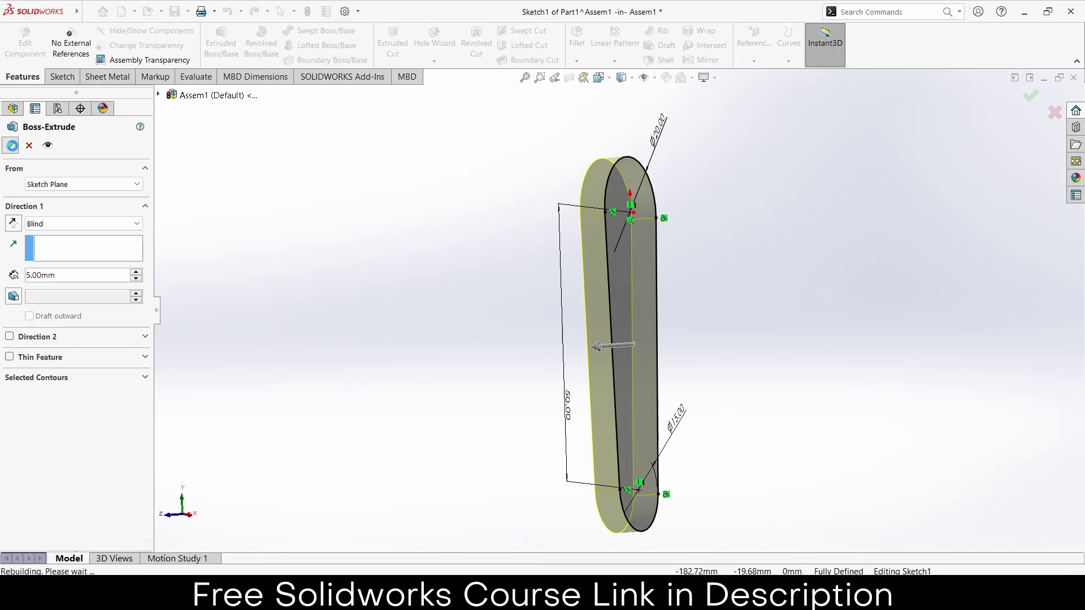
middle_drag(519, 249, 537, 249)
click(623, 216)
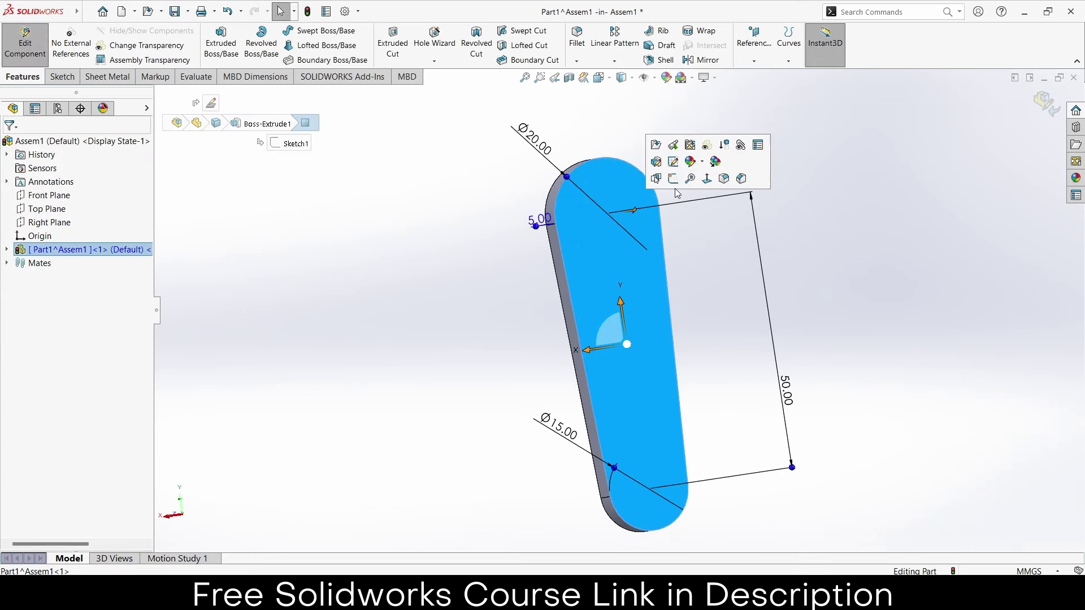
Step: Sketch a Ø10 mm circle on the link face at the upper arc centre
click(682, 180)
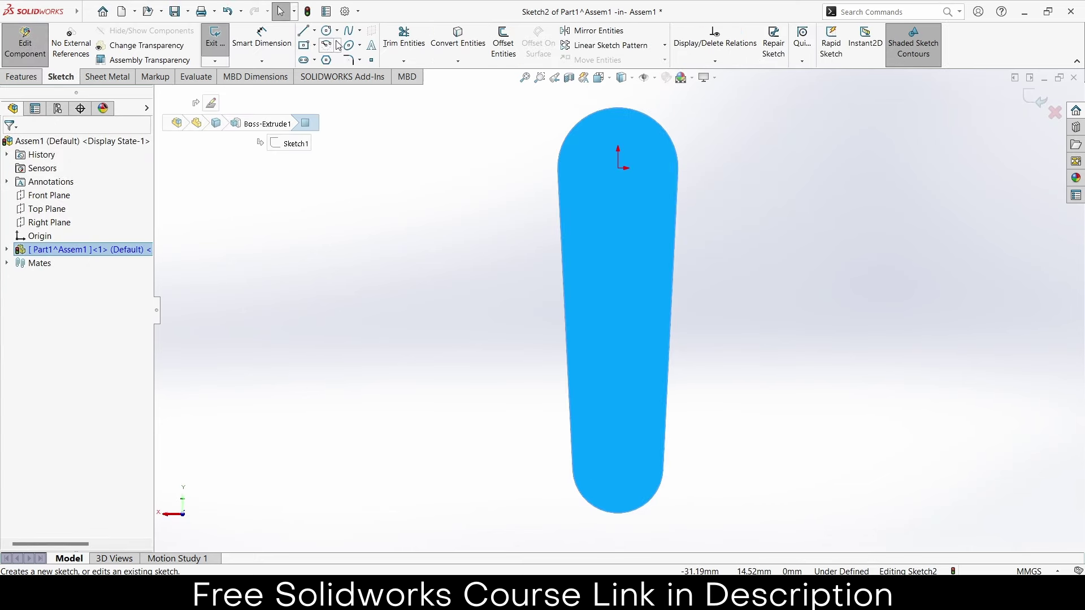
click(332, 30)
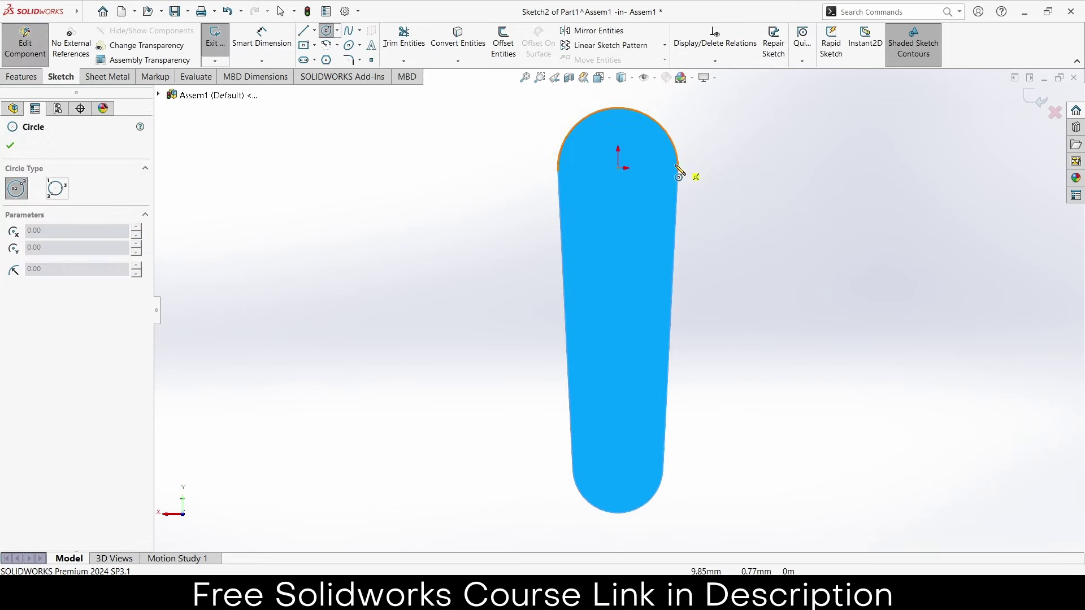
click(618, 168)
click(645, 149)
key(d)
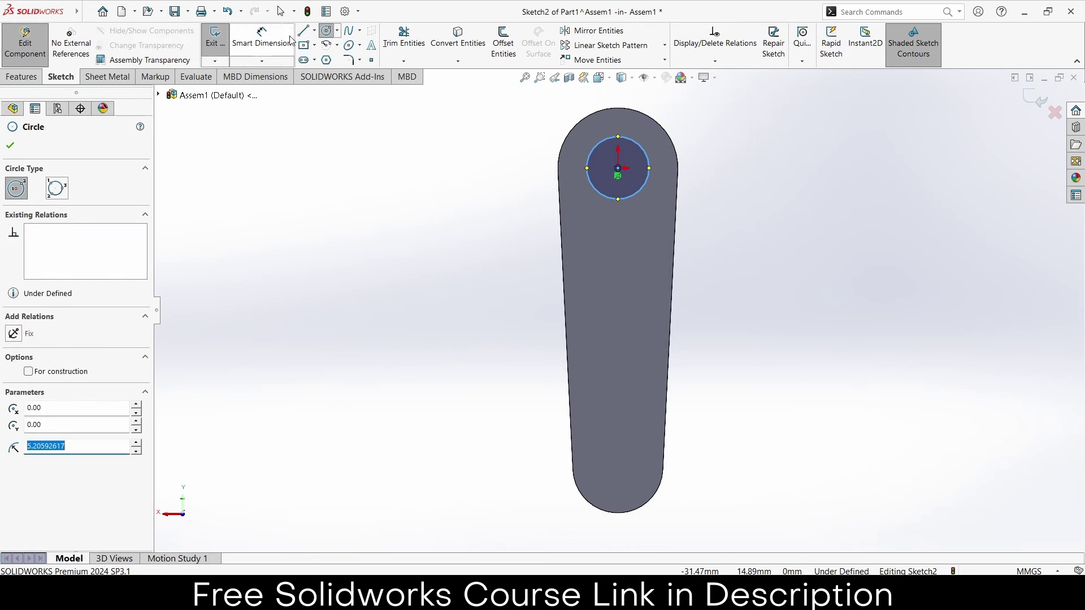
click(638, 141)
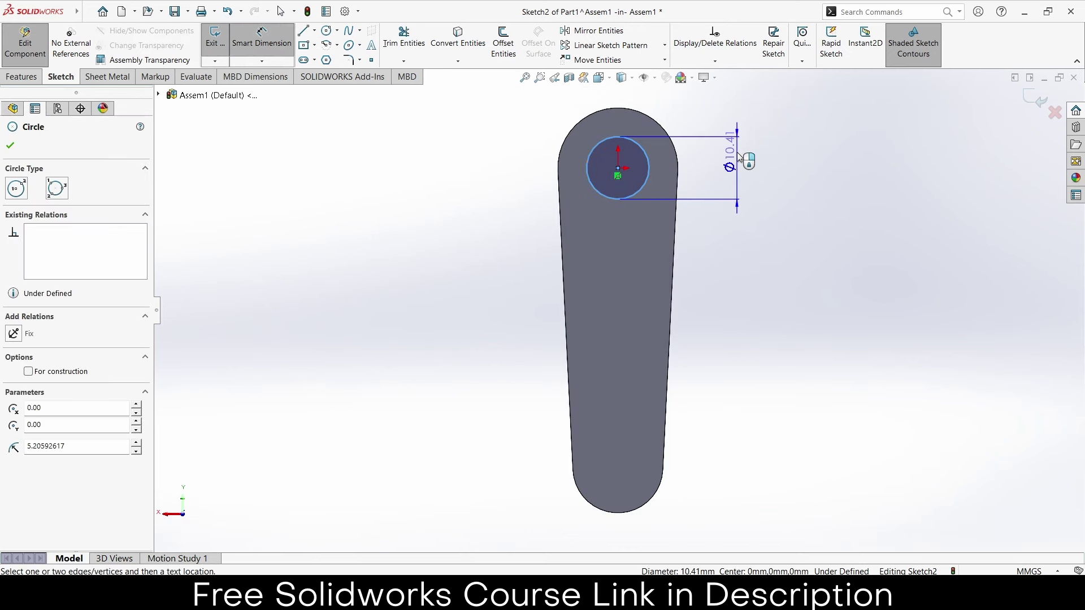
click(738, 152)
text(10)
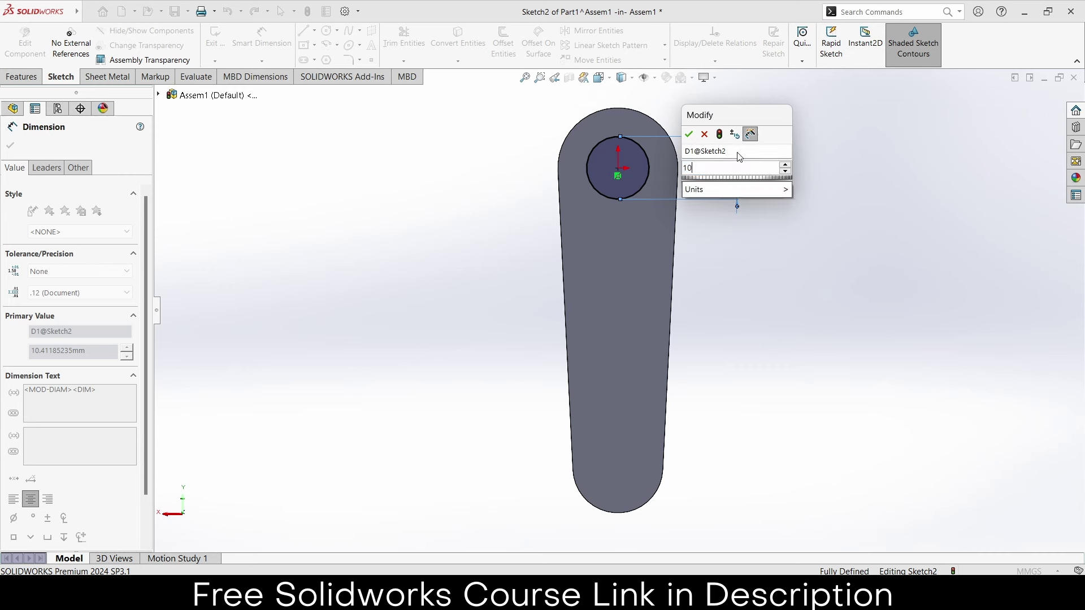
key(Return)
Step: Extrude the Ø10 mm circle into a 5 mm boss
click(34, 77)
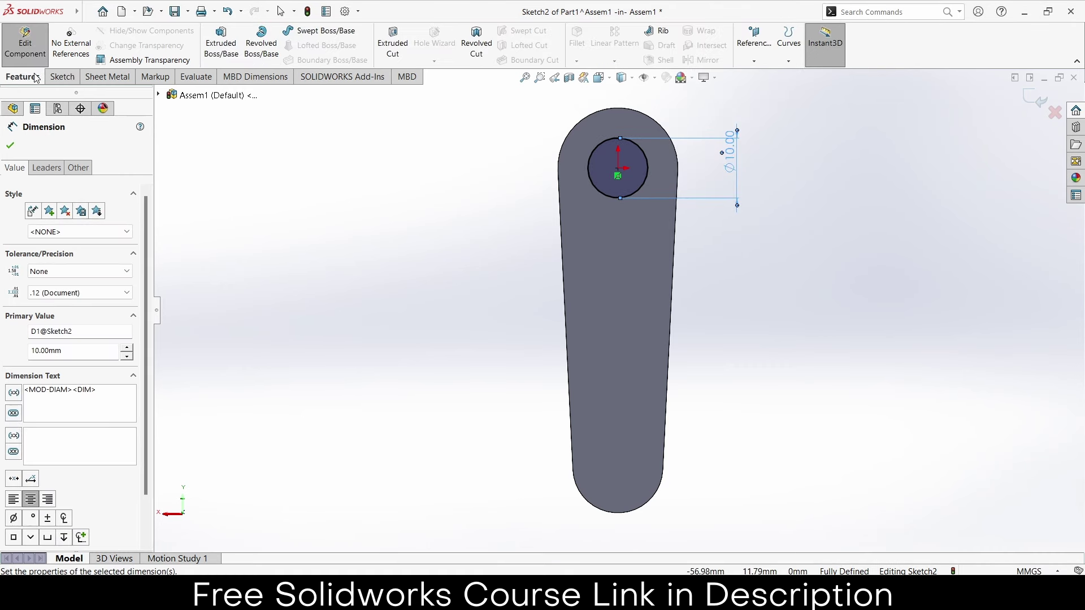
click(220, 45)
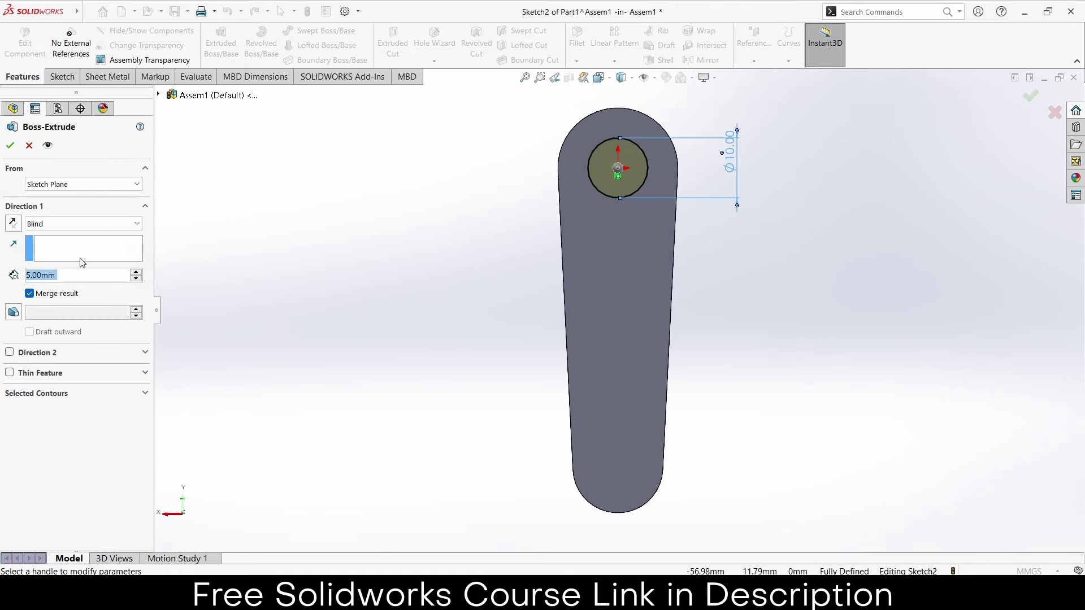
key(Return)
mouse_move(591, 315)
middle_down()
mouse_move(486, 300)
mouse_move(643, 305)
mouse_move(690, 472)
mouse_move(645, 468)
middle_up()
Step: Sketch a small circle near the lower end on the link's opposite face
click(645, 468)
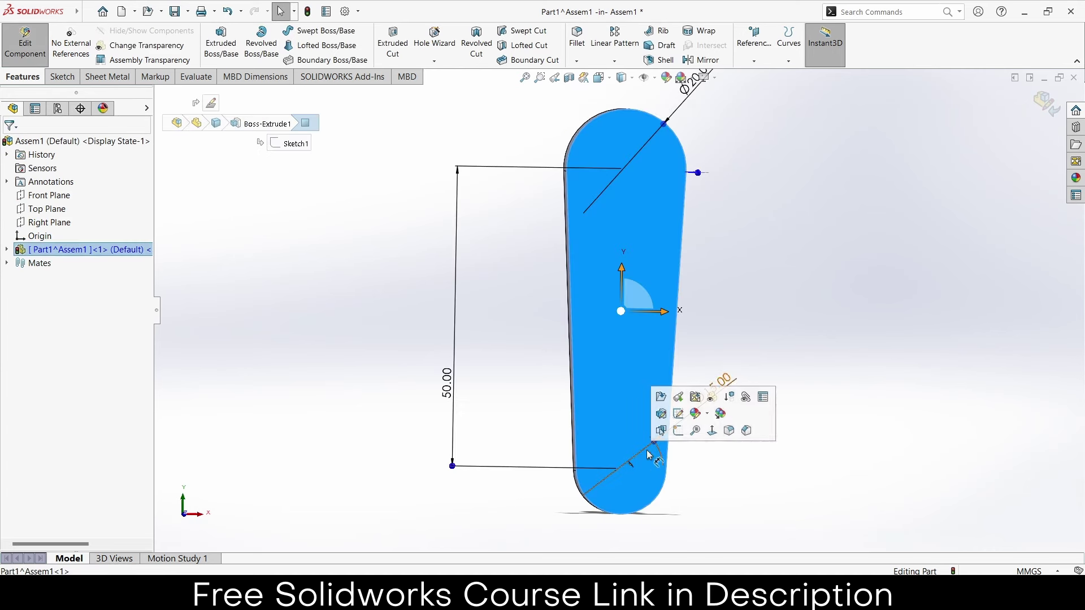
click(676, 432)
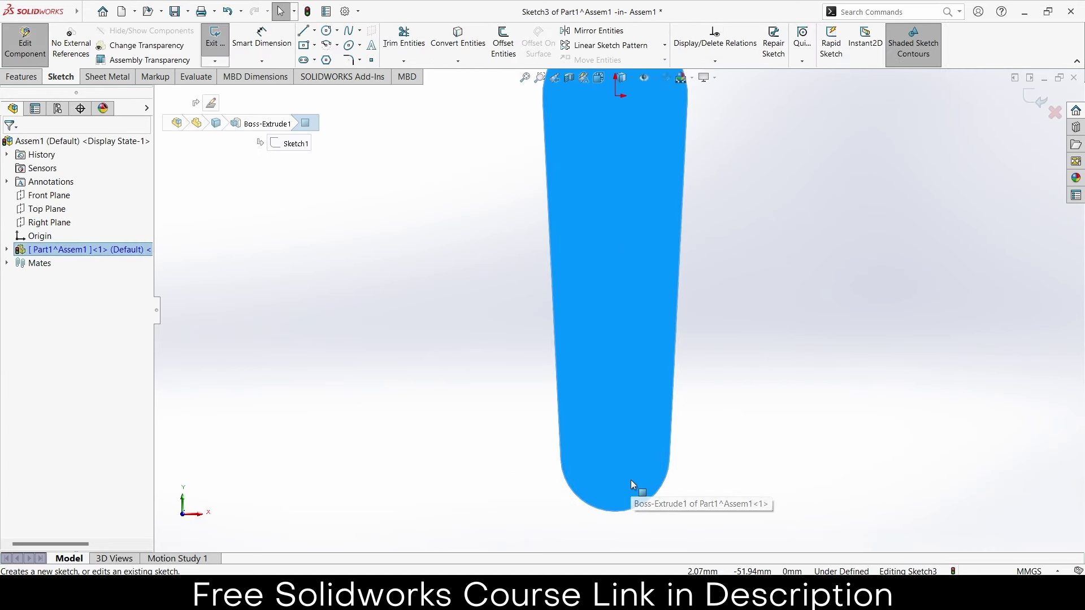
key(c)
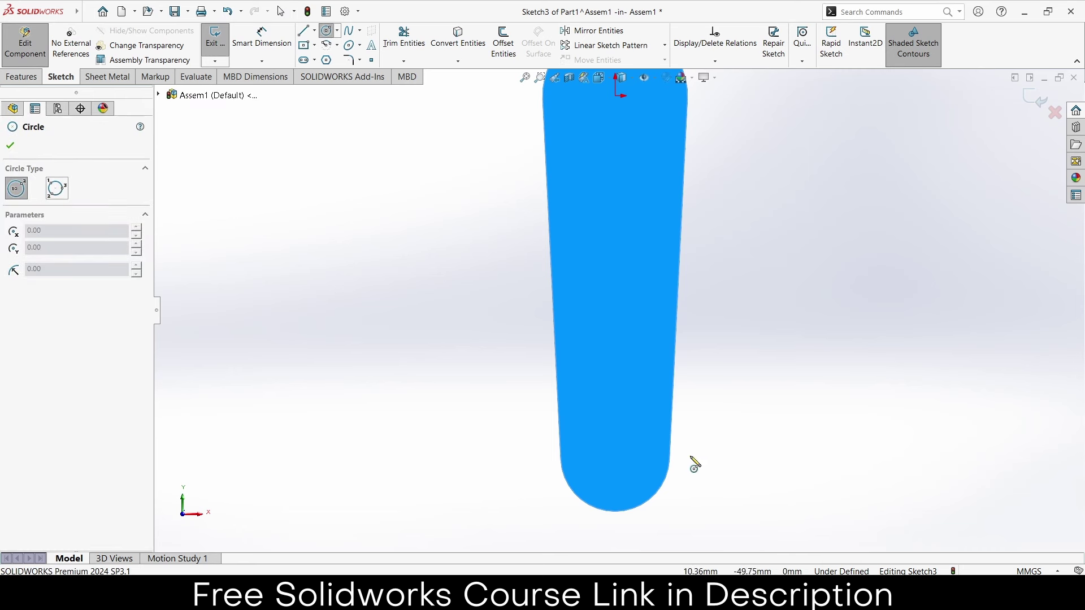
click(614, 463)
click(632, 479)
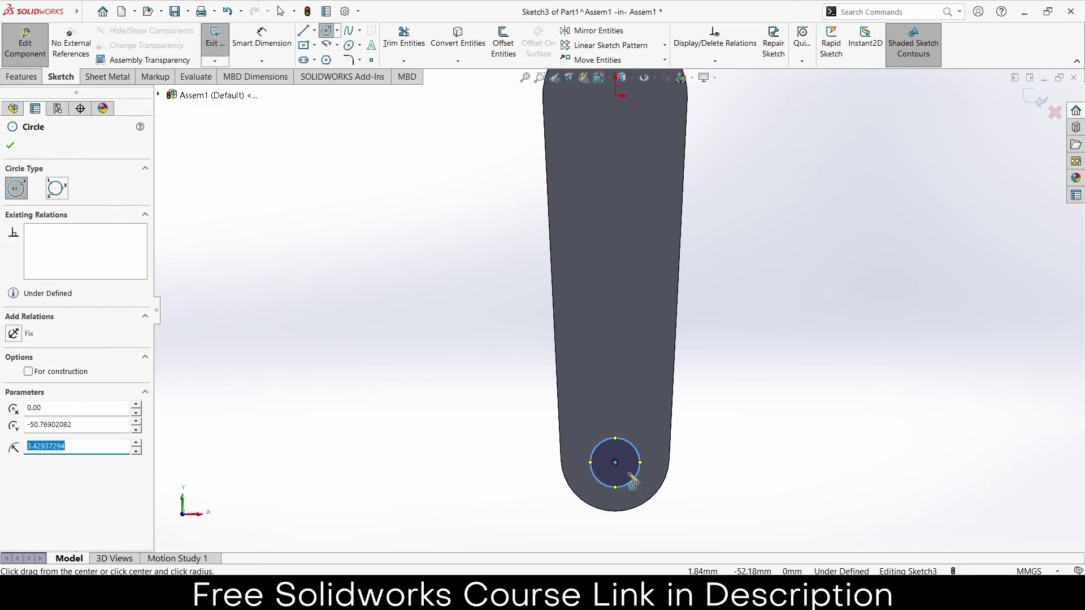
key(Escape)
Step: Make the circle concentric with the lower rounded end and dimension it Ø5 mm
click(630, 481)
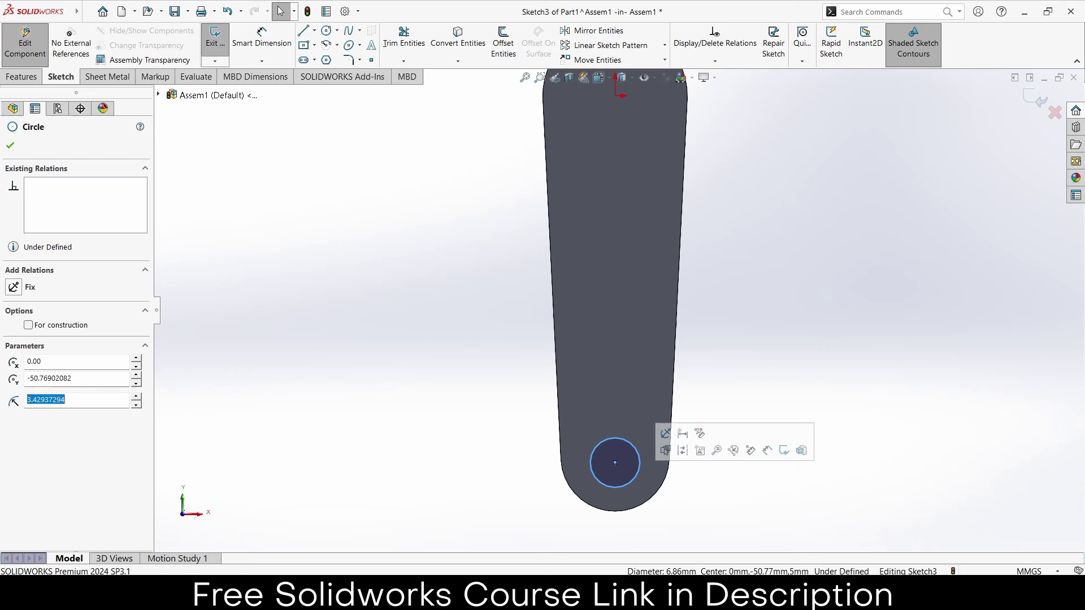
ctrl+click(657, 502)
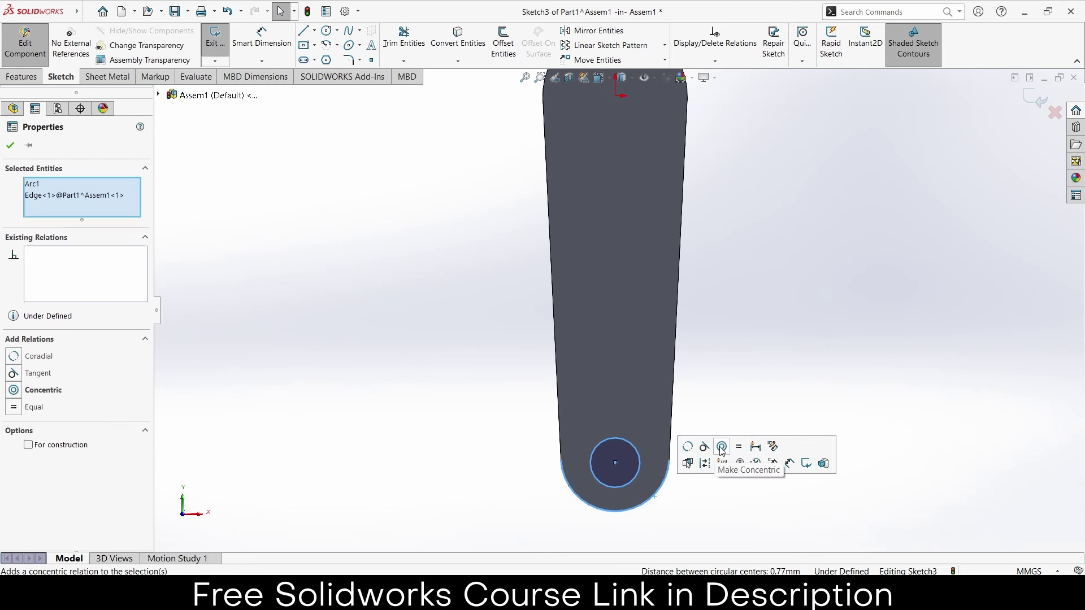
click(722, 454)
click(255, 46)
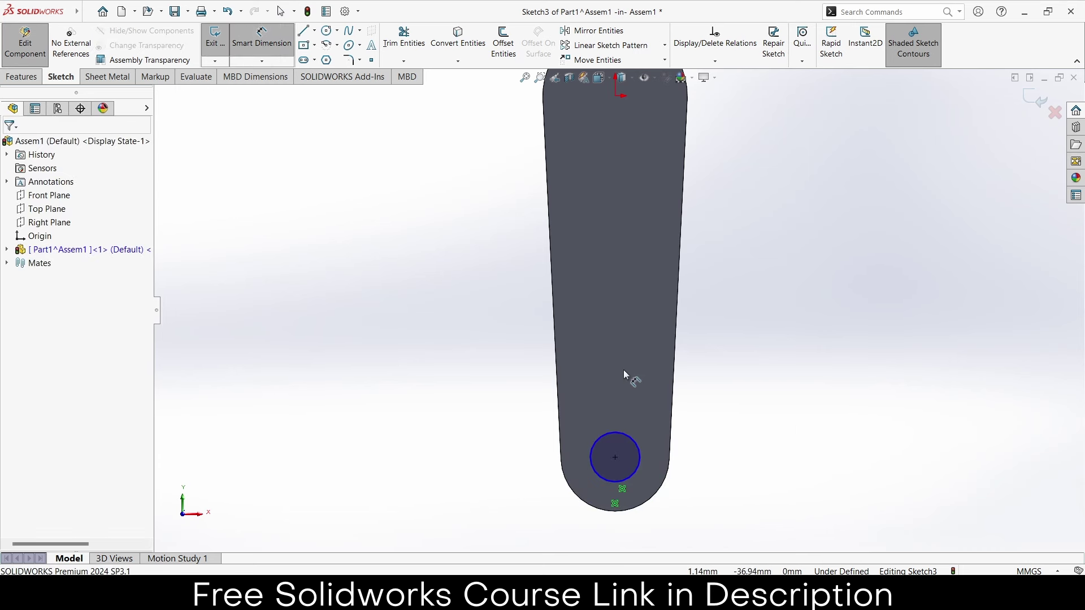
click(621, 434)
click(801, 408)
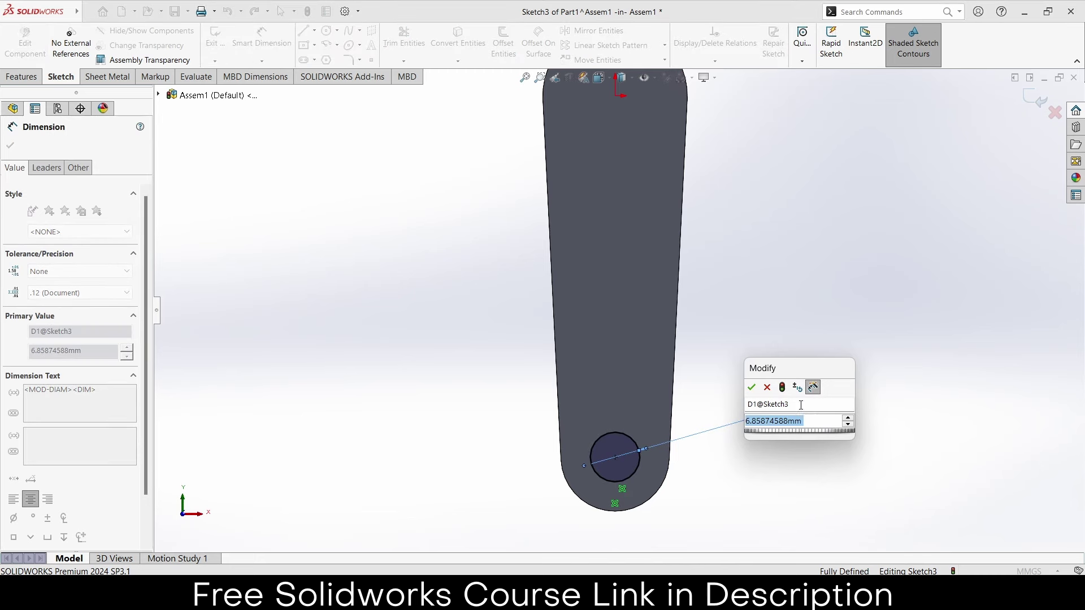
key(Return)
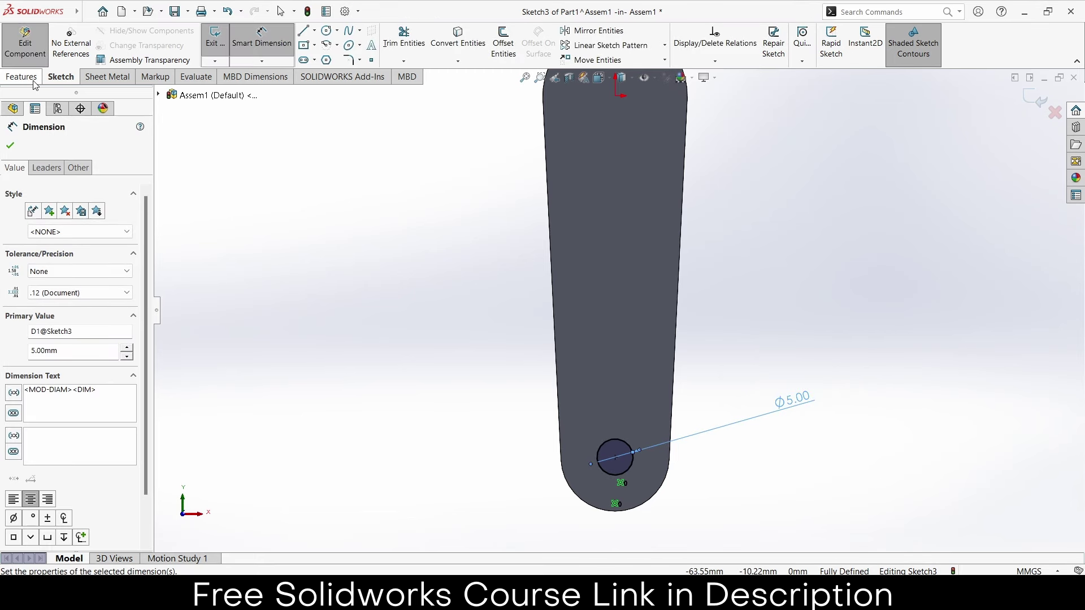
Step: Extrude the Ø5 mm circle into a 10 mm pin
click(34, 81)
click(221, 43)
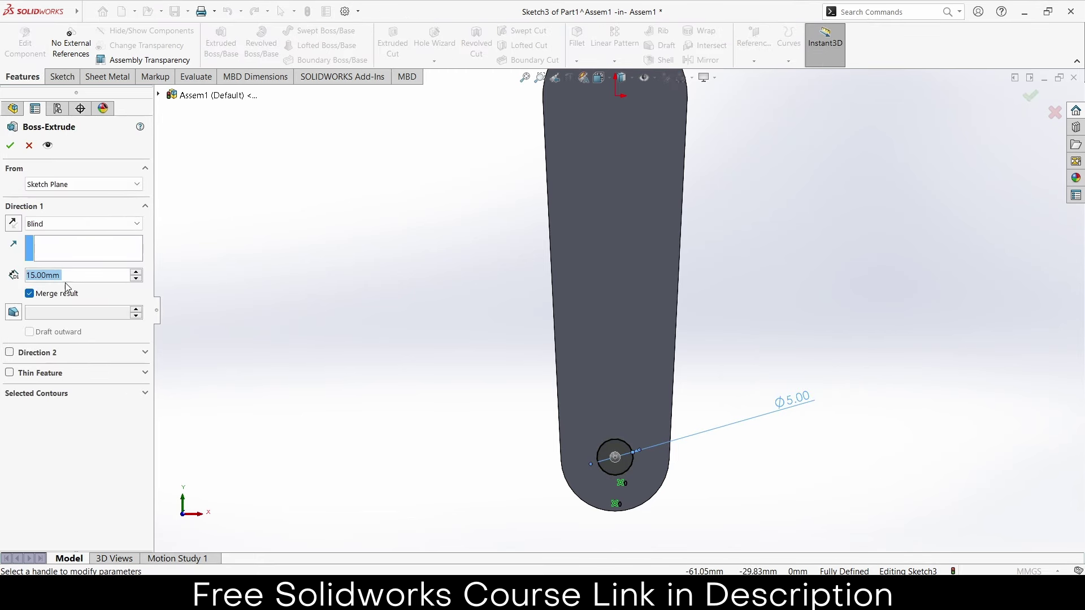
text(10)
key(Return)
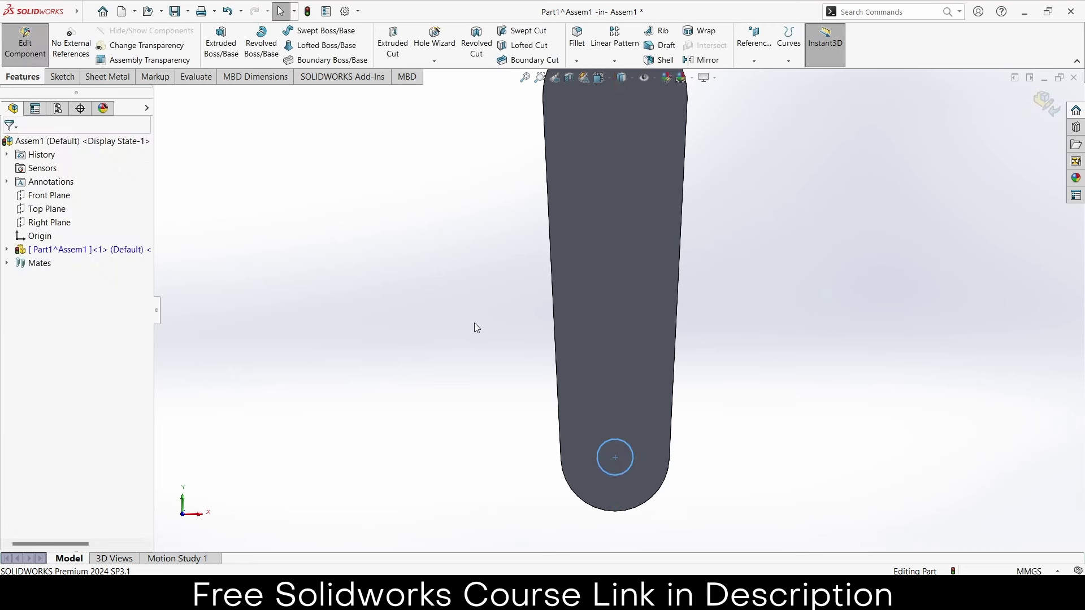
Step: Finish editing the part in context and rename it 'crank'
key(f)
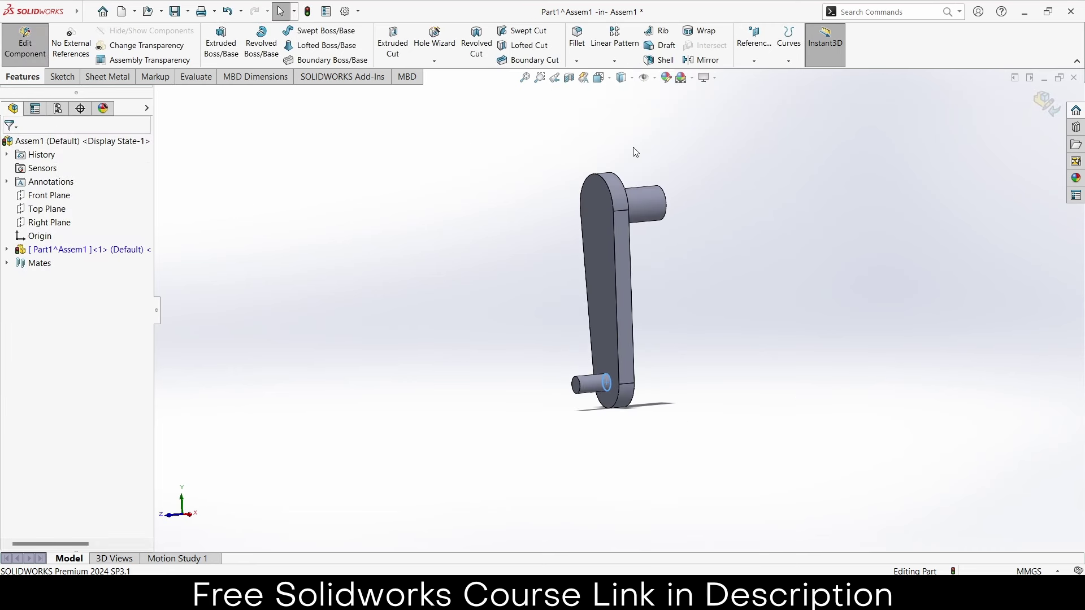
click(1046, 104)
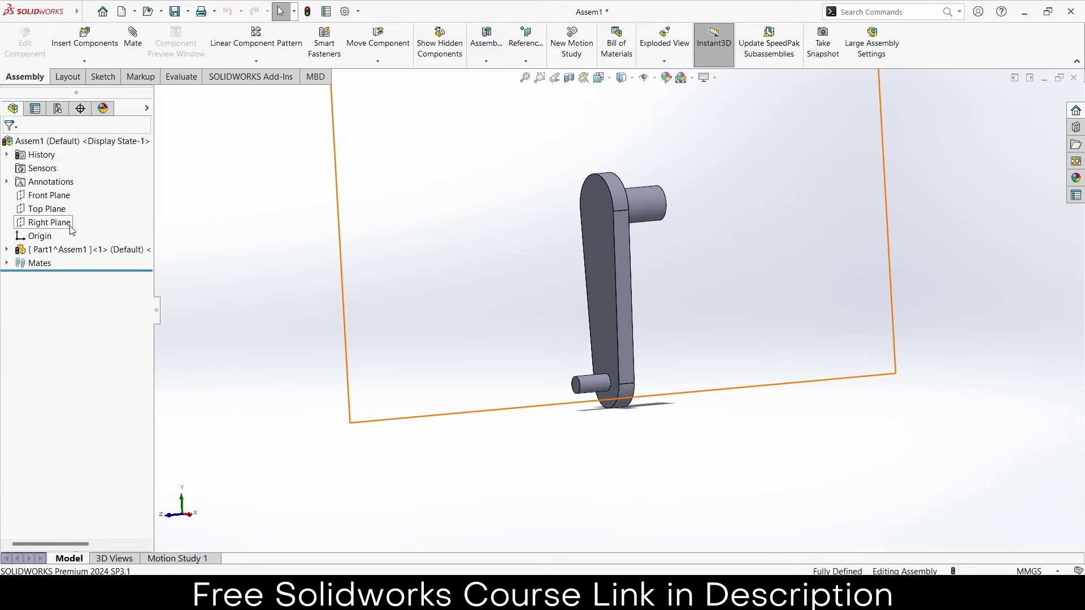
click(64, 254)
click(64, 255)
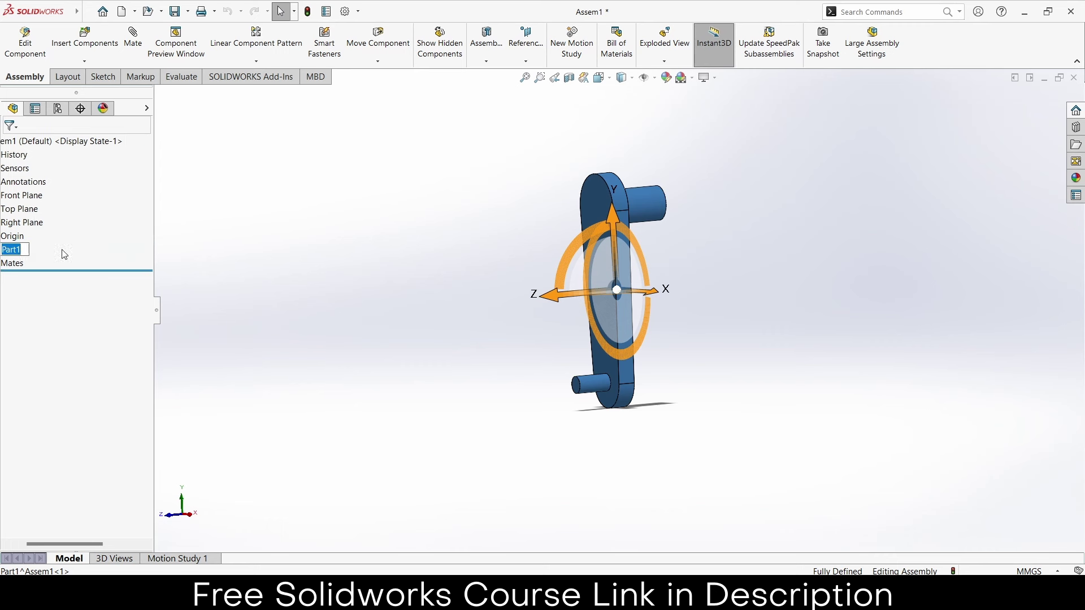
key(Return)
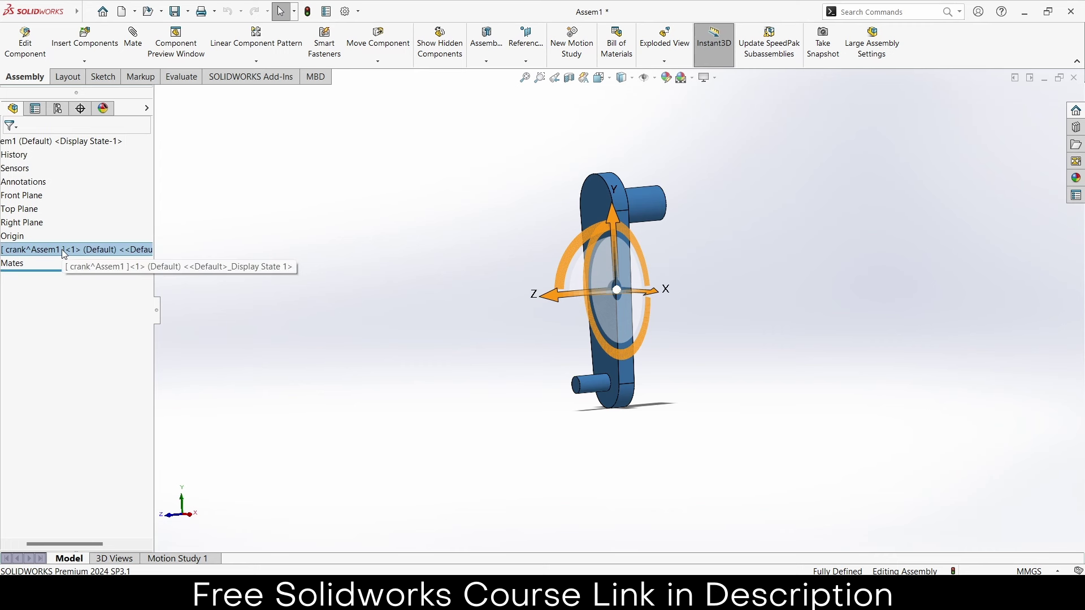
drag(70, 545, 56, 545)
click(523, 348)
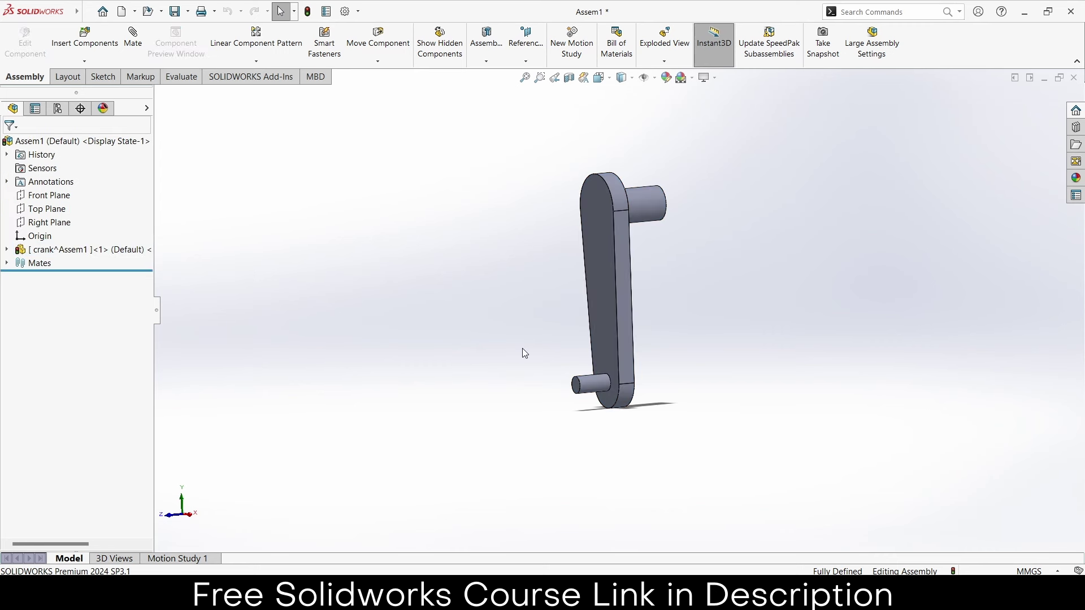
middle_drag(522, 348, 679, 336)
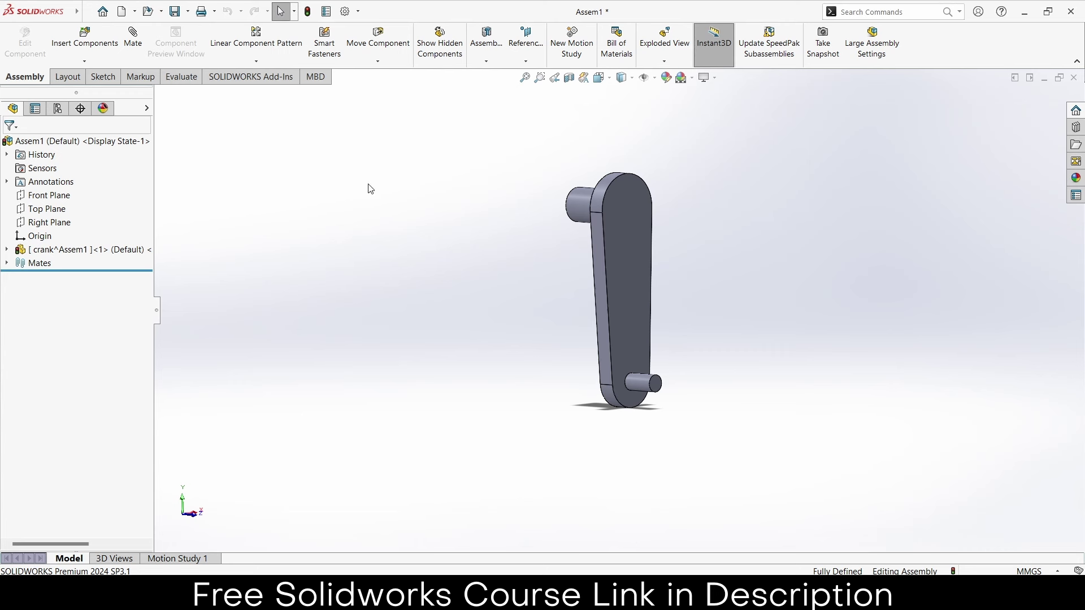
Step: Insert a new blank part and begin its sketch on the Front Plane
click(84, 61)
click(79, 89)
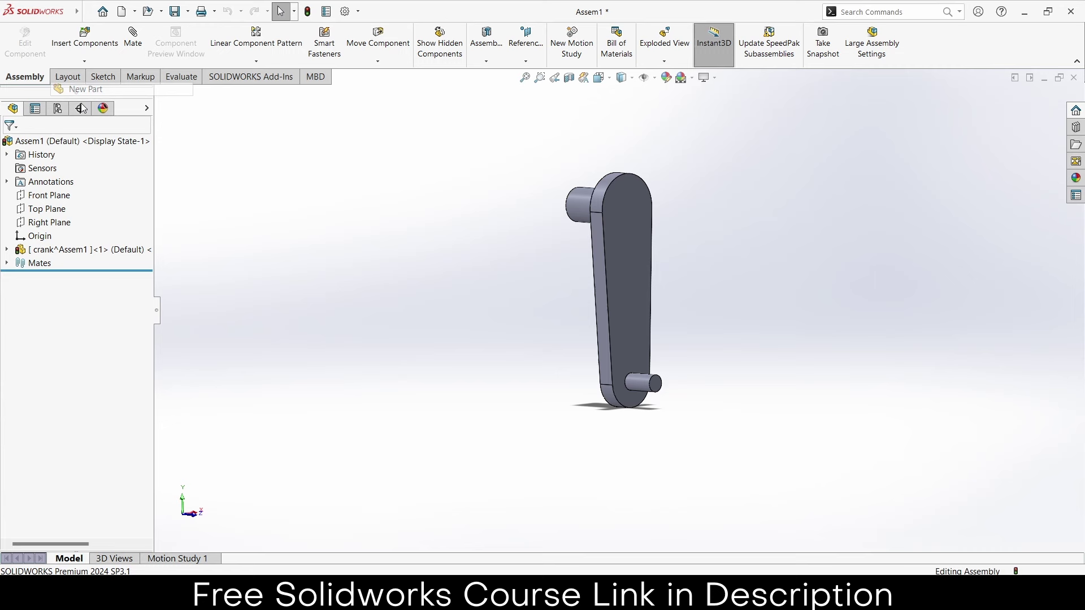
click(57, 196)
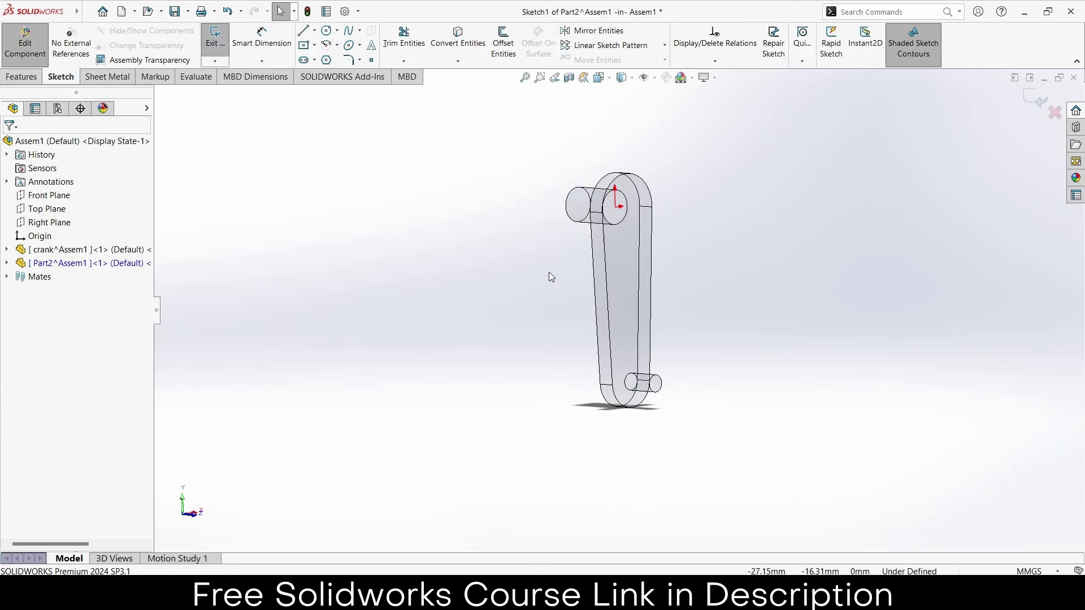
Step: Draw two concentric circles at the origin, the smaller of radius 5
click(328, 31)
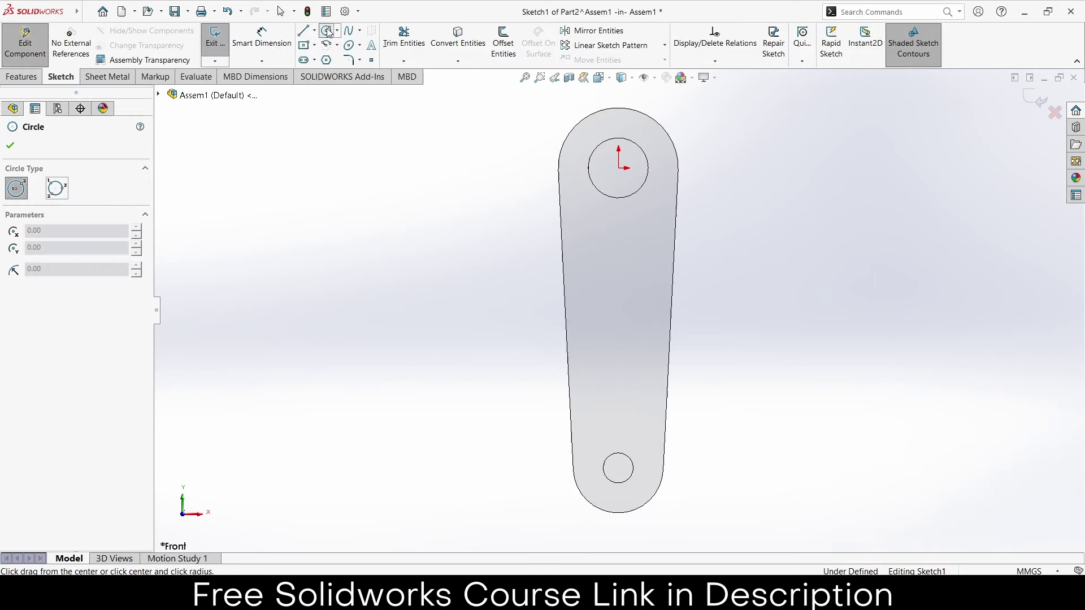
click(620, 168)
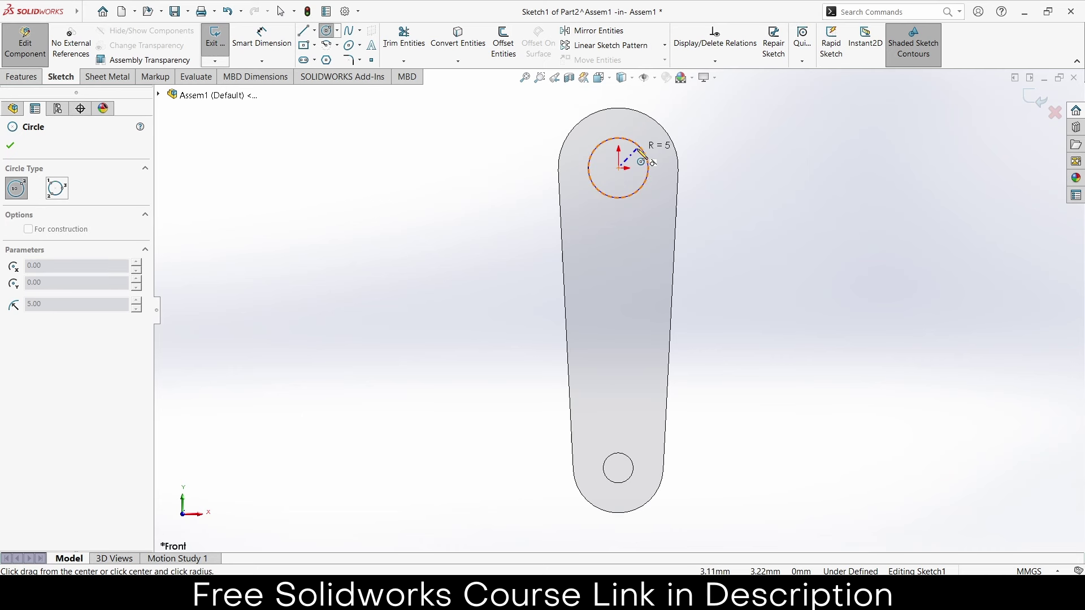
click(645, 153)
click(619, 168)
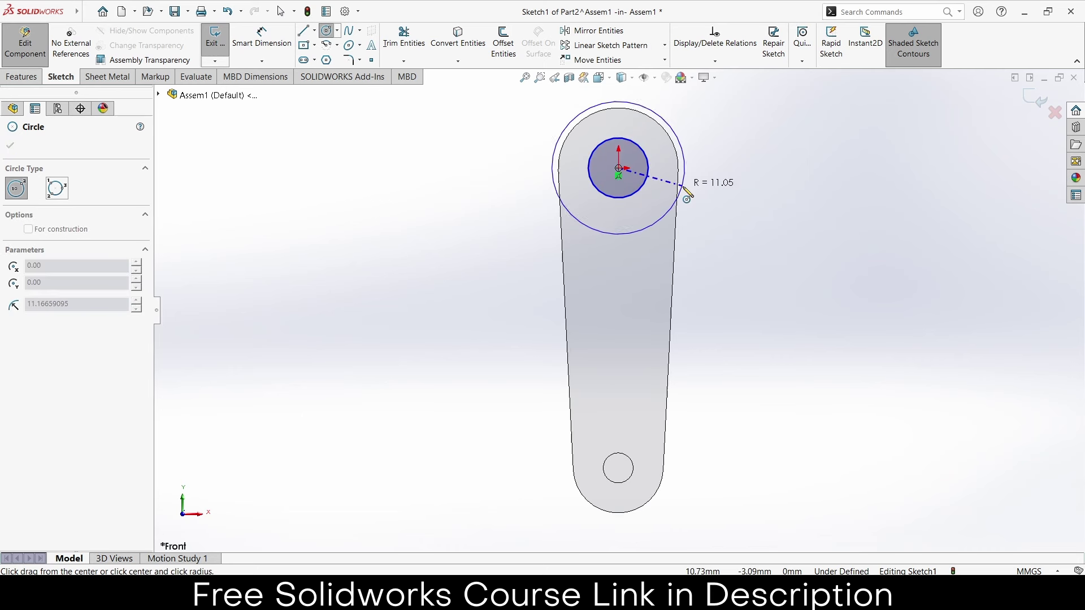
click(666, 187)
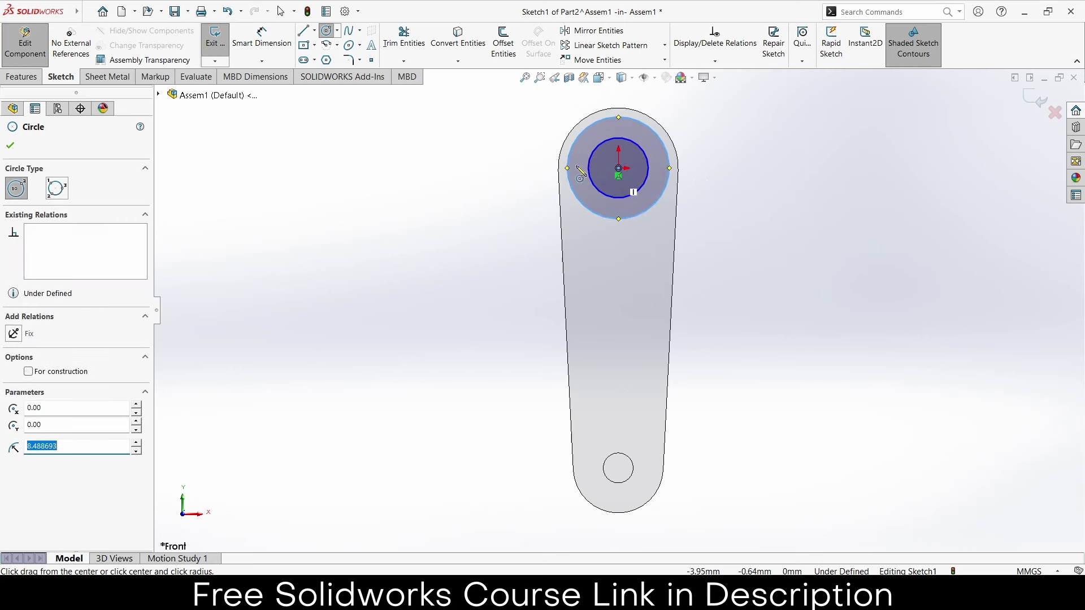
Step: Draw a horizontal line below the centre and a slanted line up to the outer circle
click(310, 34)
click(525, 246)
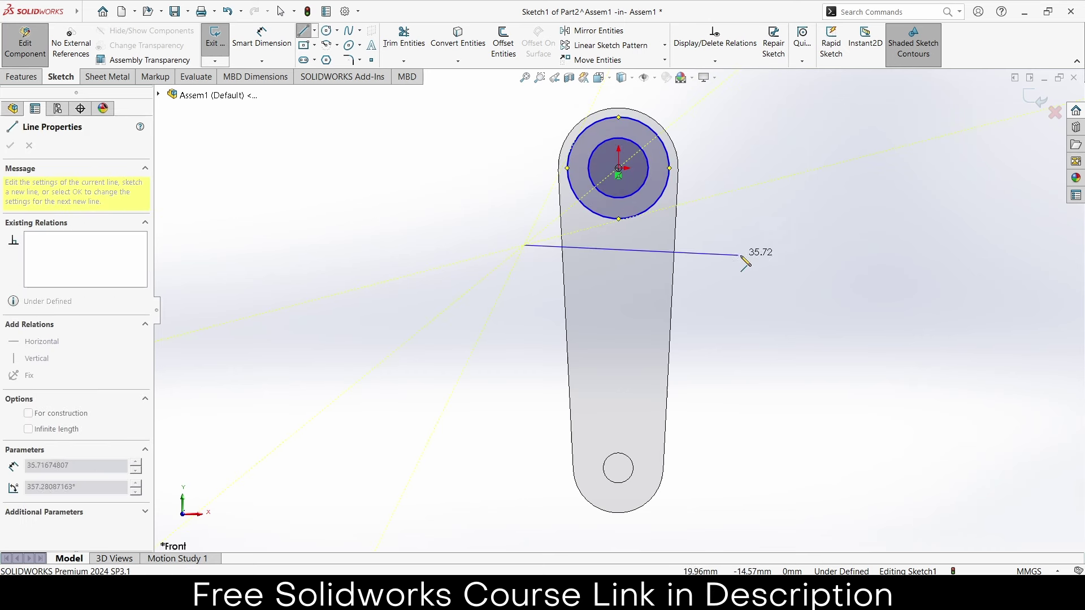
click(706, 245)
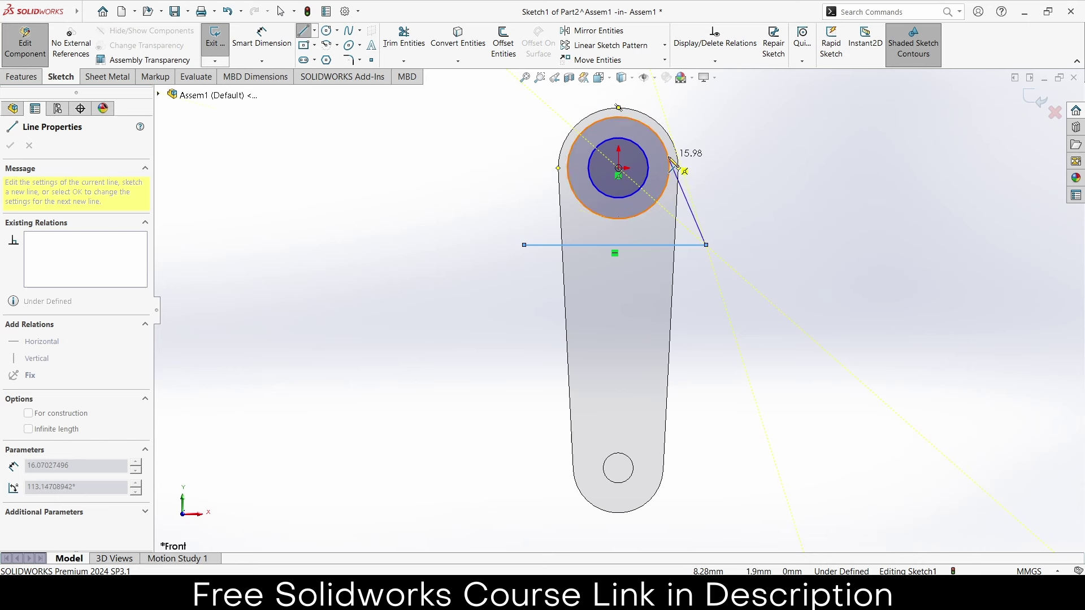
click(670, 158)
key(Escape)
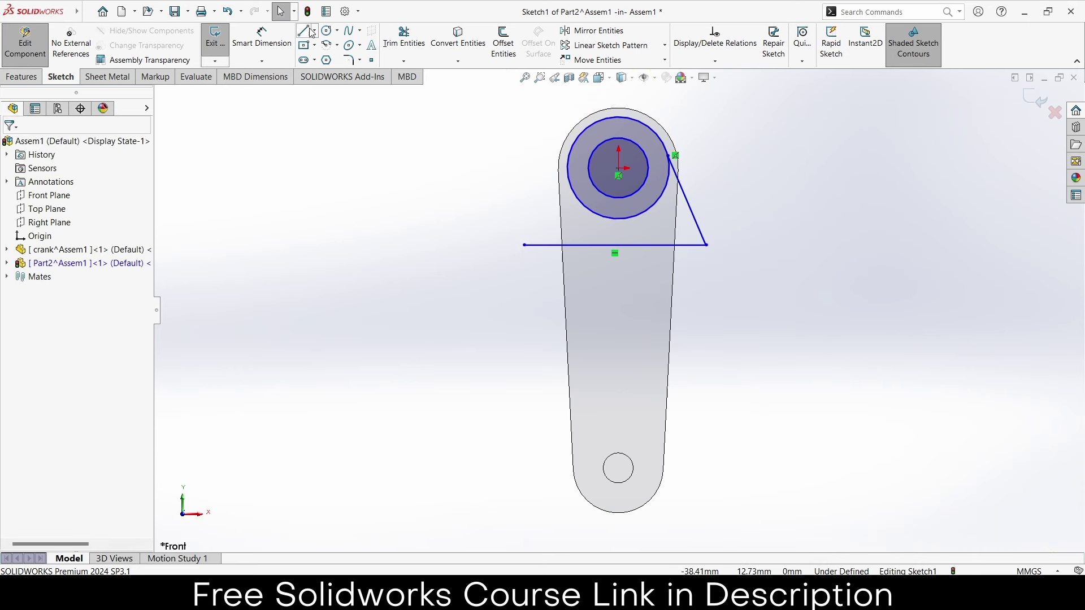
Step: Add a vertical centerline from the circle centre down to the horizontal line
click(314, 31)
click(321, 60)
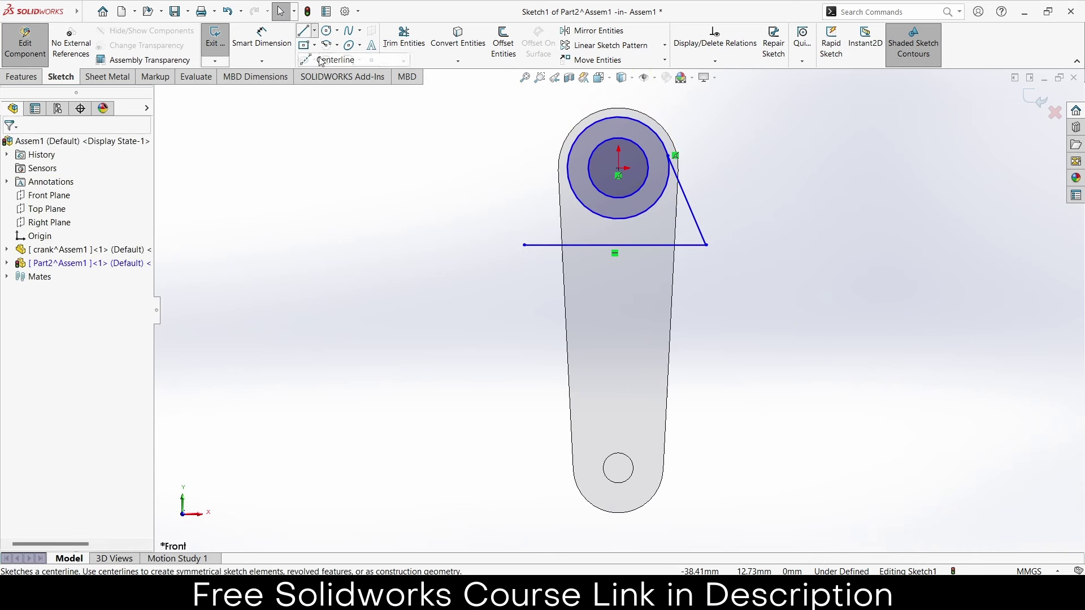
click(618, 168)
click(619, 245)
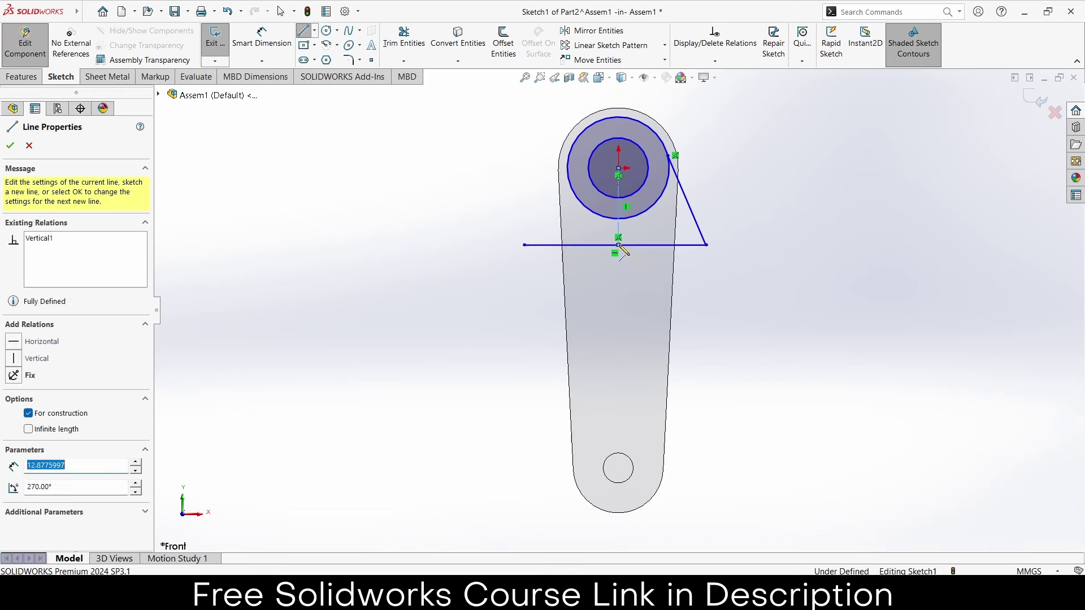
key(Escape)
click(252, 33)
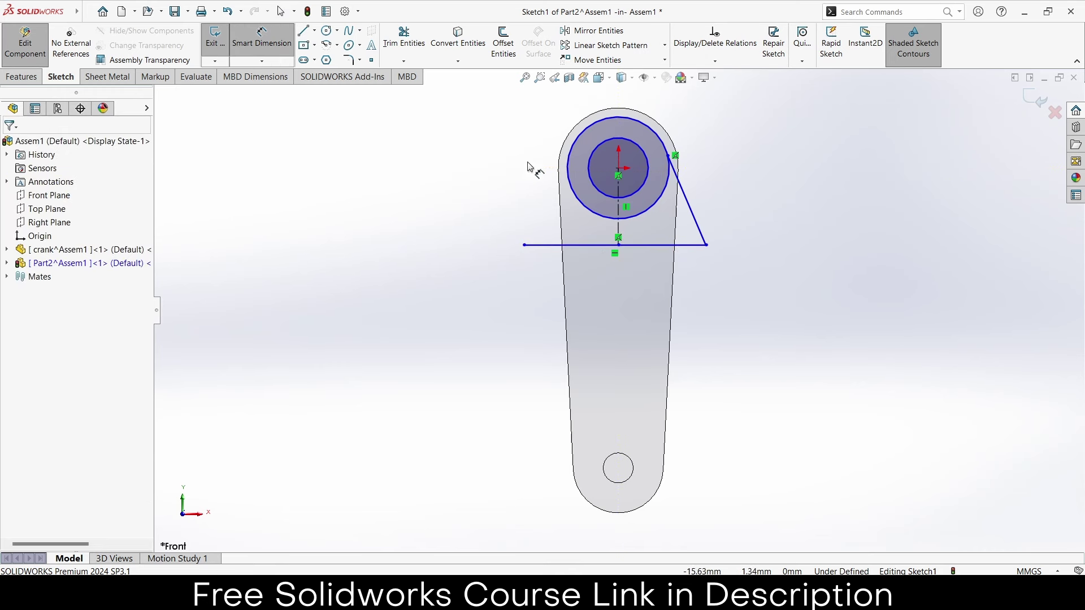
click(621, 174)
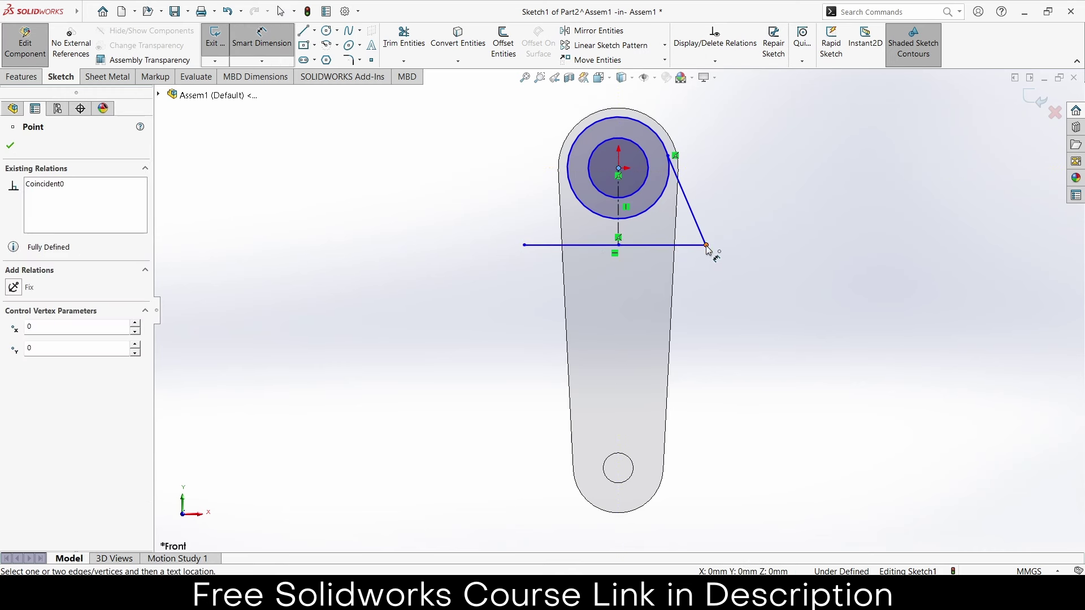
Step: Dimension the horizontal line's right endpoint 15 mm from the centre
click(707, 247)
click(703, 294)
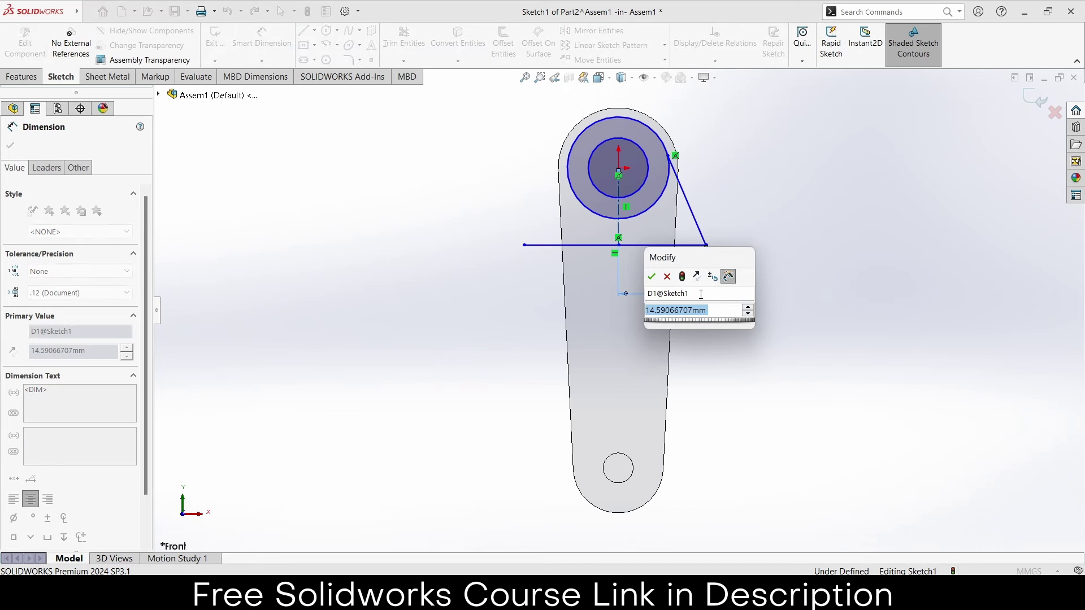
text(15)
key(Return)
scroll(672, 176, down, 2)
scroll(670, 182, down, 1)
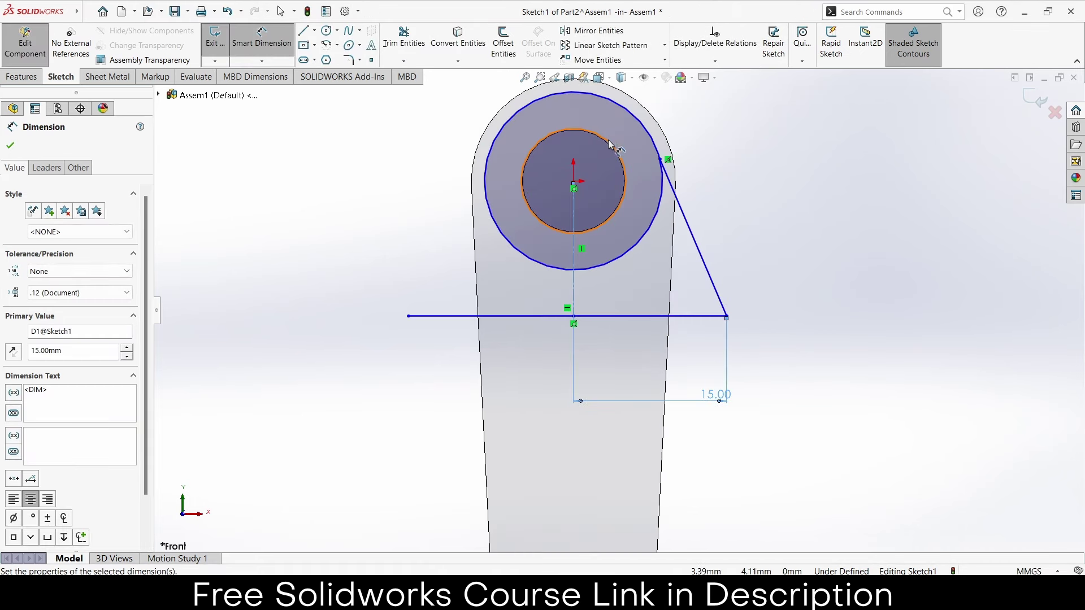
Step: Dimension the inner circle to Ø10 and the outer circle to Ø18
click(609, 145)
click(773, 146)
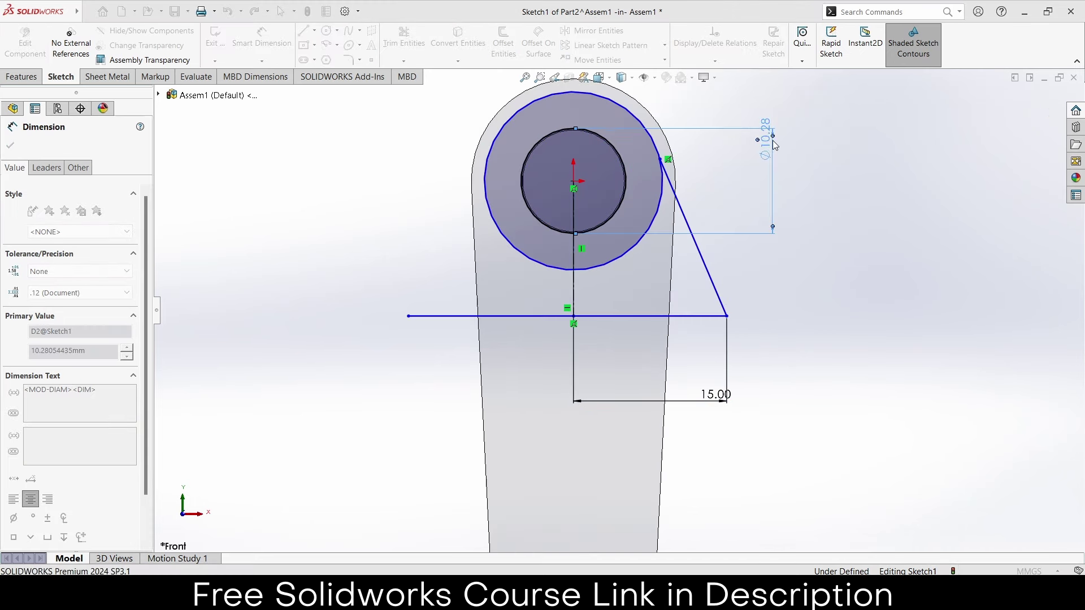
text(10)
key(Return)
click(646, 130)
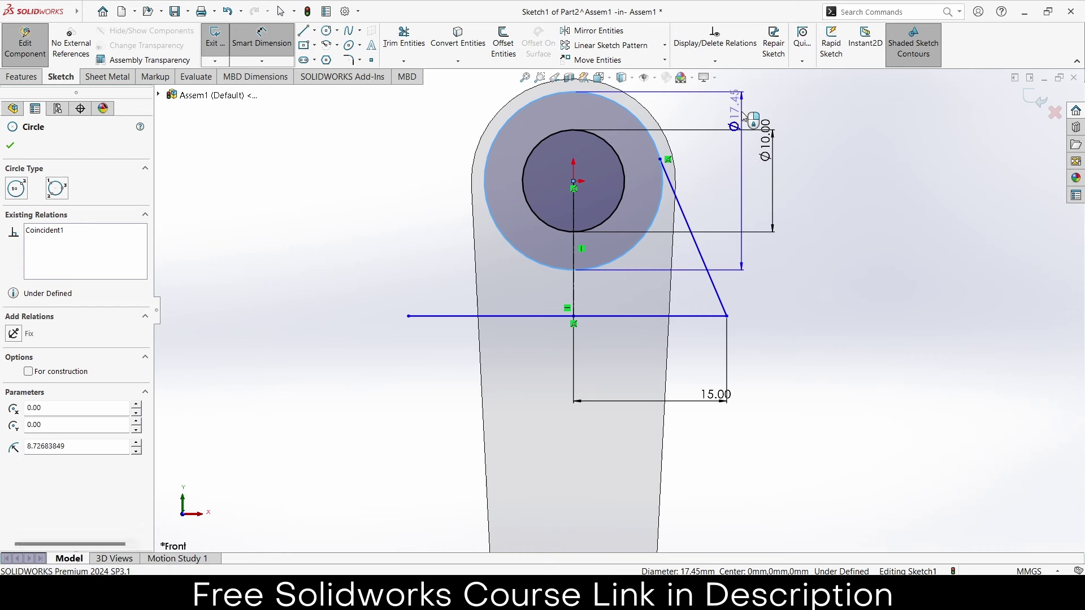
click(745, 115)
text(18)
key(Return)
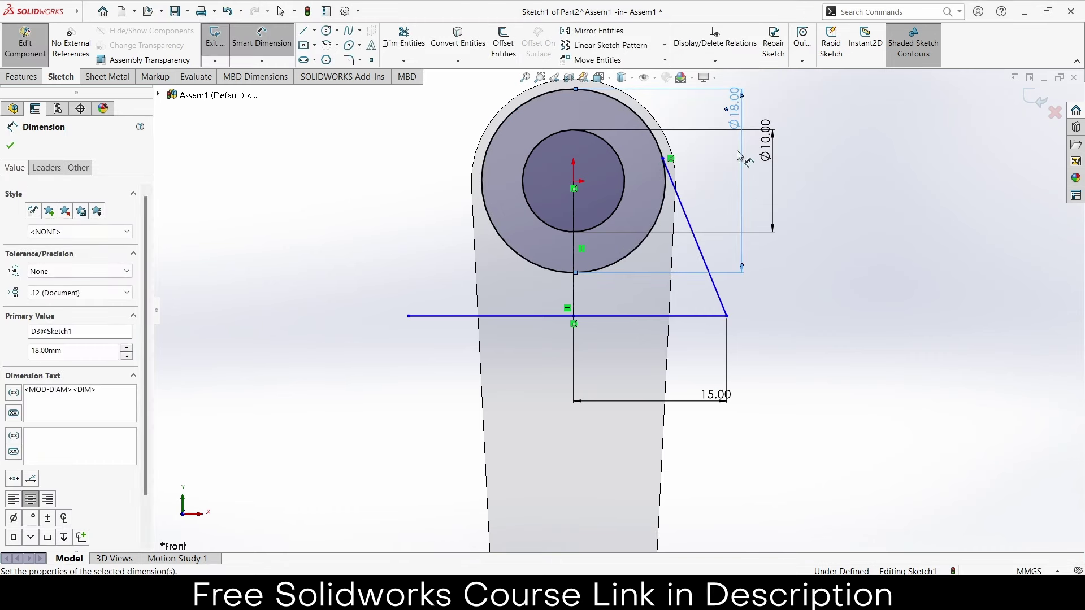
click(839, 233)
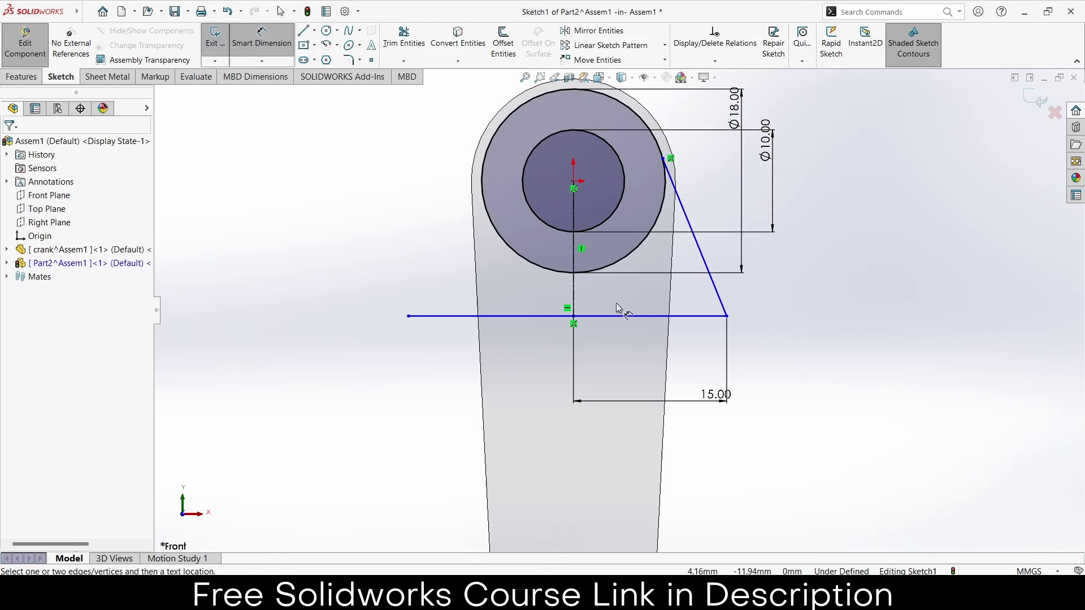
Step: Dimension the horizontal line 15 mm below the circle centre
click(574, 181)
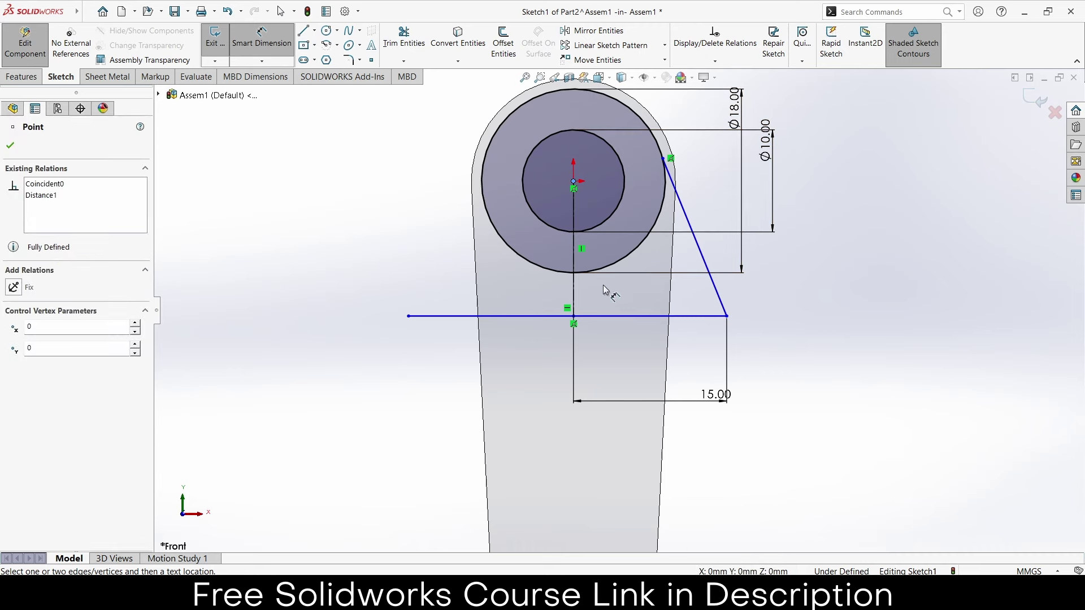
click(615, 317)
click(836, 294)
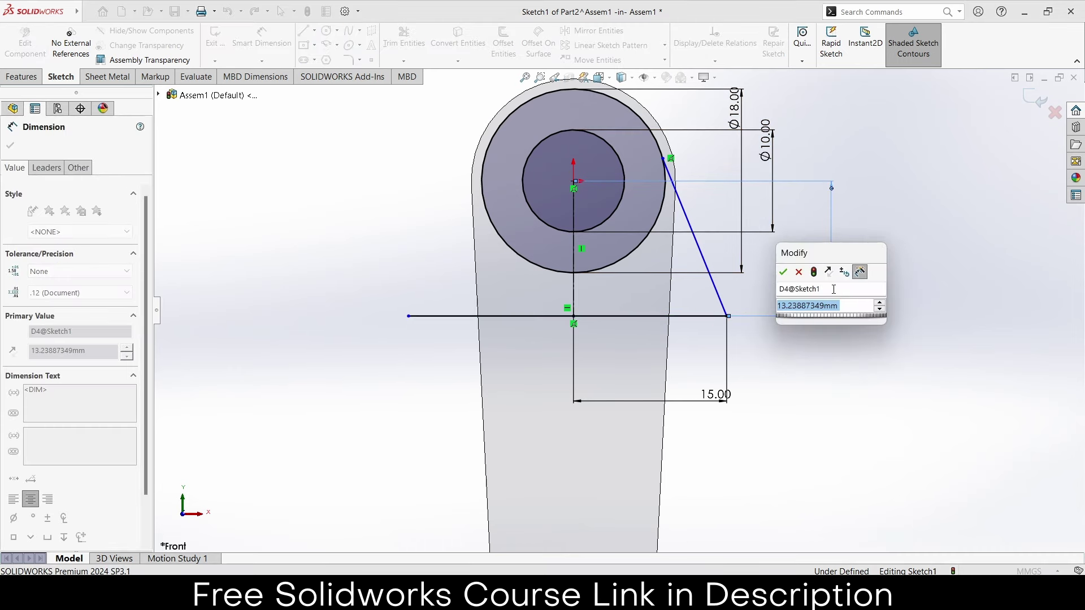
text(15)
key(Return)
click(854, 334)
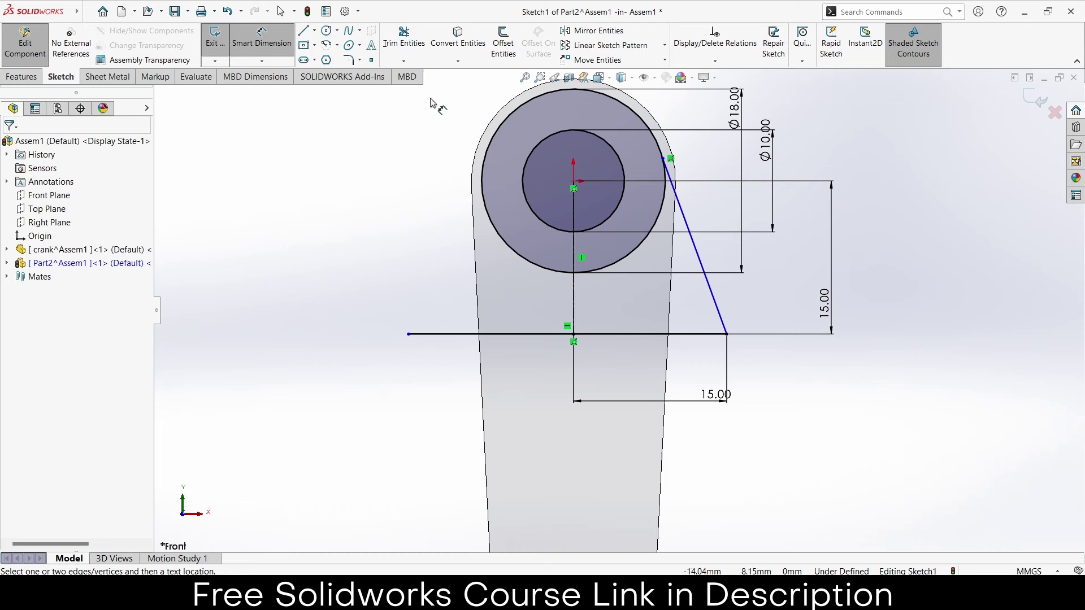
click(404, 36)
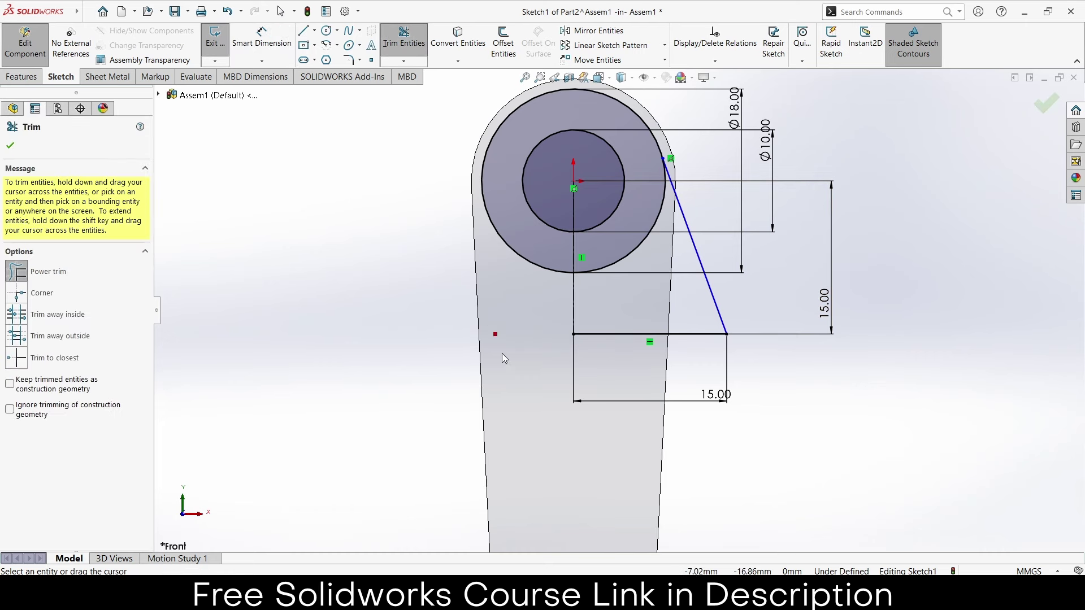
Step: Make the slanted line tangent to the outer Ø18 circle
click(11, 145)
click(664, 193)
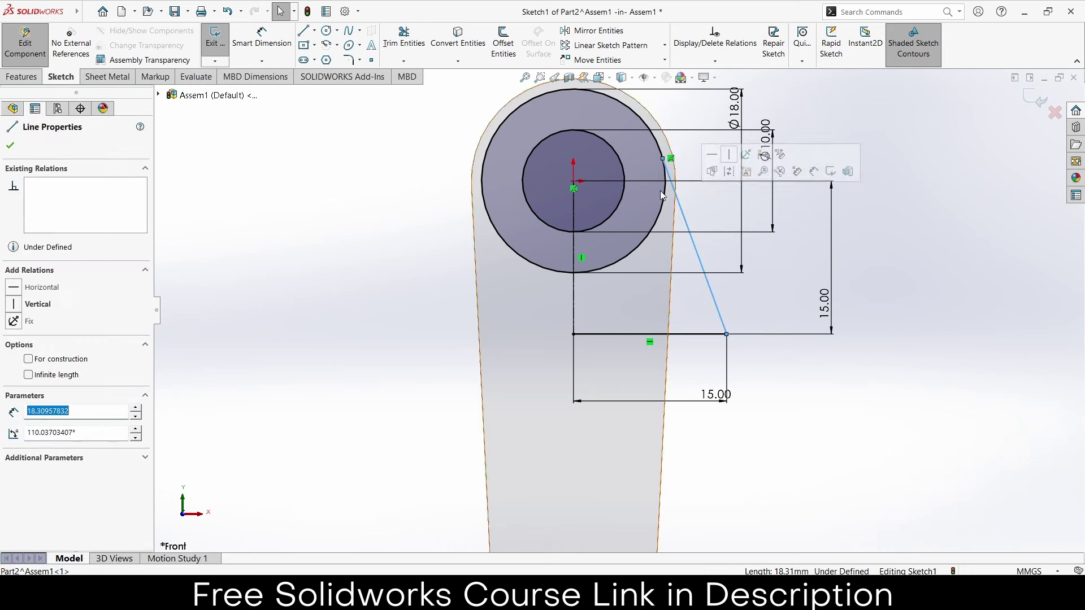
click(664, 195)
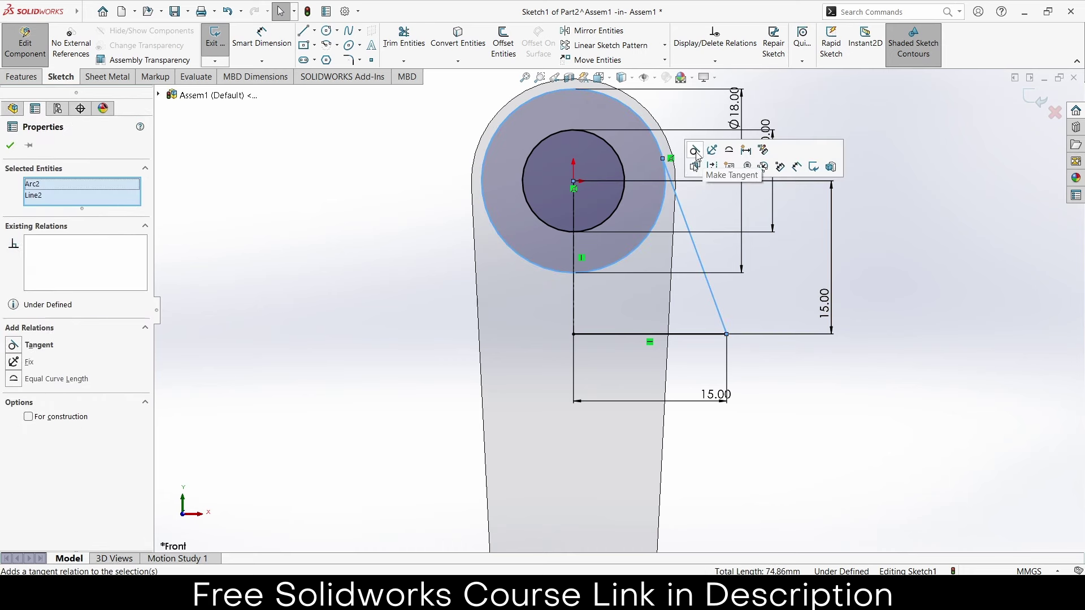
click(695, 150)
click(990, 297)
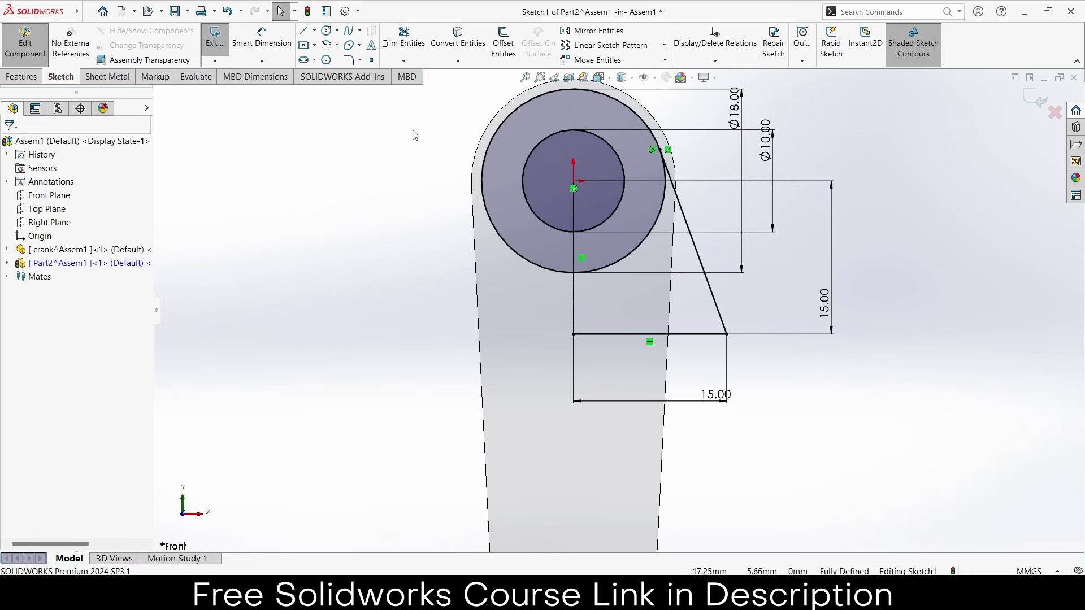
Step: Mirror the slanted and horizontal lines about the vertical centerline to the left side
click(592, 31)
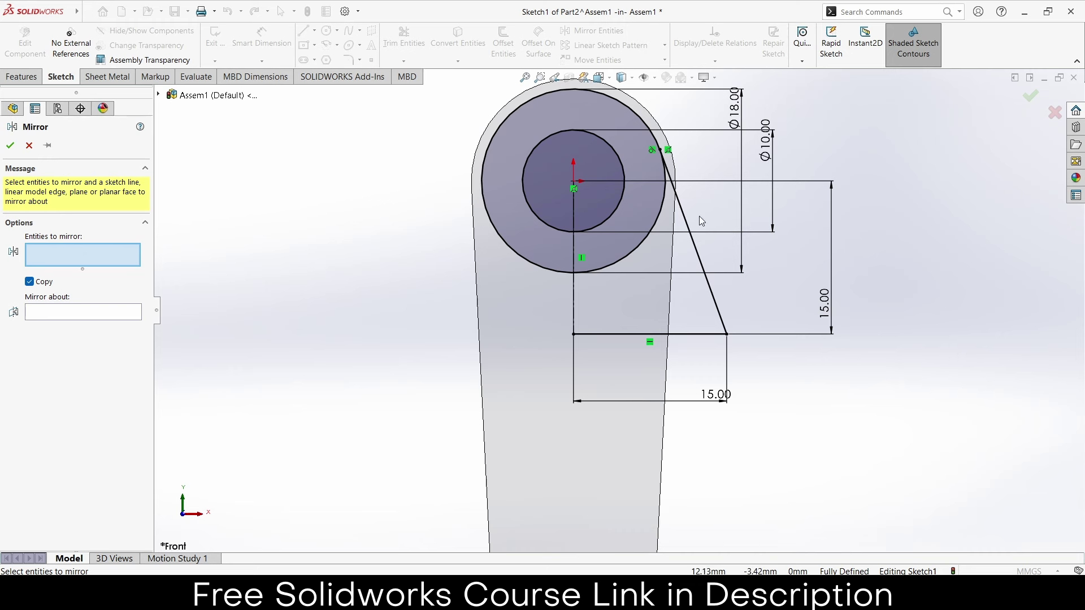
click(694, 238)
click(684, 337)
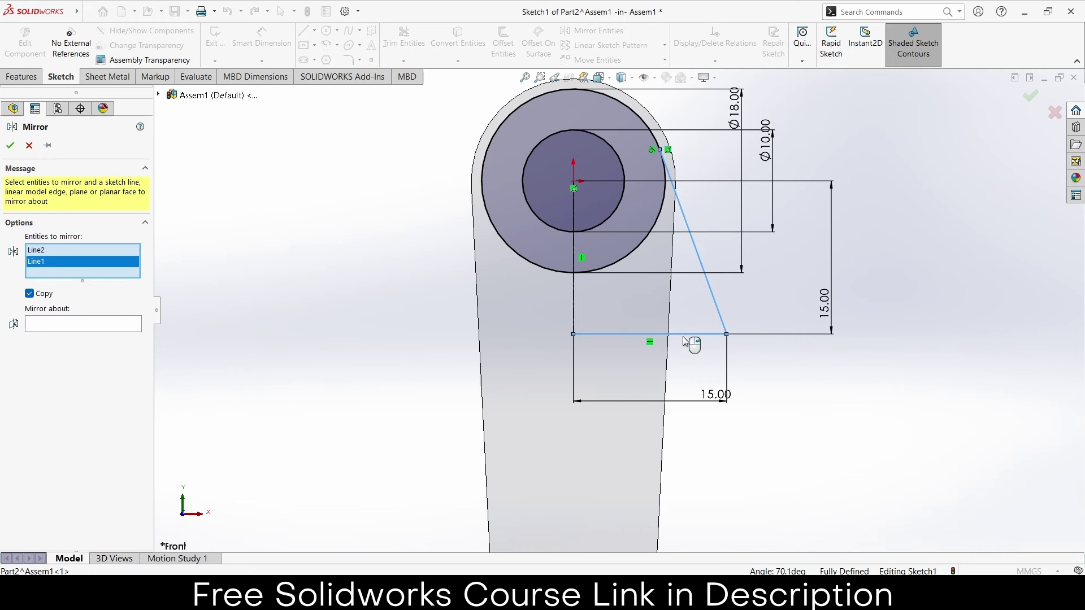
click(86, 326)
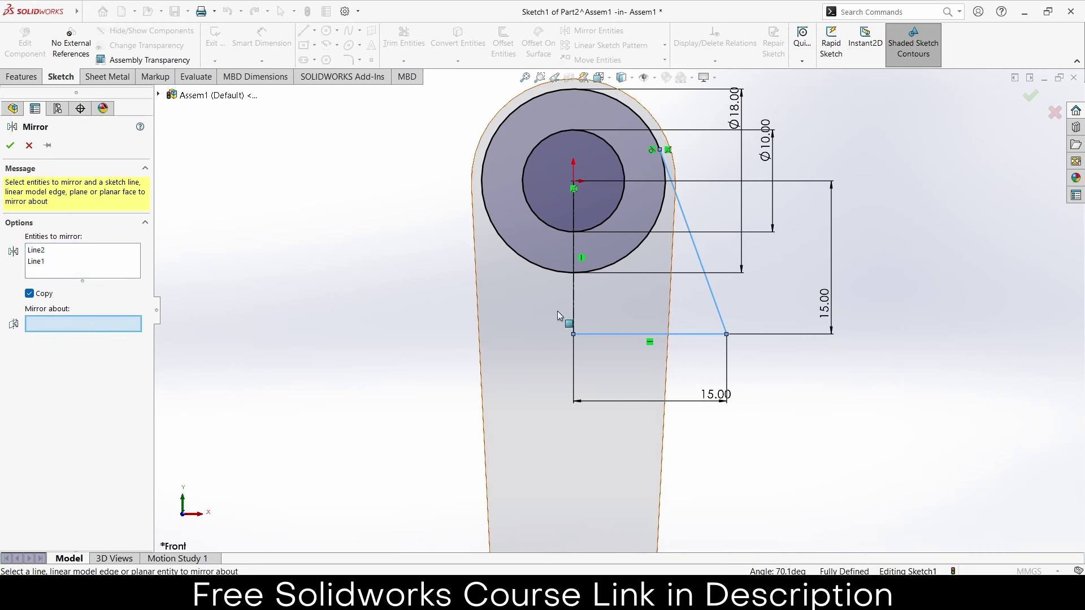
click(574, 319)
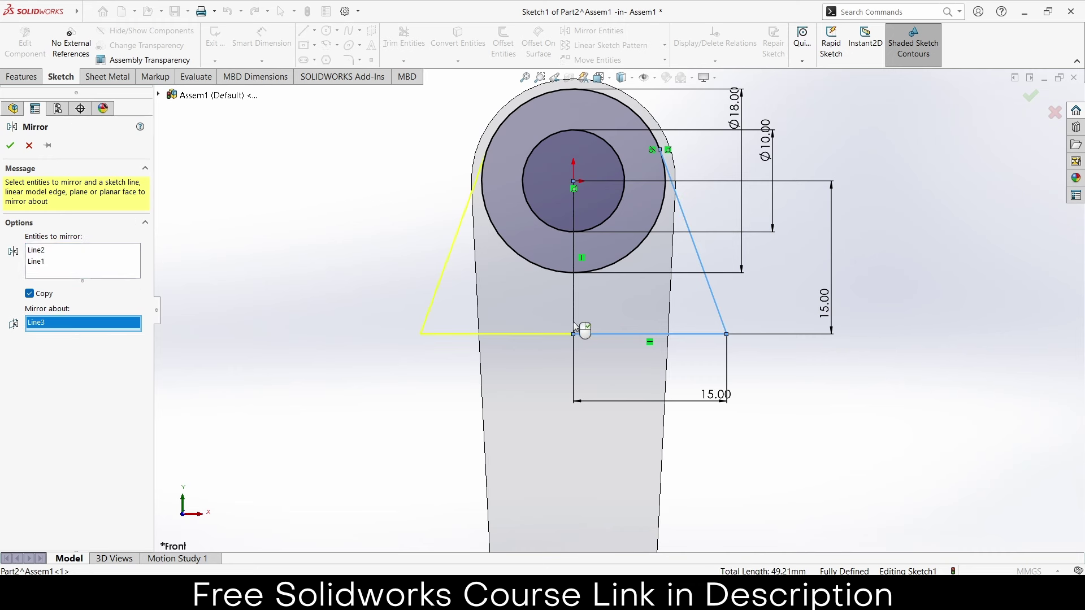
click(11, 146)
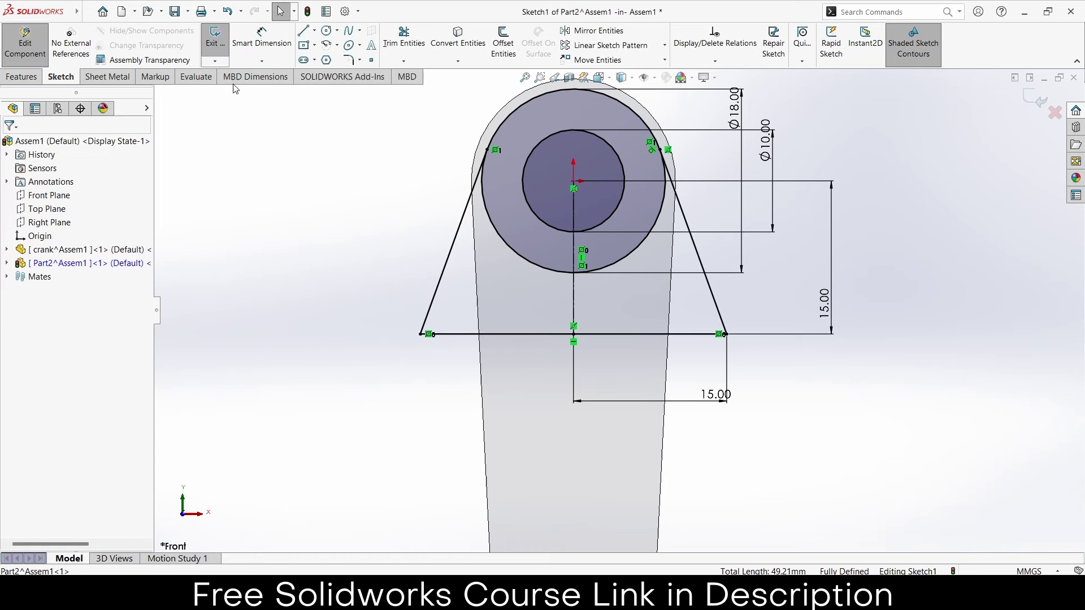
click(30, 79)
Step: Extrude the two side regions and the ring 10 mm Blind, then return to the assembly
click(221, 42)
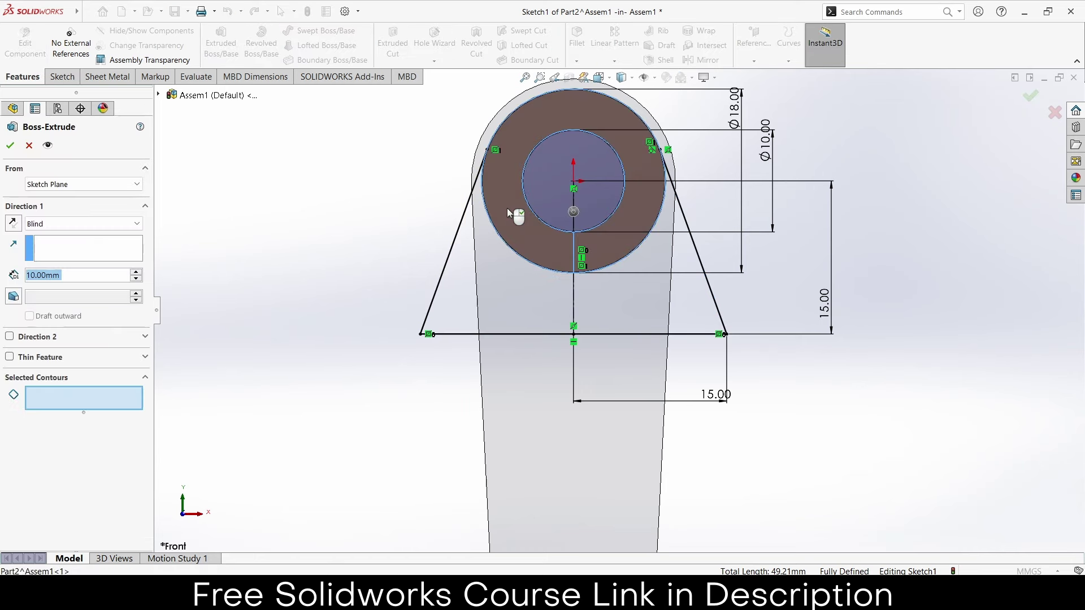
click(488, 274)
click(628, 294)
click(622, 249)
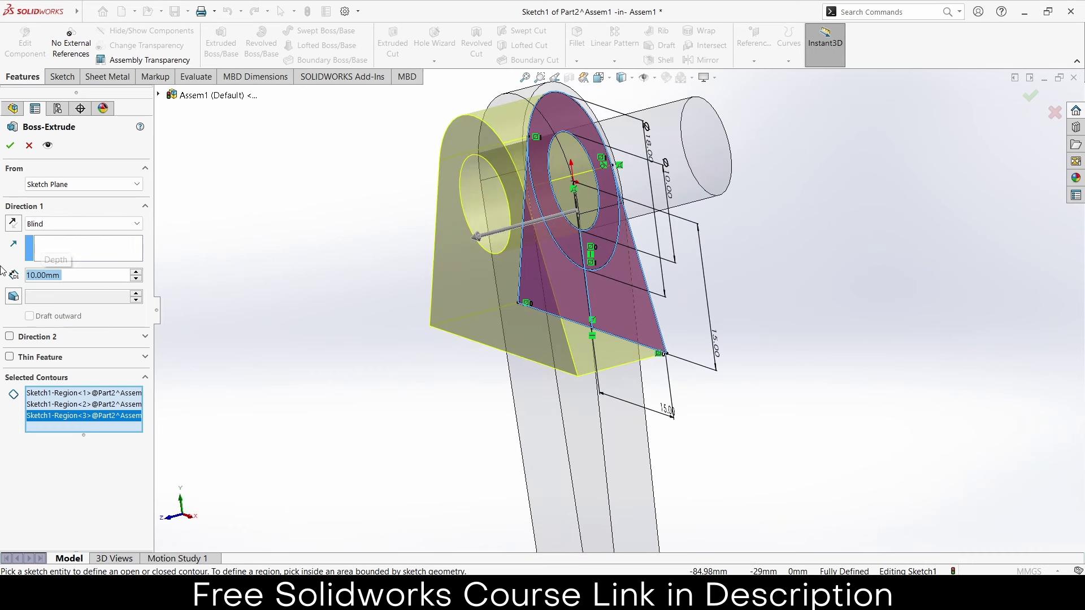
click(11, 145)
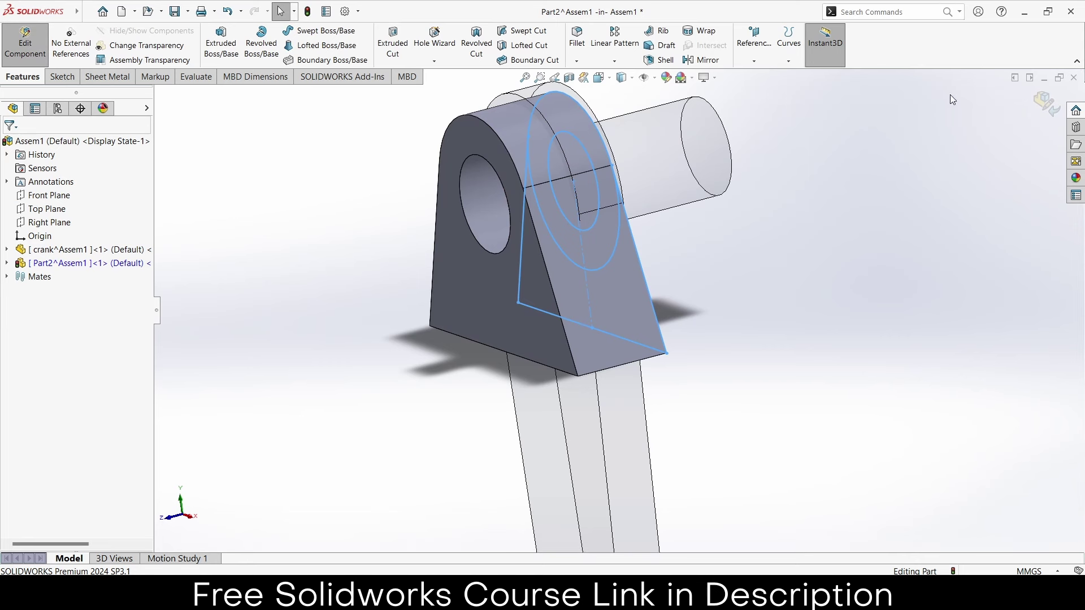
click(1038, 106)
Step: Delete Part2's InPlace2 mate and drag the freed bracket to the right of the crank
drag(615, 258, 724, 280)
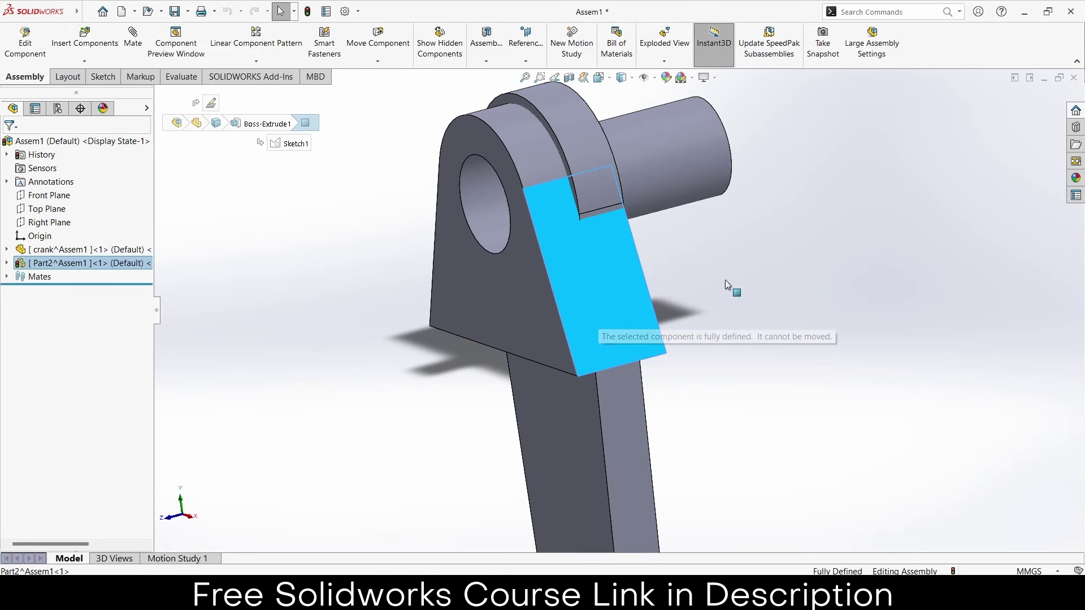
click(806, 289)
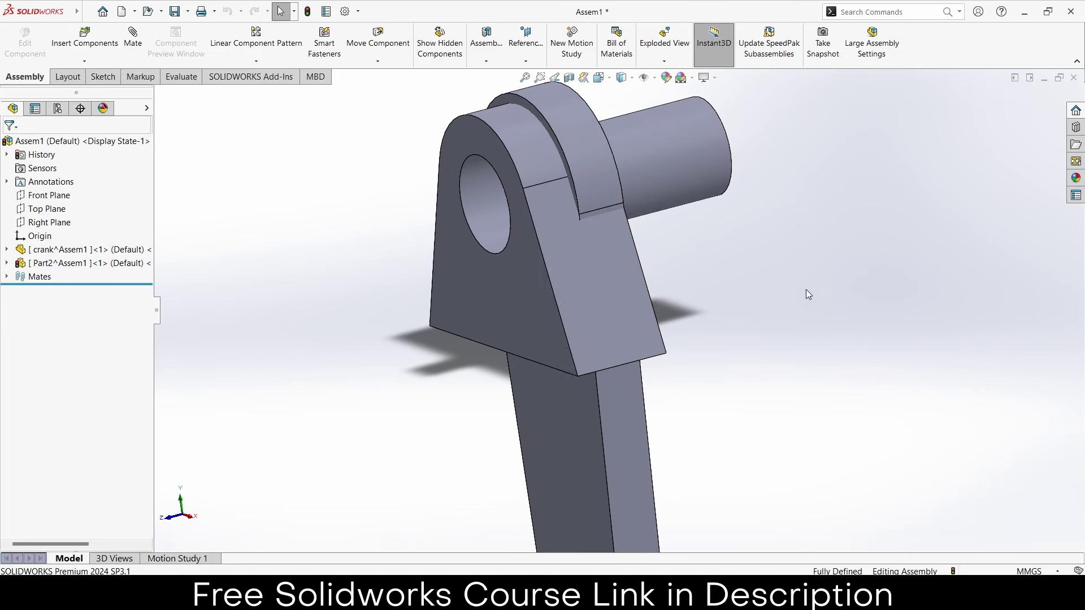
click(7, 263)
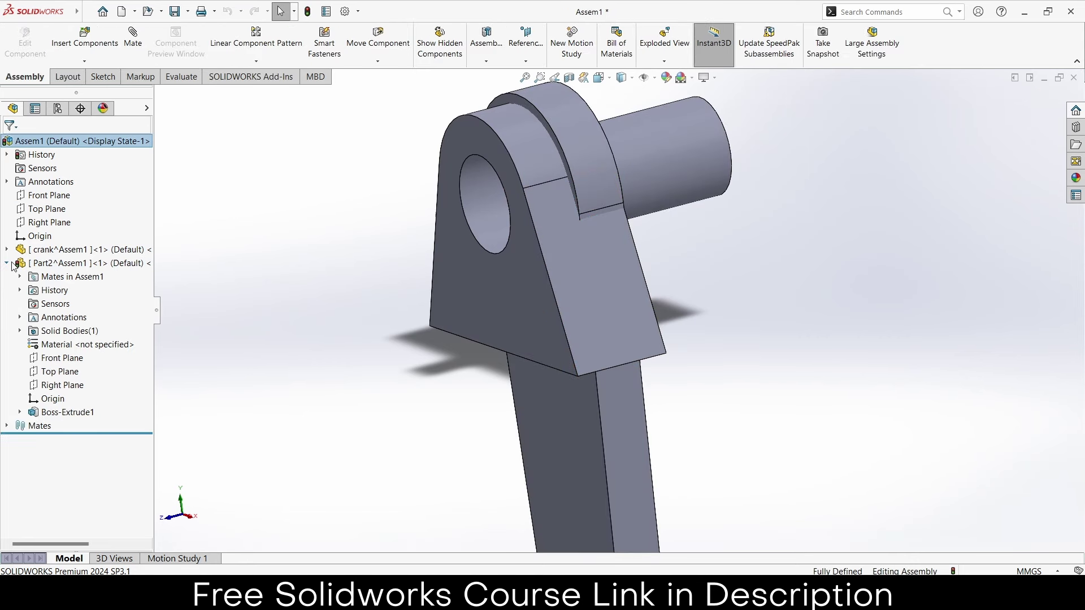
click(21, 332)
click(20, 277)
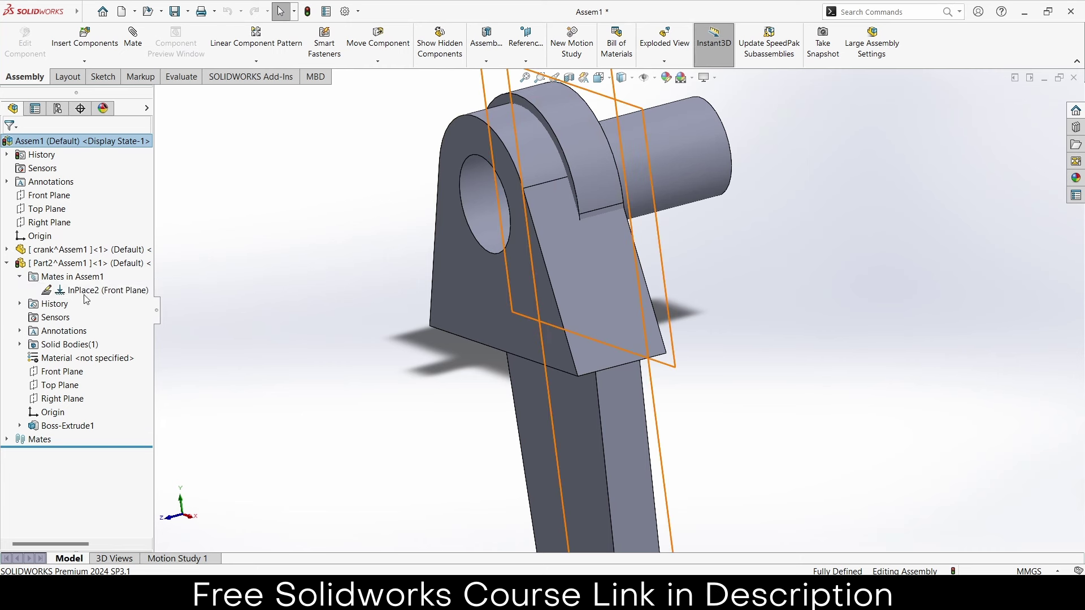
right_click(86, 291)
click(121, 326)
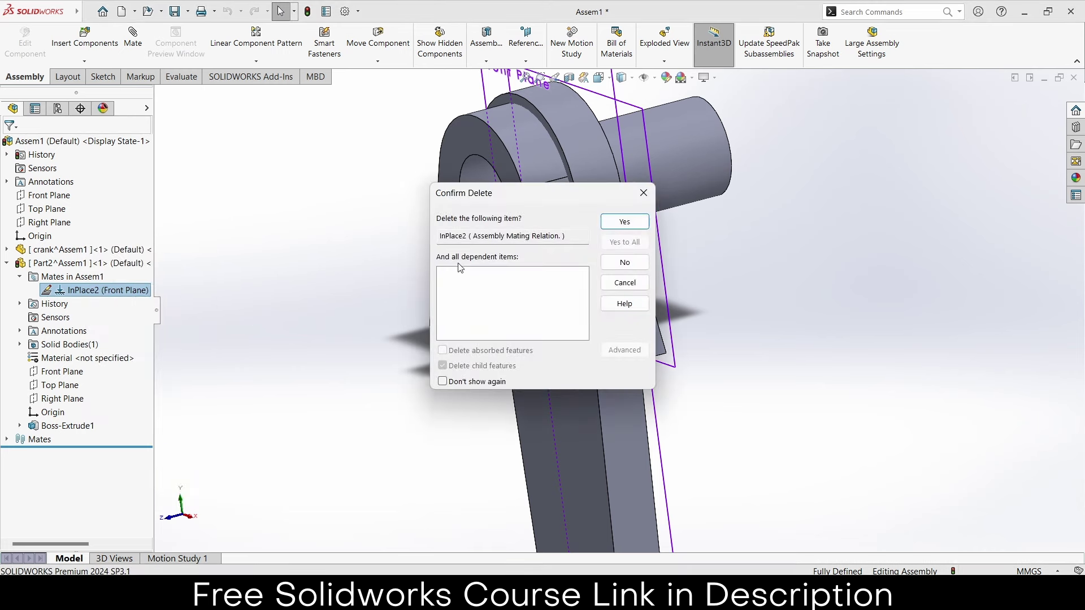
click(624, 221)
drag(580, 253, 886, 206)
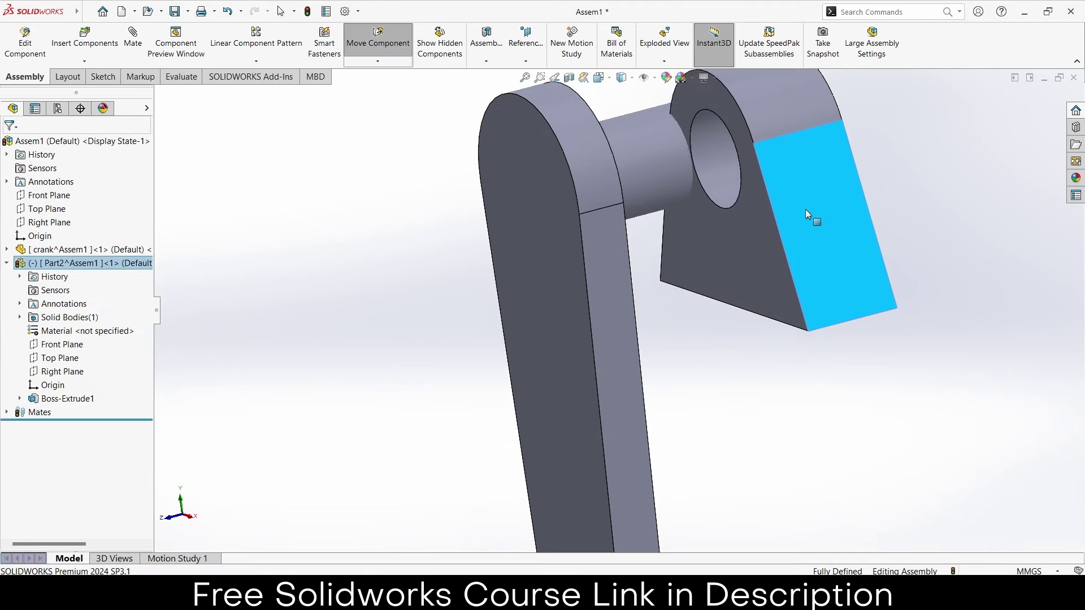
click(754, 307)
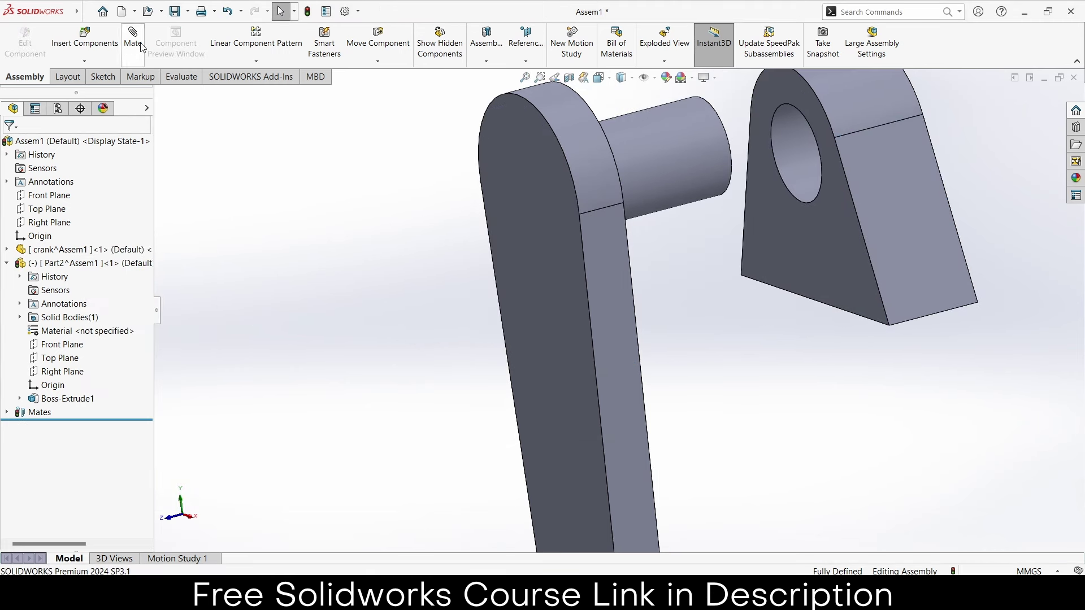
Step: Mate the bracket's hole concentric to the crank pin
key(m)
click(798, 144)
click(657, 145)
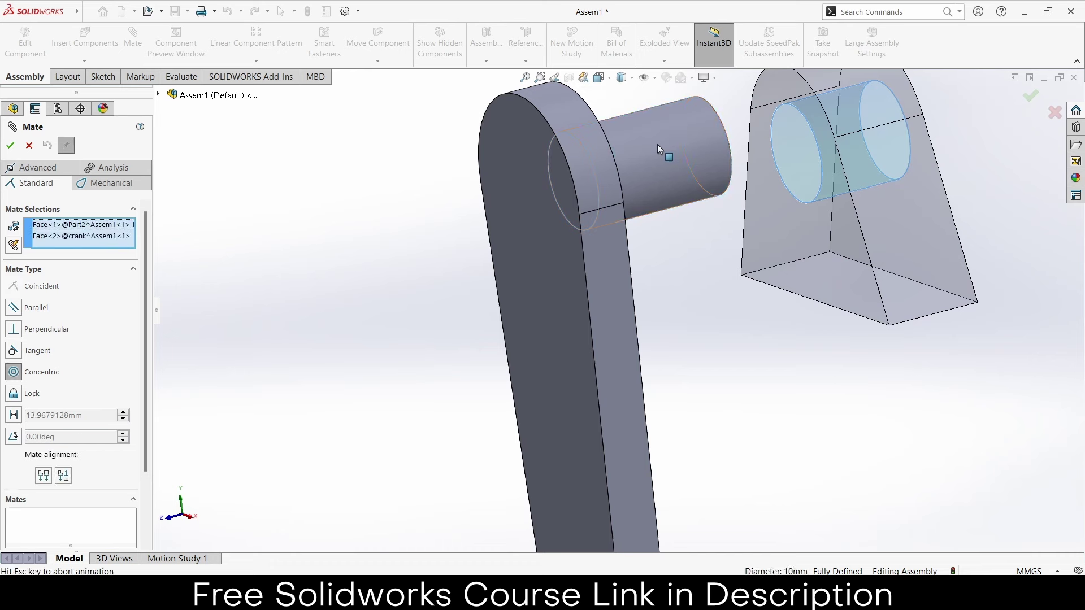
click(837, 113)
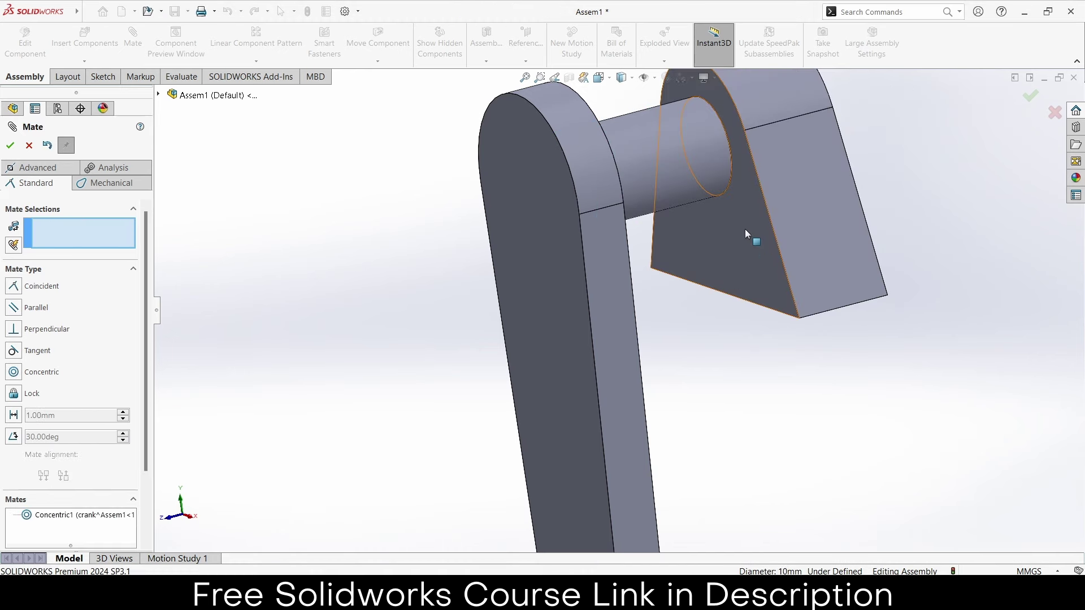
Step: Make a bracket face coincident with the assembly's Front Plane
click(745, 243)
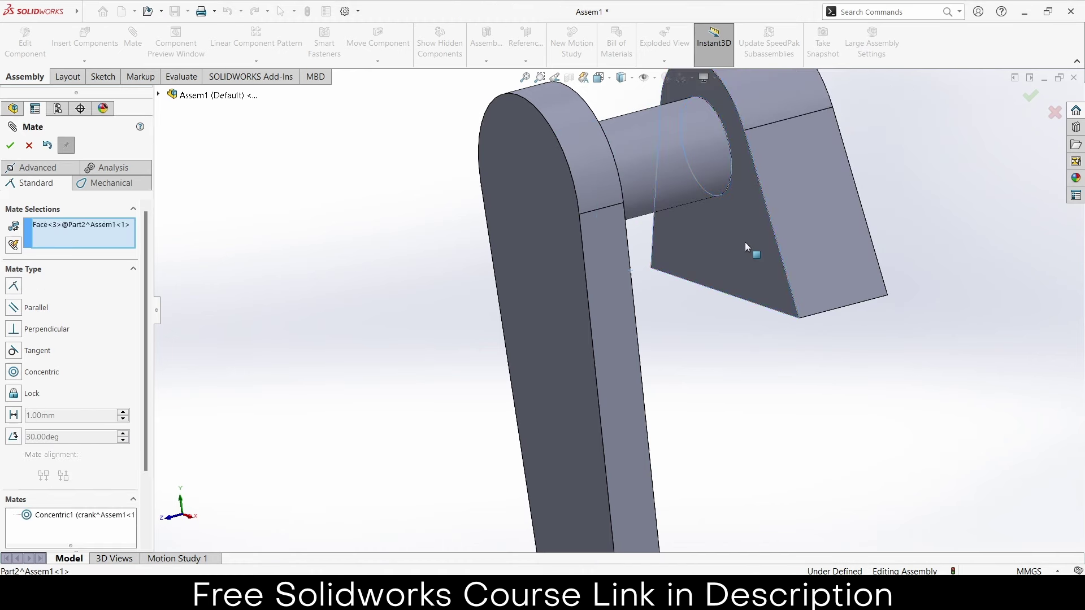
click(158, 94)
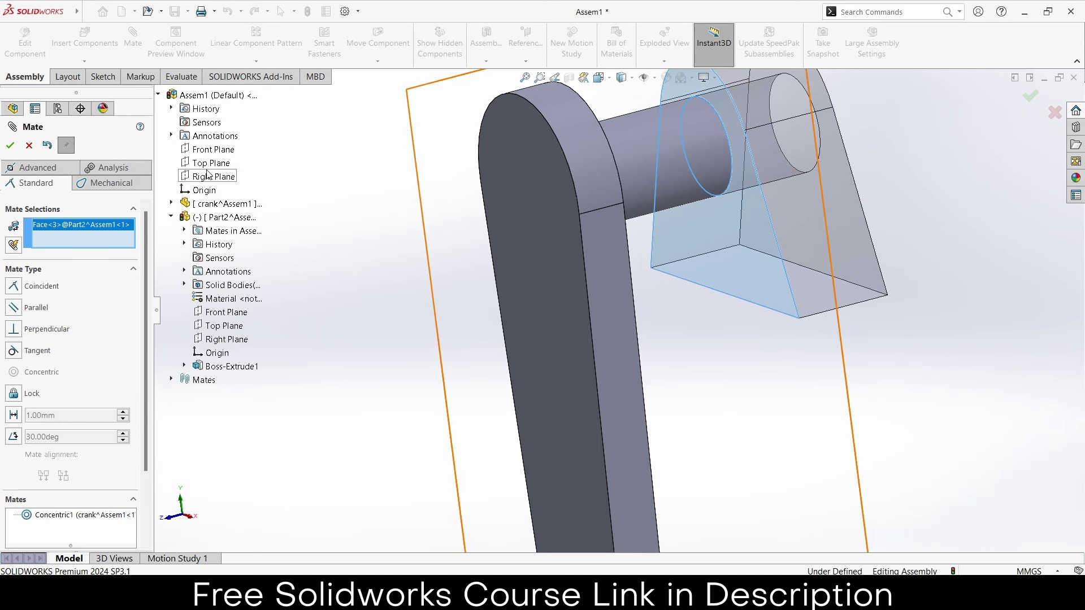
middle_drag(270, 189, 178, 182)
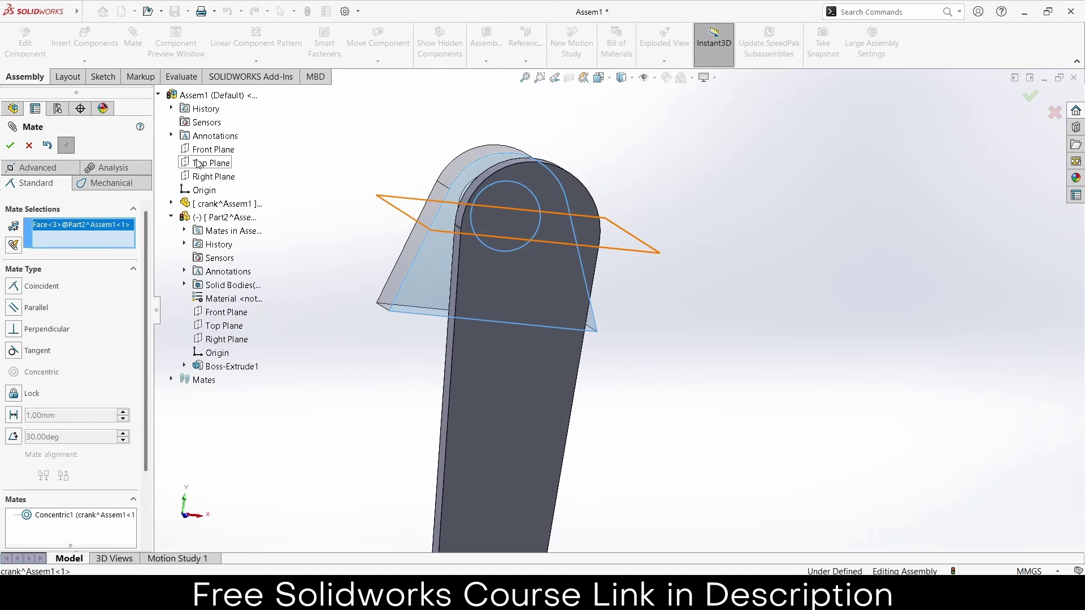
click(213, 149)
mouse_move(472, 239)
middle_down()
mouse_move(396, 247)
mouse_move(412, 259)
middle_up()
click(456, 210)
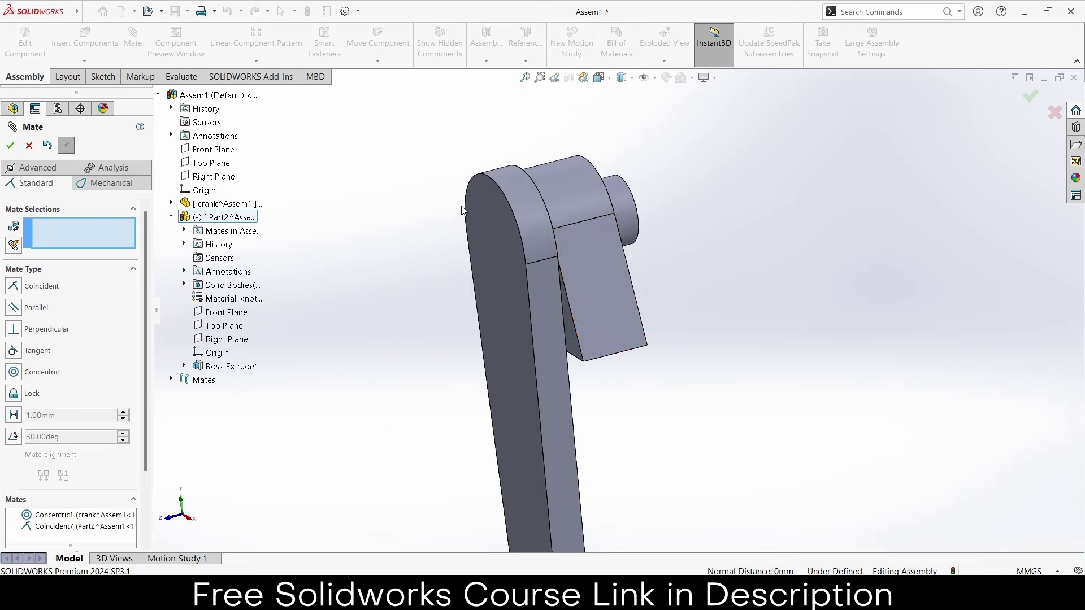
Step: Make the bracket's bottom face parallel to the Top Plane
mouse_move(712, 303)
middle_down()
mouse_move(622, 284)
mouse_move(639, 336)
middle_up()
click(635, 329)
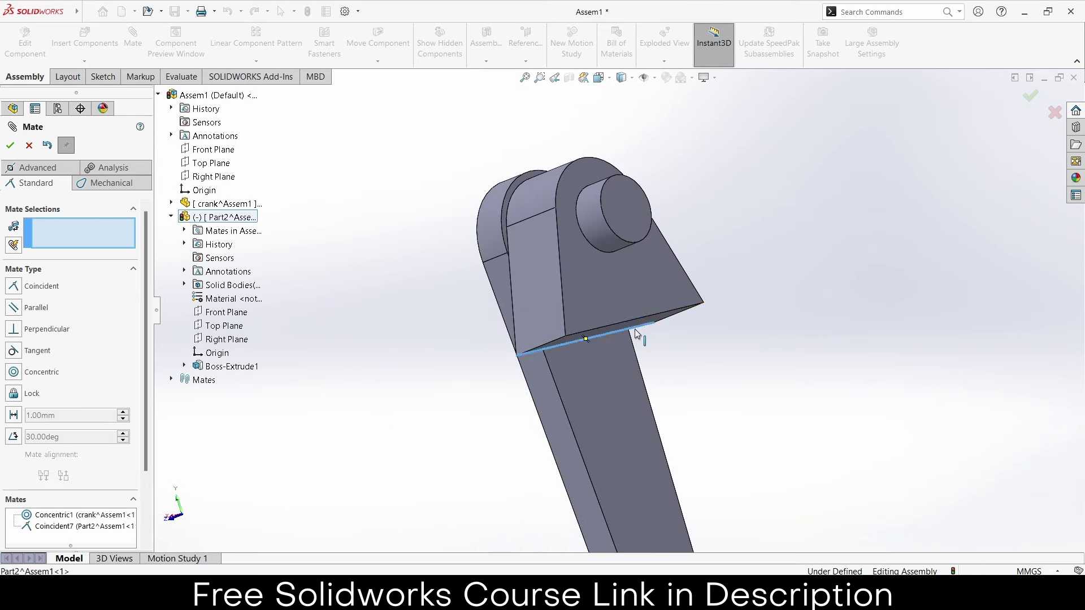
right_click(77, 236)
click(107, 243)
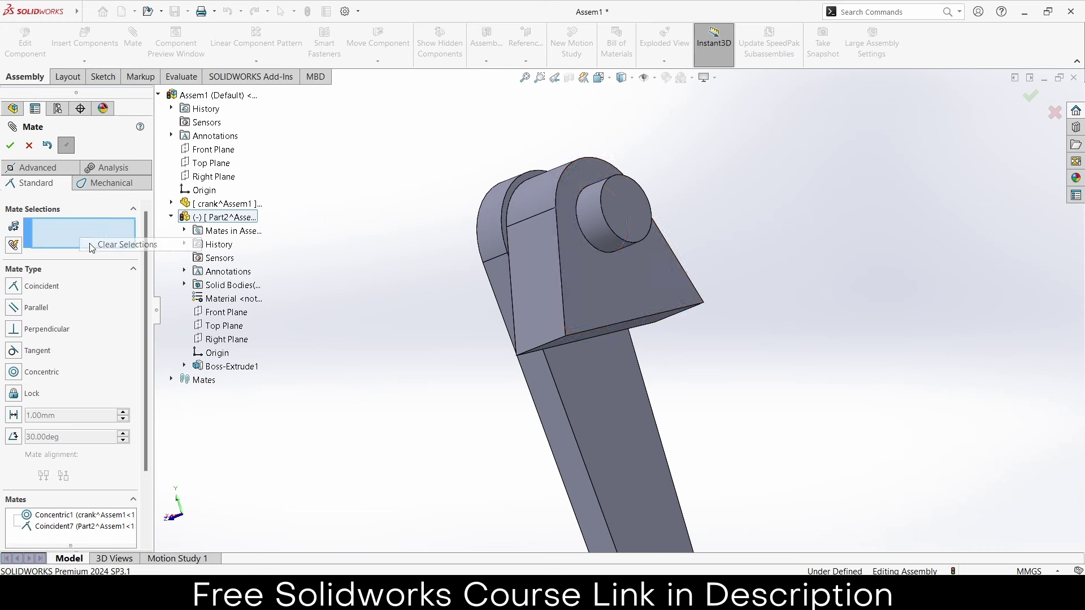
click(653, 329)
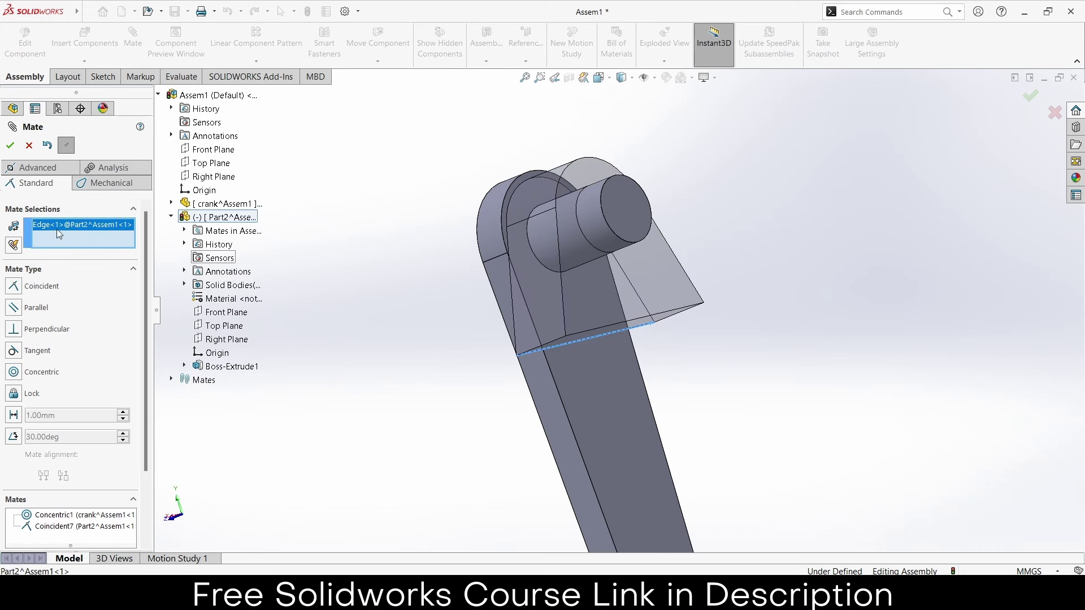
right_click(57, 229)
click(107, 243)
scroll(644, 321, down, 3)
click(643, 319)
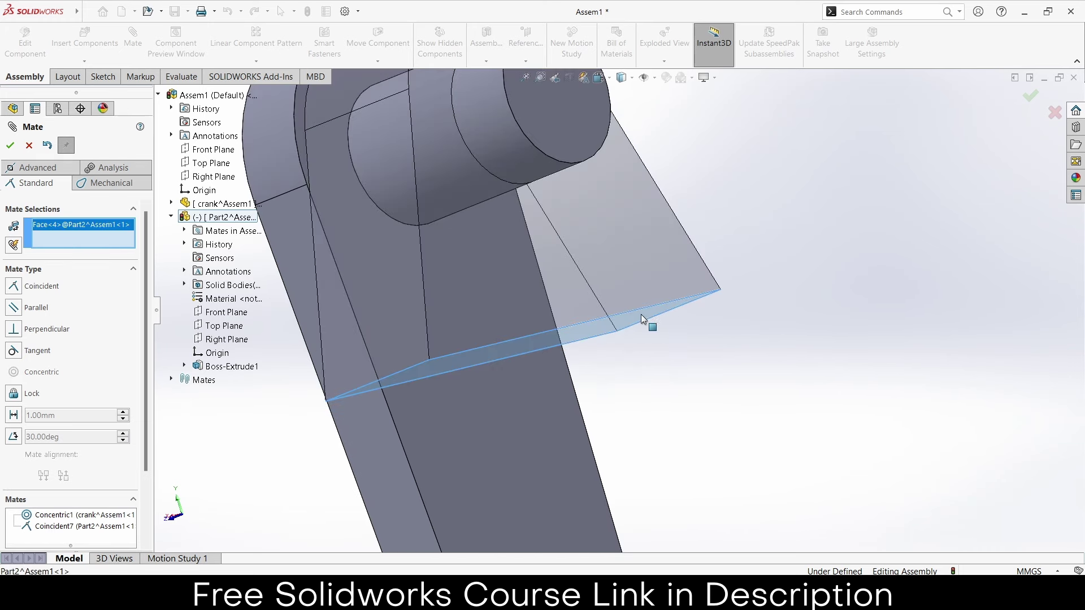
scroll(421, 251, up, 3)
scroll(422, 251, up, 3)
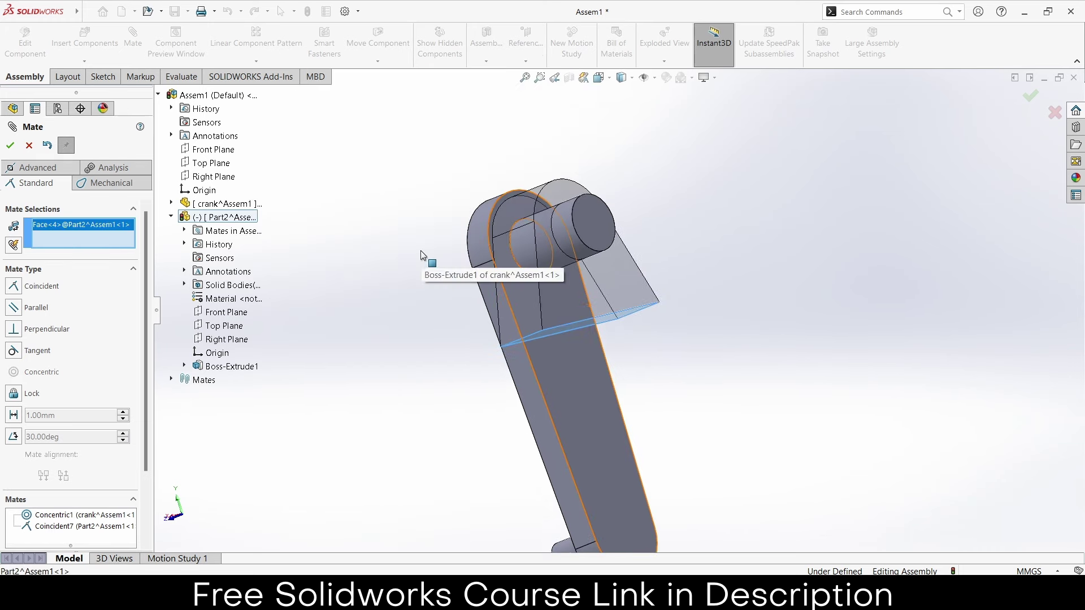
click(215, 165)
middle_drag(462, 343, 571, 378)
click(203, 147)
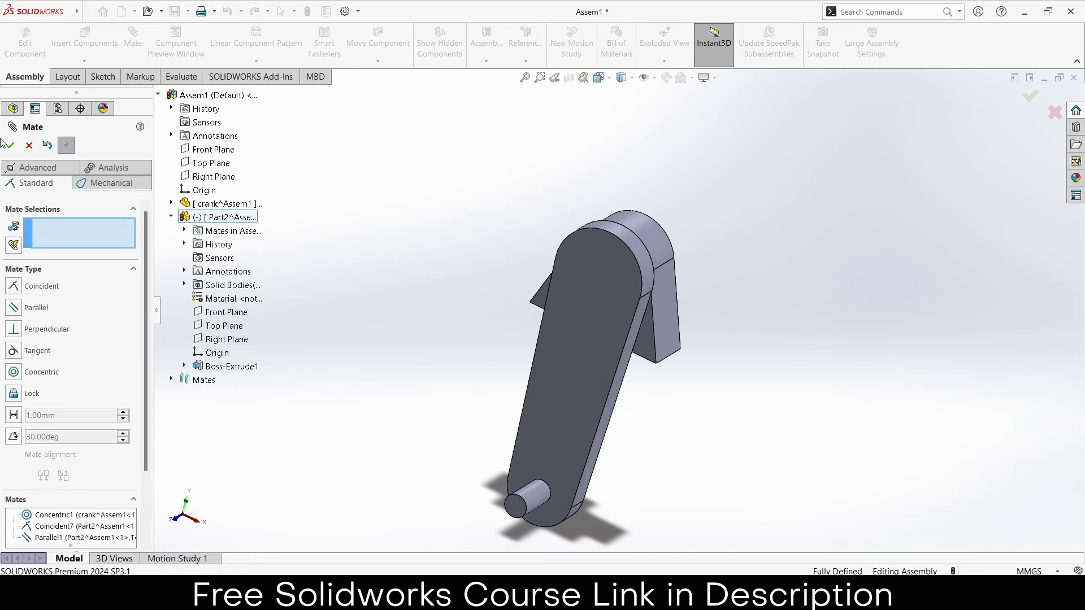
Step: Close the mate tool and rename Part2 to 'fixed'
click(12, 146)
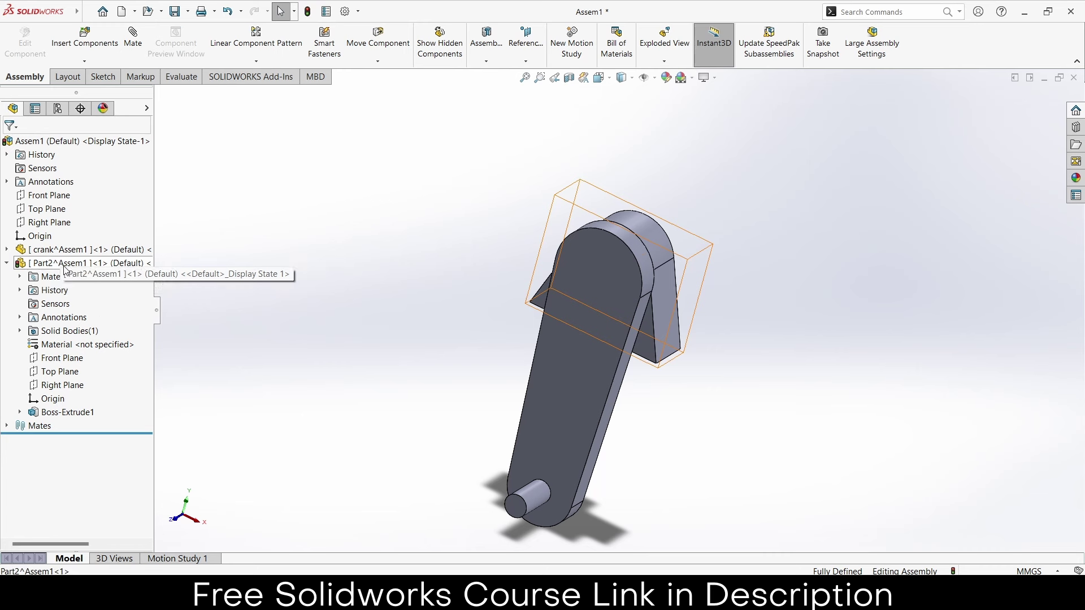
click(64, 265)
click(64, 266)
text(fixed)
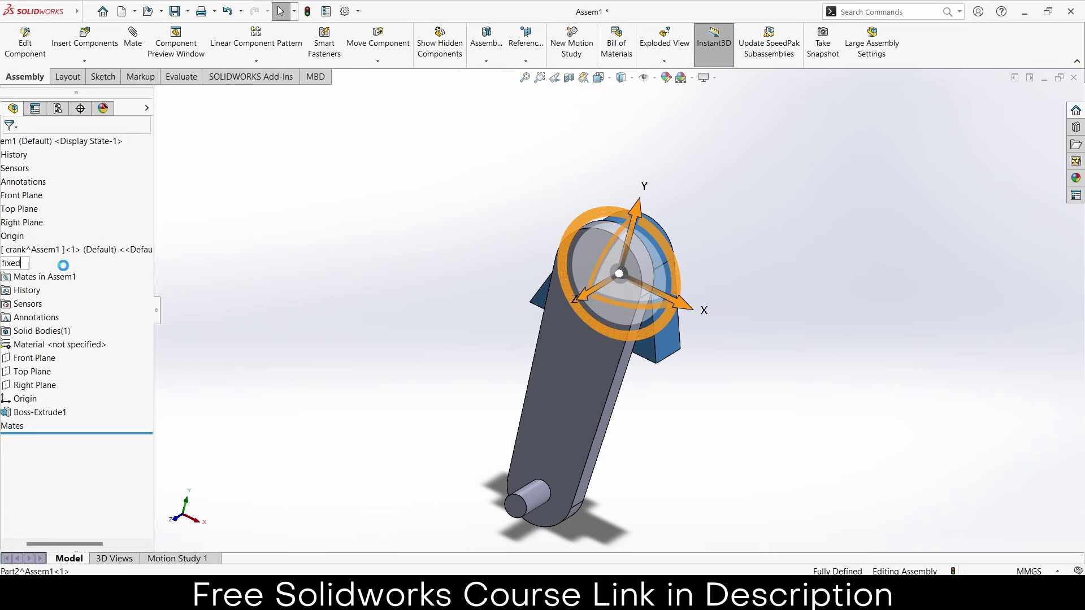
key(Return)
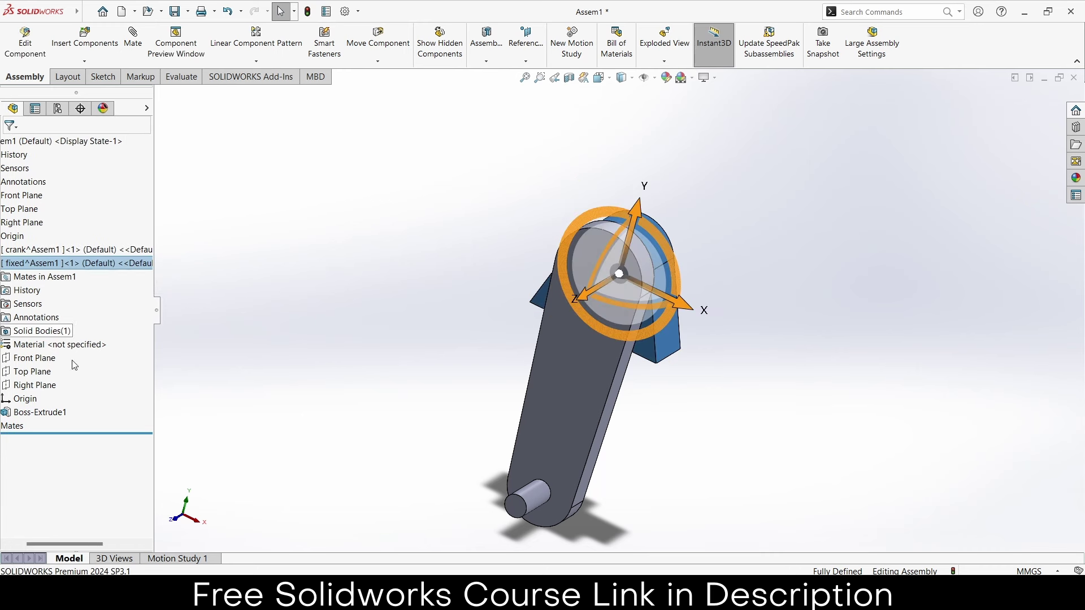
Step: Place a second copy of the fixed part at the lower right of the crank
drag(67, 542, 53, 543)
click(368, 352)
mouse_move(368, 352)
middle_down()
mouse_move(694, 269)
mouse_move(679, 314)
middle_up()
ctrl+drag(666, 320, 690, 469)
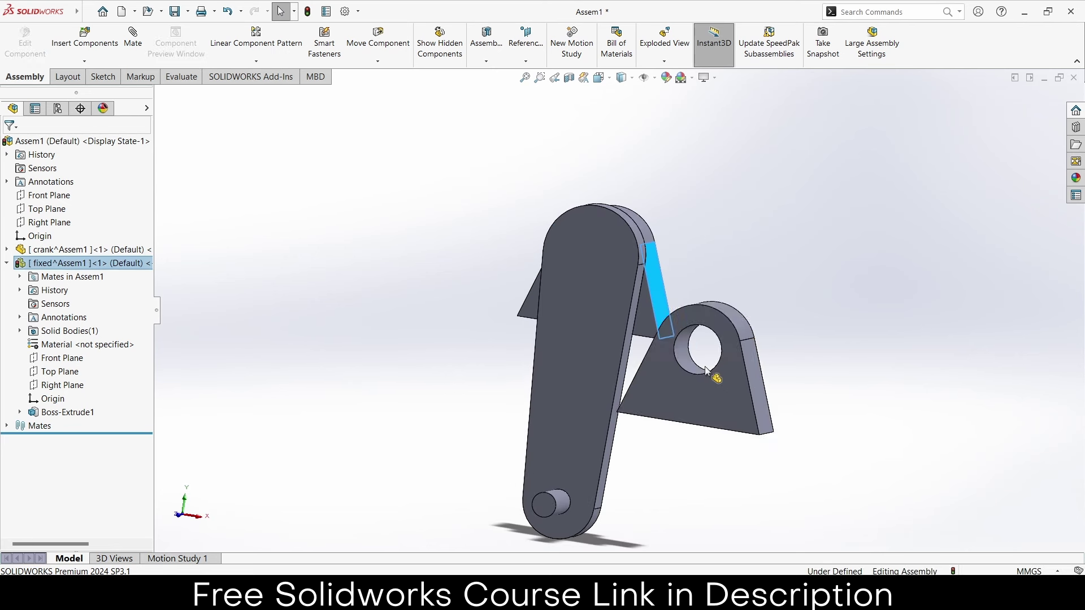
key(z)
key(z)
key(z)
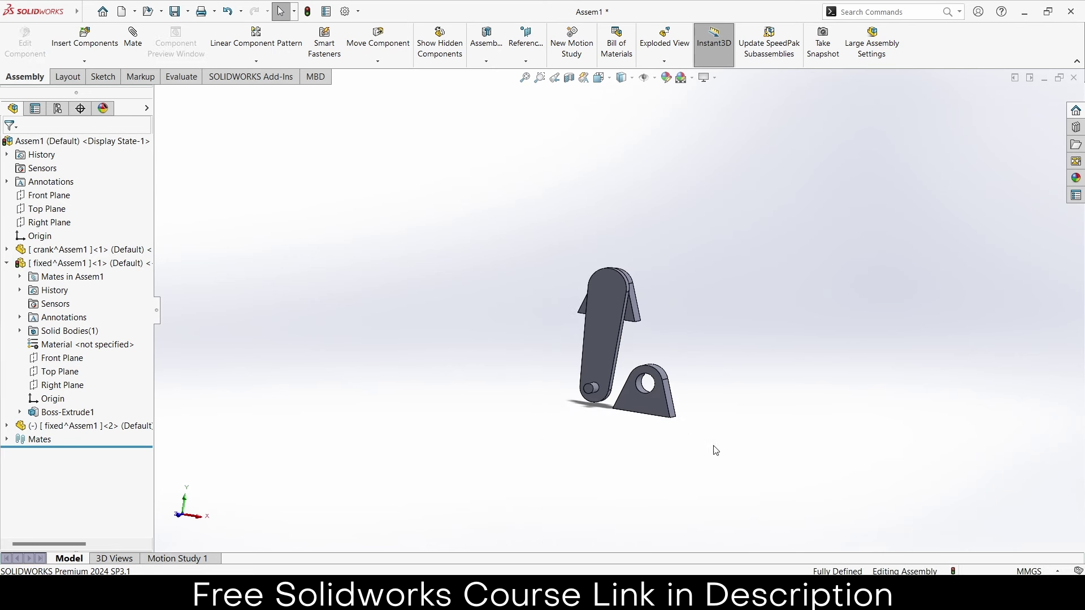
click(654, 77)
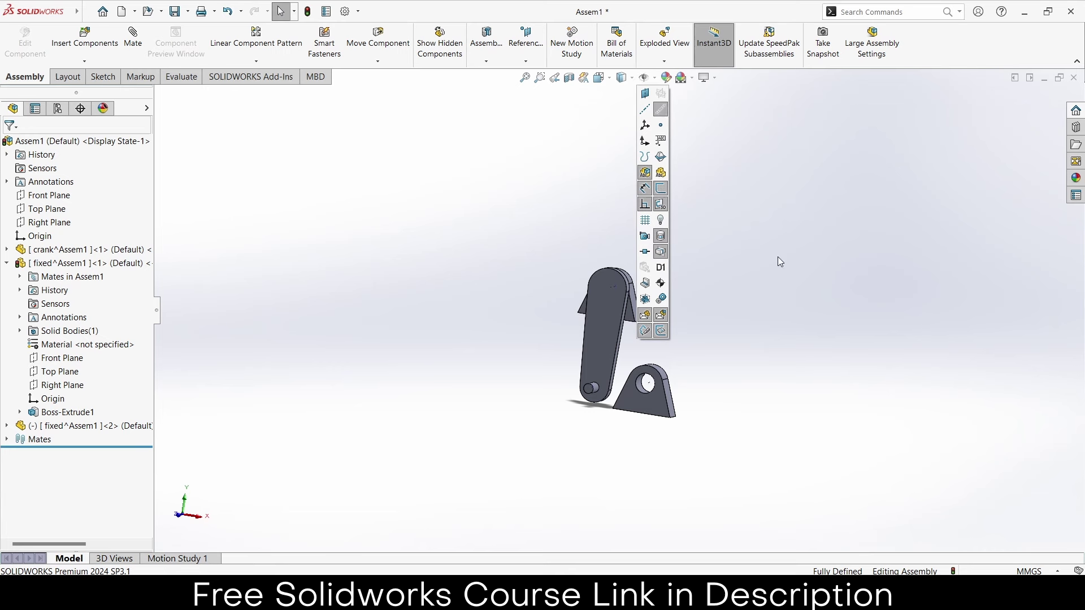
mouse_move(778, 262)
middle_down()
mouse_move(705, 286)
mouse_move(554, 373)
middle_up()
scroll(553, 372, down, 3)
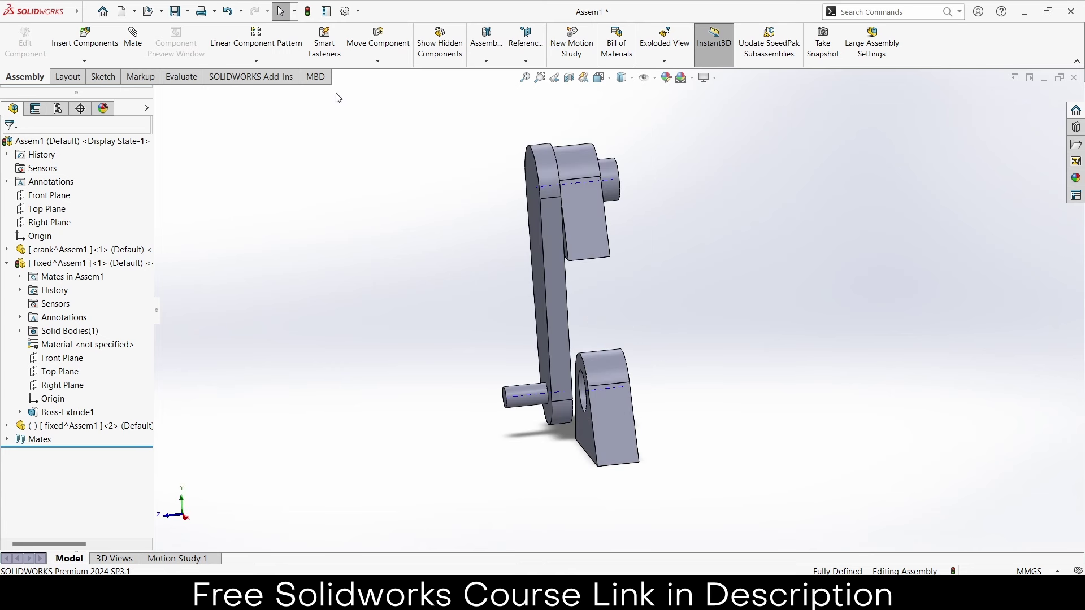
click(133, 39)
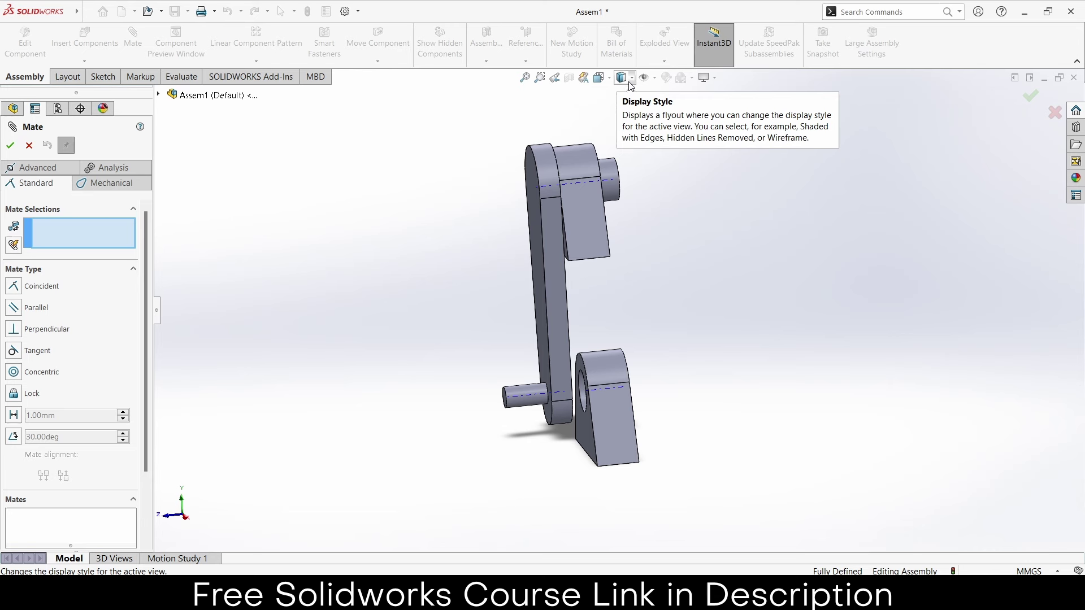
Step: Mate the Right Plane coincident with the lower bracket's axis
click(159, 95)
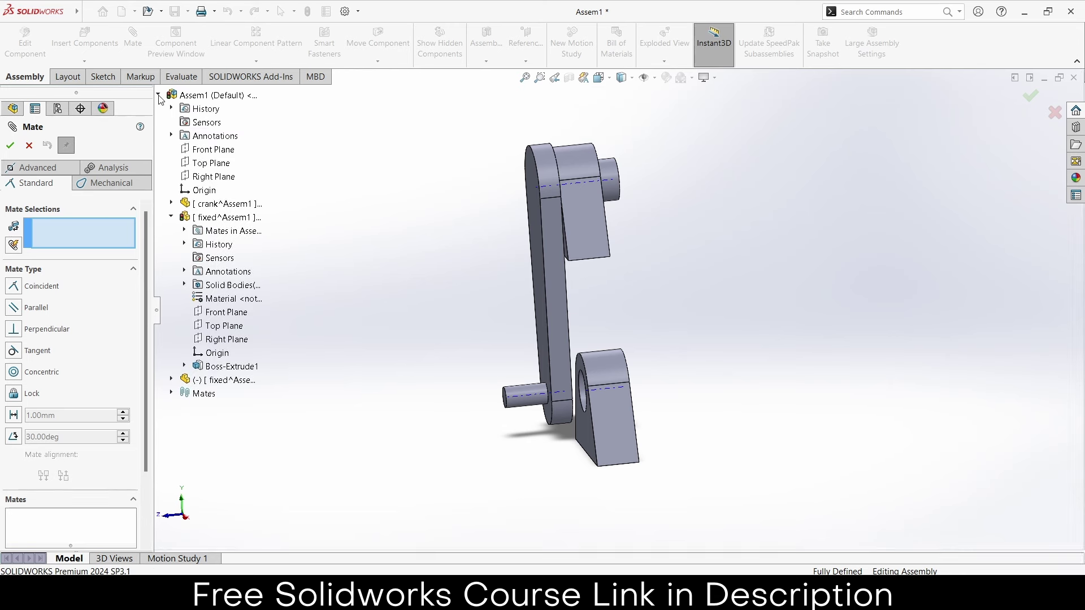
click(203, 177)
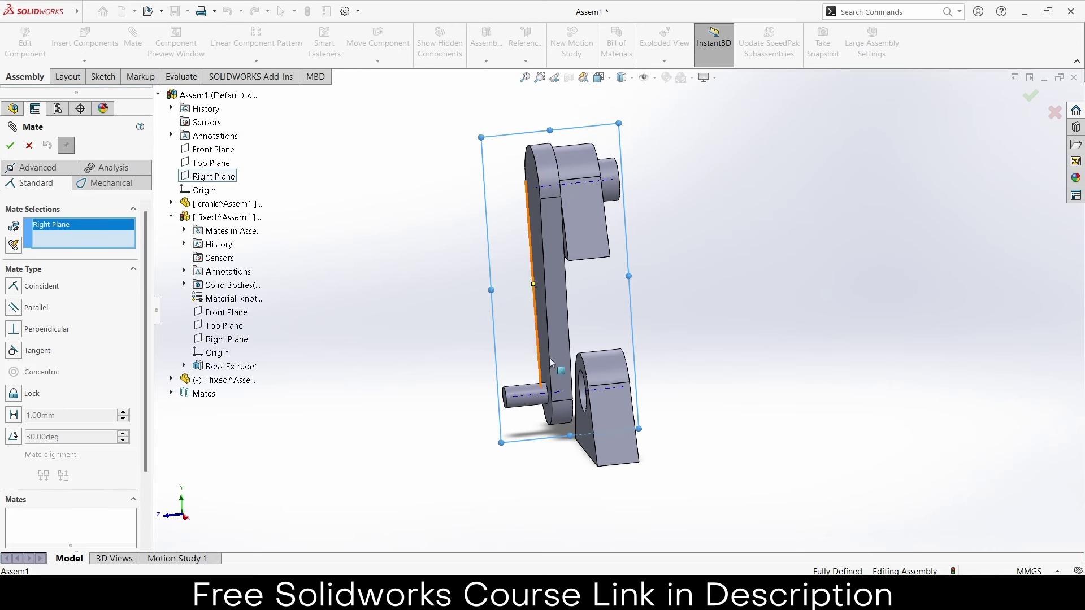
click(608, 388)
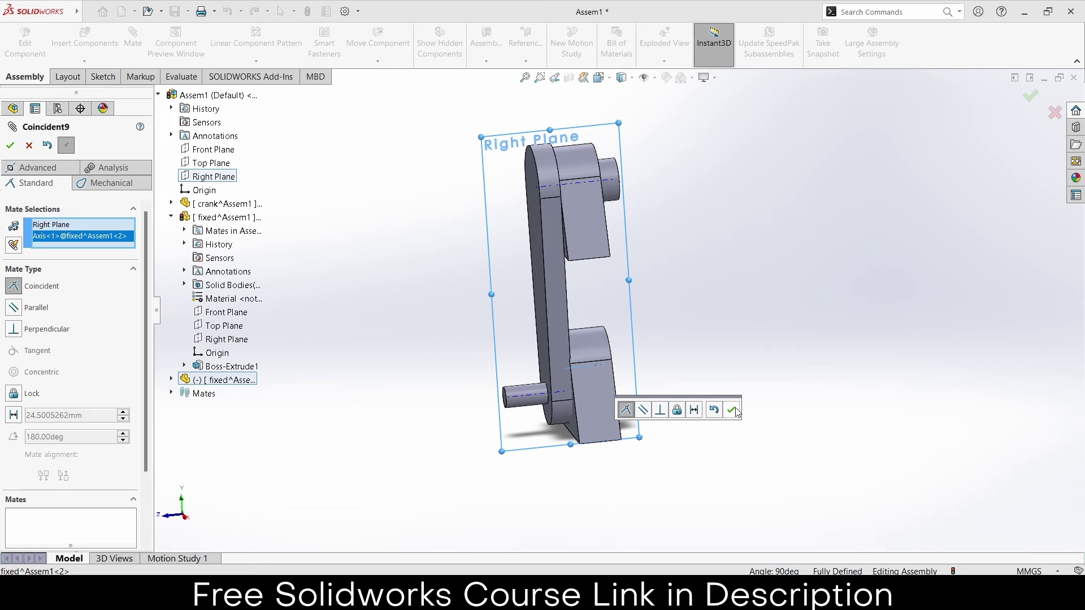
click(736, 412)
Step: Add an 80 mm distance mate between the lower bracket's and upper part's axes
click(596, 367)
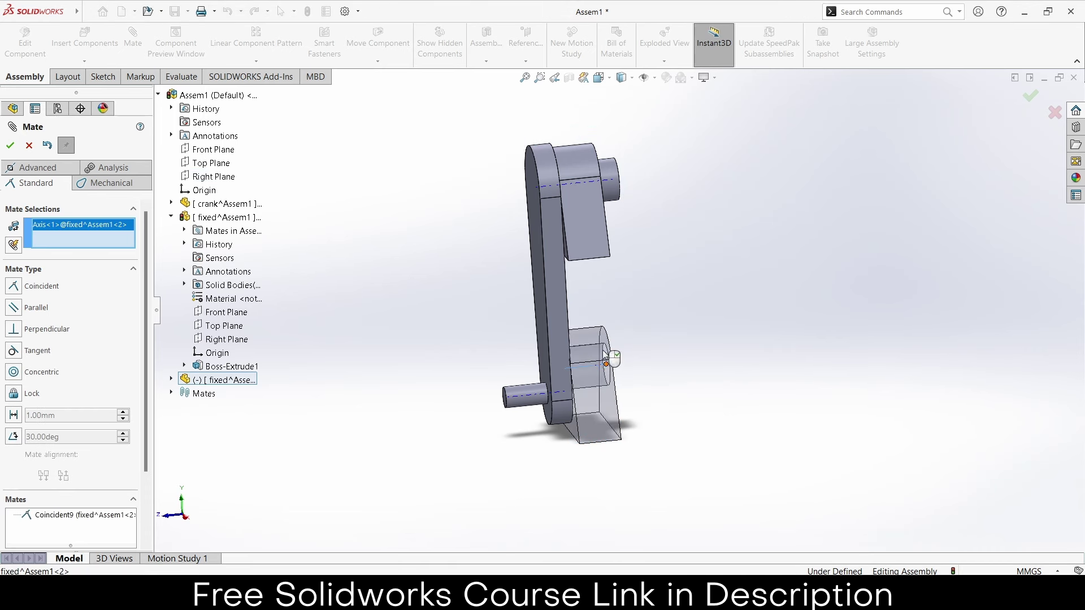
click(578, 182)
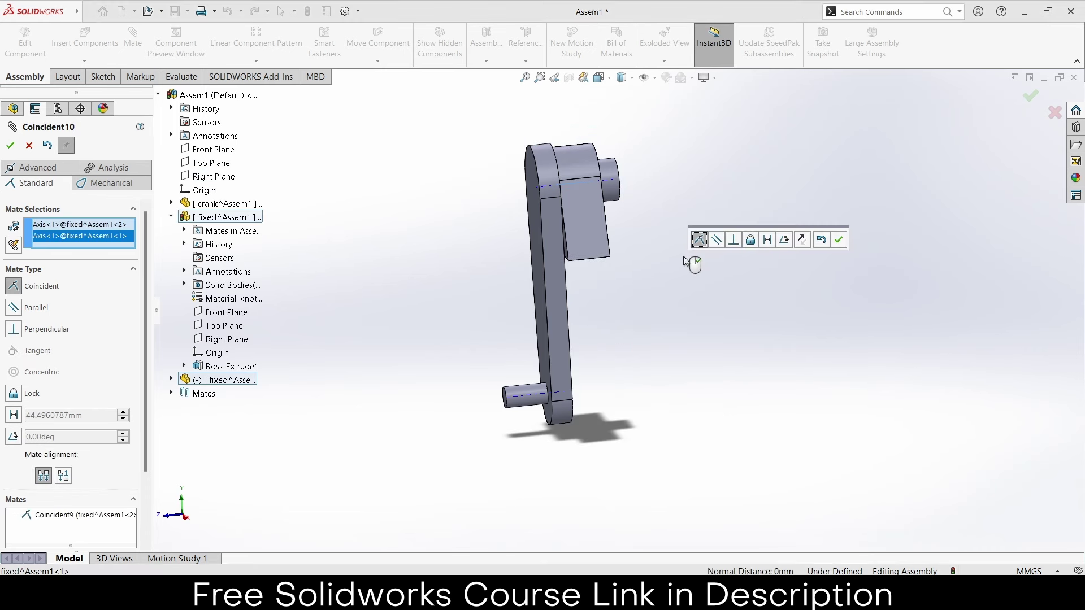
click(768, 240)
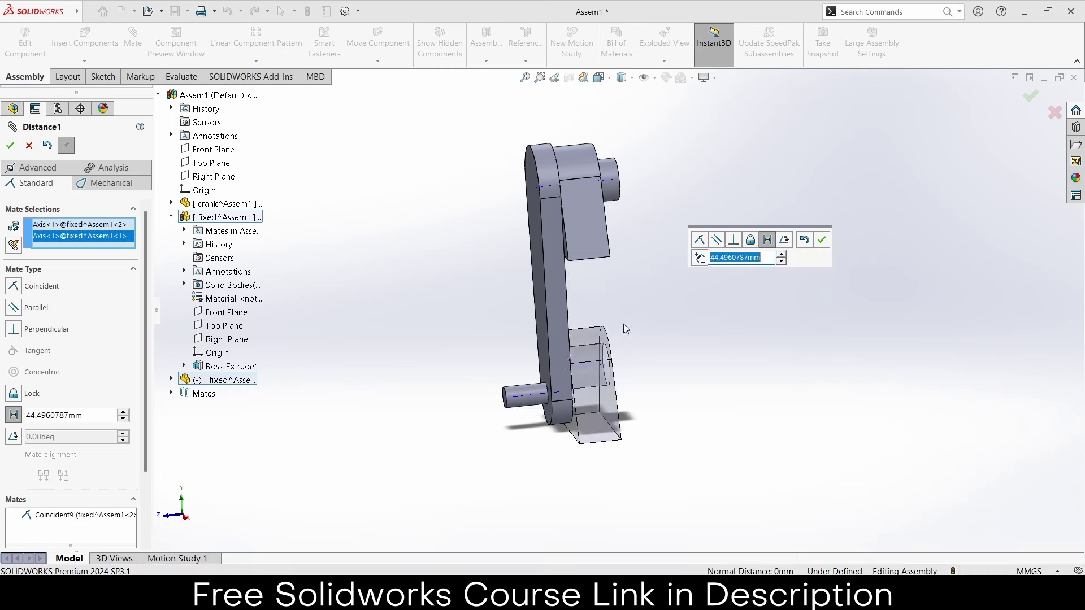
middle_drag(622, 324, 729, 299)
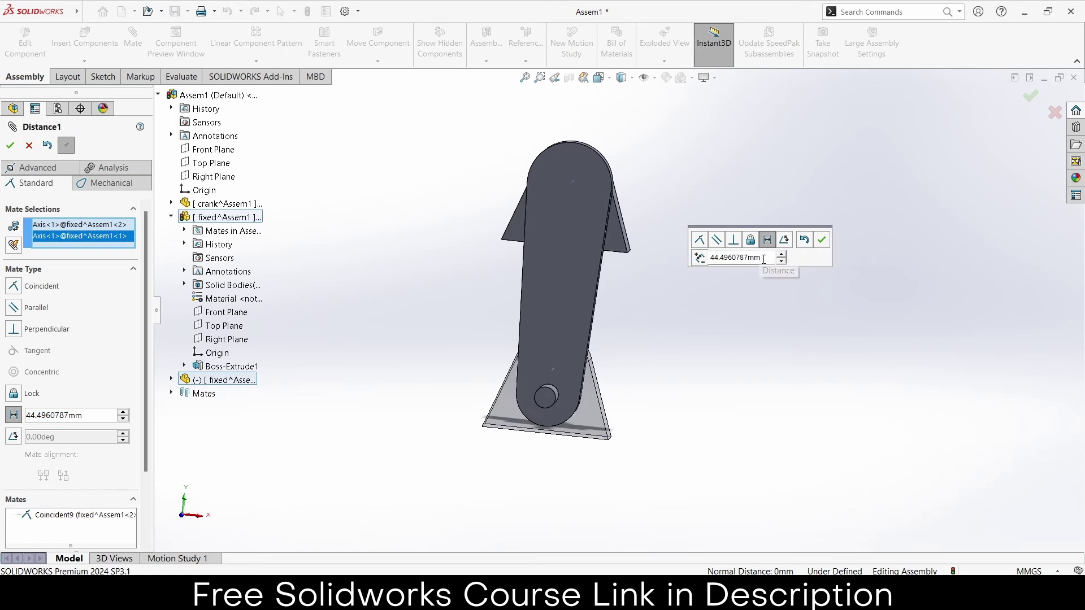
drag(763, 259, 687, 260)
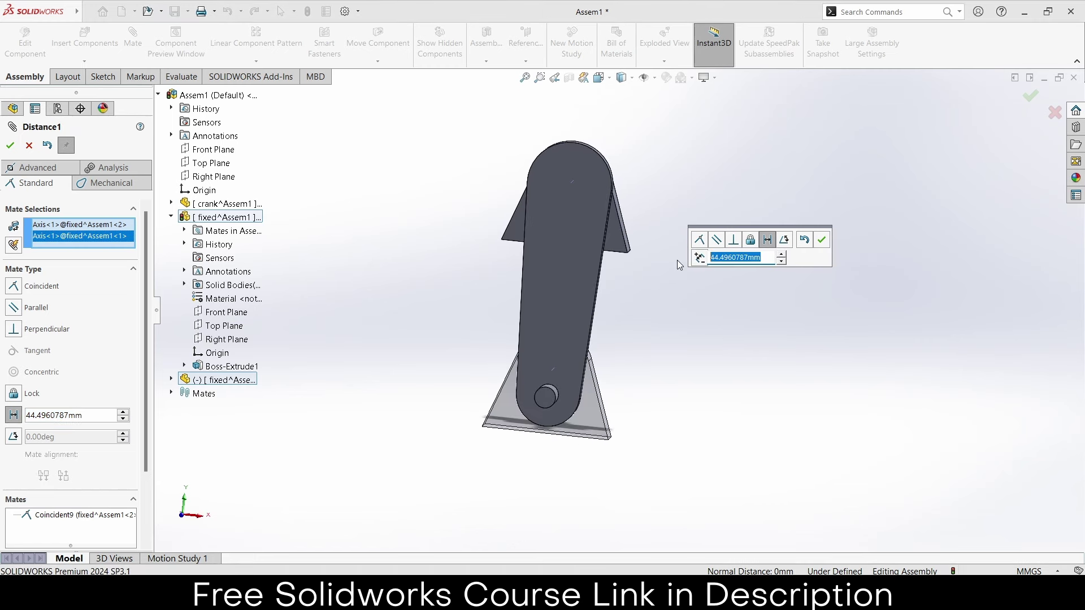
text(80)
key(Return)
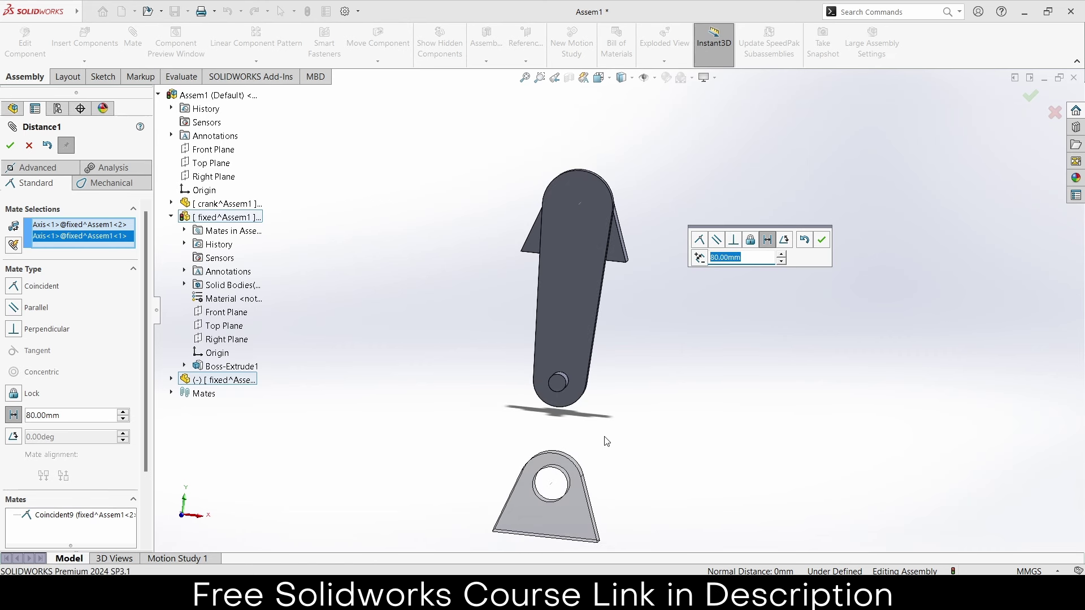
key(Return)
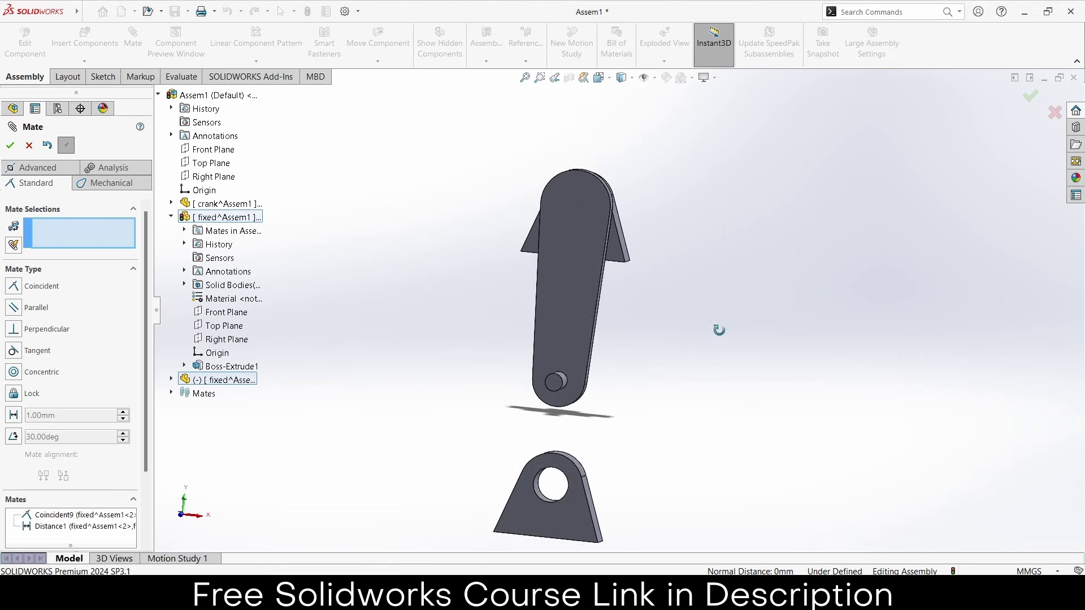
Step: Make the lower bracket's bottom face parallel to the upper part's flat face
middle_drag(719, 341, 530, 485)
click(565, 531)
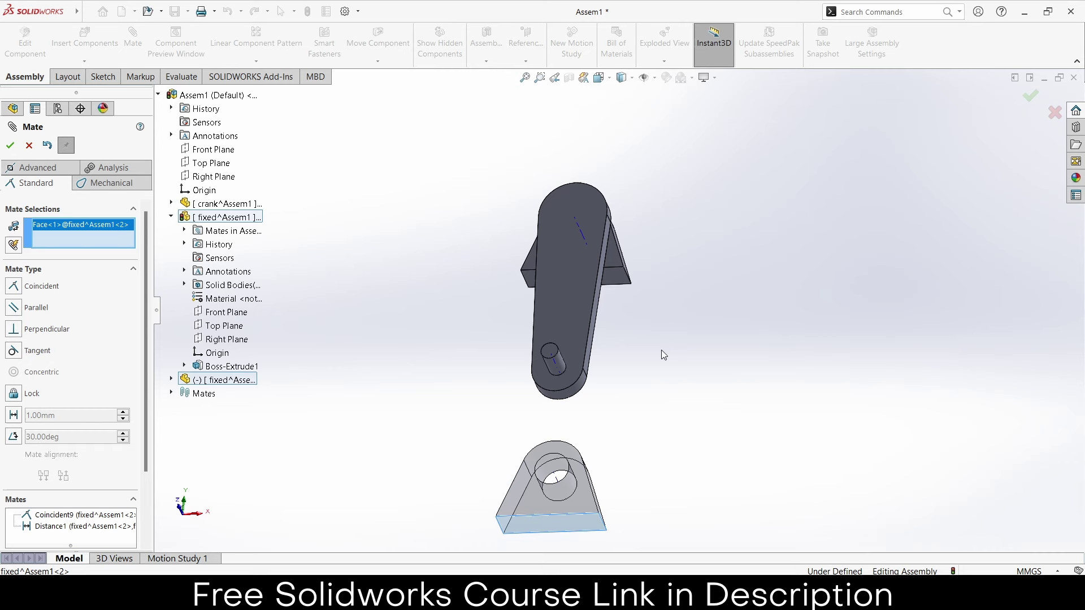
click(624, 284)
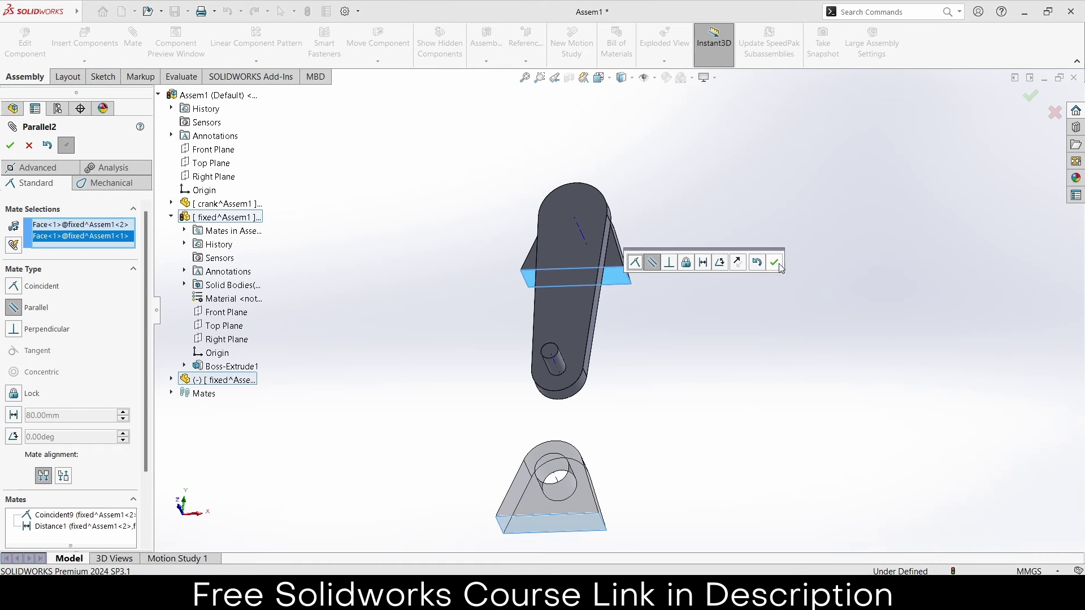
click(777, 264)
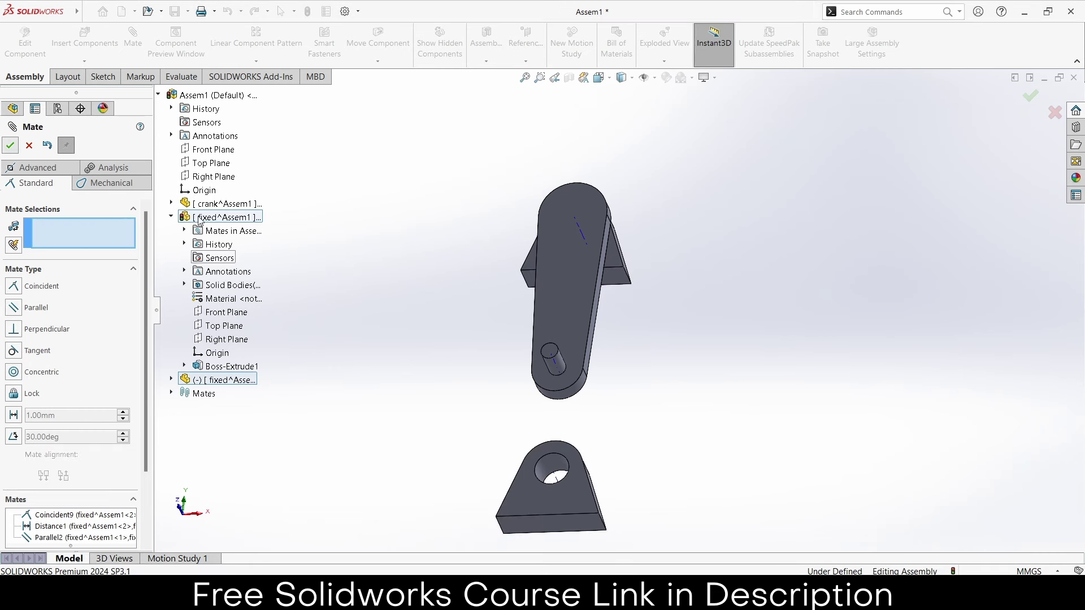
key(Escape)
middle_drag(429, 339, 485, 345)
Step: Delete the crank's InPlace1 mate
click(7, 249)
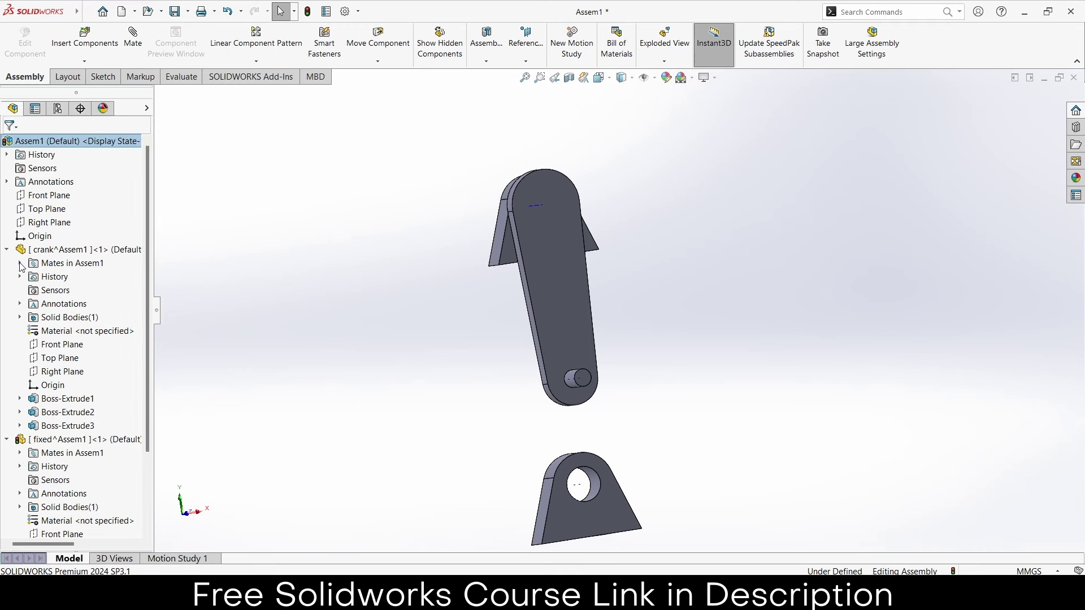
click(20, 263)
right_click(79, 277)
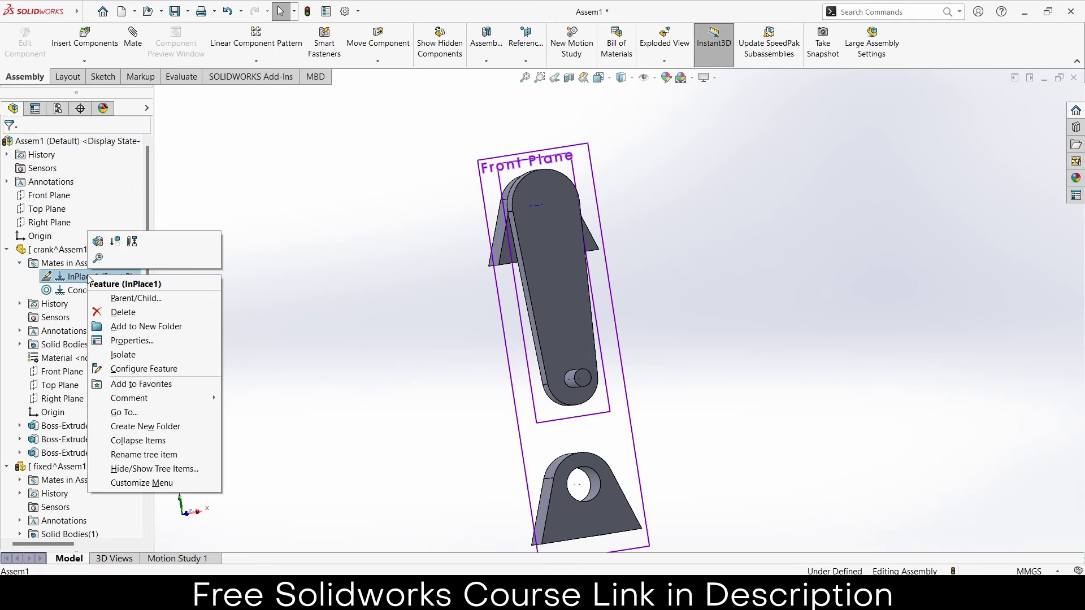
click(144, 317)
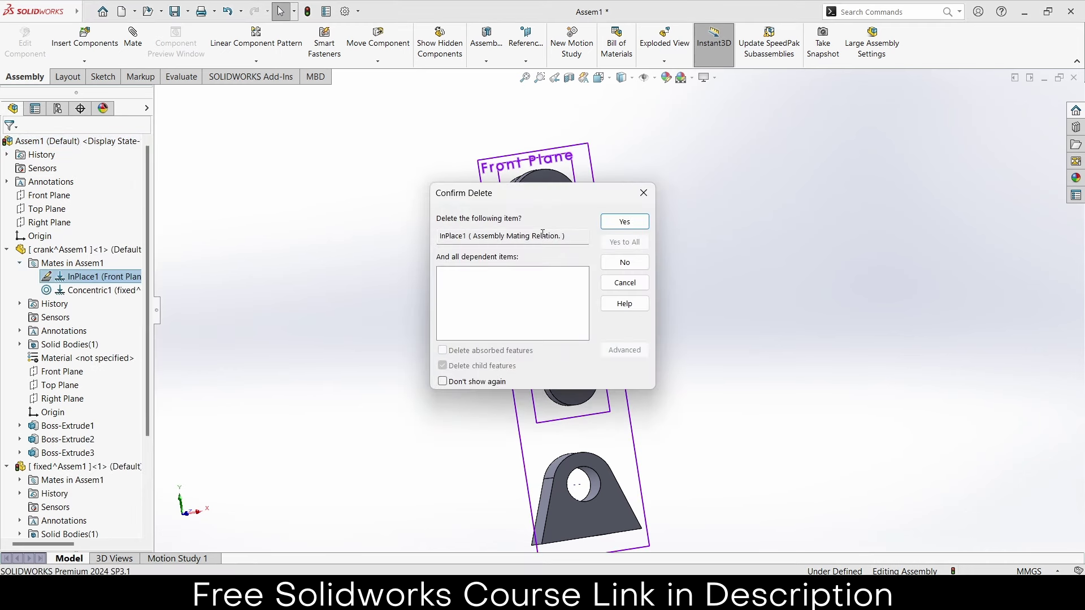
click(610, 226)
Step: Switch to a side view and drag the freed link sideways
key(ctrl+3)
scroll(545, 236, down, 3)
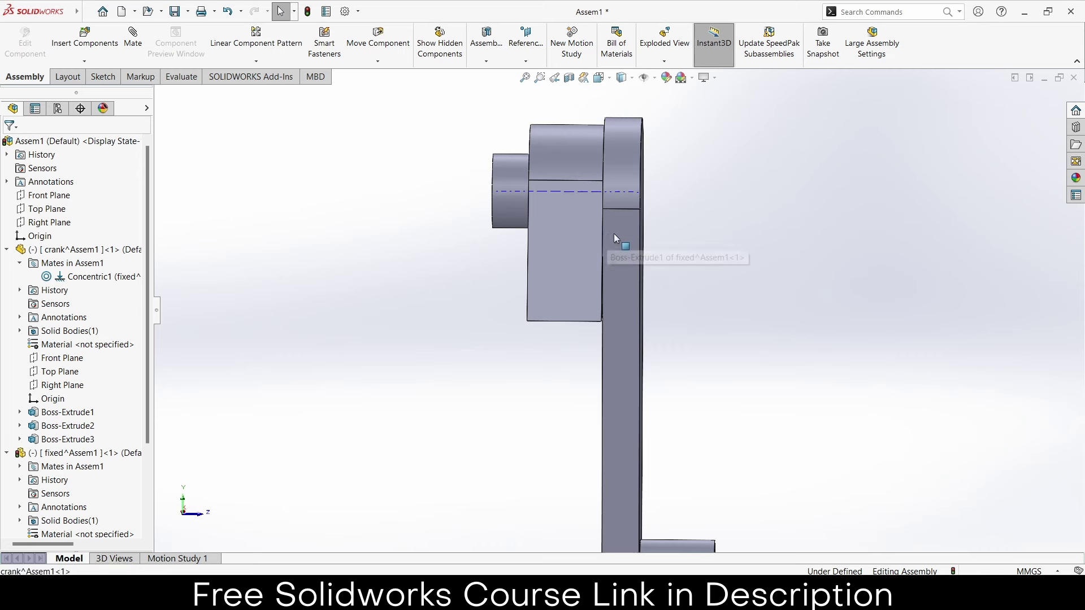
drag(615, 237, 660, 235)
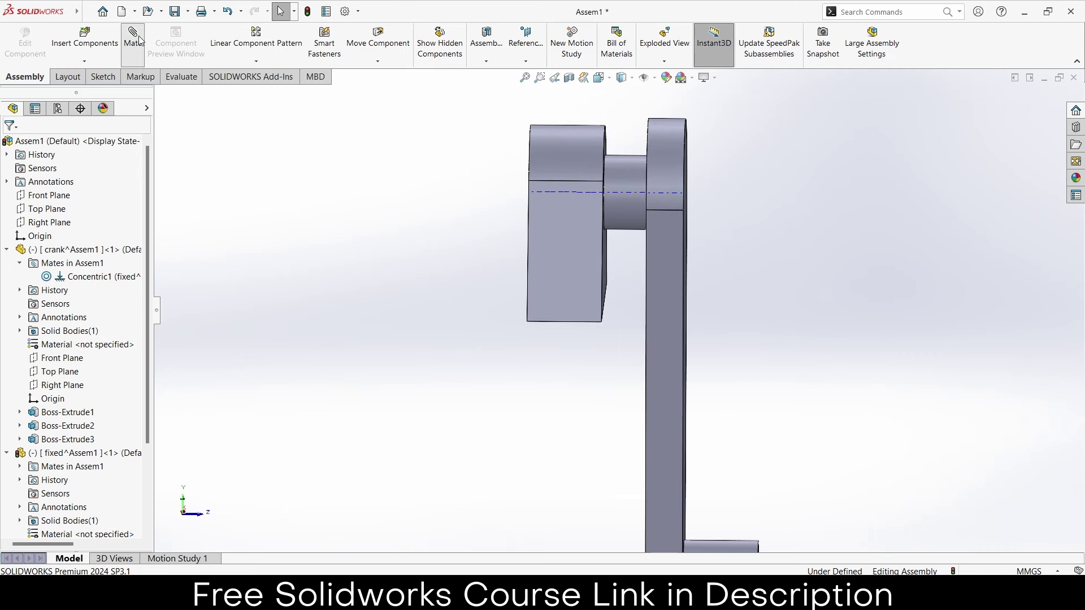
mouse_move(557, 159)
middle_down()
mouse_move(625, 235)
mouse_move(537, 273)
middle_up()
Step: Make a crank face coincident with a face of the fixed part
click(633, 263)
click(641, 277)
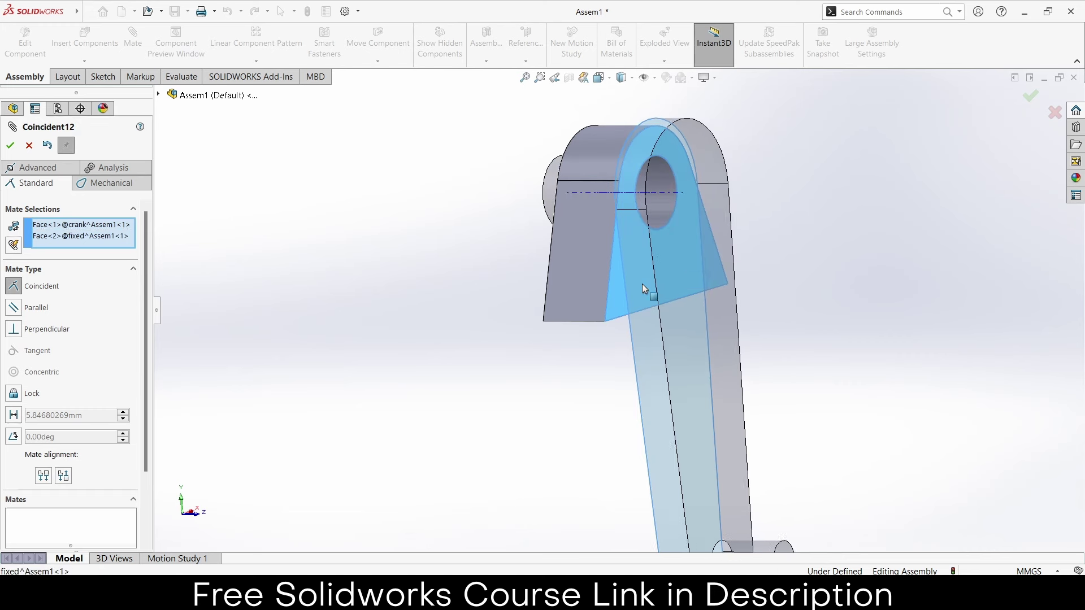
click(797, 273)
scroll(799, 287, up, 5)
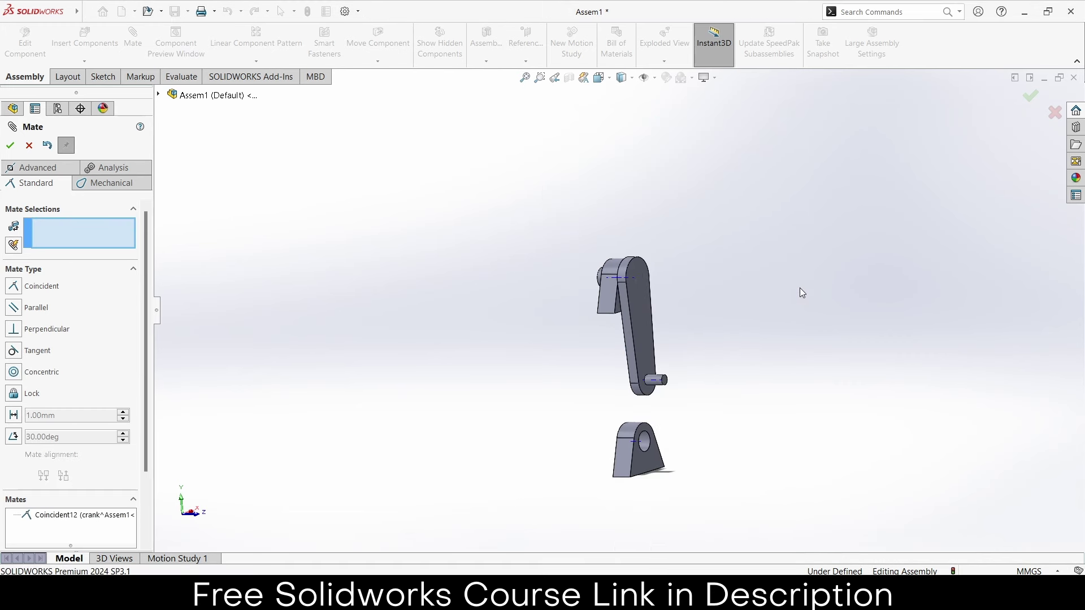
mouse_move(642, 466)
middle_down()
mouse_move(606, 462)
mouse_move(649, 462)
middle_up()
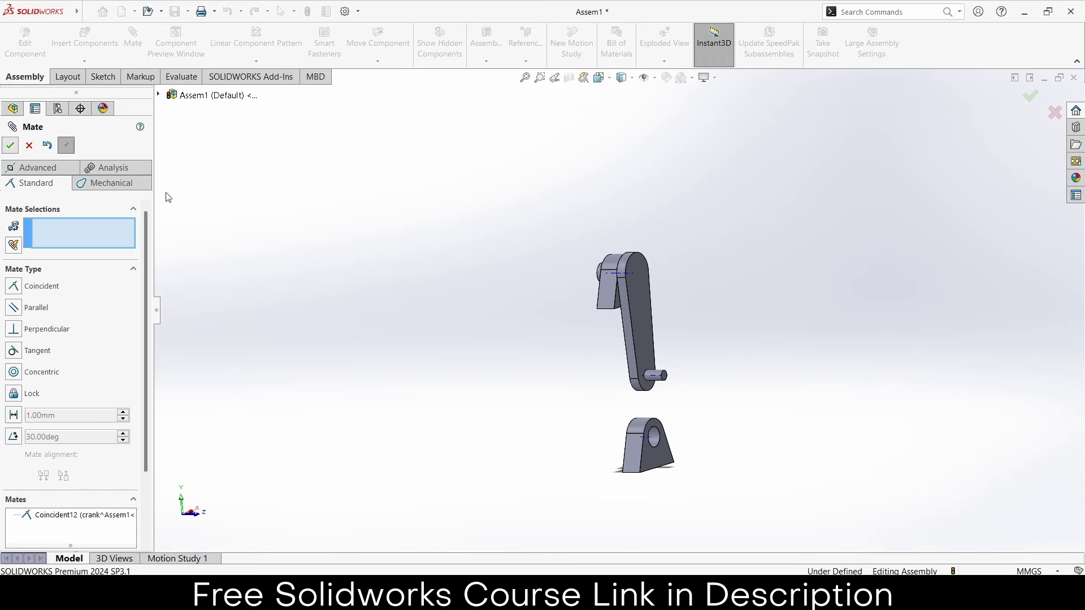
key(Escape)
mouse_move(699, 352)
middle_down()
mouse_move(566, 381)
mouse_move(649, 383)
mouse_move(576, 379)
mouse_move(607, 387)
middle_up()
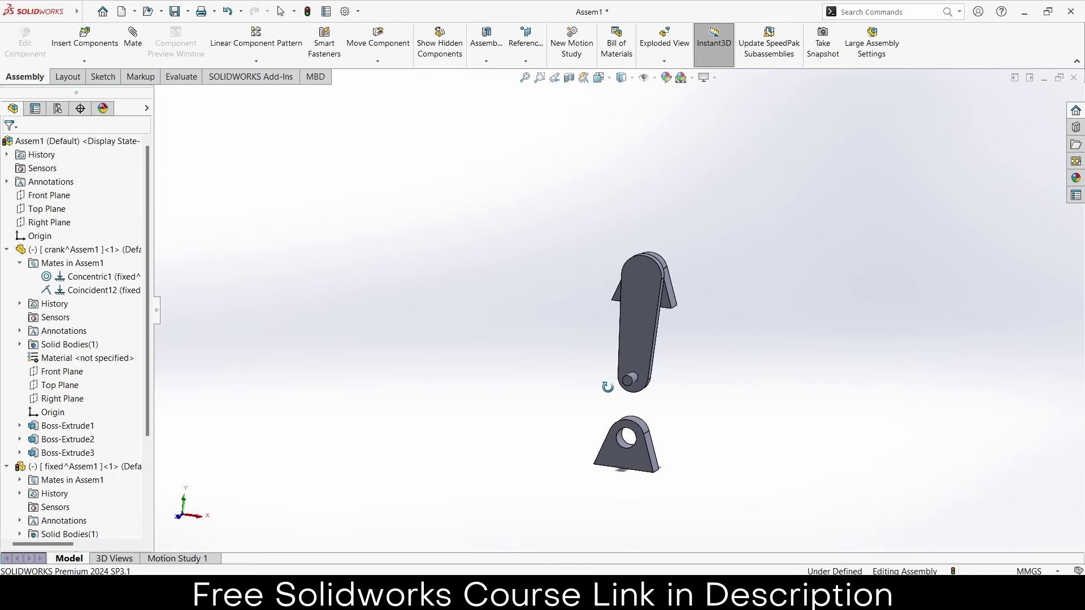
scroll(590, 406, down, 3)
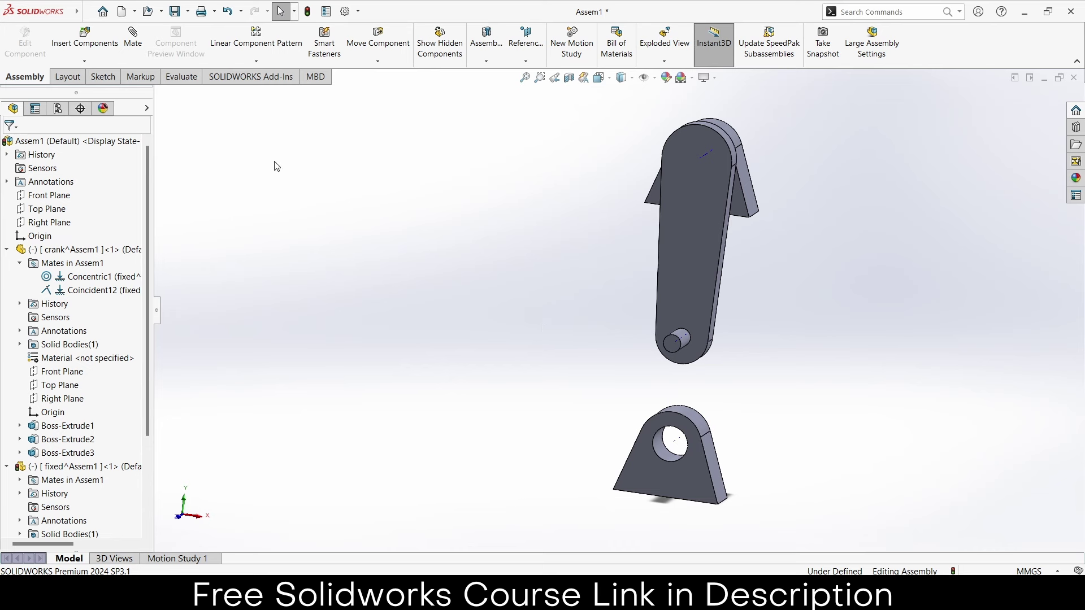
Step: Make the crank's flat face coincident with the bracket's front face
click(140, 51)
click(699, 314)
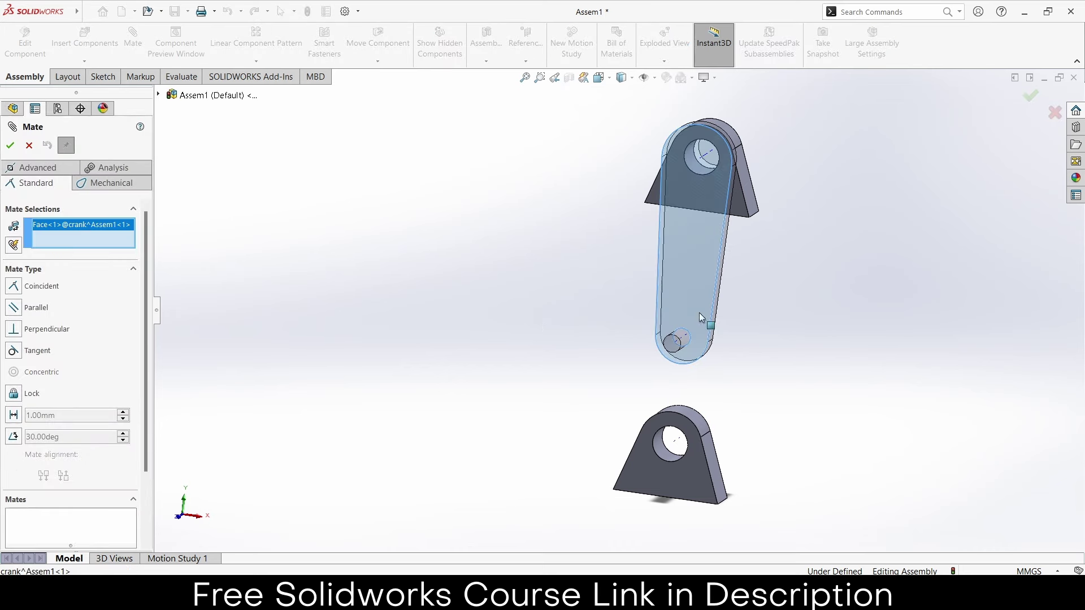
click(680, 500)
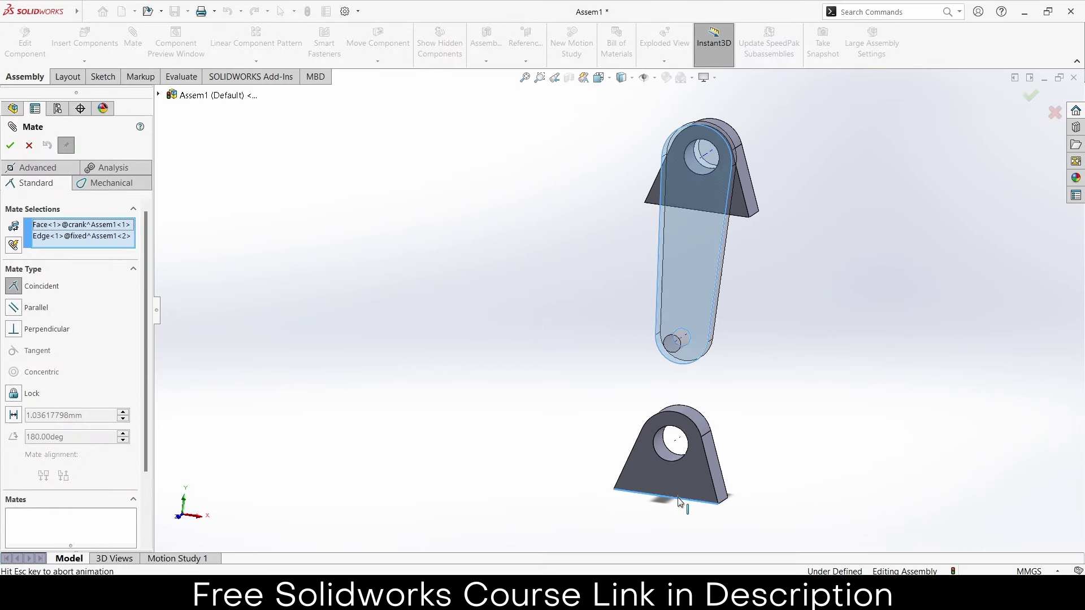
right_click(111, 238)
click(163, 238)
click(682, 320)
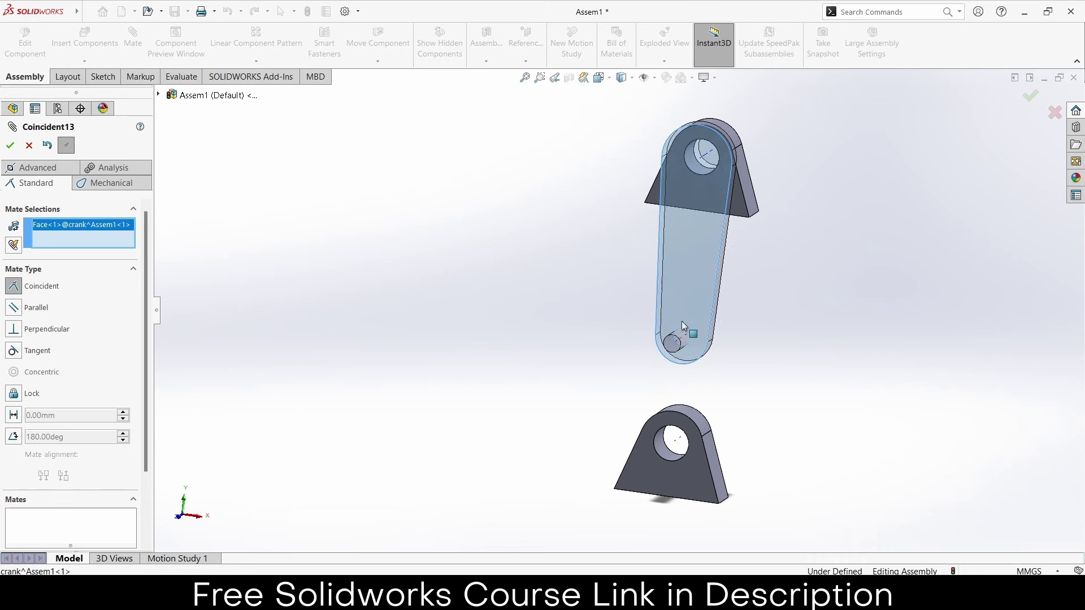
click(666, 467)
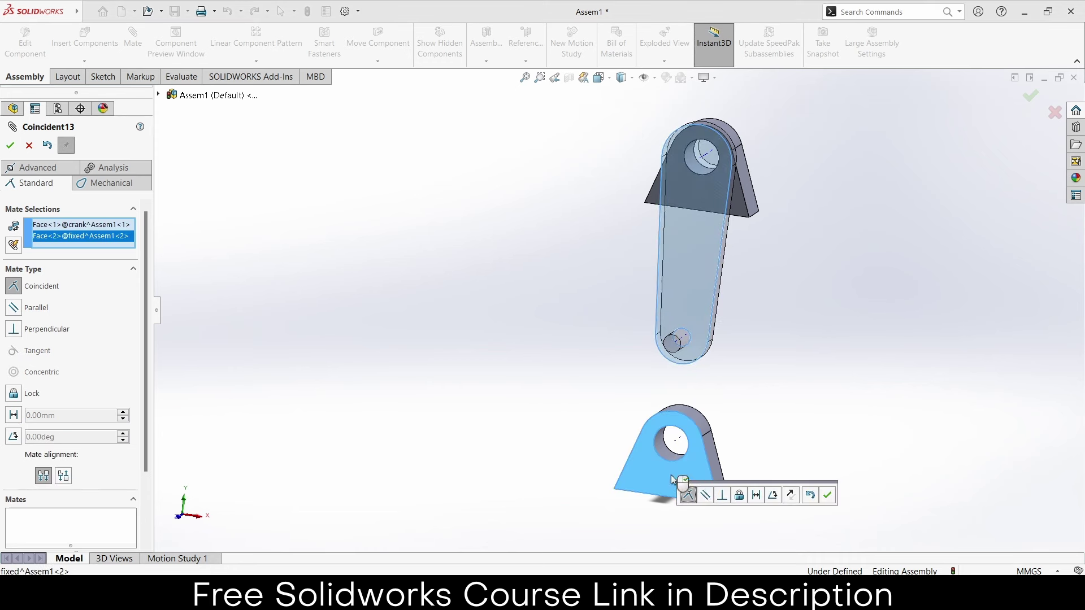
click(828, 496)
Step: Close the mate command, then drag the crank and orbit the view to test its movement
click(10, 145)
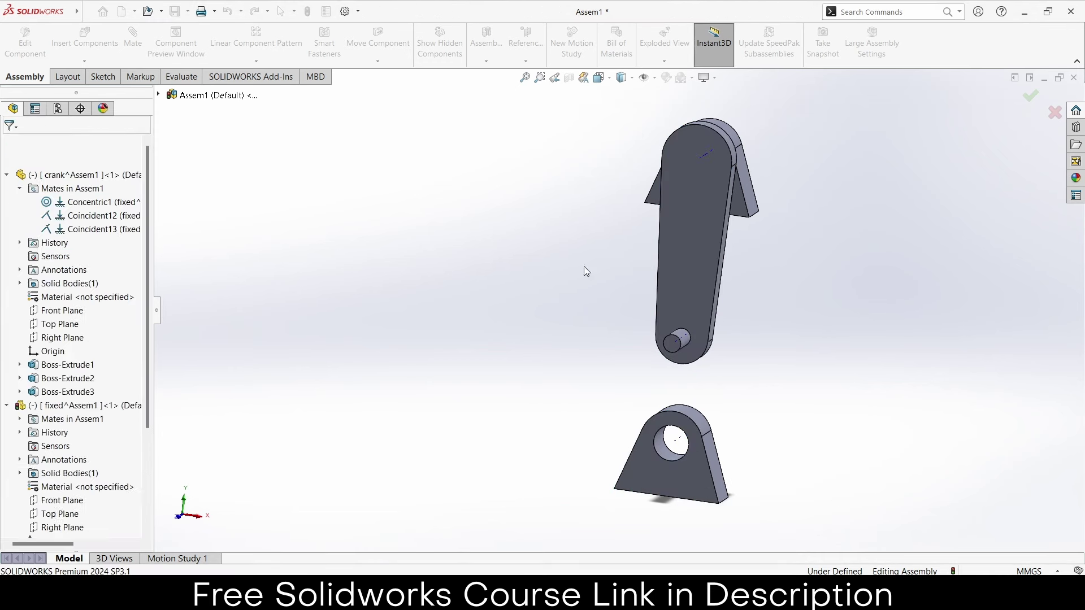
mouse_move(698, 310)
mouse_down()
mouse_move(653, 237)
mouse_move(660, 267)
mouse_up()
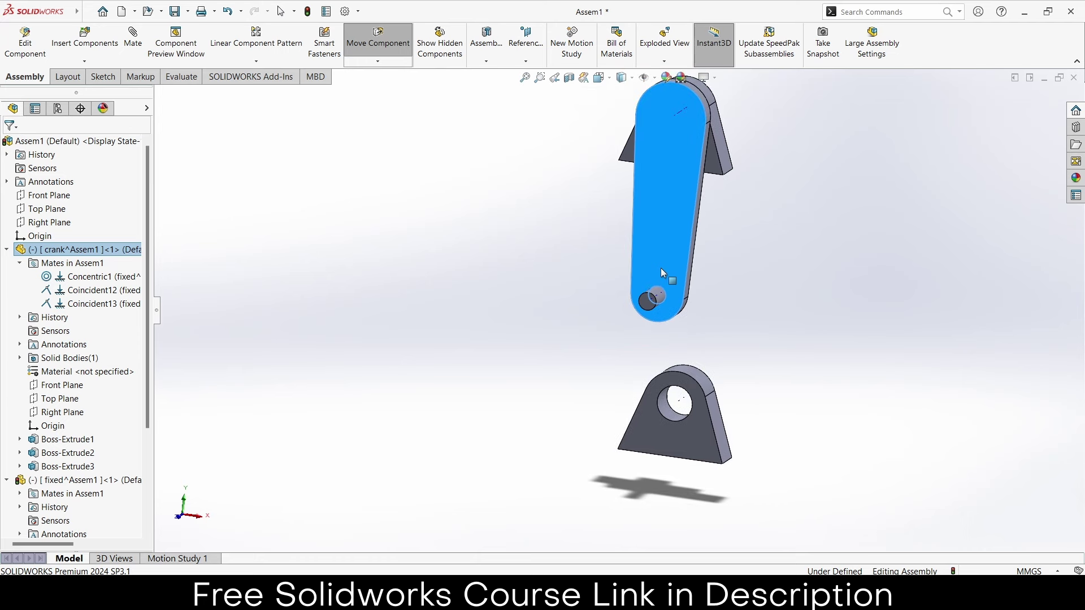
click(795, 246)
middle_drag(795, 246, 632, 170)
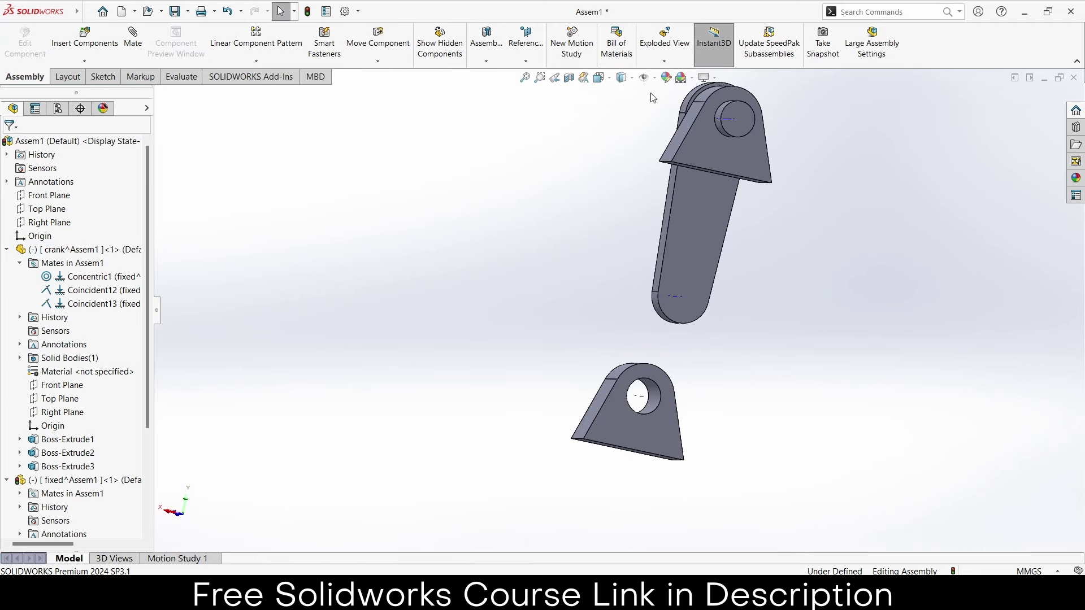
mouse_move(714, 154)
mouse_down()
mouse_move(655, 199)
mouse_move(669, 228)
mouse_up()
middle_drag(669, 228, 829, 303)
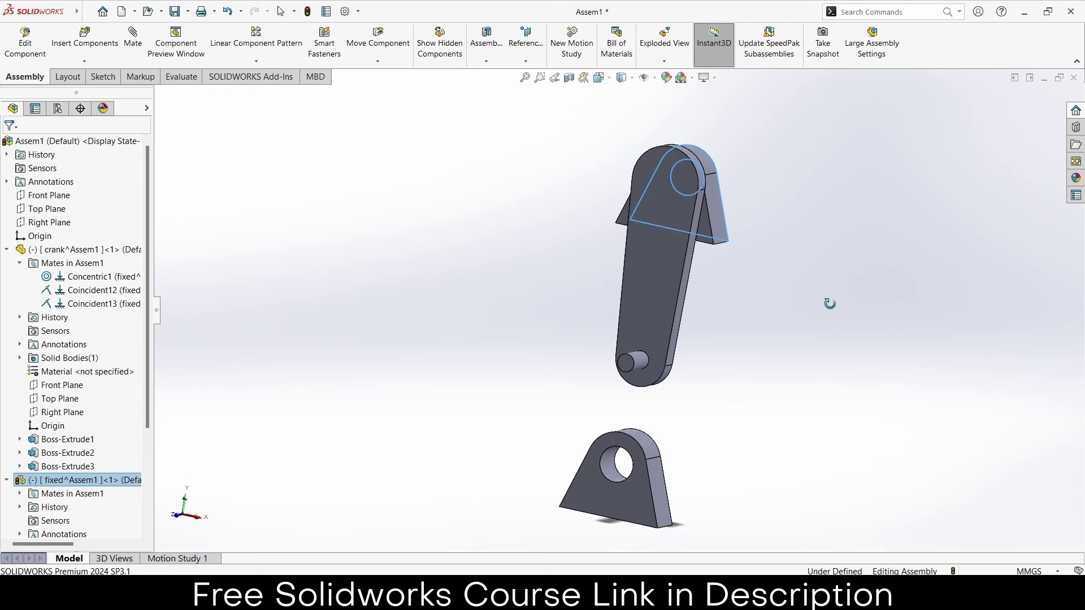
drag(711, 248, 691, 228)
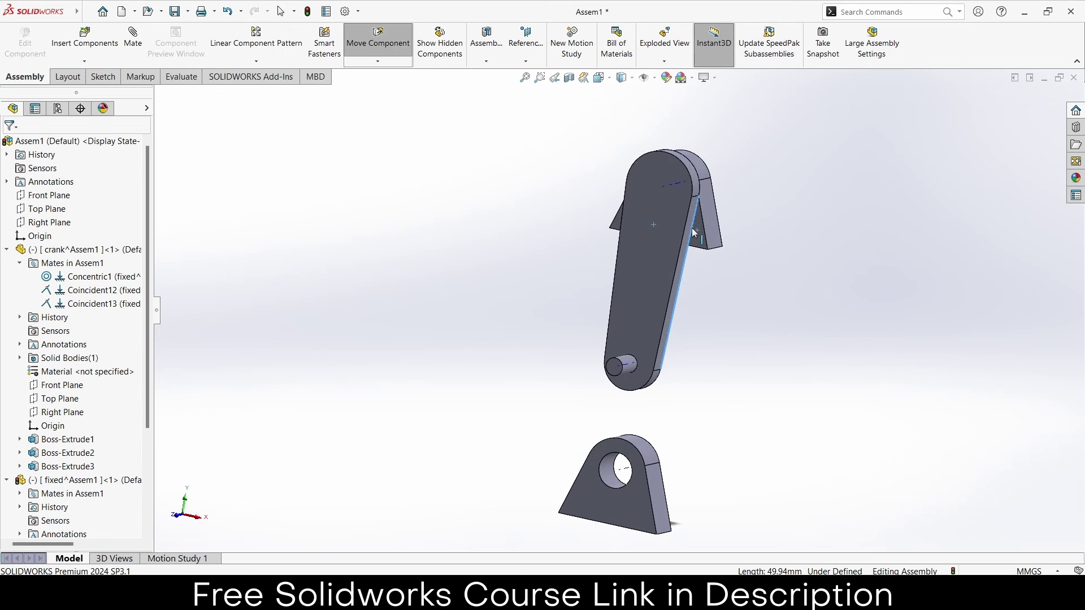
click(863, 262)
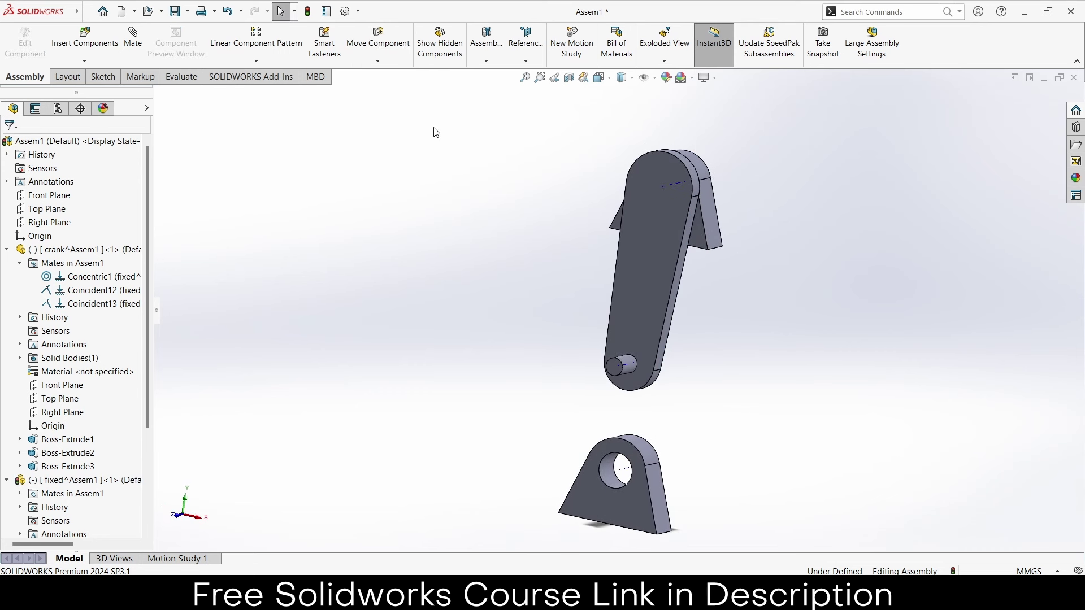
Step: Fix the lower bracket in place and swing the crank to hang vertically
right_click(699, 232)
click(751, 361)
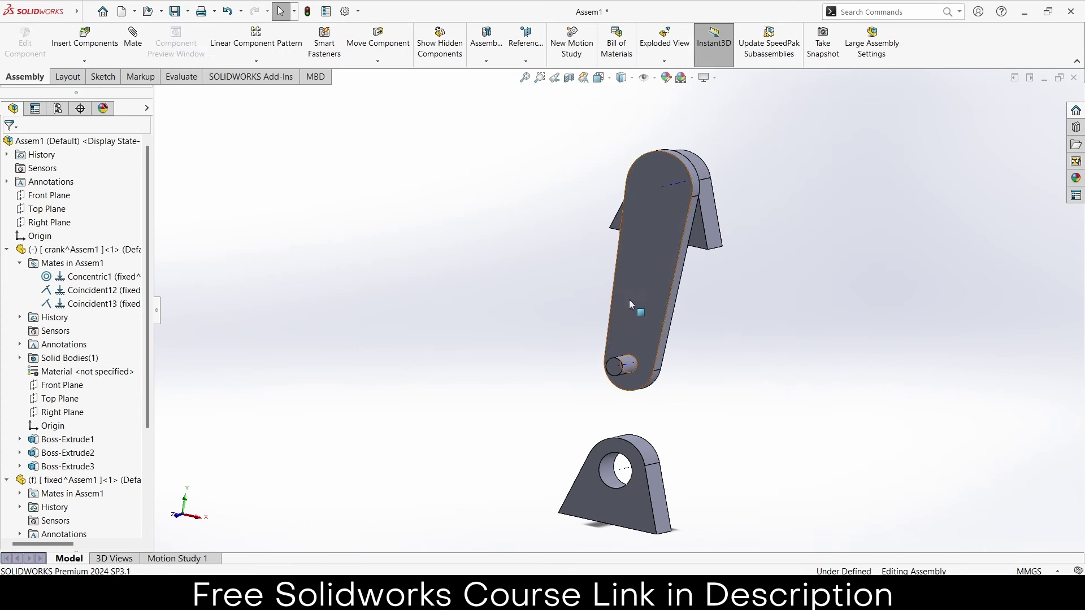
drag(632, 304, 632, 131)
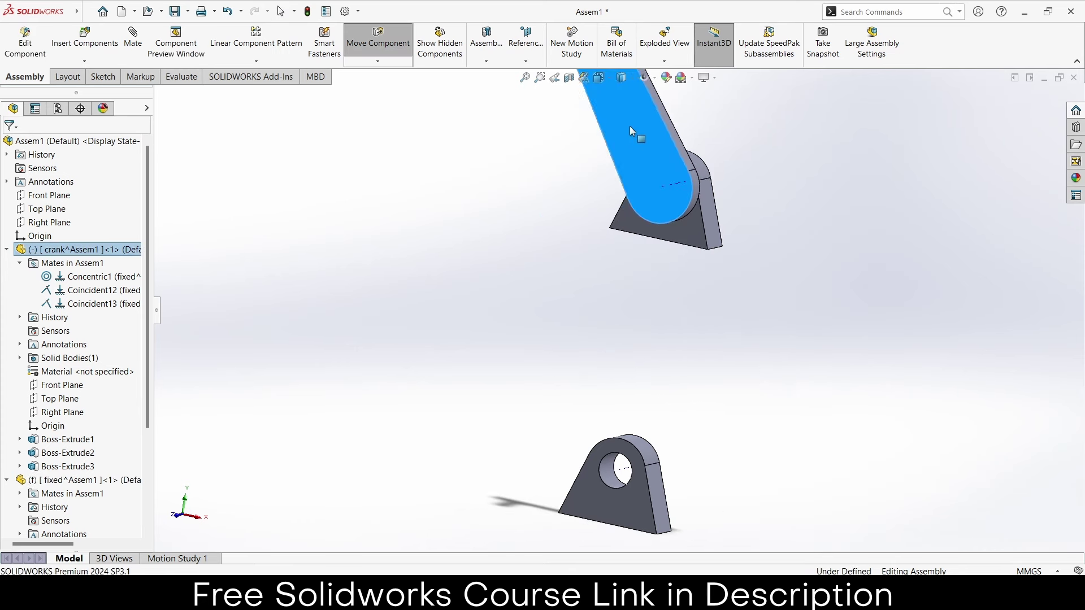
drag(632, 131, 610, 316)
Step: Show the assembly in front view, nudge the crank upright and zoom to fit
click(605, 512)
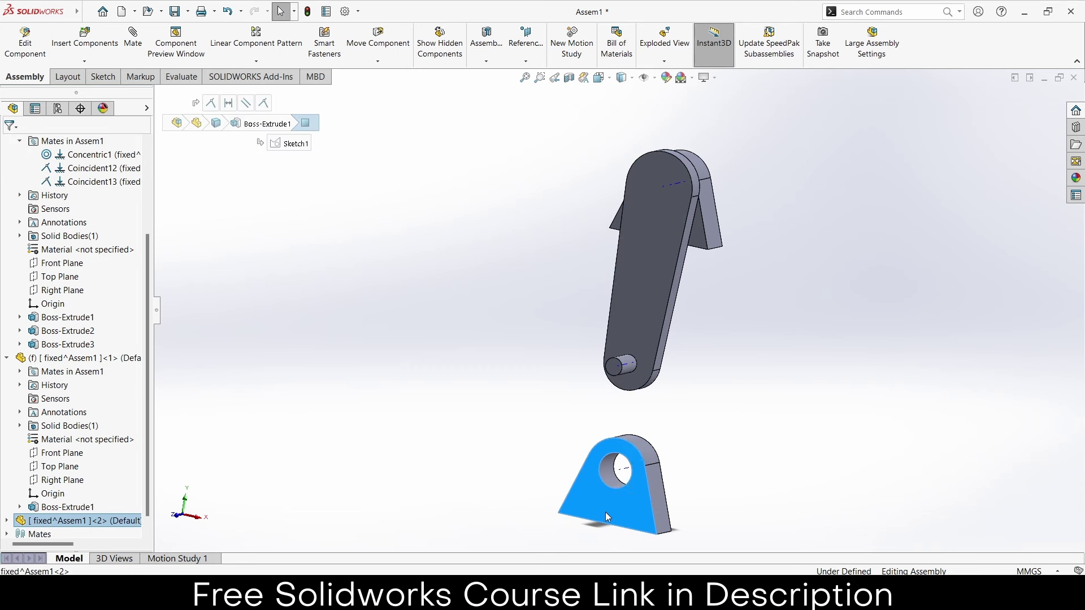
key(ctrl+1)
click(734, 412)
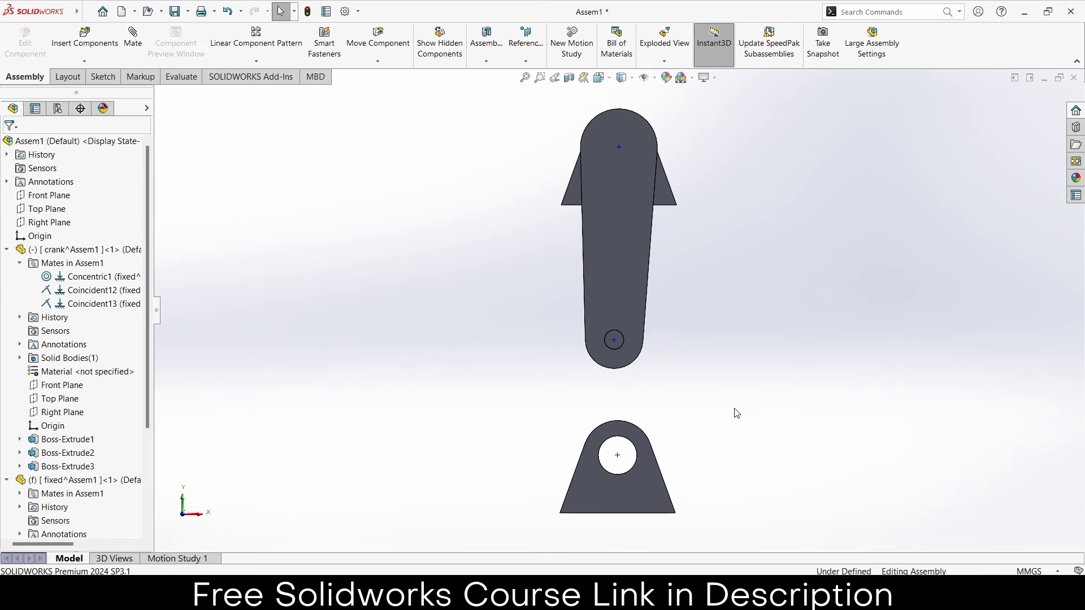
drag(636, 282, 637, 277)
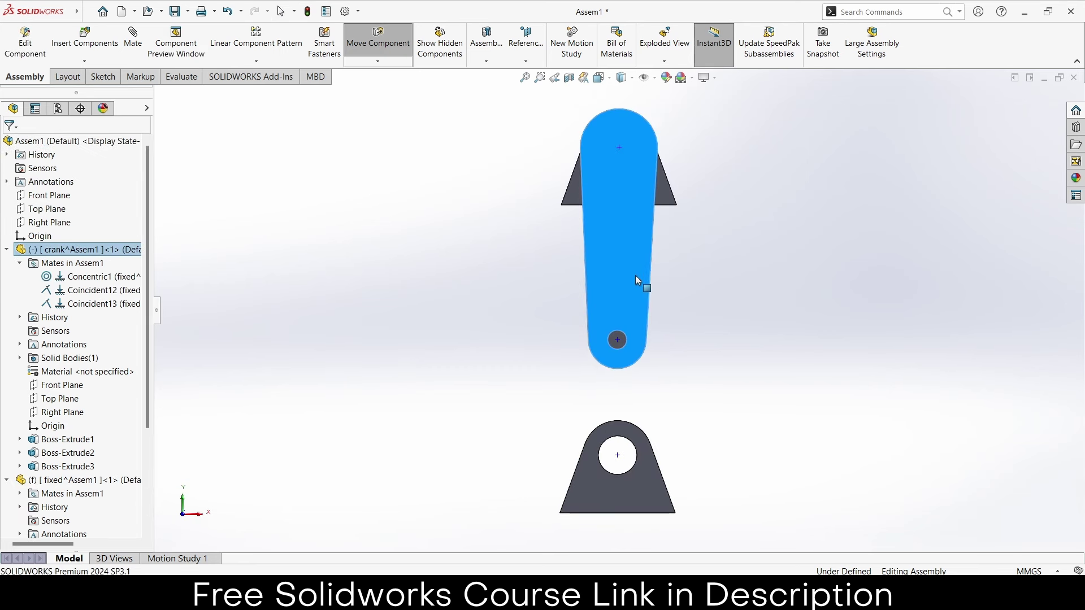
key(f)
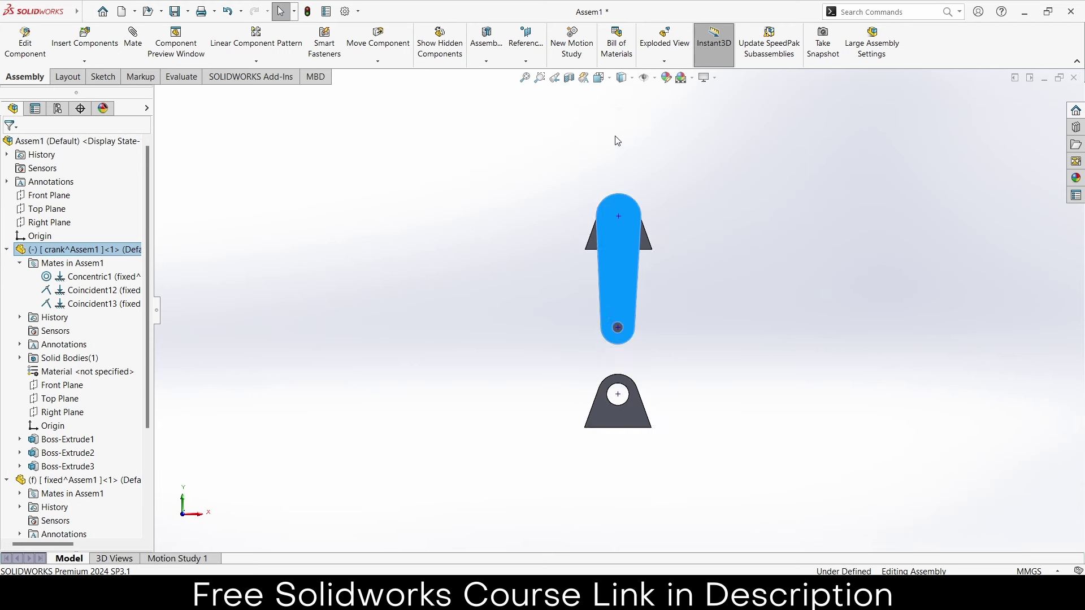
click(729, 205)
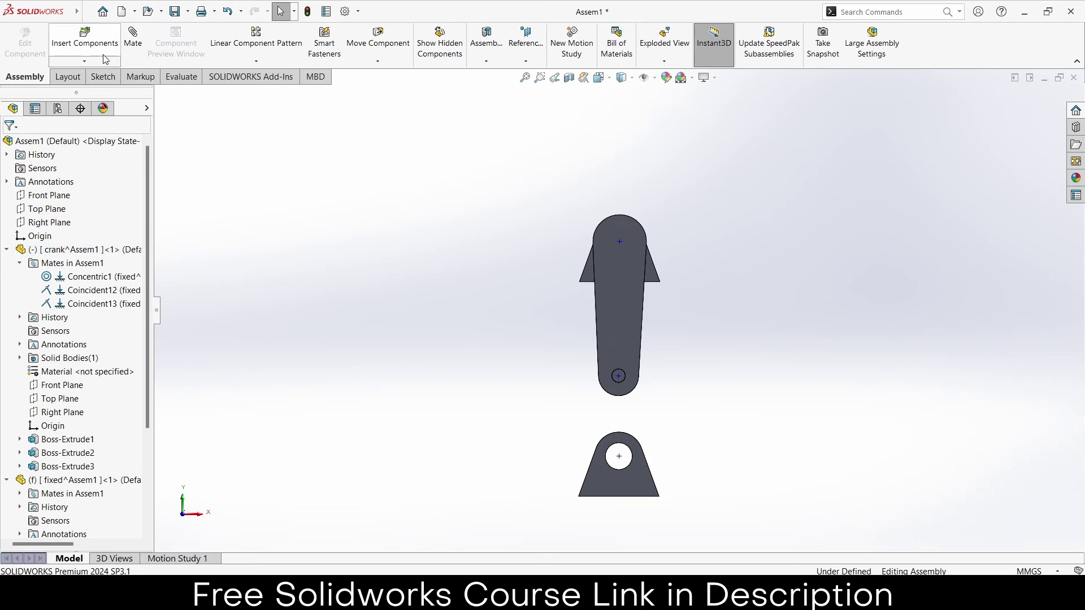
click(85, 61)
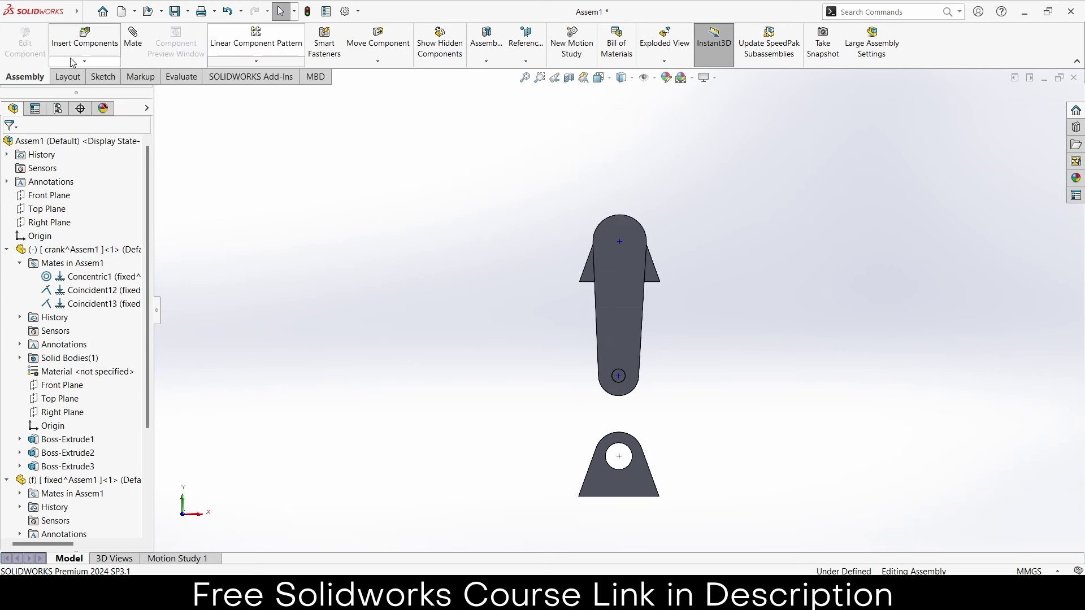
Step: Insert a new part on the Front Plane with external references turned off
click(84, 61)
click(88, 91)
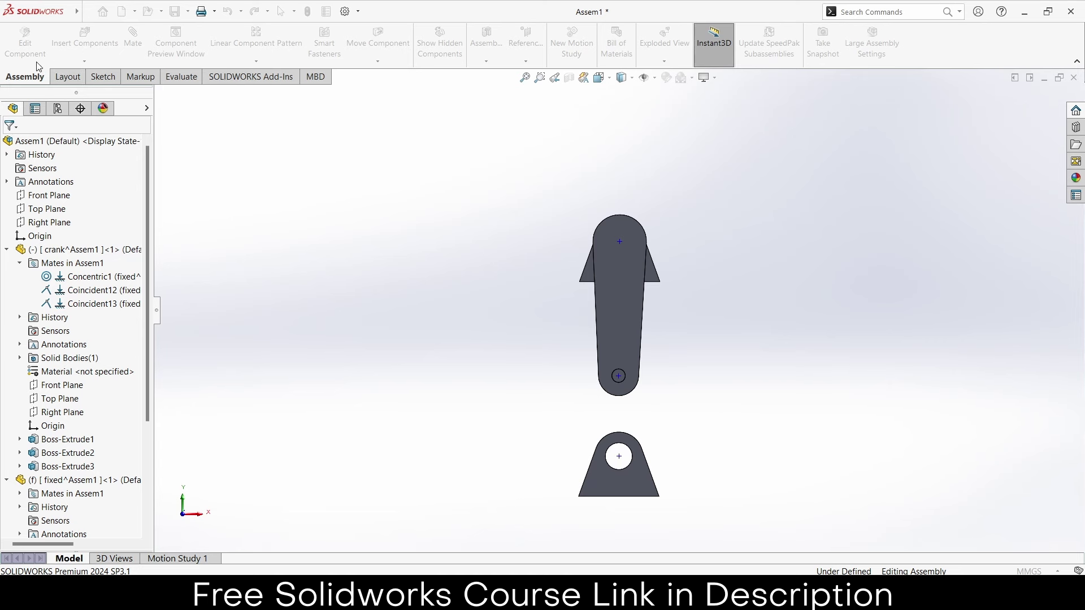
click(41, 196)
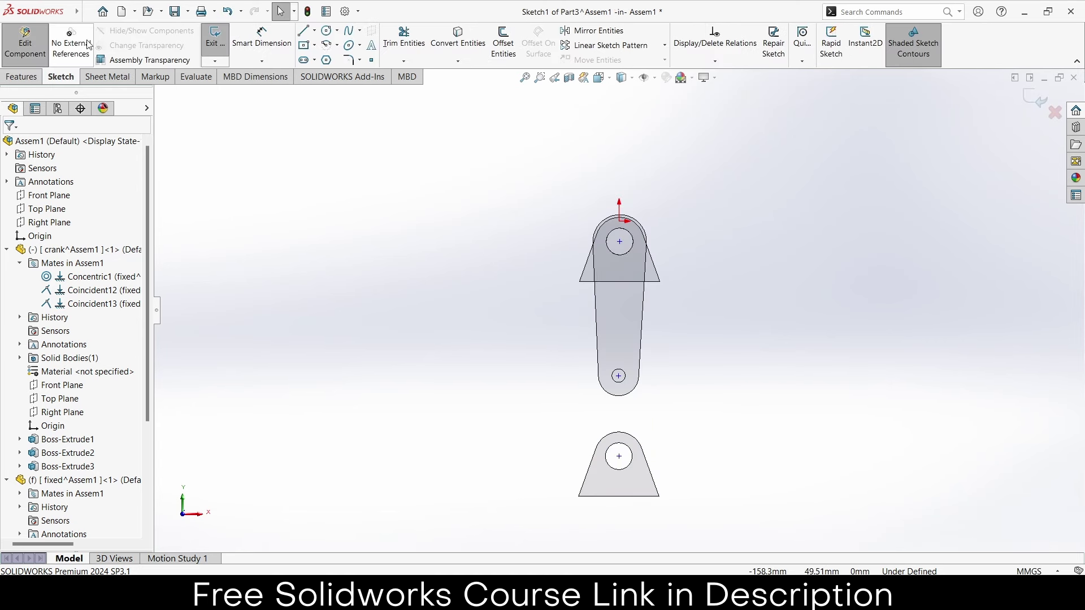
click(85, 45)
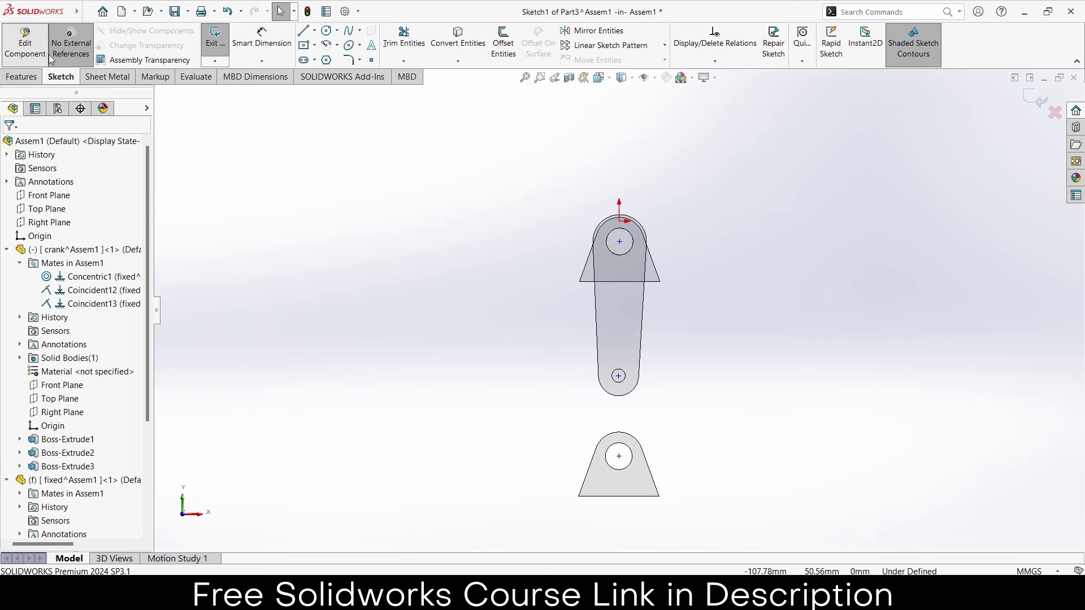
Step: Sketch a straight slot running upward from the bottom bracket's hole centre
click(304, 61)
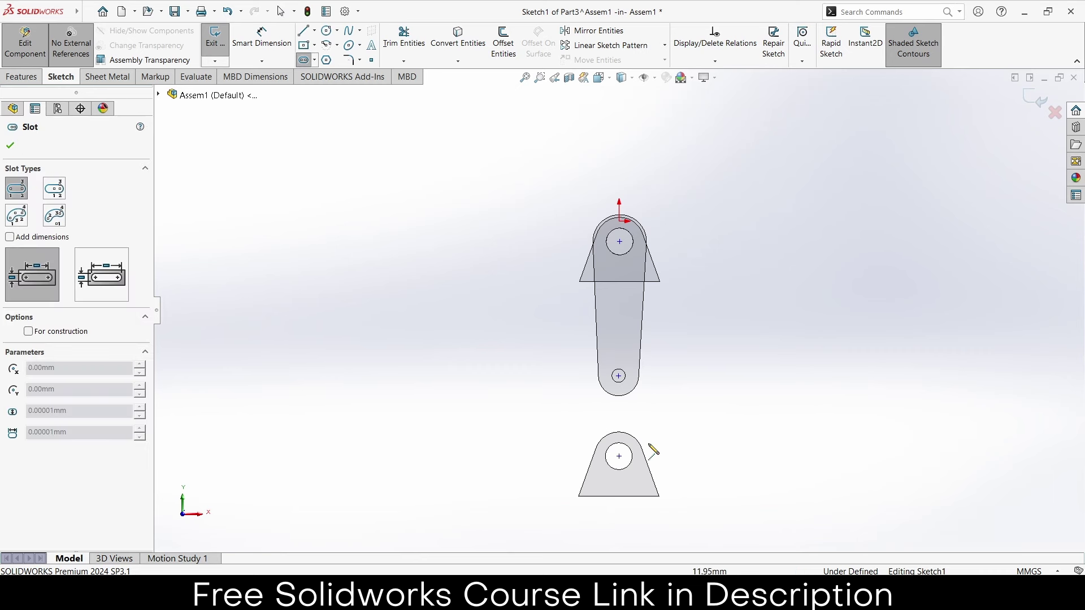
click(619, 456)
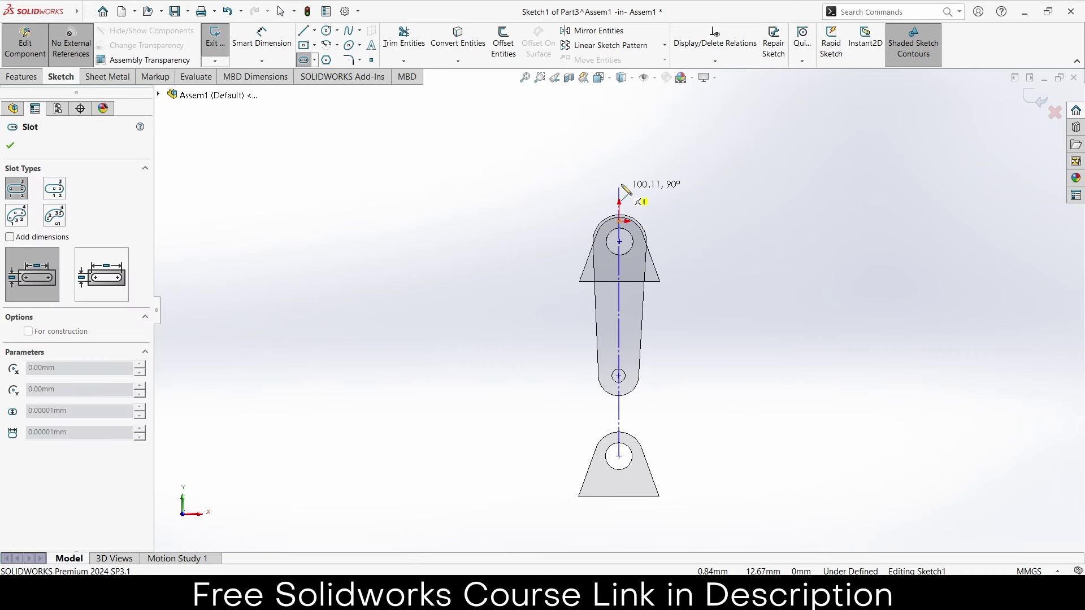
key(z)
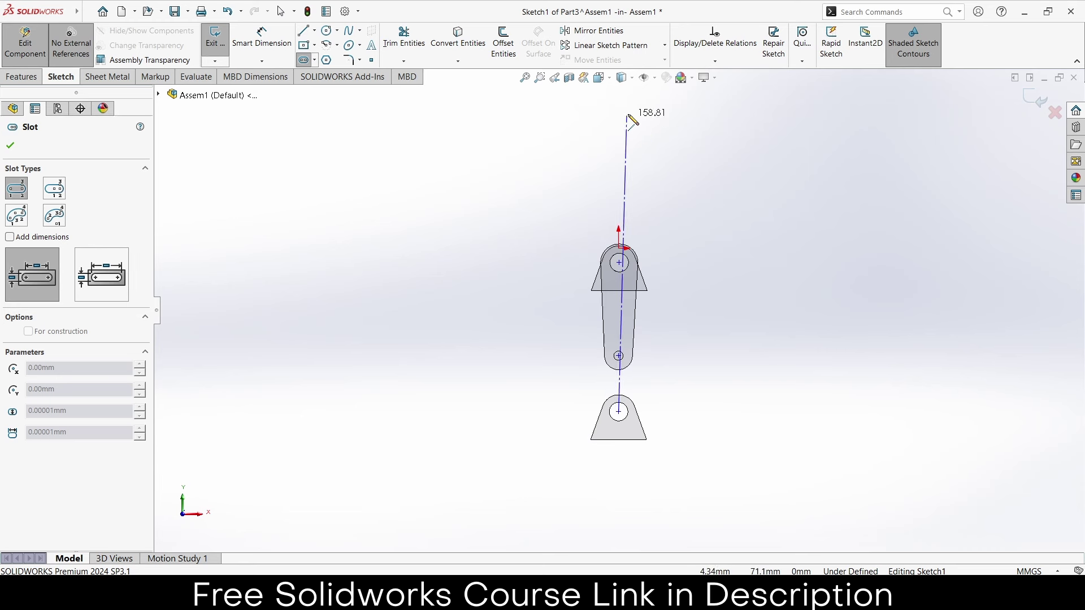
click(618, 107)
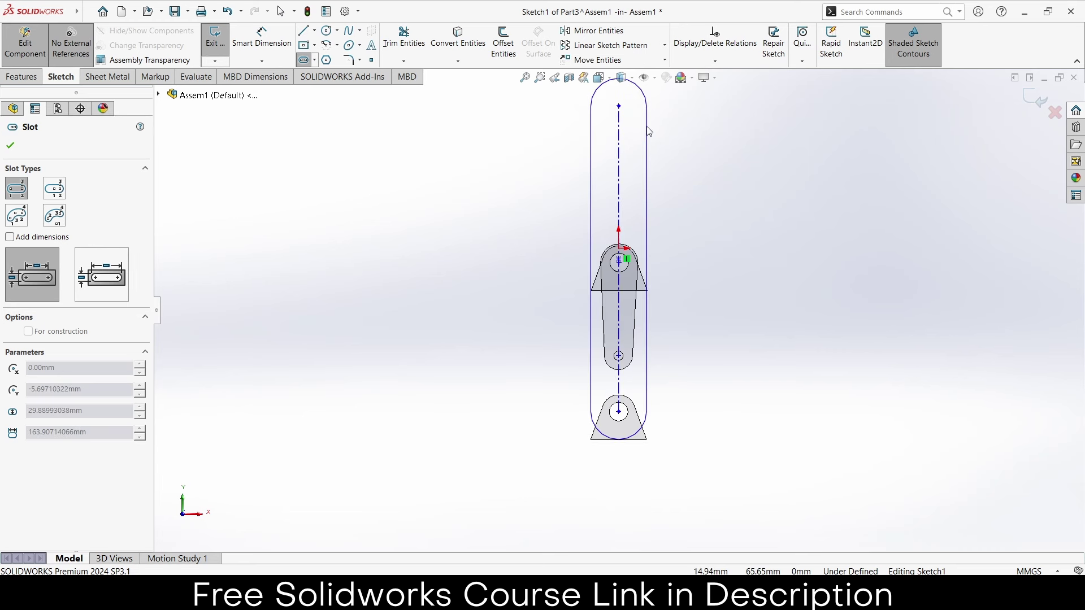
click(637, 129)
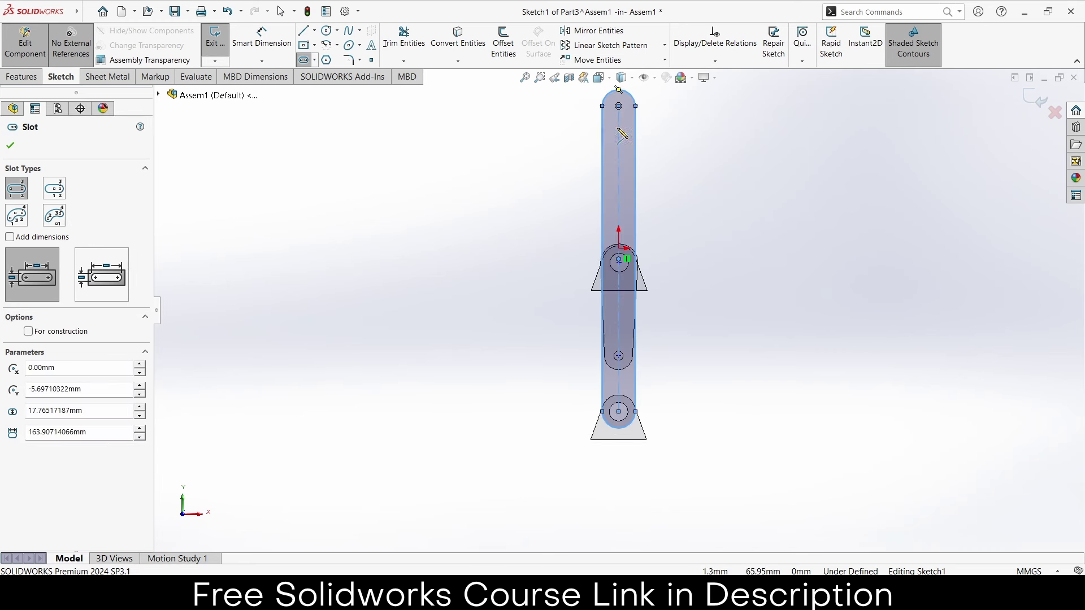
Step: Place a length dimension beside the new slot
click(261, 39)
scroll(656, 277, down, 2)
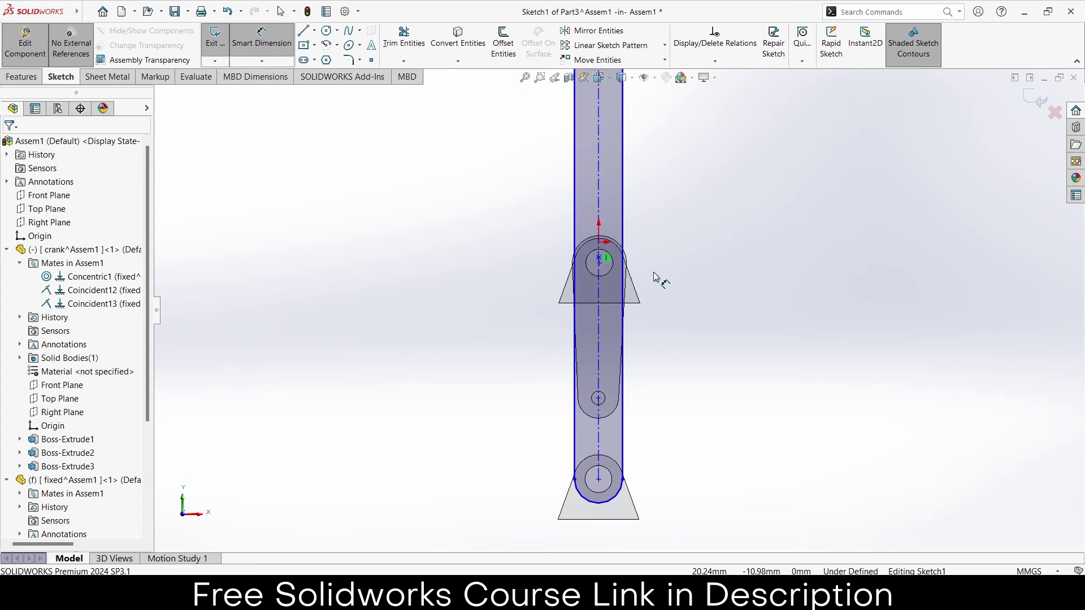
click(601, 191)
click(716, 193)
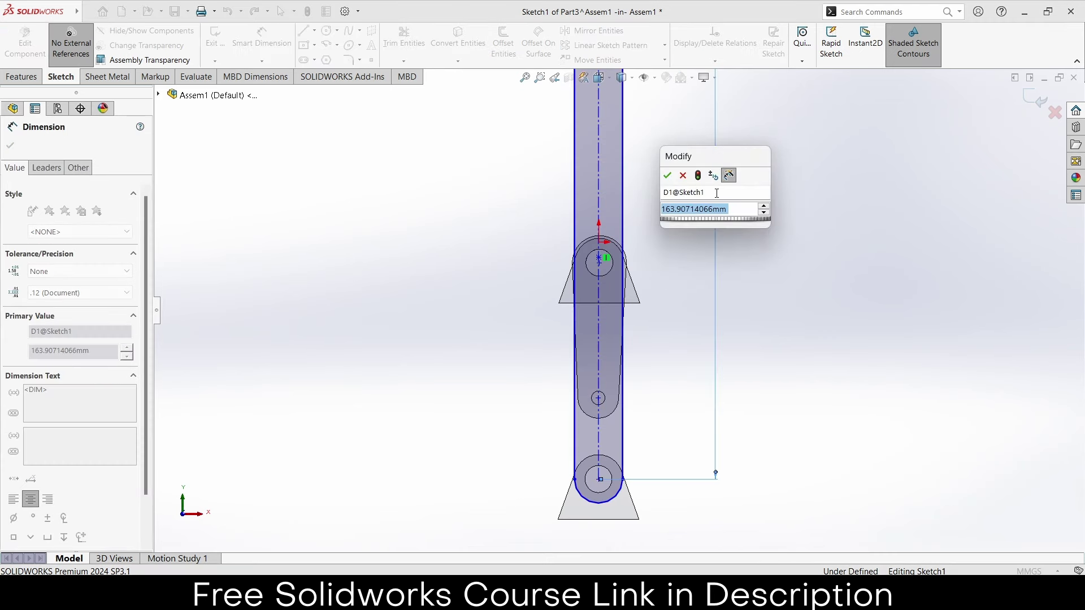
Step: Set the slot length to 170 mm and its bottom end arc radius to 8 mm
text(170)
key(Return)
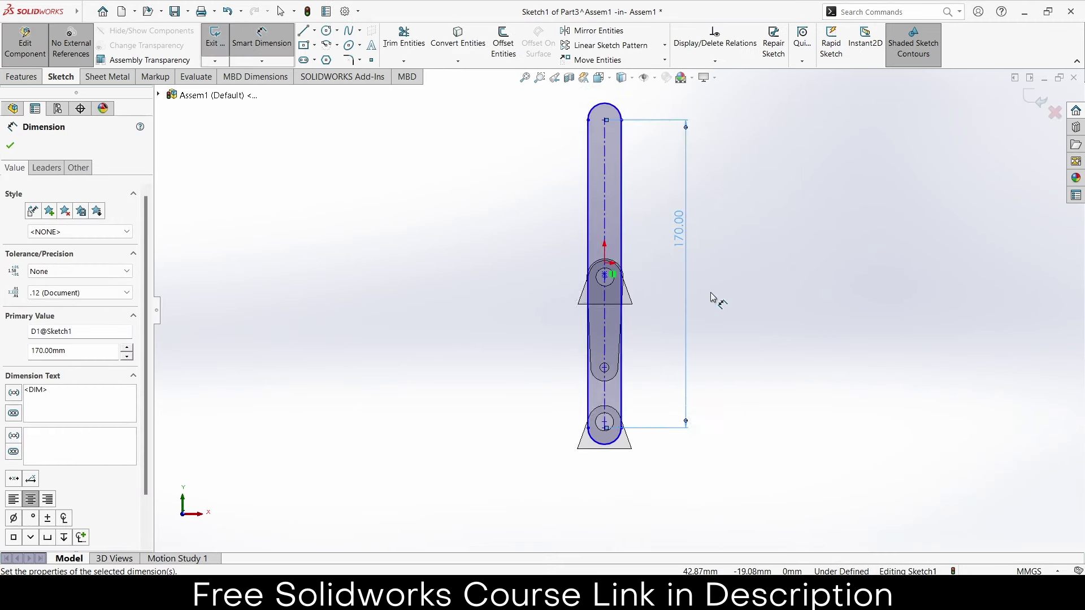
scroll(712, 297, down, 2)
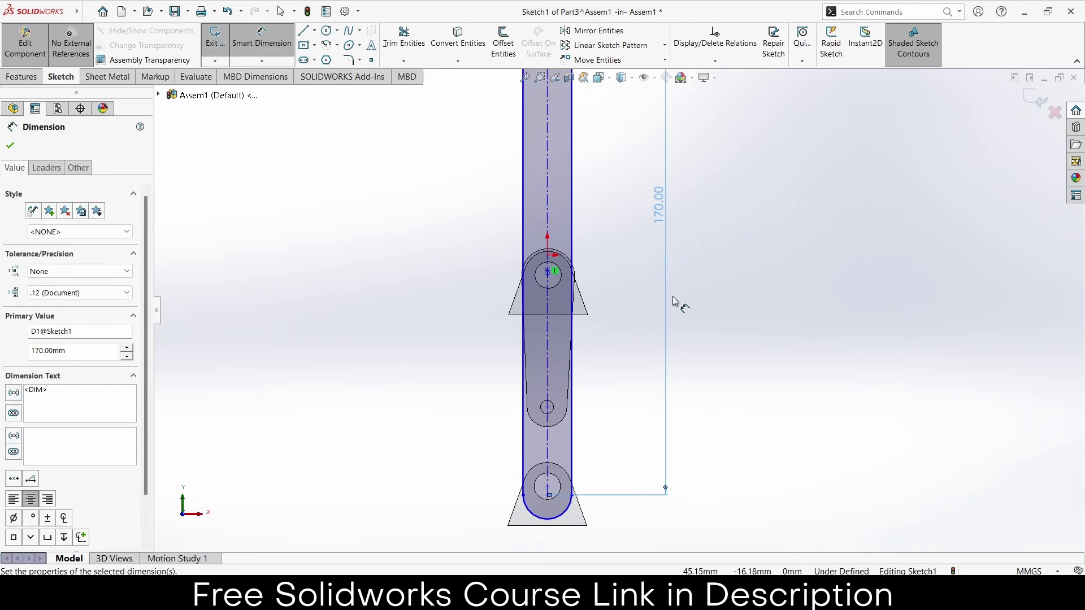
click(568, 522)
click(637, 527)
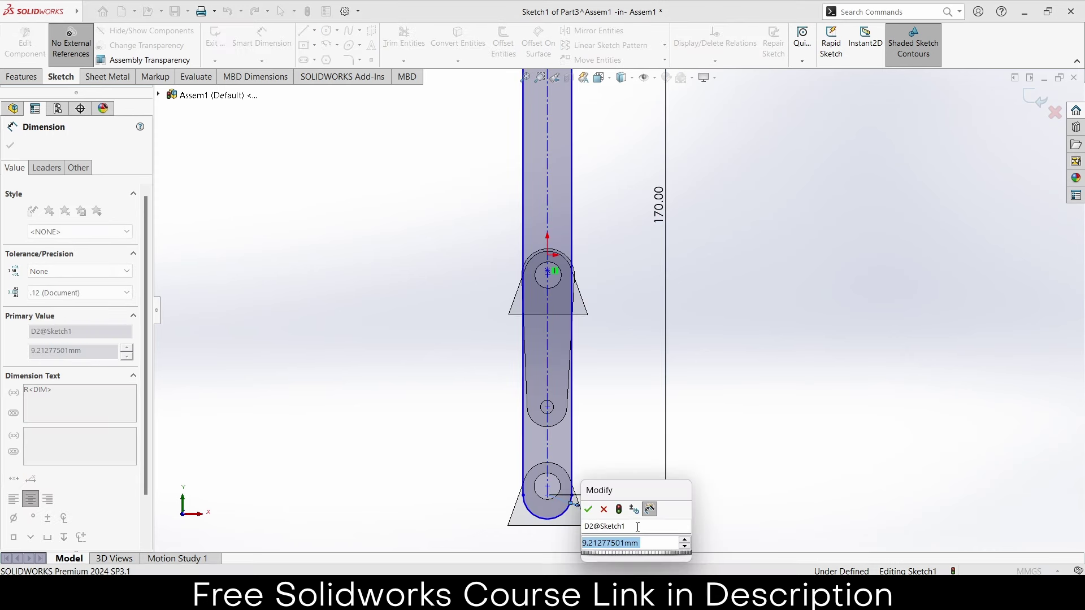
text(10)
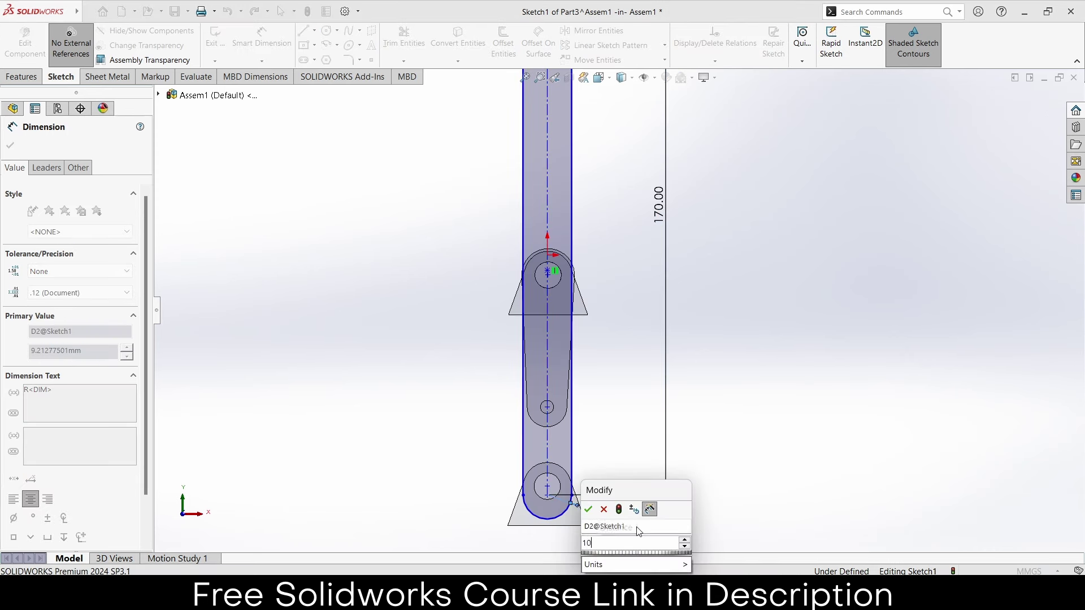
key(Return)
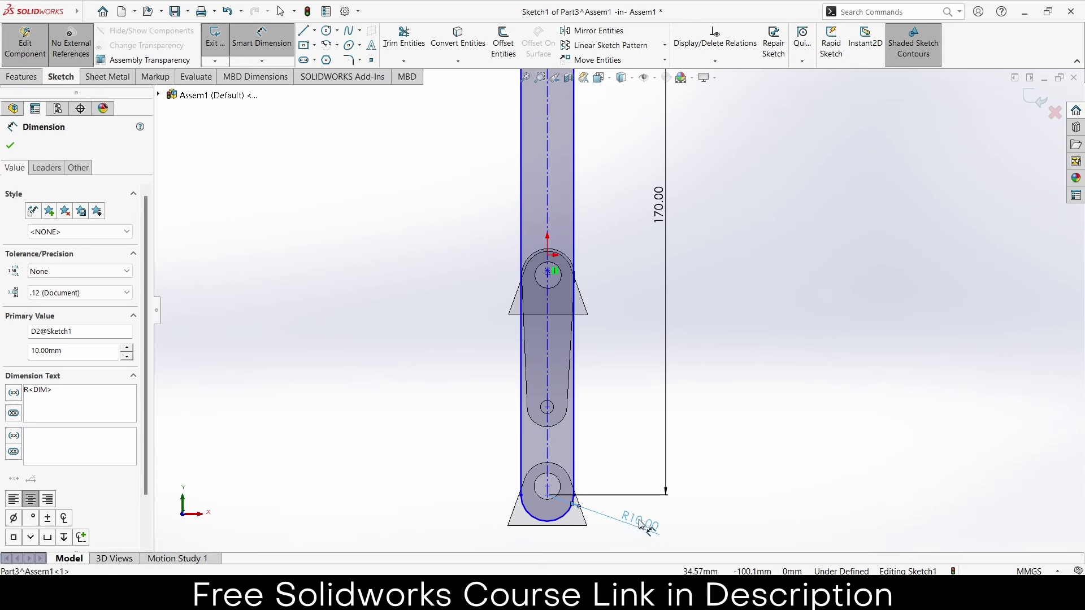
double_click(638, 526)
text(8)
key(Return)
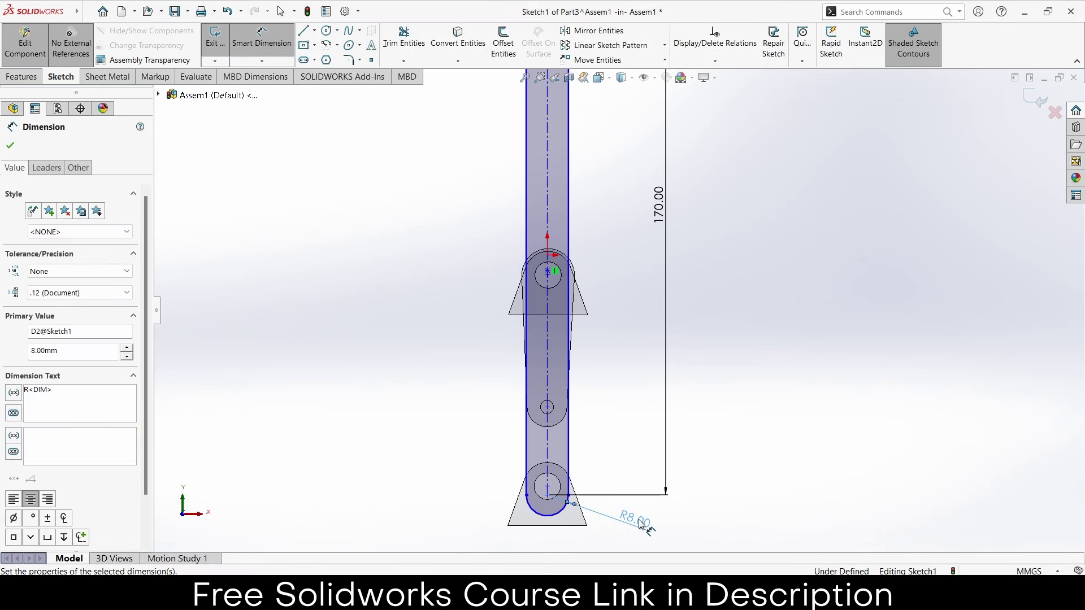
key(f)
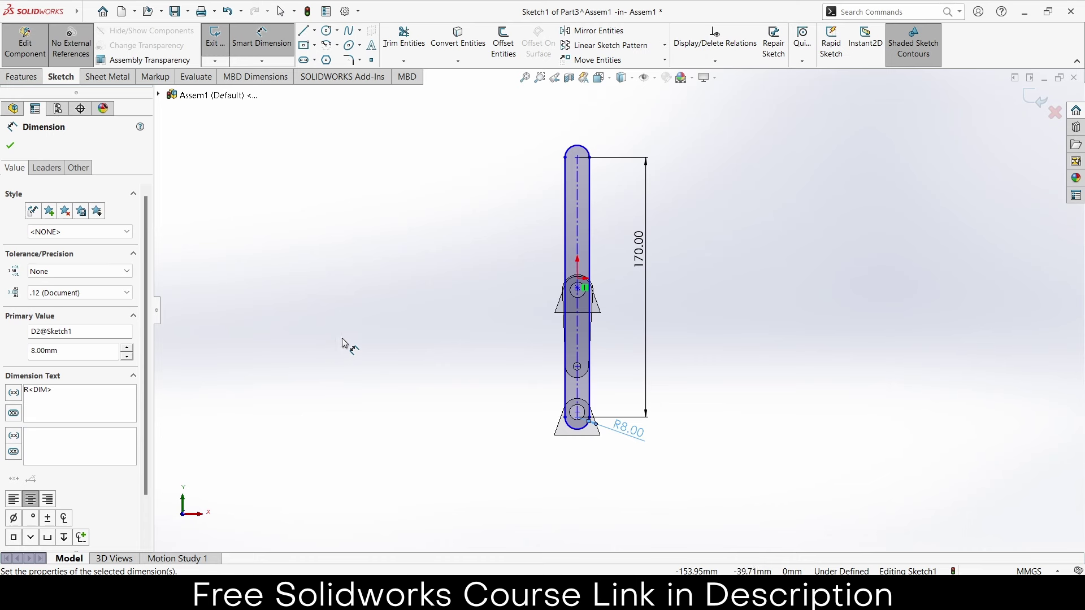
Step: Draw a circle centred on the slot's lower arc centre
click(327, 31)
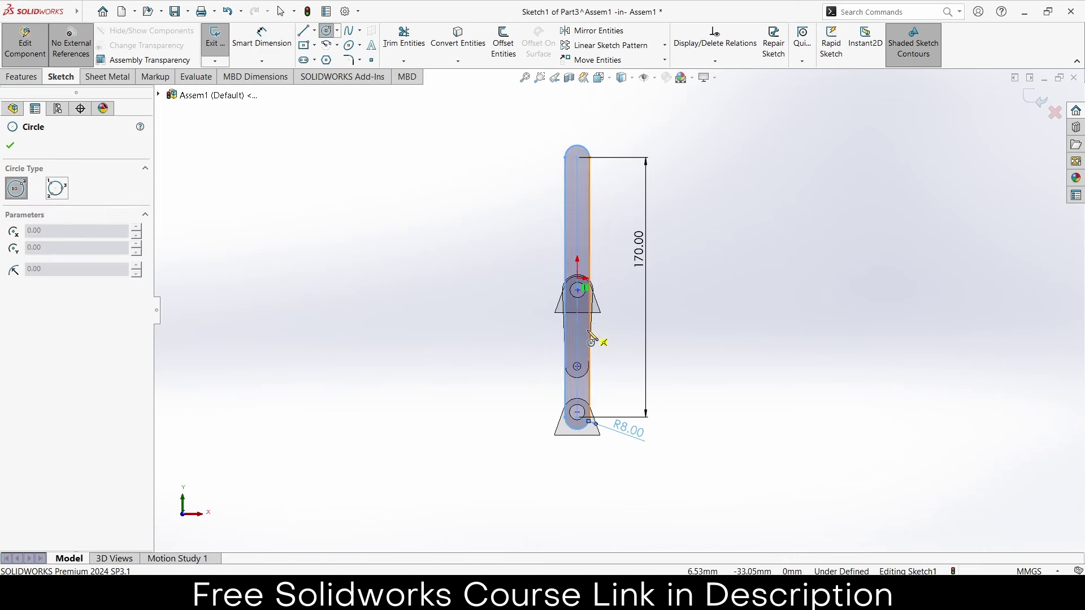
scroll(599, 437, down, 3)
scroll(619, 447, down, 2)
scroll(619, 446, down, 2)
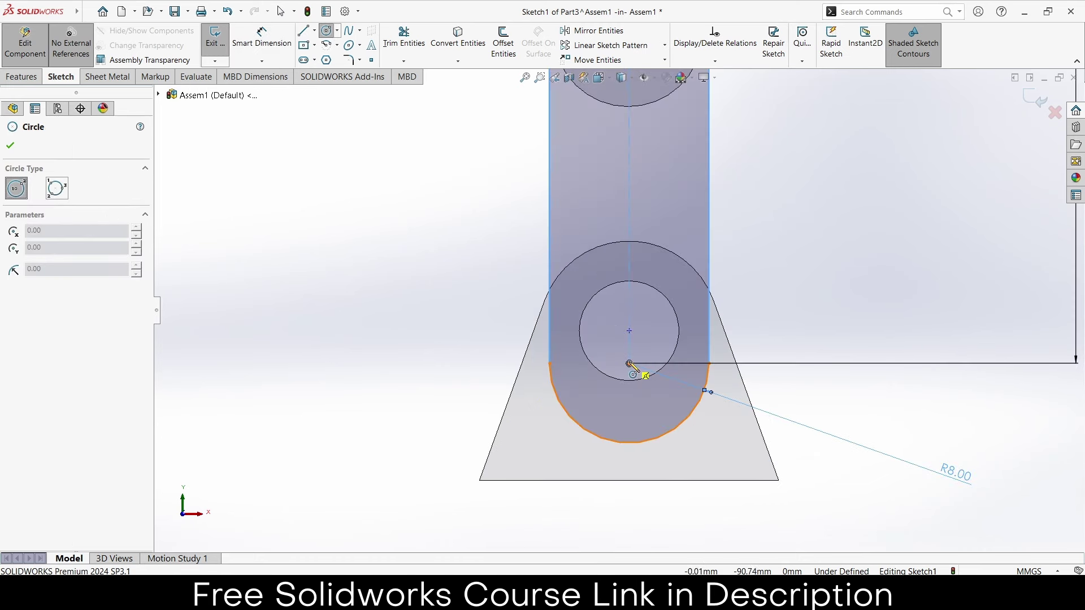
click(630, 364)
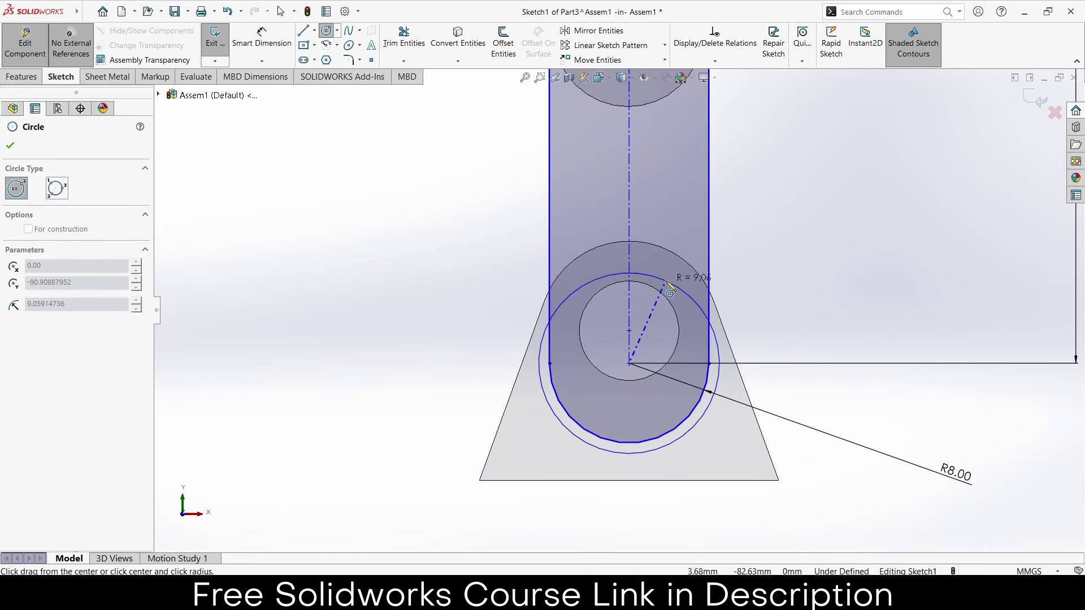
click(670, 320)
Step: Dimension the pin circle's diameter to 10 mm, first entering 15 mm
right_drag(469, 192, 457, 167)
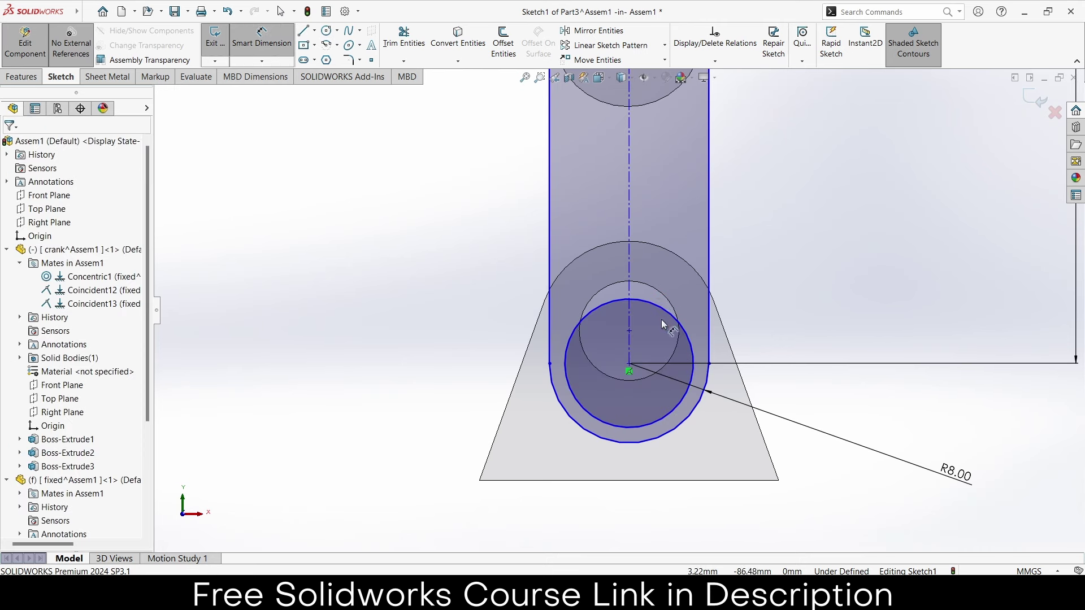
click(678, 317)
click(836, 283)
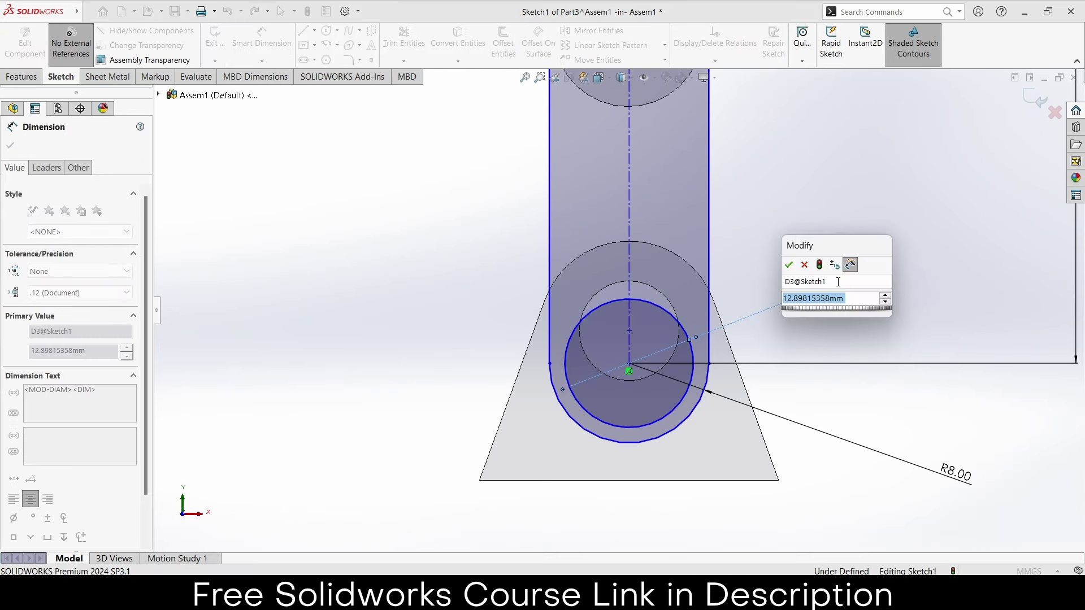
text(15)
key(Return)
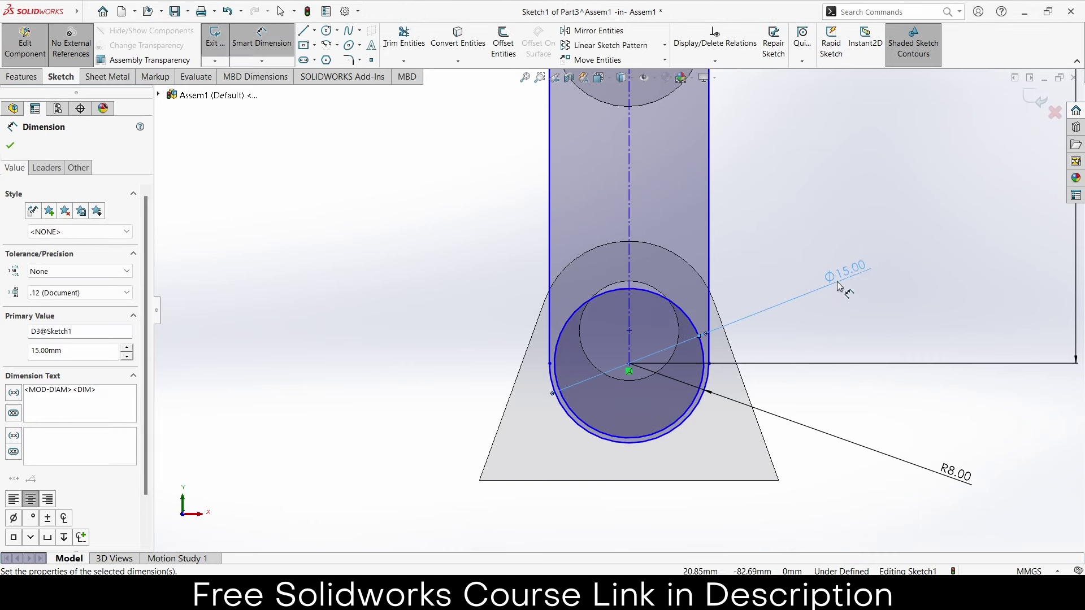
double_click(853, 271)
text(10)
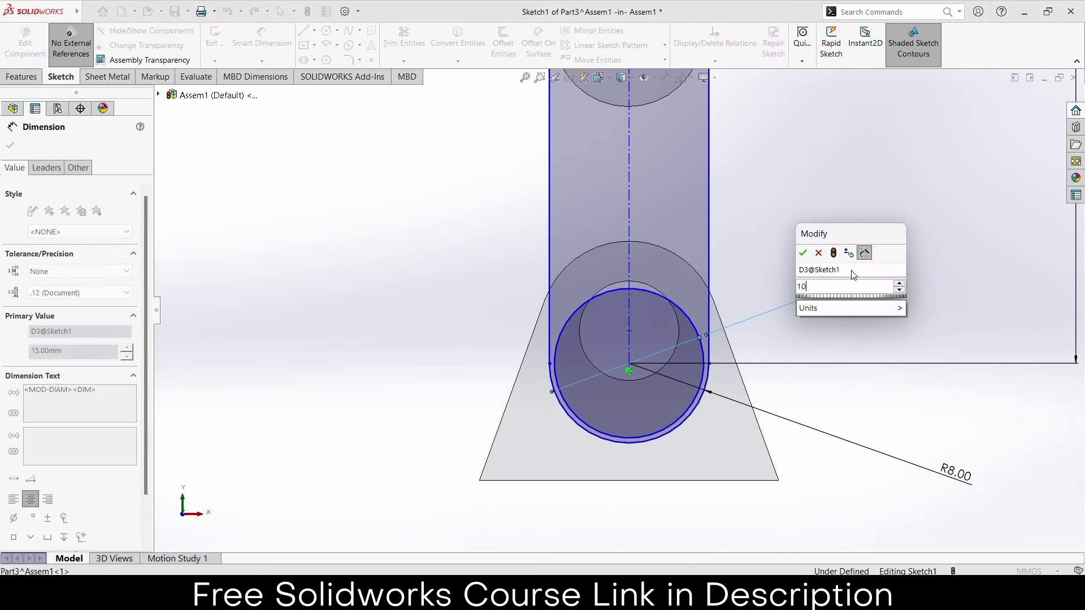
key(Return)
key(f)
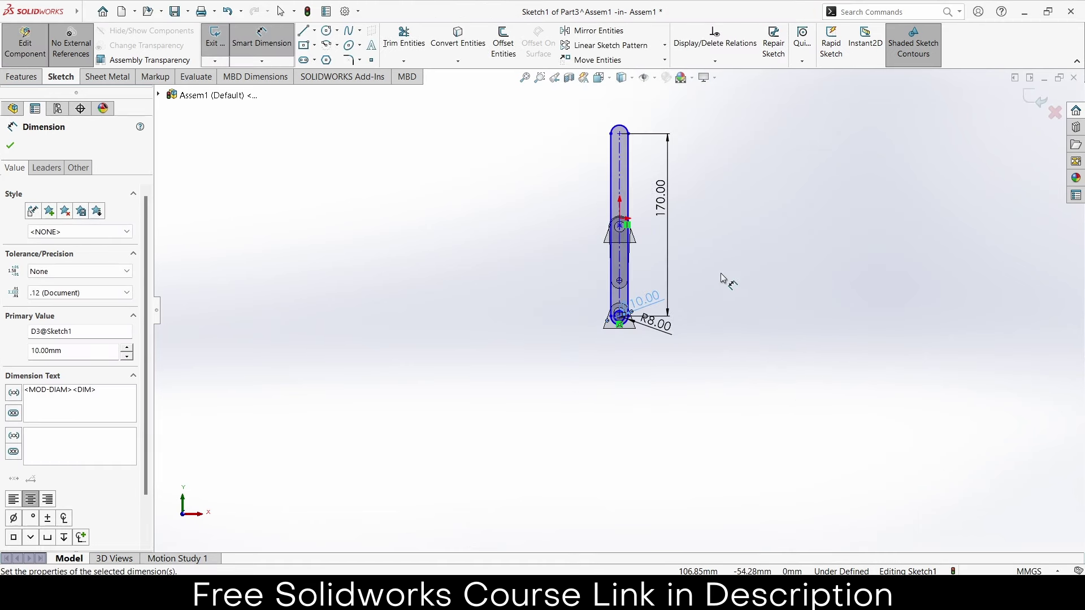
click(304, 60)
Step: Draw a narrower inner straight slot from the top arc centre down to near the pin circle
scroll(567, 141, down, 2)
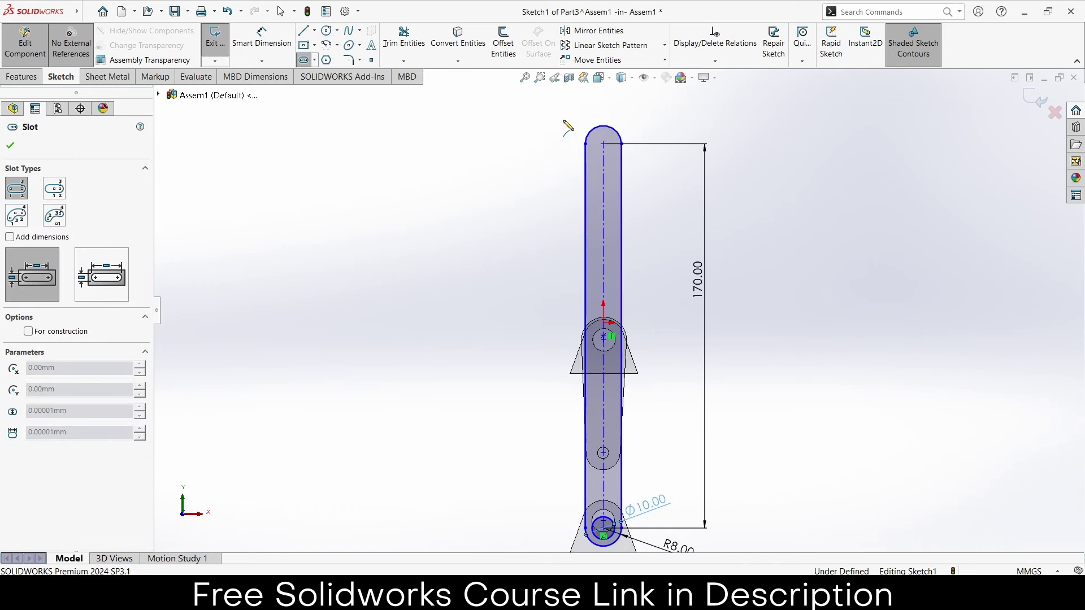
click(602, 145)
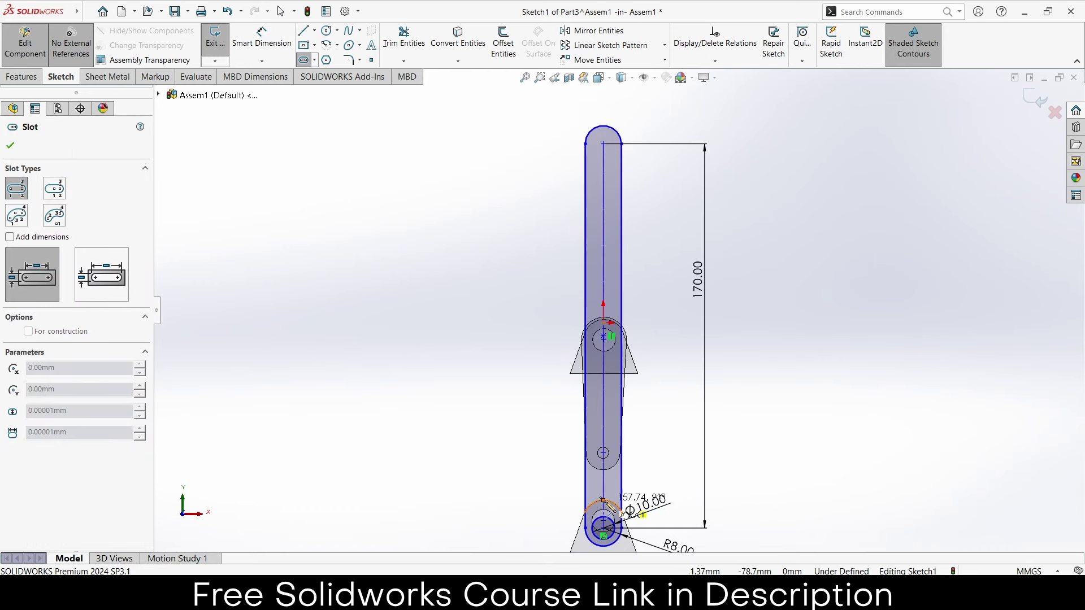
scroll(607, 508, down, 3)
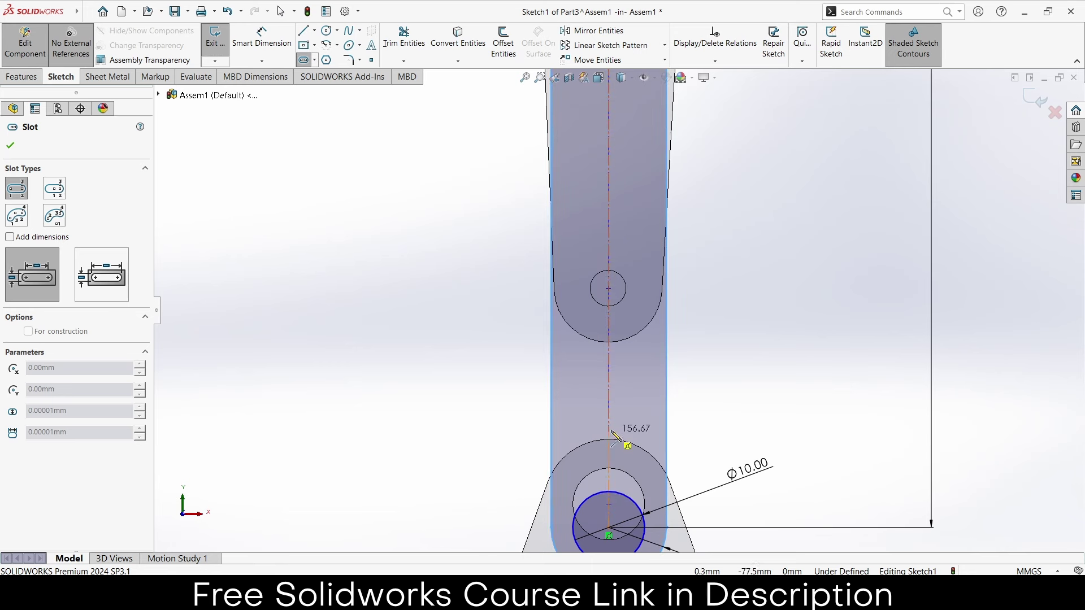
click(609, 429)
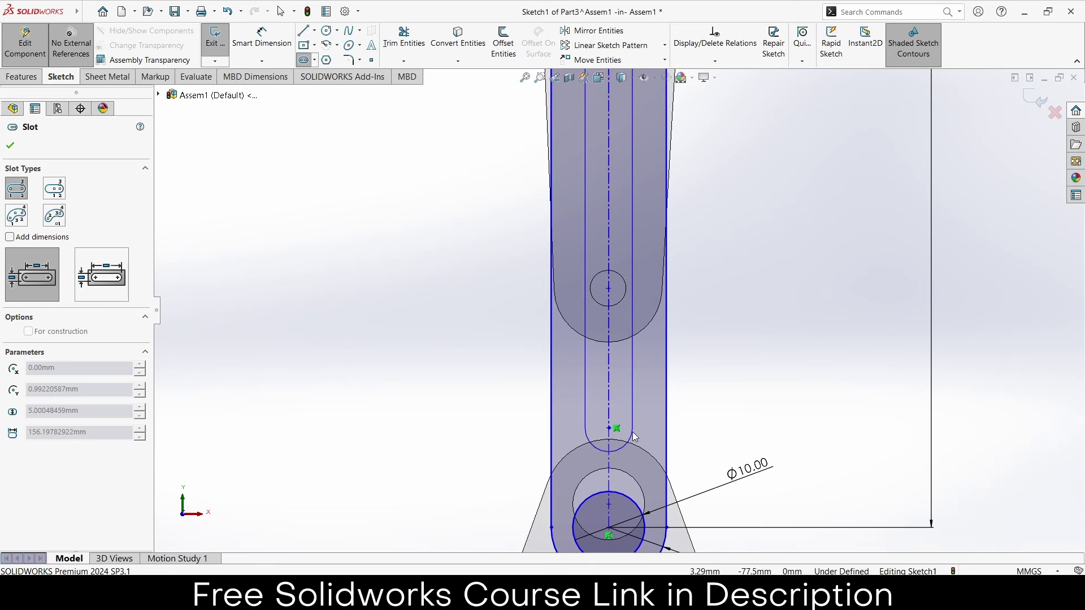
click(658, 455)
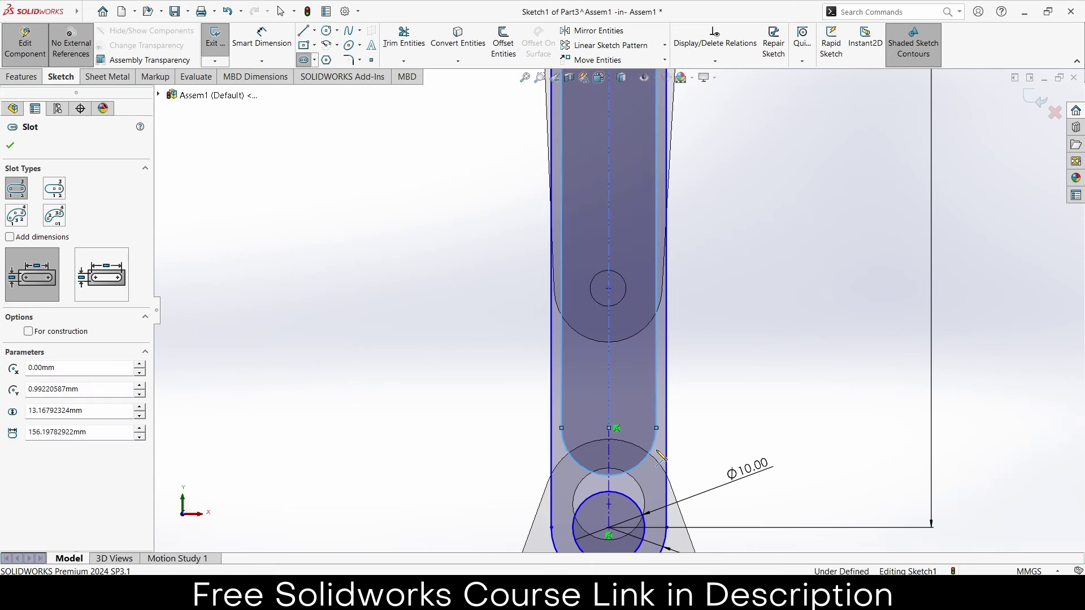
scroll(664, 441, up, 3)
scroll(630, 181, down, 2)
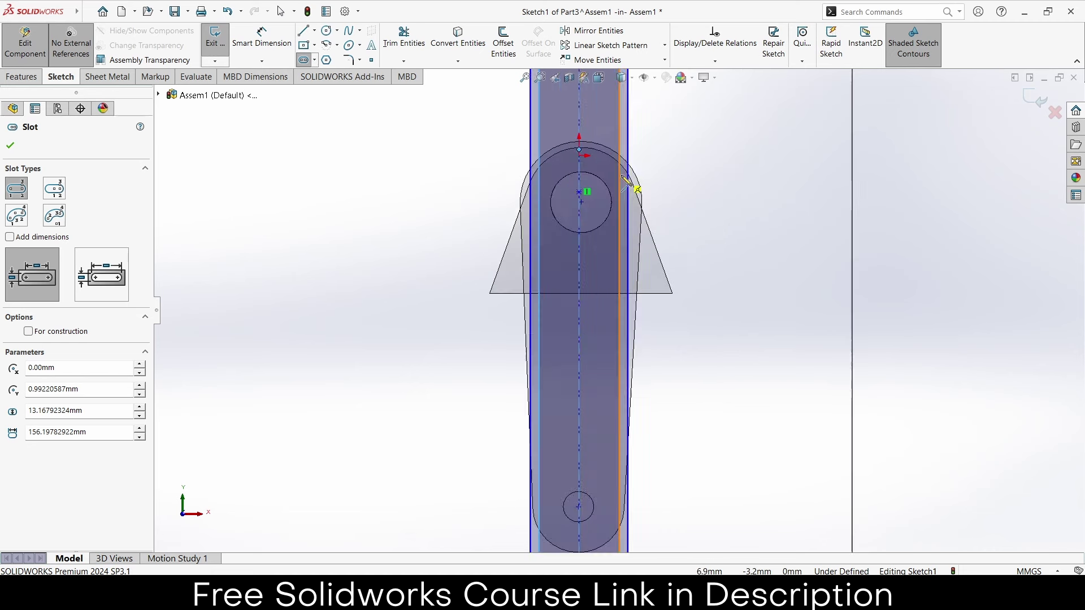
scroll(625, 181, down, 2)
scroll(623, 179, down, 1)
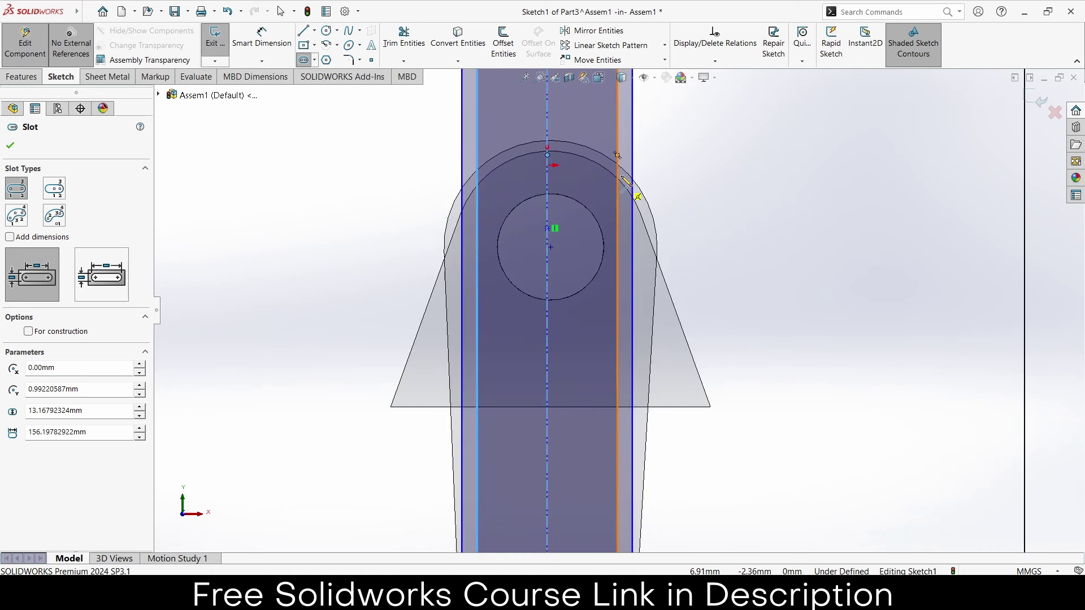
scroll(508, 261, up, 2)
scroll(632, 138, up, 1)
scroll(631, 139, up, 1)
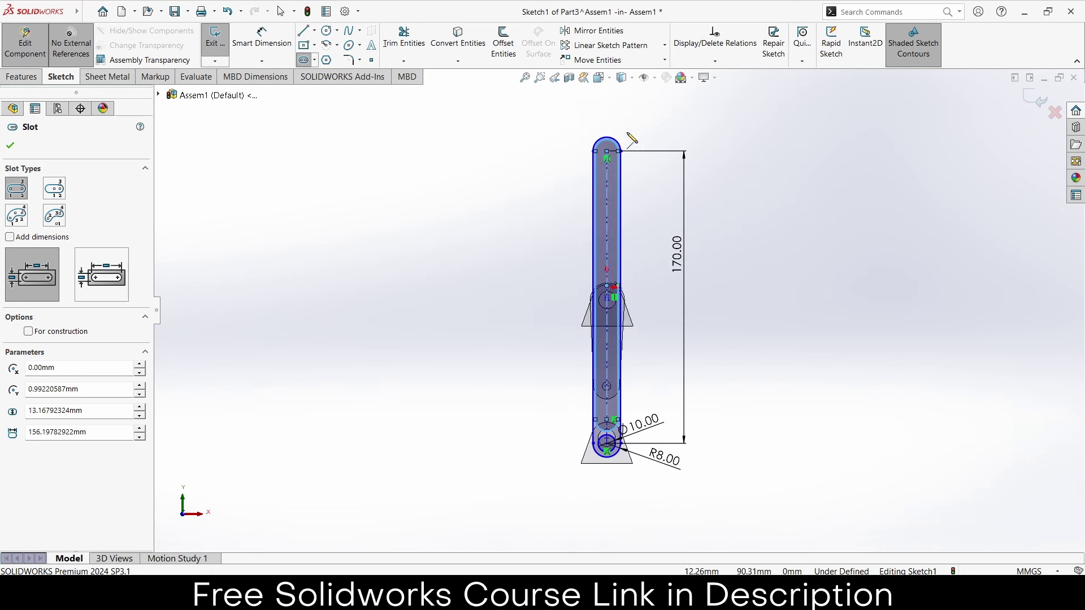
scroll(627, 163, down, 2)
scroll(621, 170, down, 2)
click(262, 37)
Step: Add a 5 mm radius dimension to the inner slot's end arc
scroll(578, 240, down, 1)
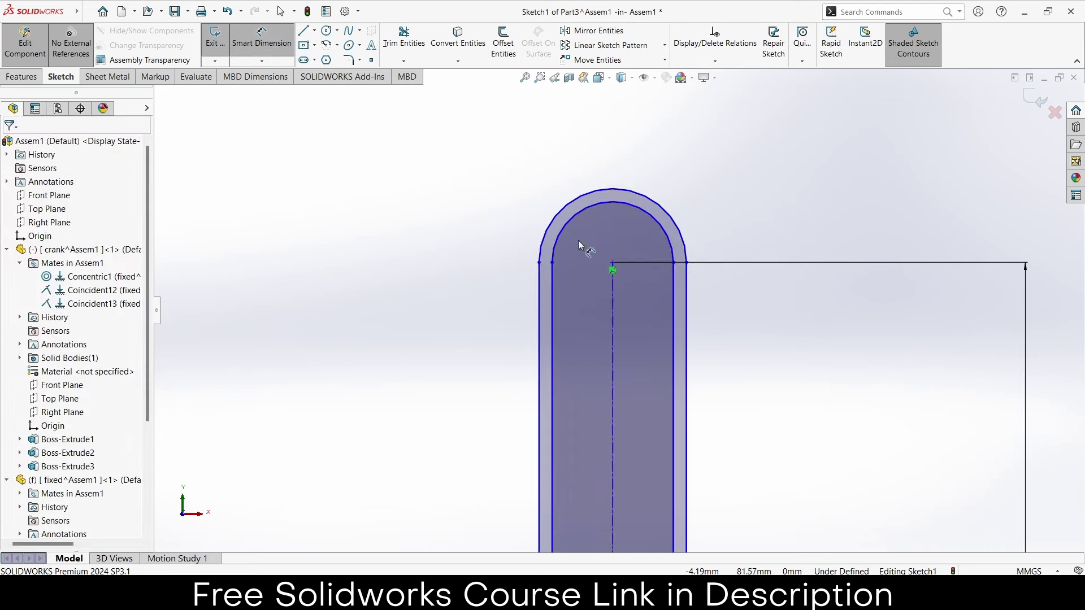
click(651, 215)
click(726, 183)
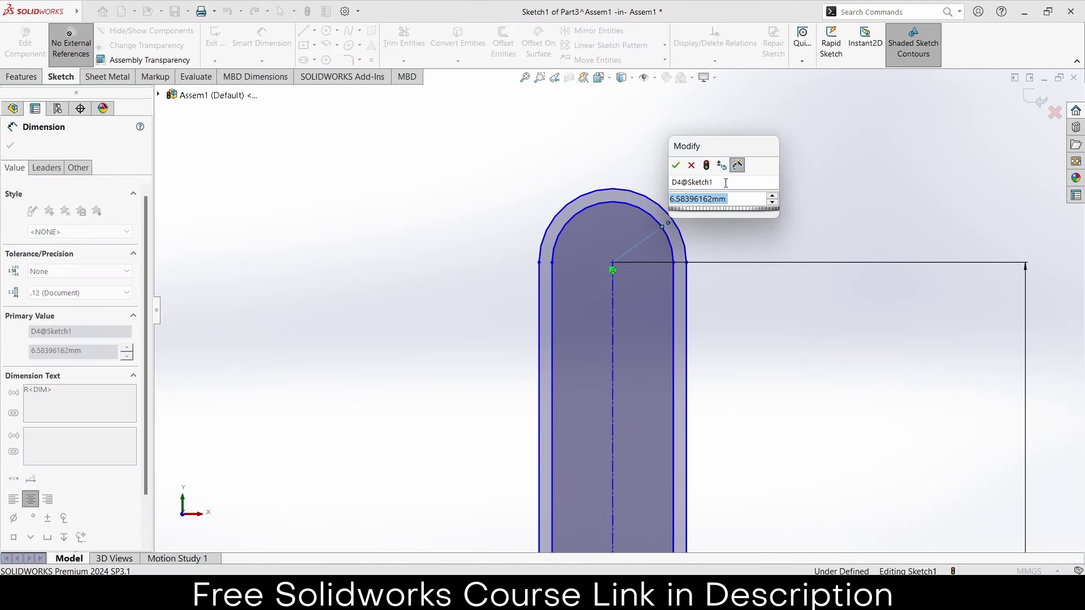
text(5)
key(Return)
scroll(729, 278, up, 2)
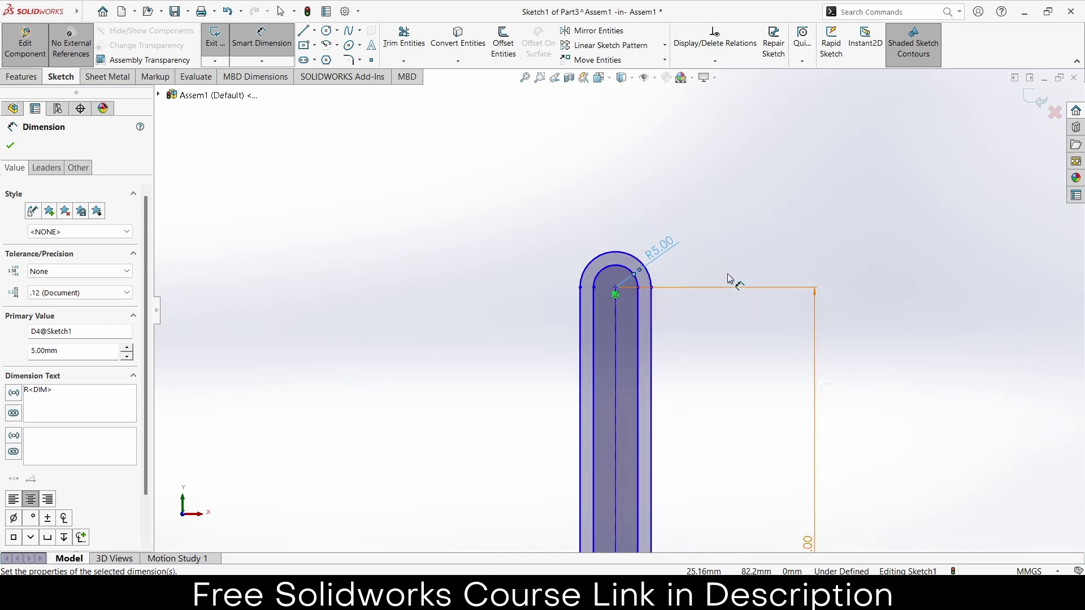
scroll(619, 464, up, 3)
scroll(622, 339, down, 2)
scroll(603, 237, up, 1)
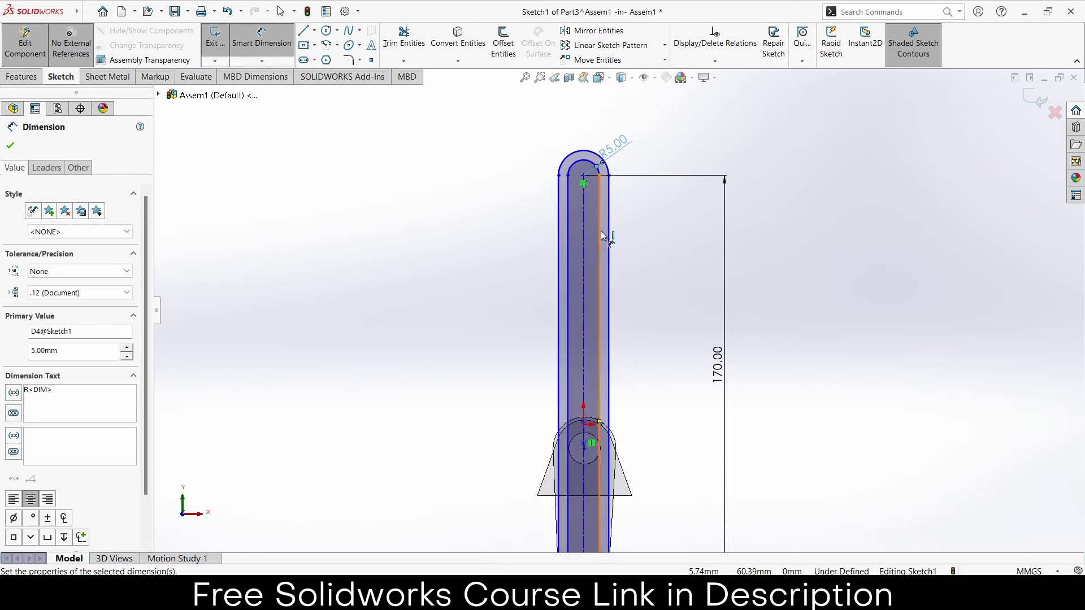
scroll(594, 215, down, 2)
Step: Change the inner slot's end radius to 7 mm, then to 6.5 mm
double_click(624, 119)
text(7)
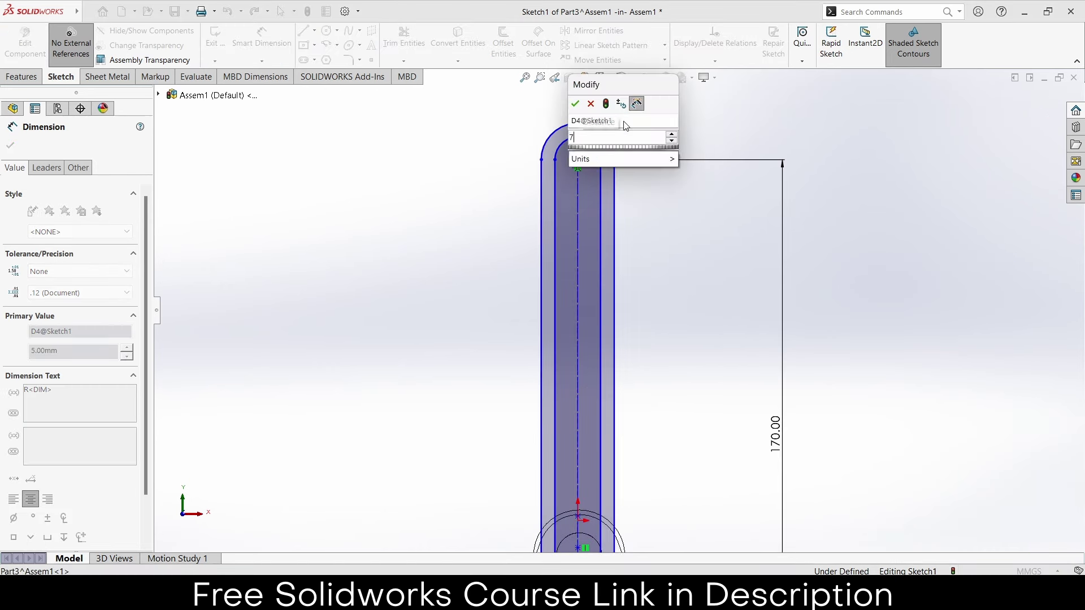
key(Return)
scroll(624, 254, down, 1)
scroll(624, 298, up, 2)
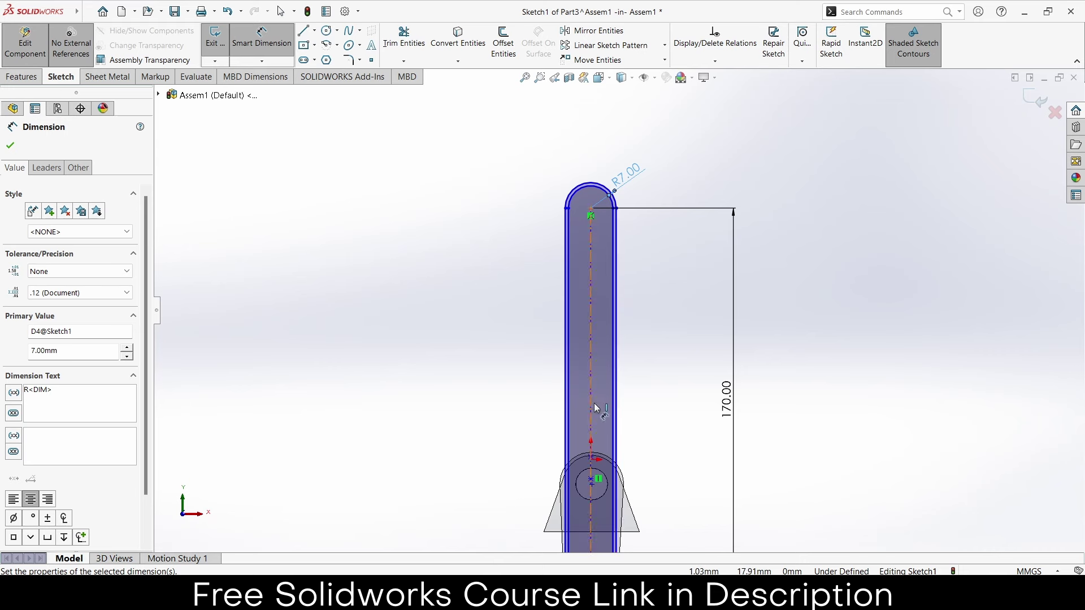
scroll(594, 402, down, 1)
double_click(636, 123)
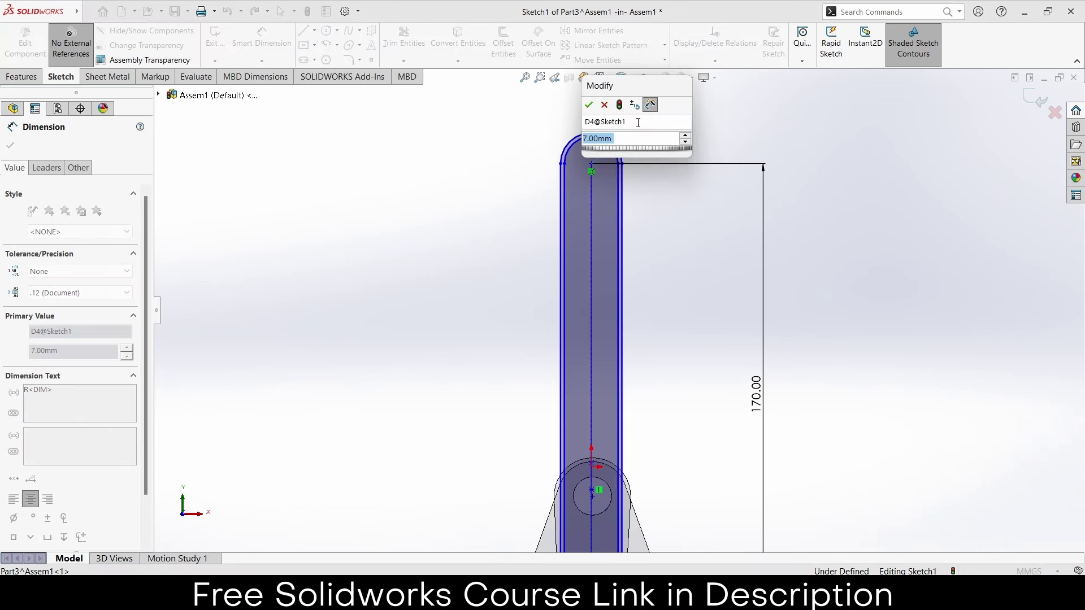
text(6.5)
key(Return)
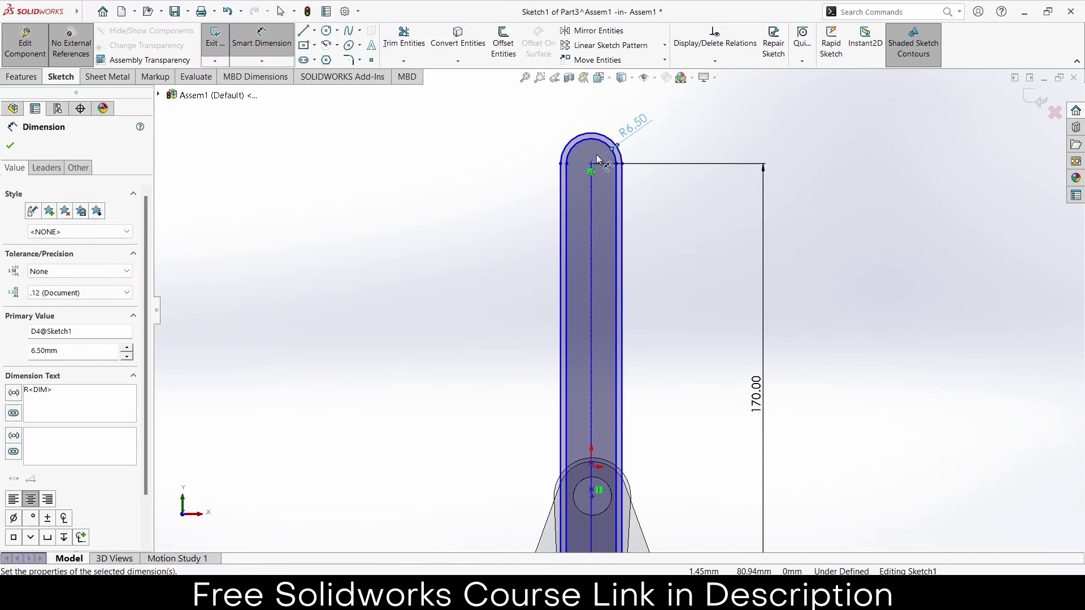
scroll(653, 273, up, 3)
scroll(613, 442, down, 2)
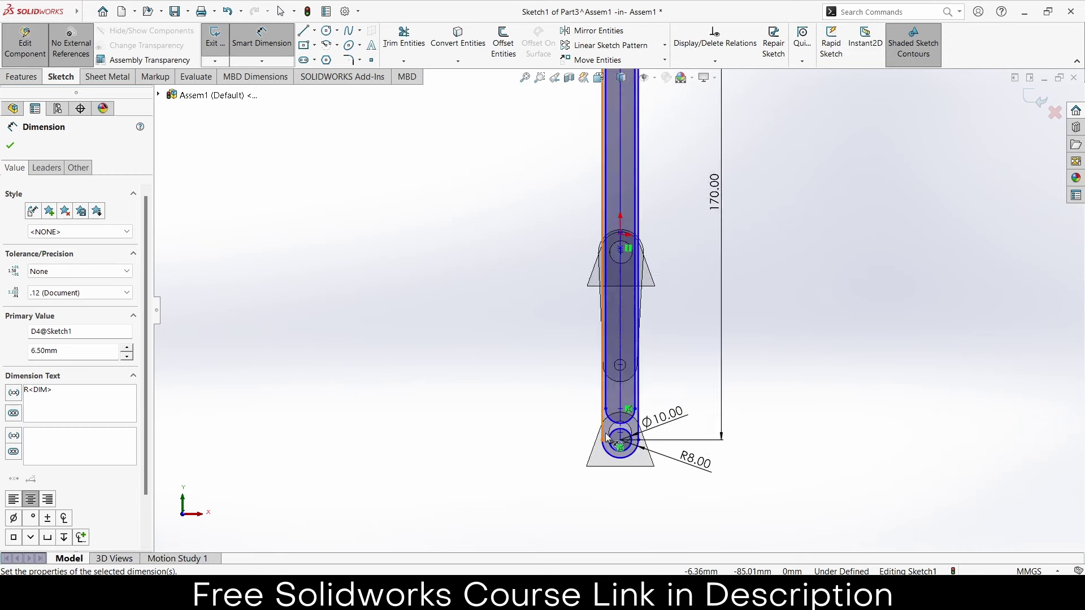
scroll(610, 441, down, 2)
scroll(624, 321, up, 1)
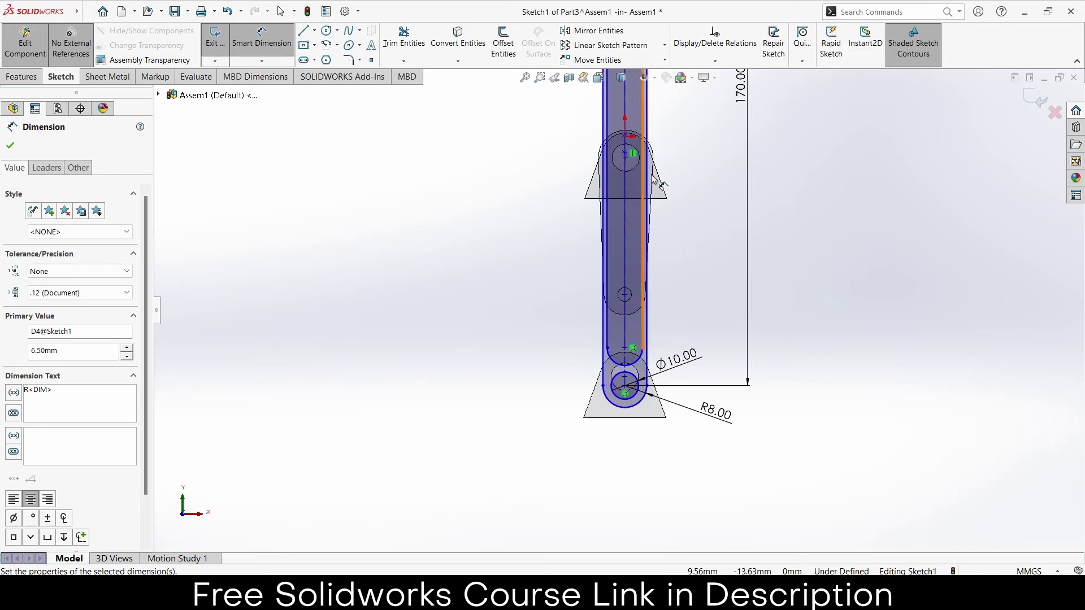
Step: Select the slot to check its parameters, cancelling a stray distance dimension
click(627, 138)
scroll(649, 150, down, 1)
scroll(667, 155, up, 1)
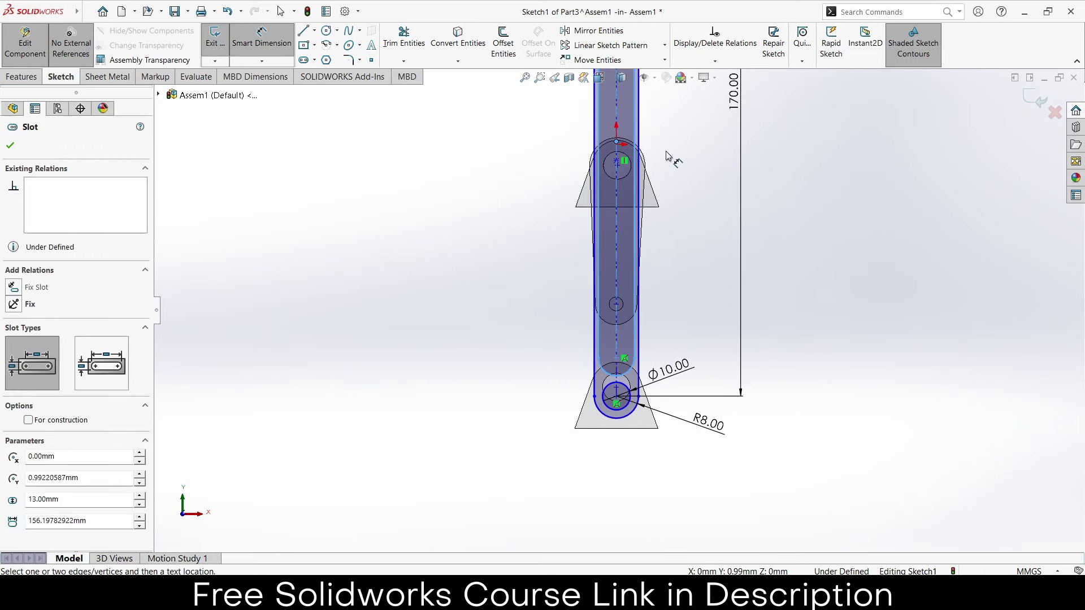
scroll(621, 141, down, 3)
click(607, 175)
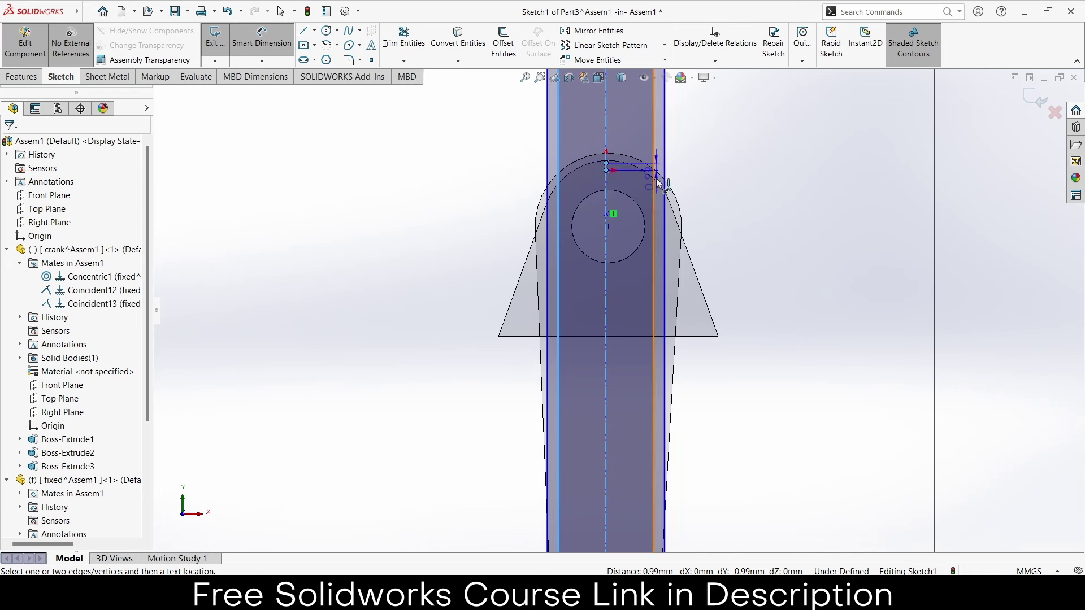
key(Escape)
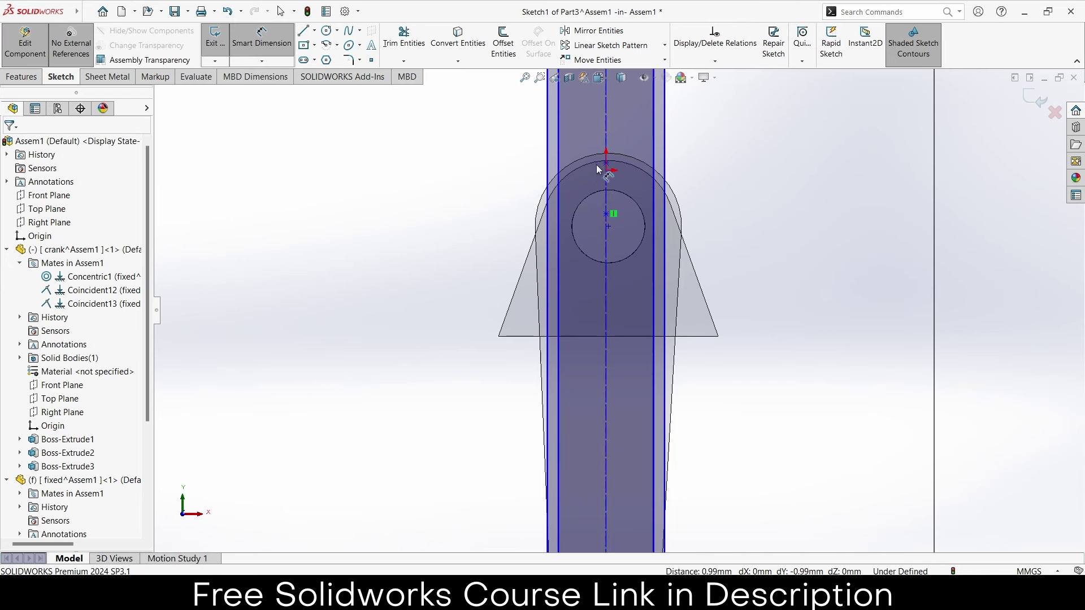
scroll(653, 233, up, 5)
scroll(643, 429, down, 3)
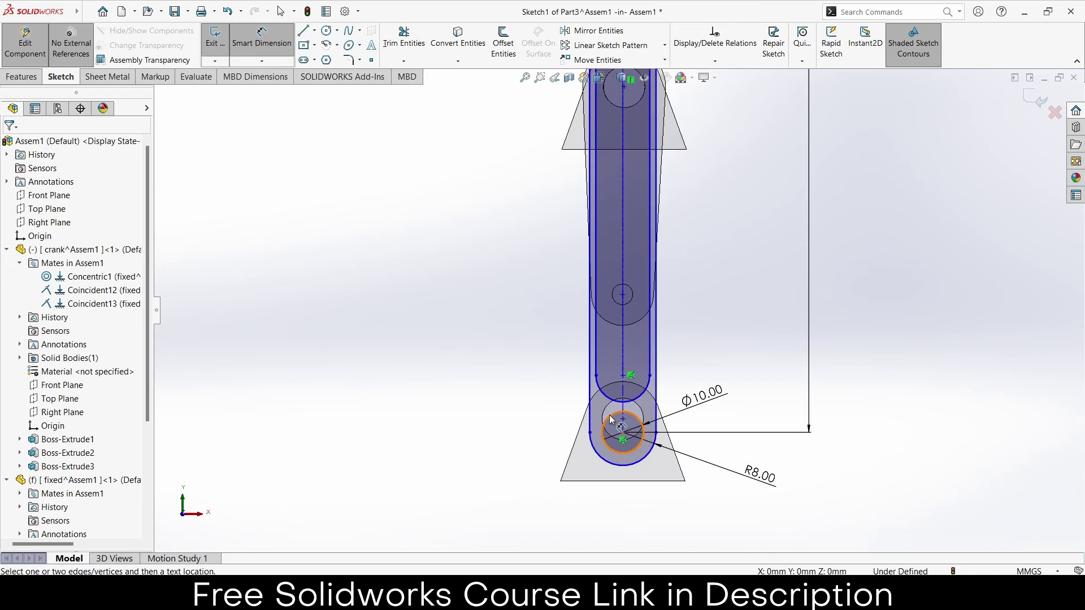
scroll(642, 430, down, 2)
Step: Position the inner slot's centre point with a 90 mm vertical dimension
click(639, 424)
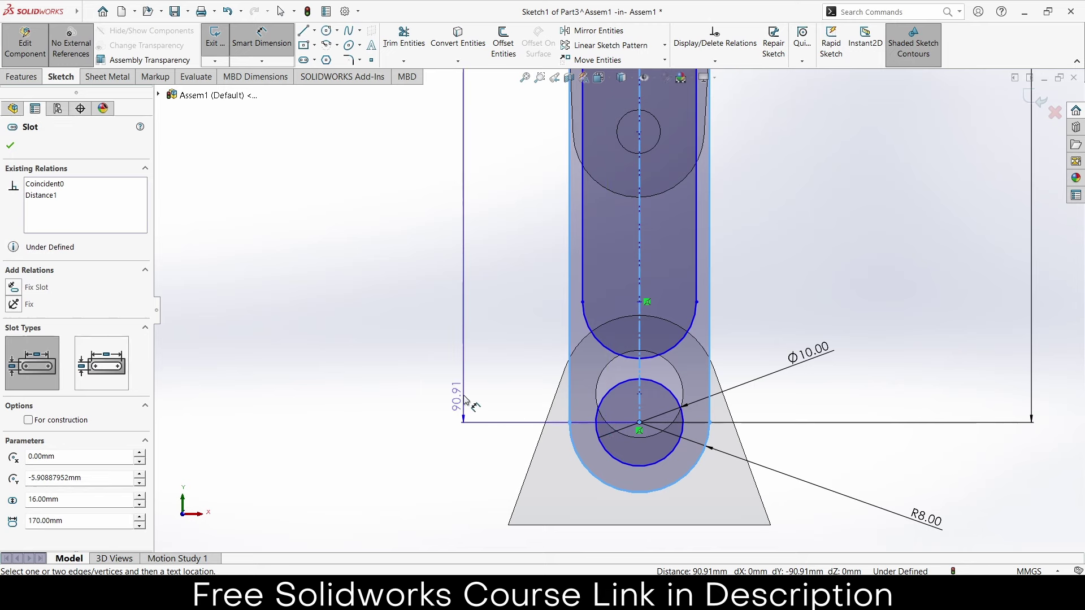
click(463, 395)
text(90)
key(Return)
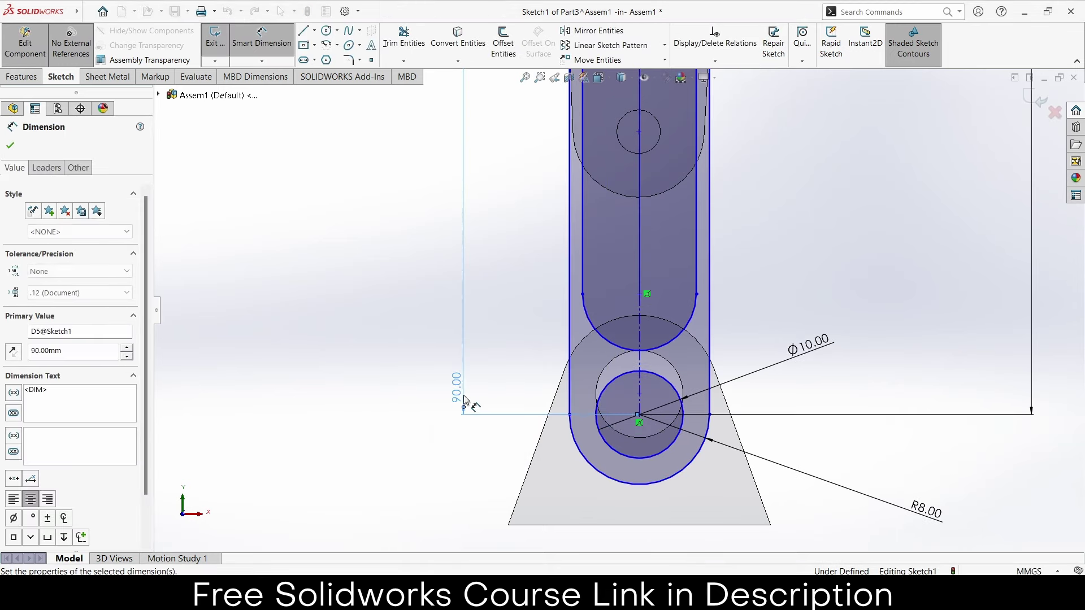
key(Escape)
Step: Align the slot endpoint vertically with the origin
click(642, 418)
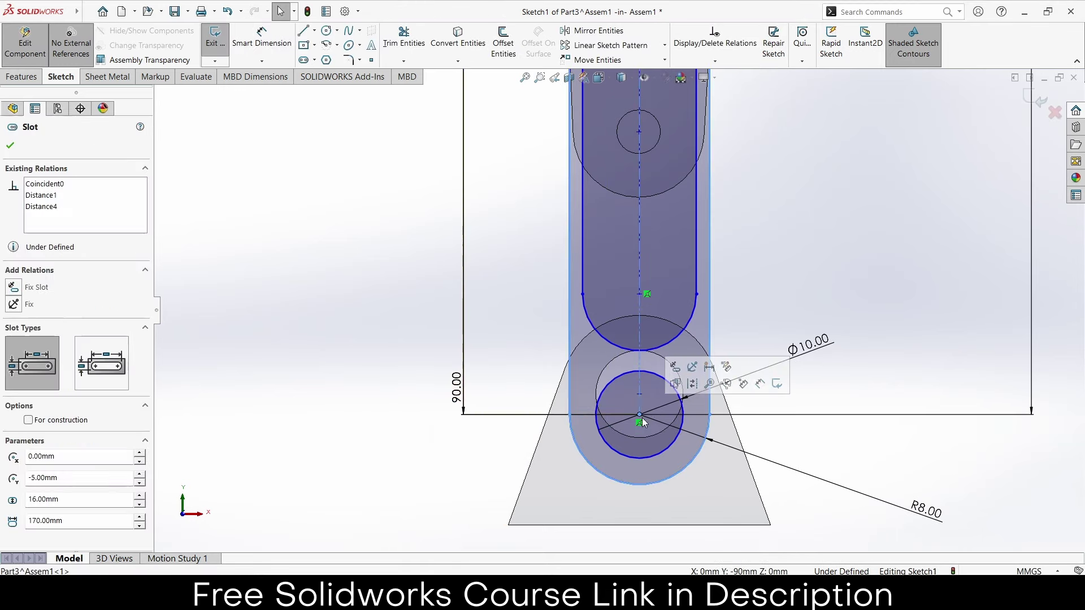
scroll(650, 339, up, 5)
scroll(624, 127, down, 5)
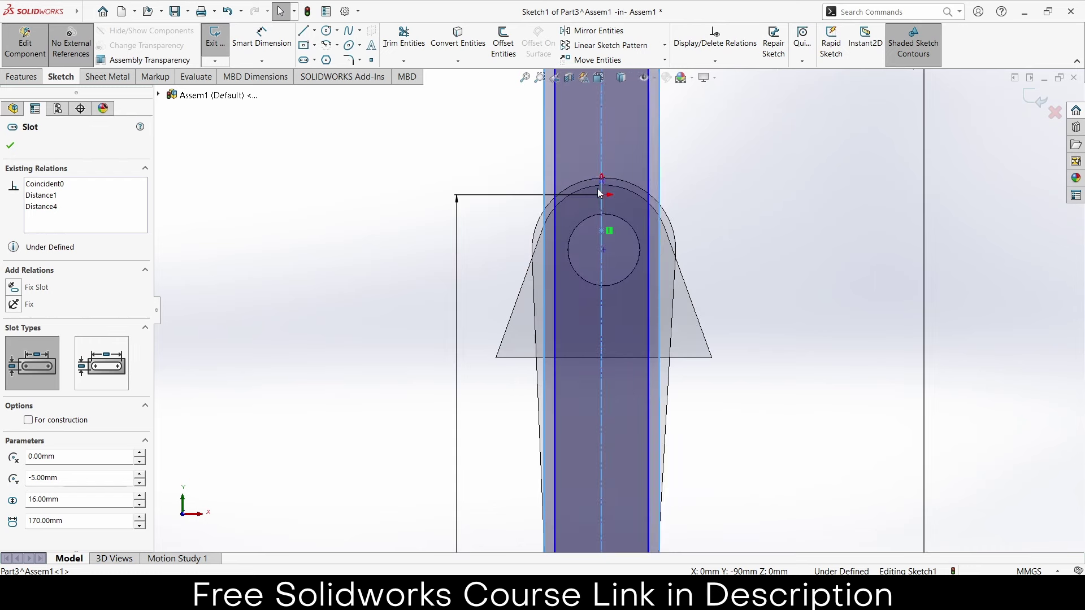
click(601, 194)
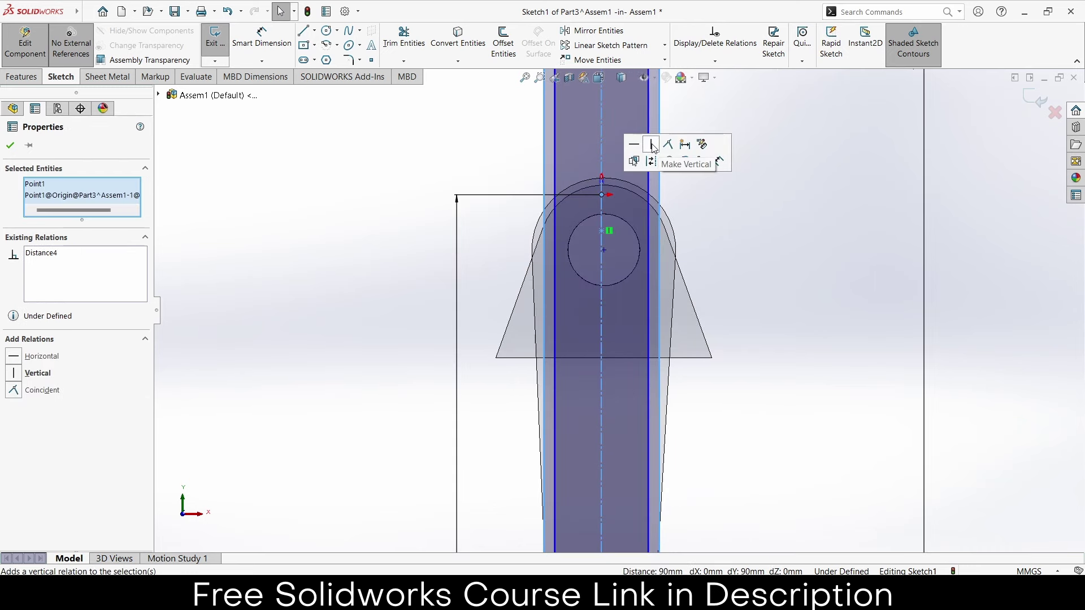
click(652, 145)
click(753, 235)
scroll(754, 235, up, 2)
scroll(754, 235, up, 2)
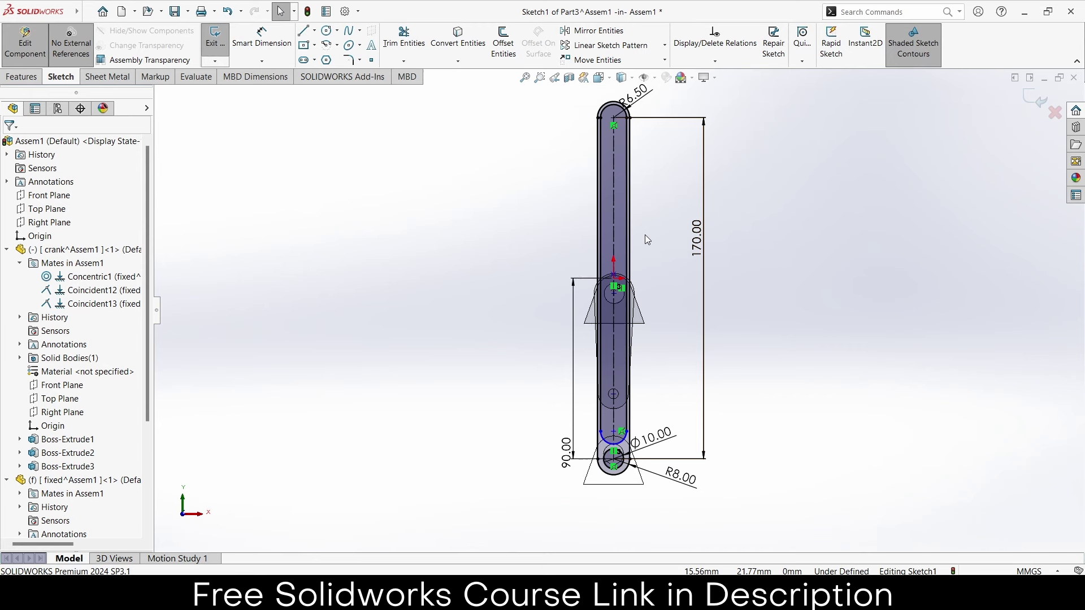
scroll(602, 421, down, 1)
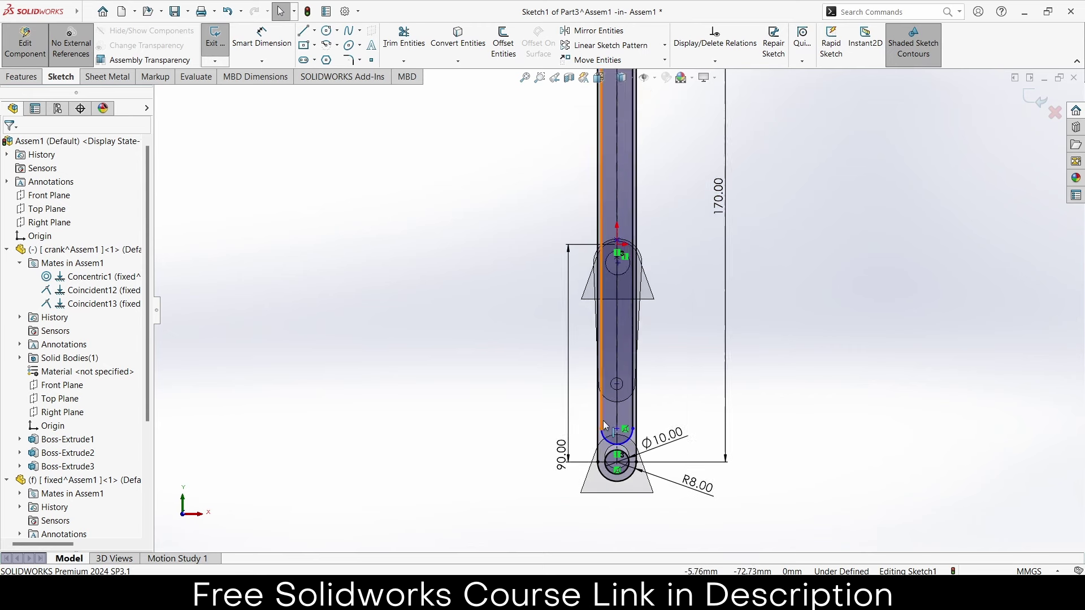
scroll(602, 422, down, 2)
Step: Extrude the link sketch 12 mm as Boss-Extrude1, then exit part editing to the assembly
click(21, 77)
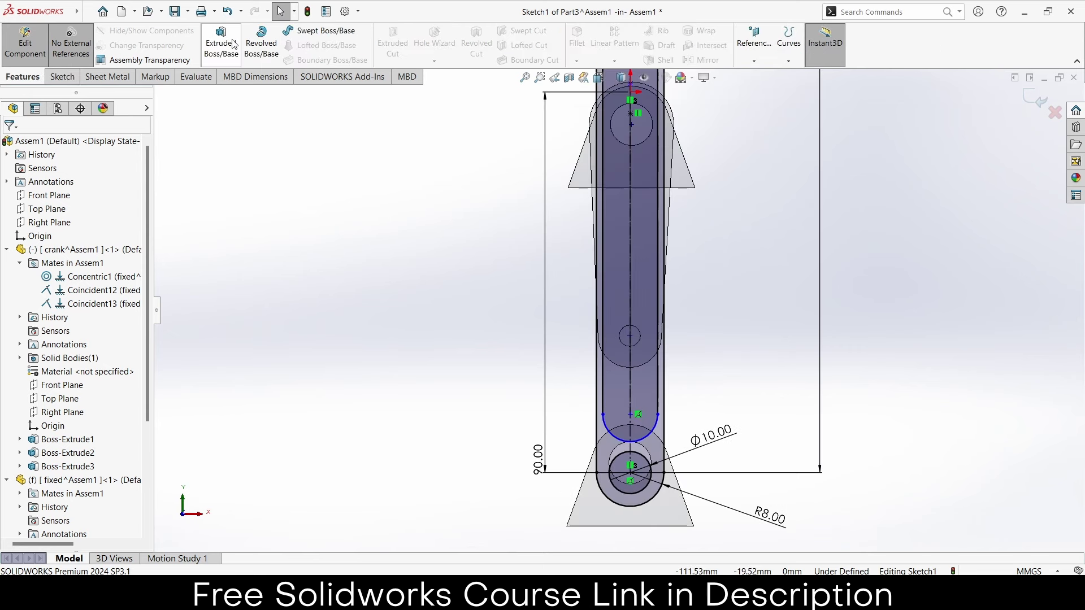
click(221, 42)
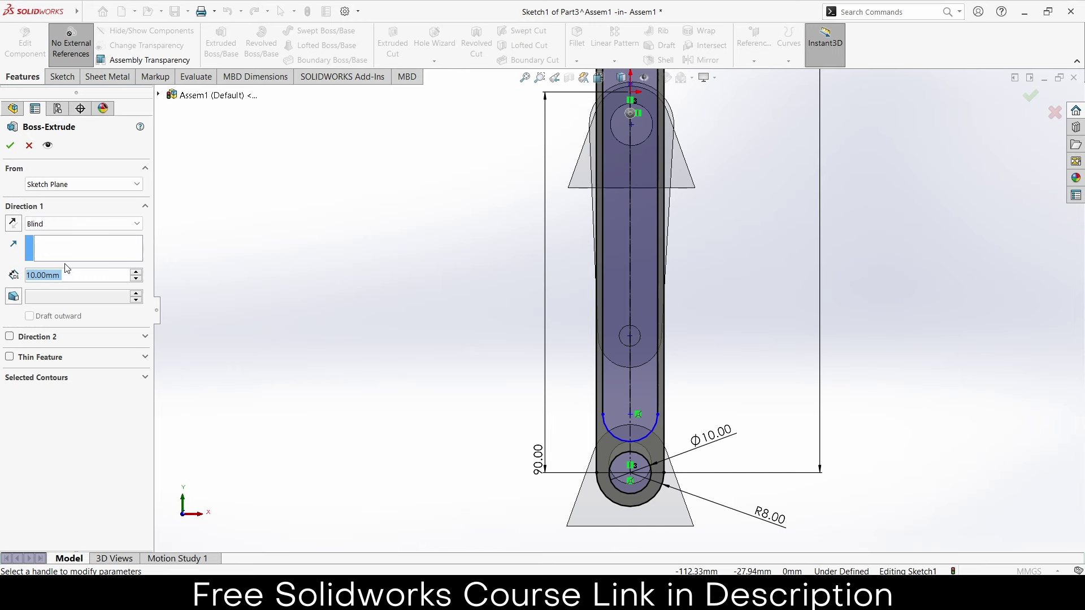
text(12)
key(Return)
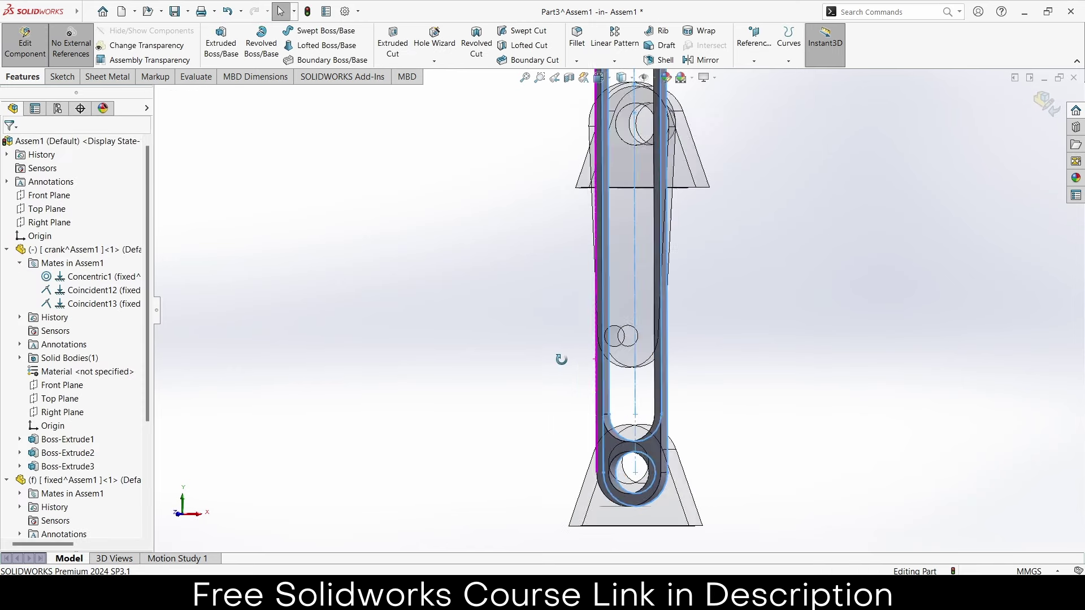
mouse_move(561, 359)
middle_down()
mouse_move(477, 375)
mouse_move(581, 389)
middle_up()
click(635, 378)
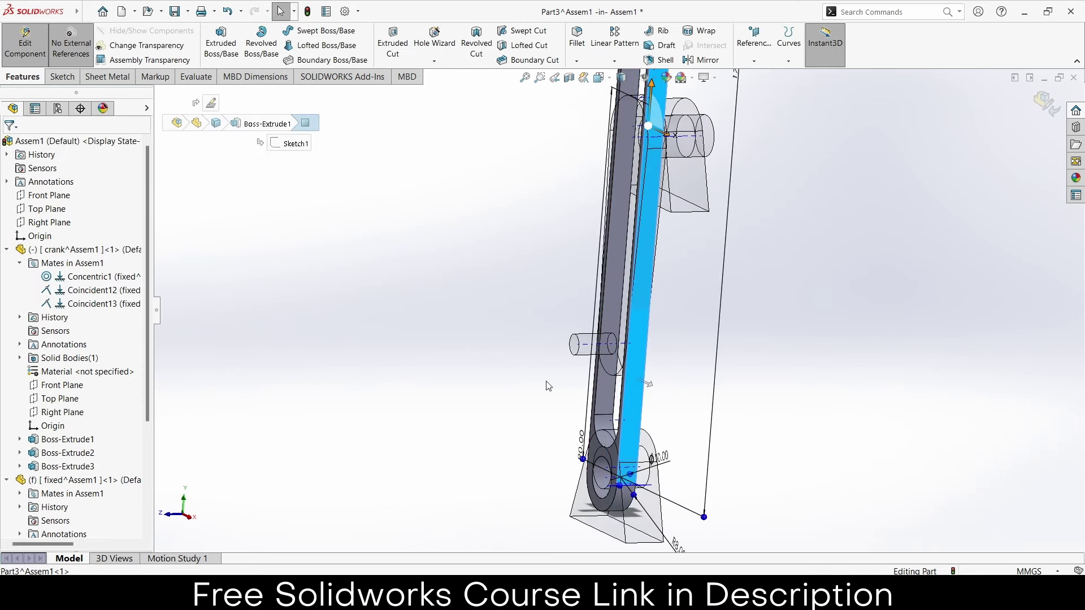
click(1028, 104)
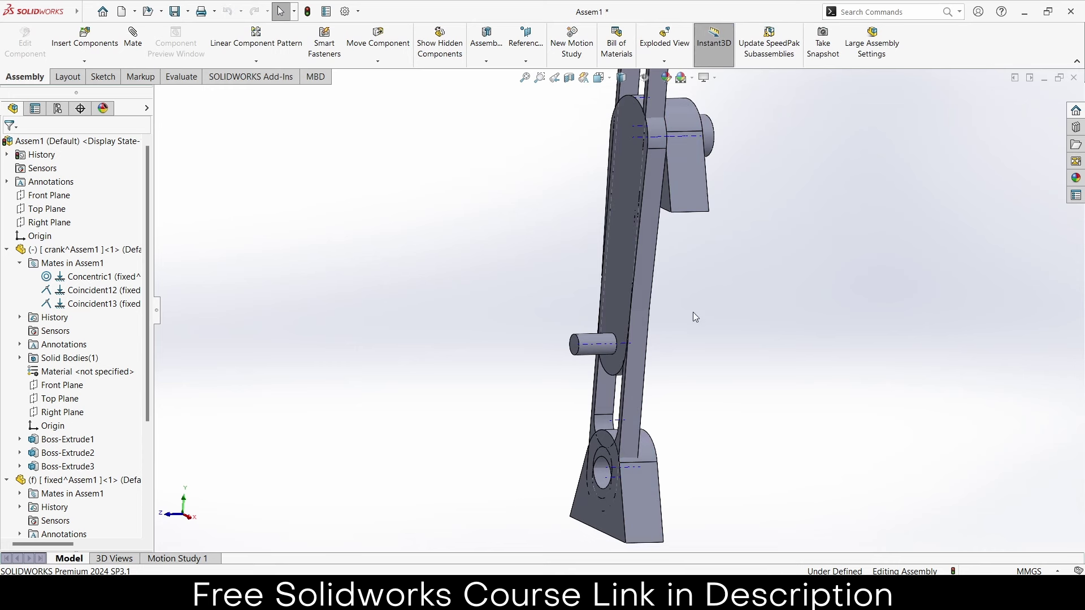
Step: Check whether the new link can move and list the fixed base's mates
click(645, 347)
click(737, 345)
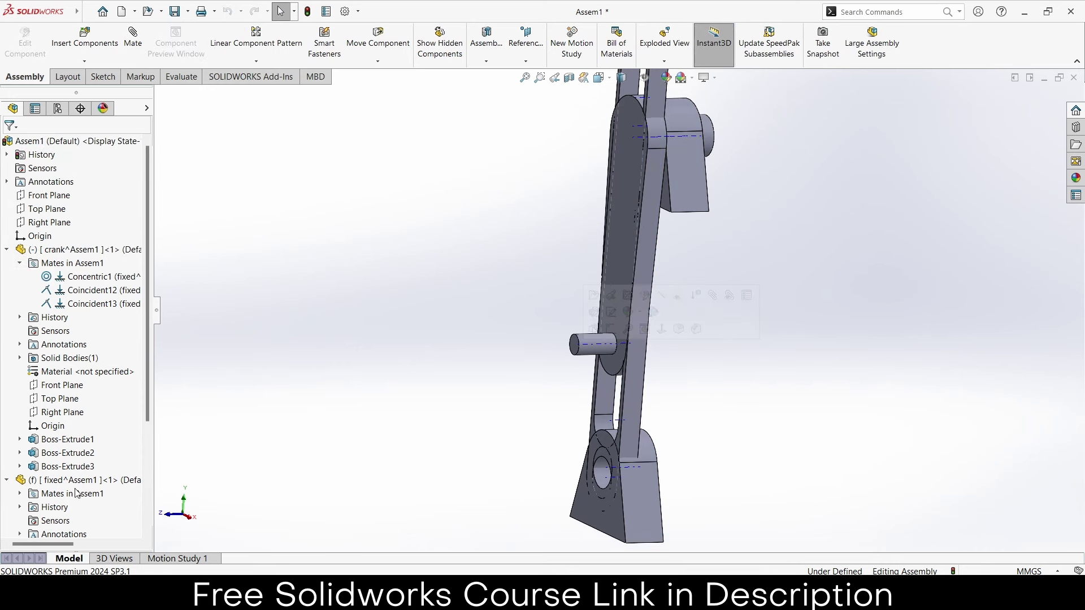
click(20, 495)
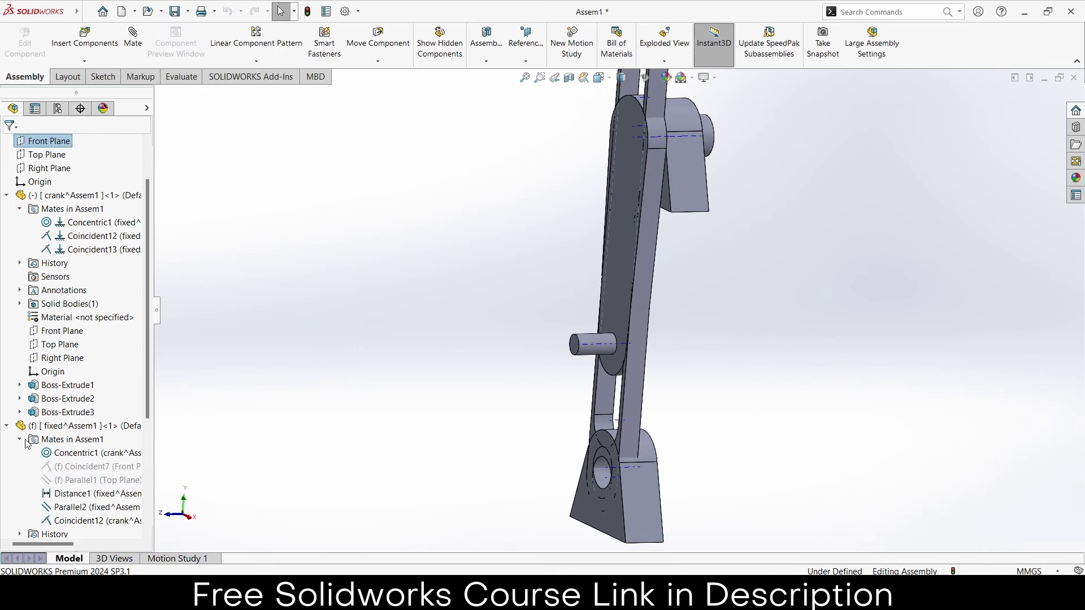
scroll(115, 468, down, 3)
scroll(115, 469, down, 2)
scroll(113, 472, down, 2)
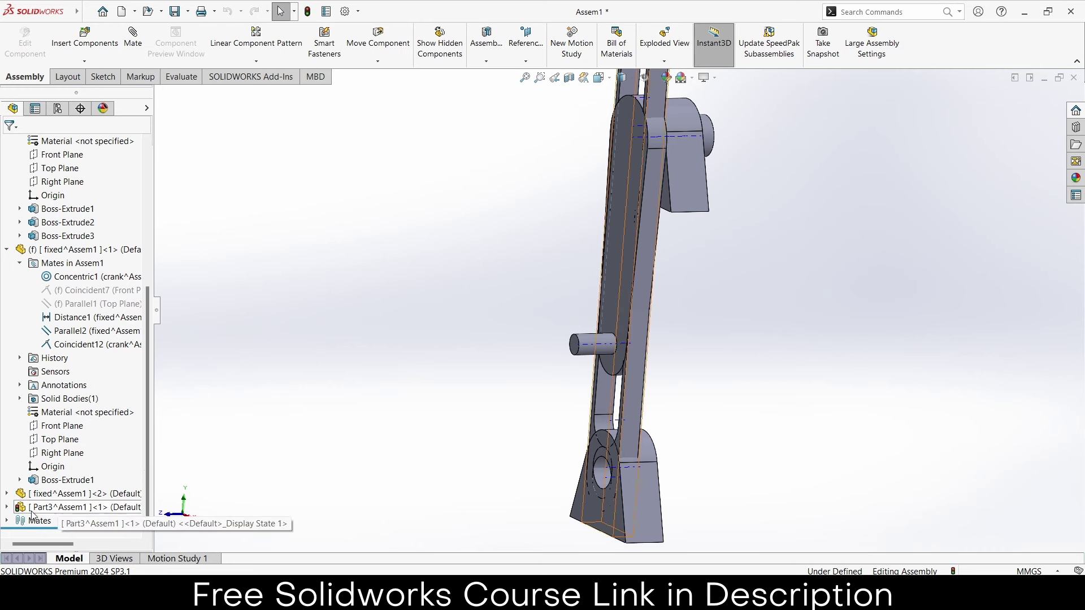
scroll(53, 452, down, 4)
Step: Delete Part3's InPlace3 mate and drag the freed link to a new position
click(20, 385)
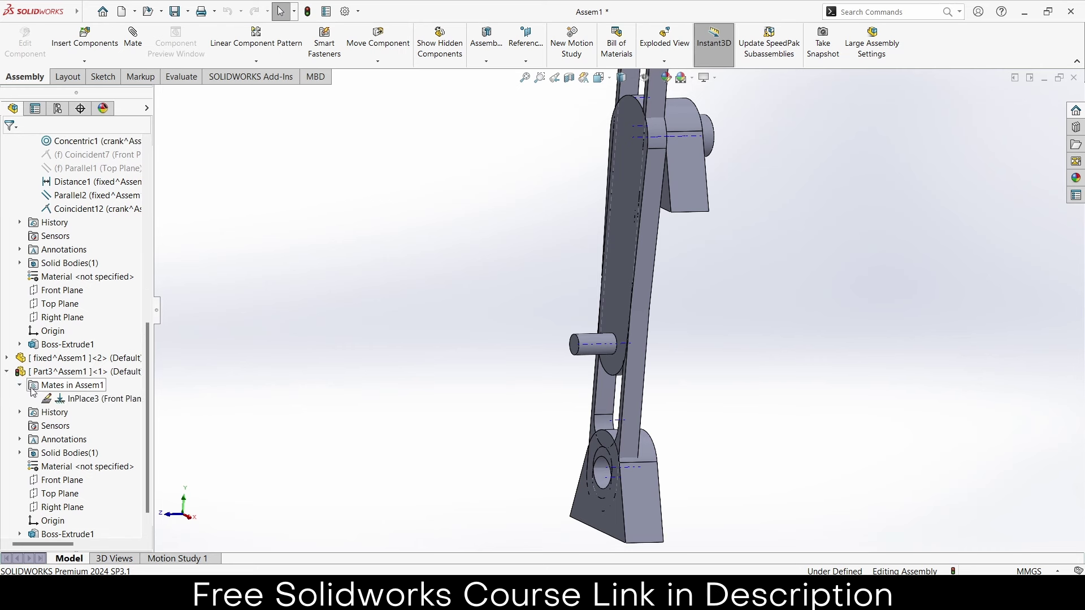
right_click(72, 397)
click(99, 430)
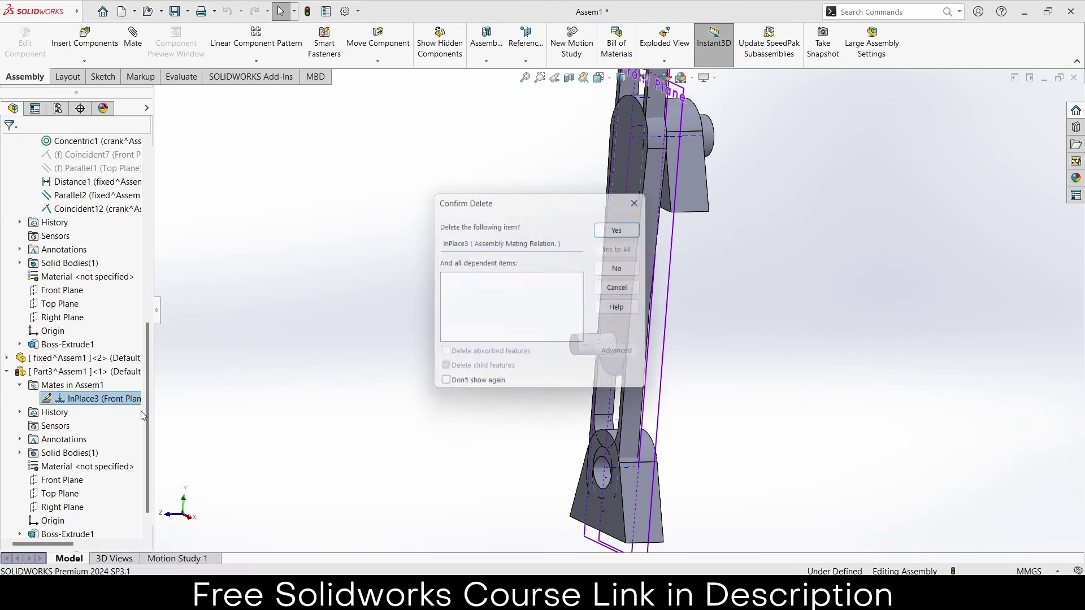
click(625, 222)
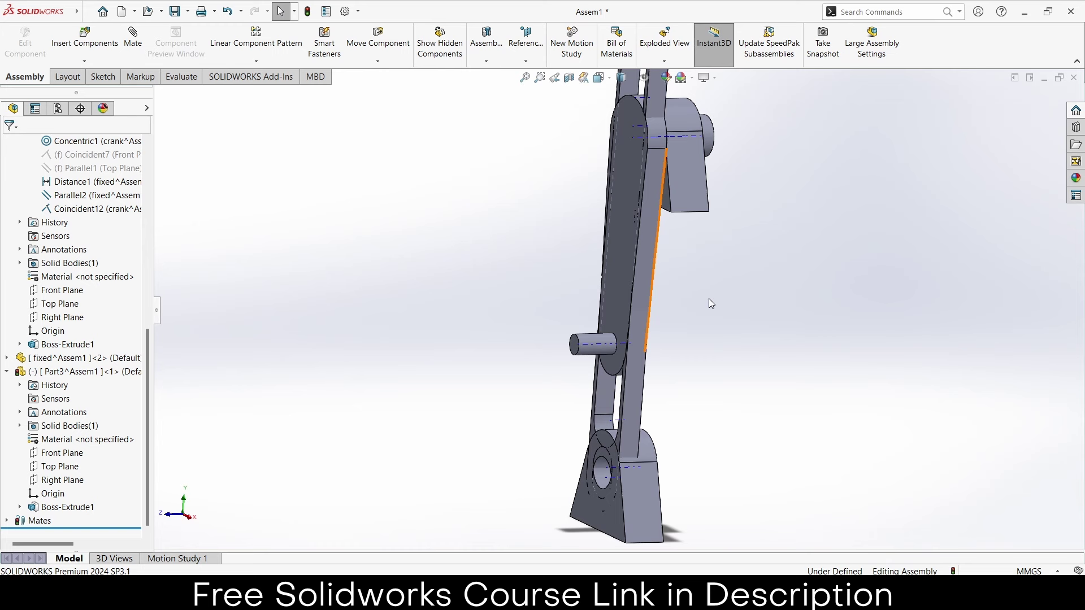
click(646, 289)
drag(623, 304, 652, 338)
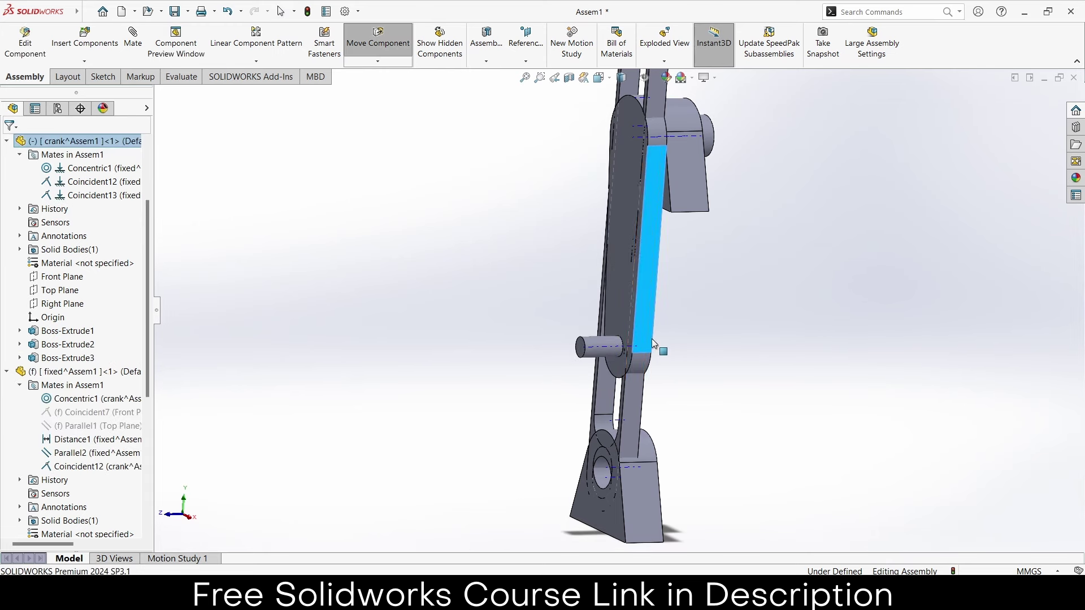
Step: Move the link aside and mate its lower hole concentric to the fixed base hole
click(602, 405)
drag(601, 406, 558, 398)
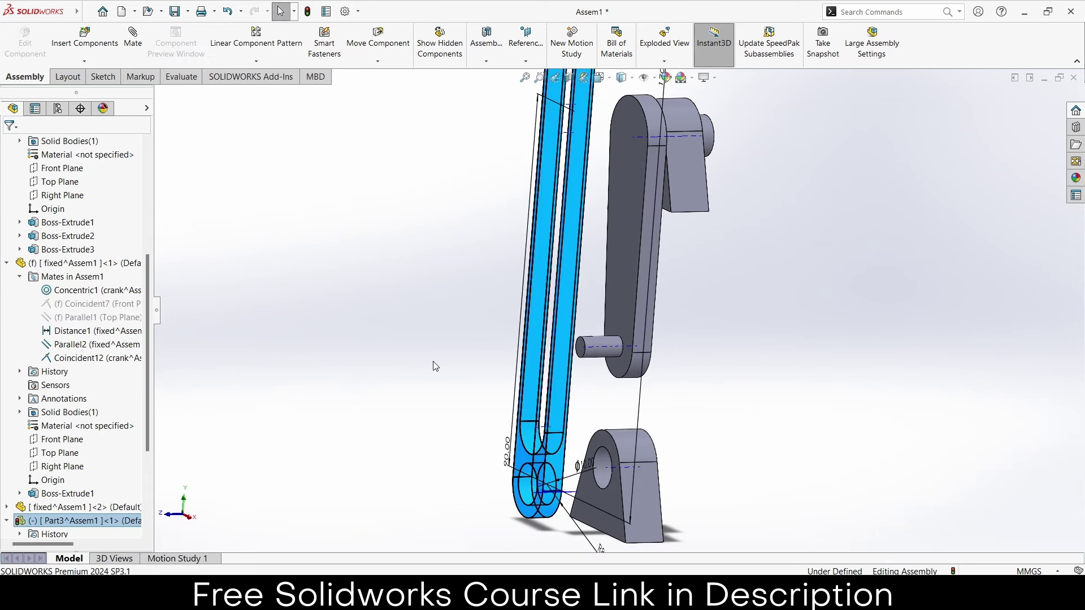
click(436, 365)
key(m)
scroll(506, 494, up, 3)
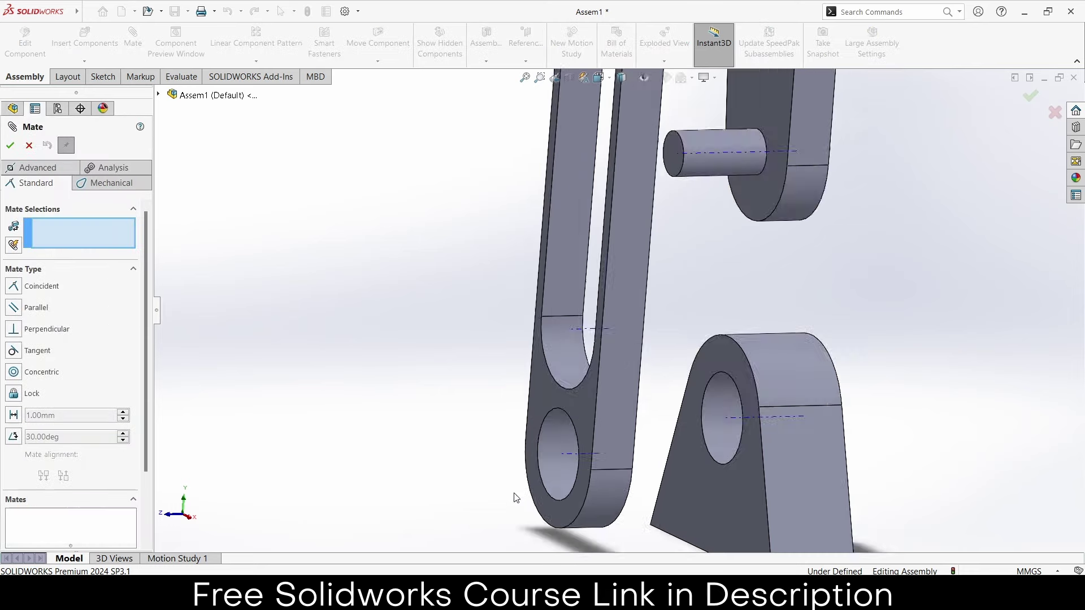
scroll(572, 456, up, 3)
click(571, 456)
click(838, 336)
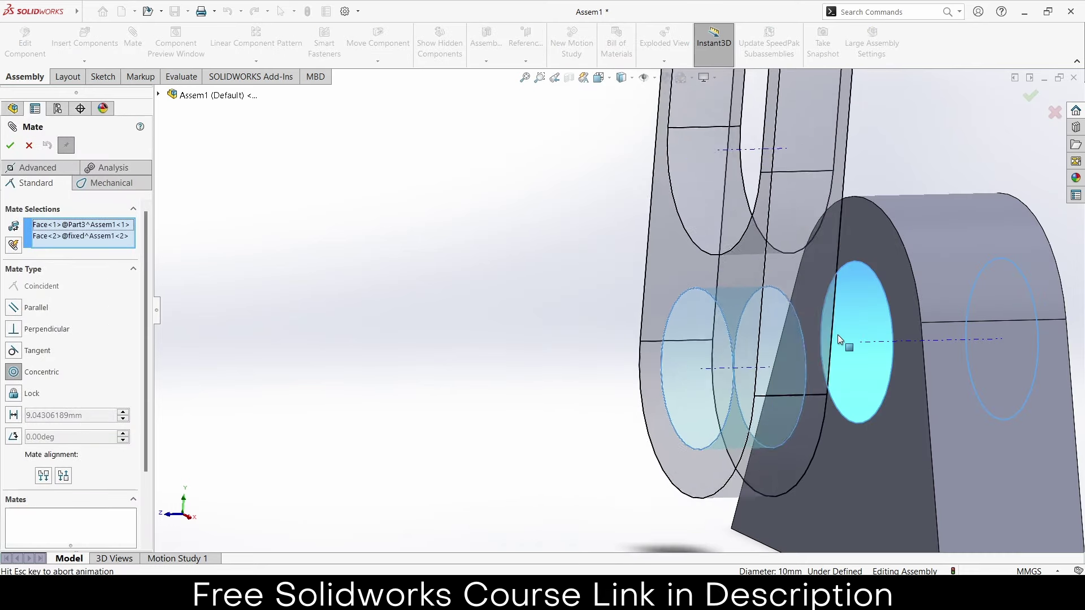
click(1010, 355)
Step: Swing the link around its new pivot to test it, then close the Mate tool
scroll(997, 347, up, 2)
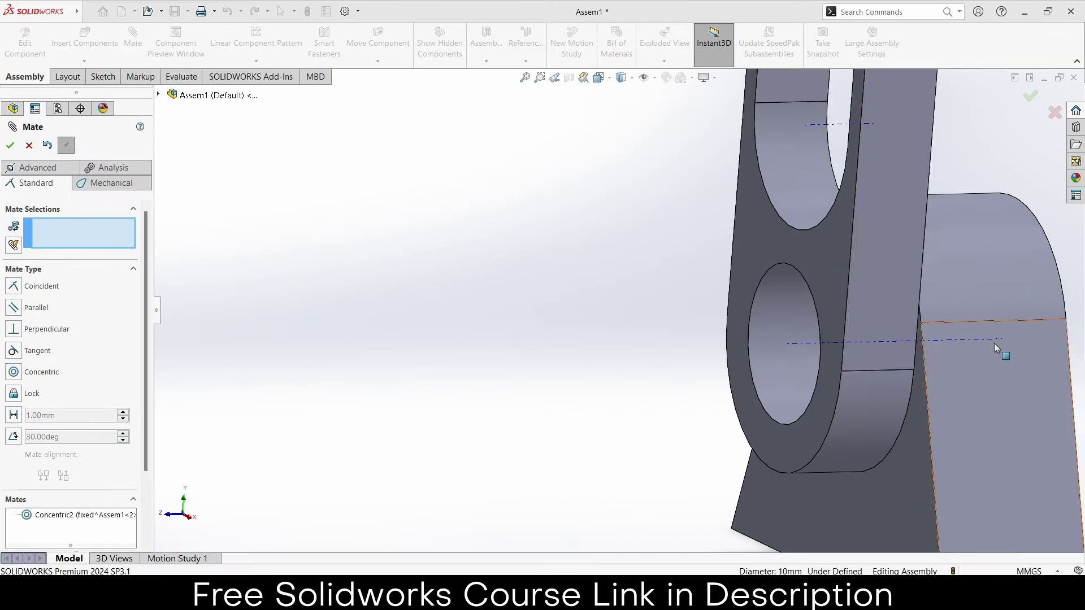
scroll(873, 259, up, 4)
scroll(823, 236, up, 3)
scroll(795, 217, up, 3)
scroll(703, 188, down, 1)
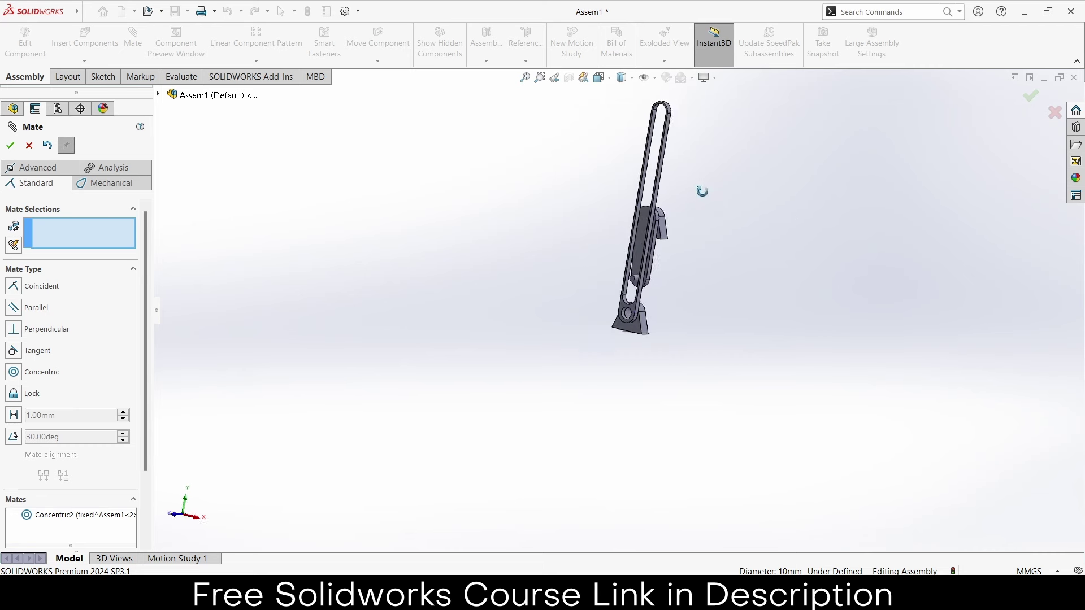
scroll(672, 232, down, 2)
scroll(663, 239, down, 3)
scroll(597, 311, down, 3)
drag(598, 311, 586, 330)
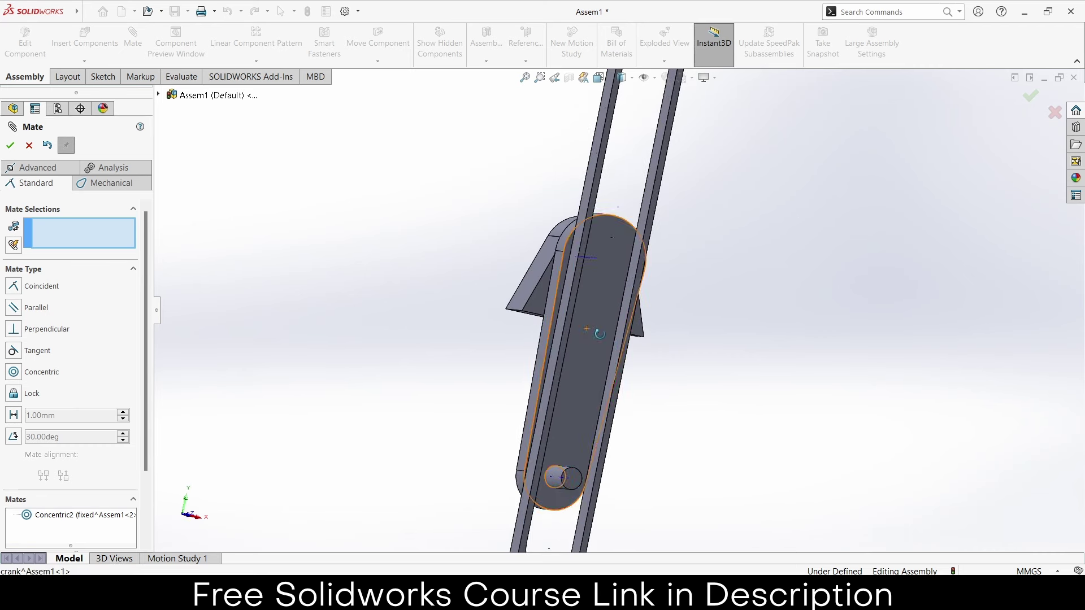
mouse_move(585, 330)
middle_down()
mouse_move(448, 315)
mouse_move(478, 315)
mouse_move(518, 338)
middle_up()
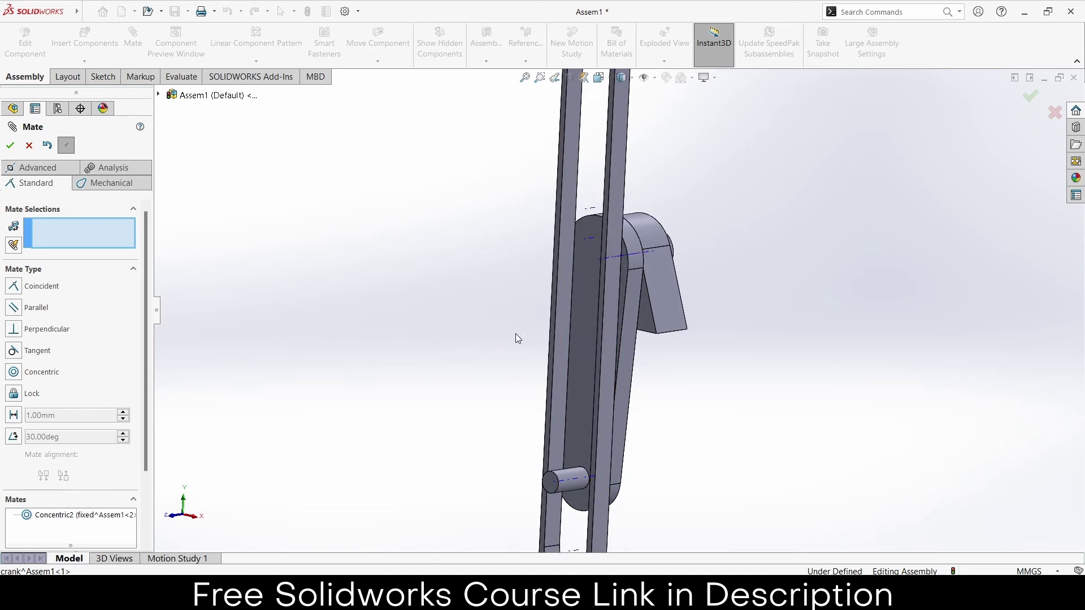
click(28, 149)
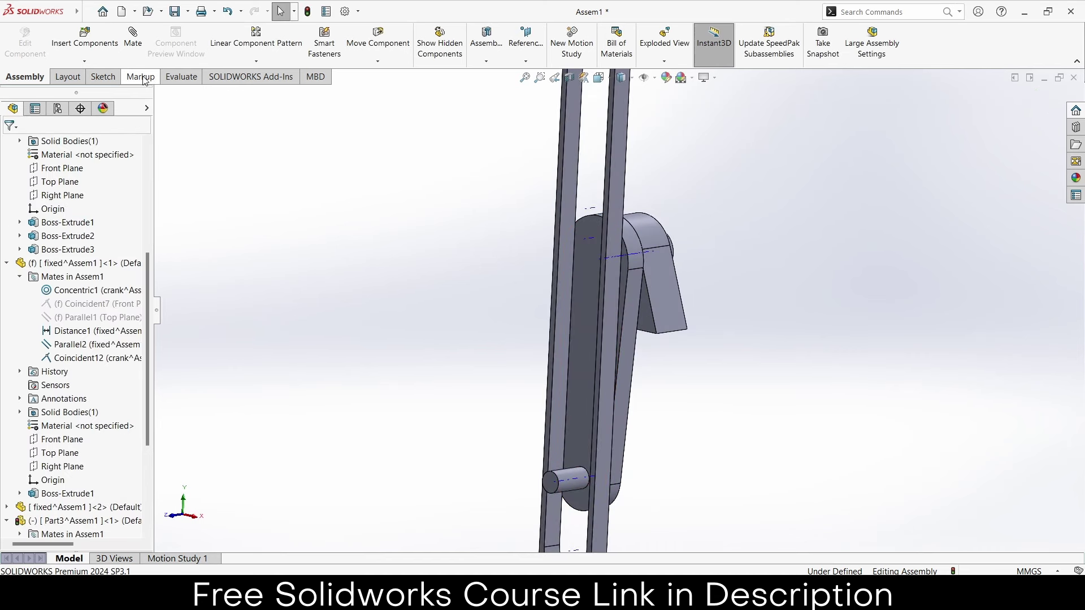
Step: Show the Evaluate tools and zoom toward the top of the slotted link
click(170, 77)
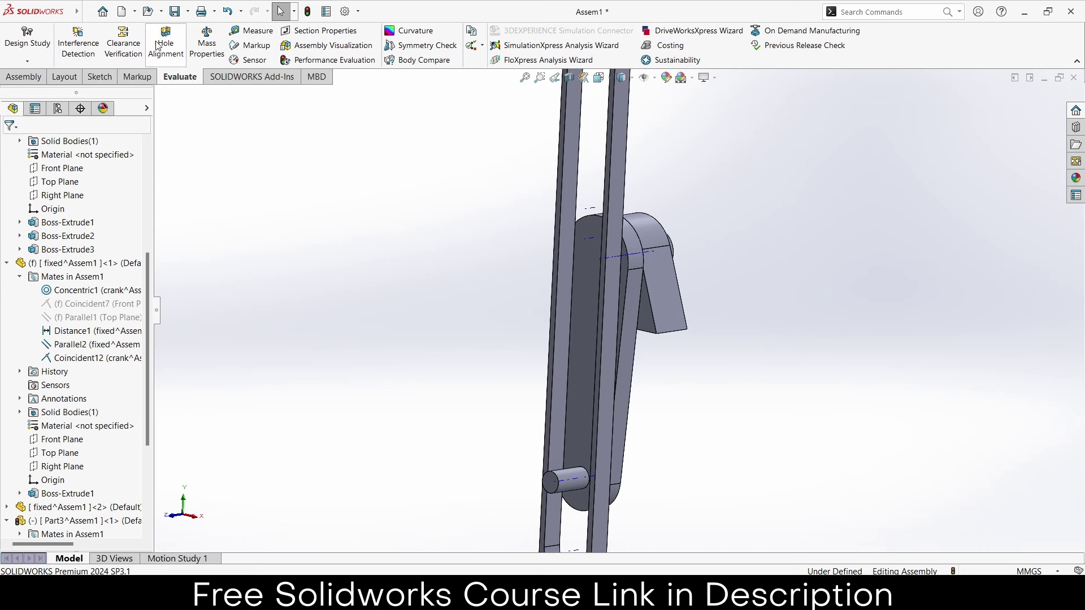
scroll(549, 216, up, 3)
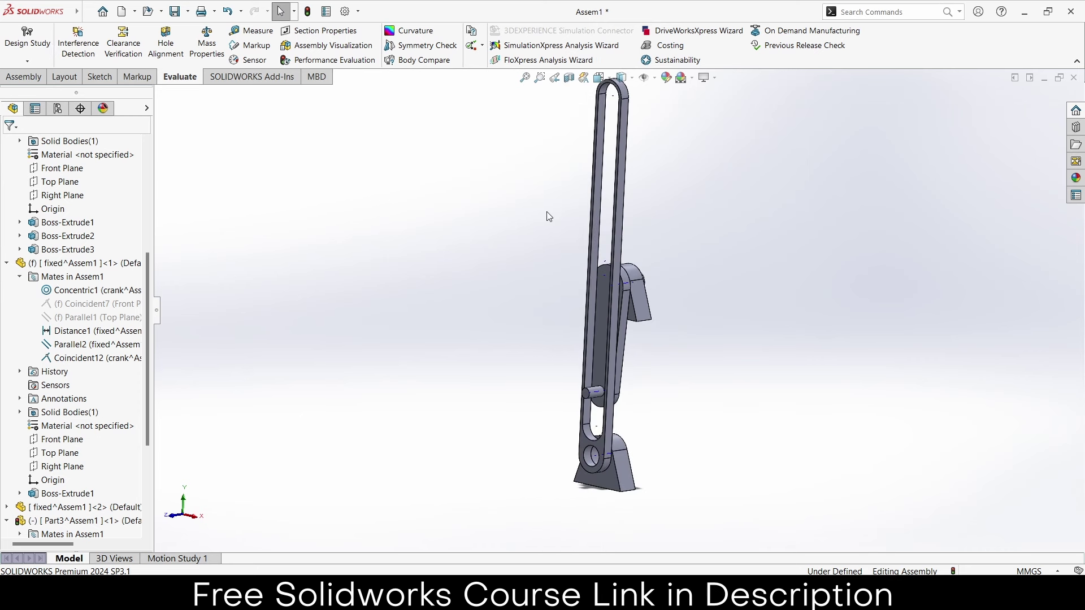
scroll(617, 96, down, 2)
scroll(613, 135, down, 3)
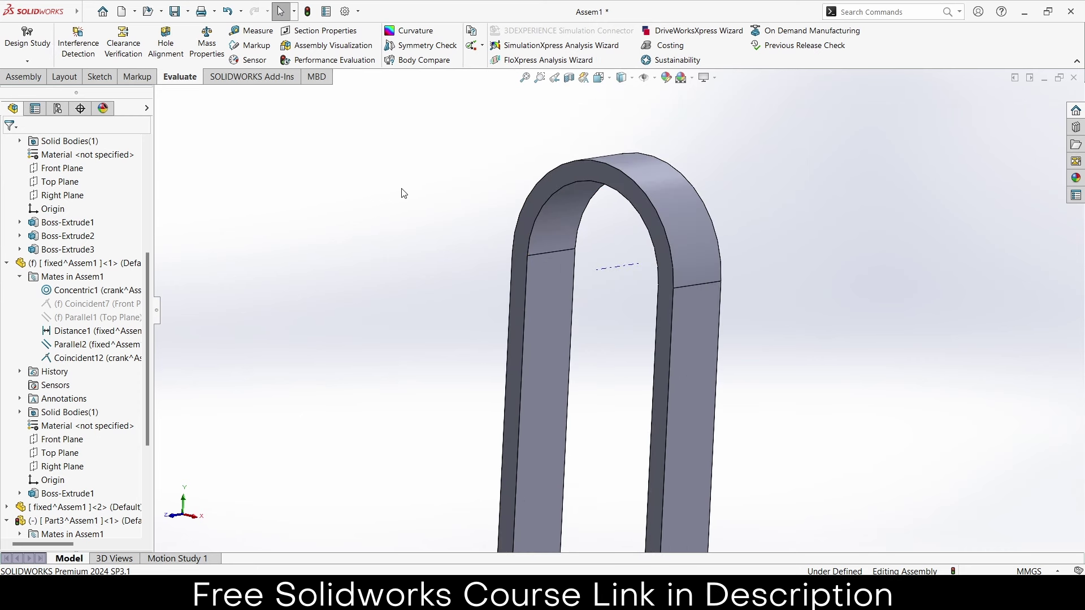
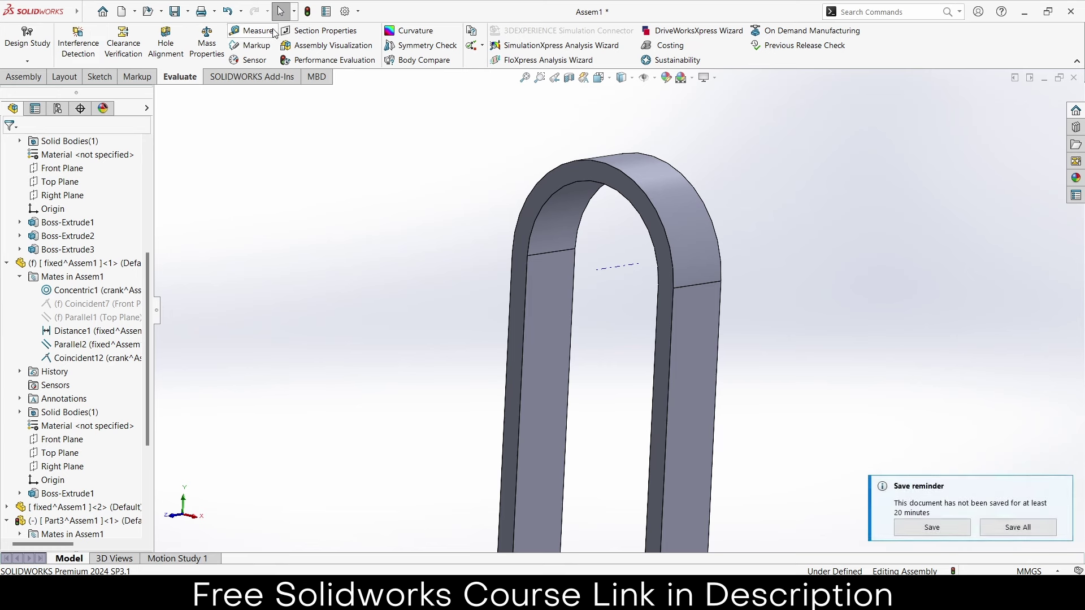
Step: Measure the slot's inner arc edge (radius 6.5 mm), then reorient the view toward the link's lower end
click(275, 34)
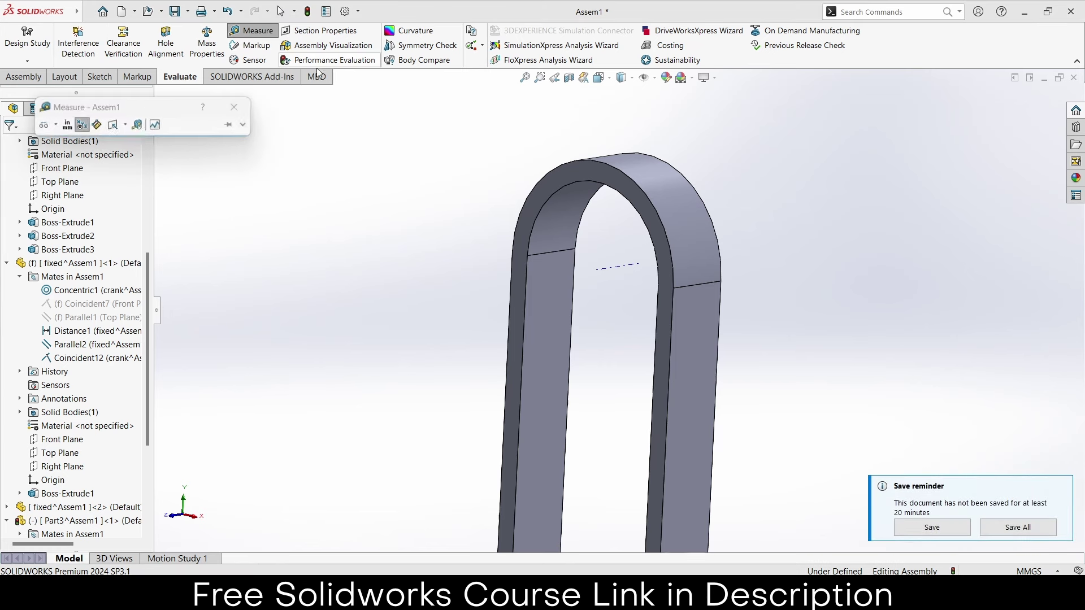
click(562, 191)
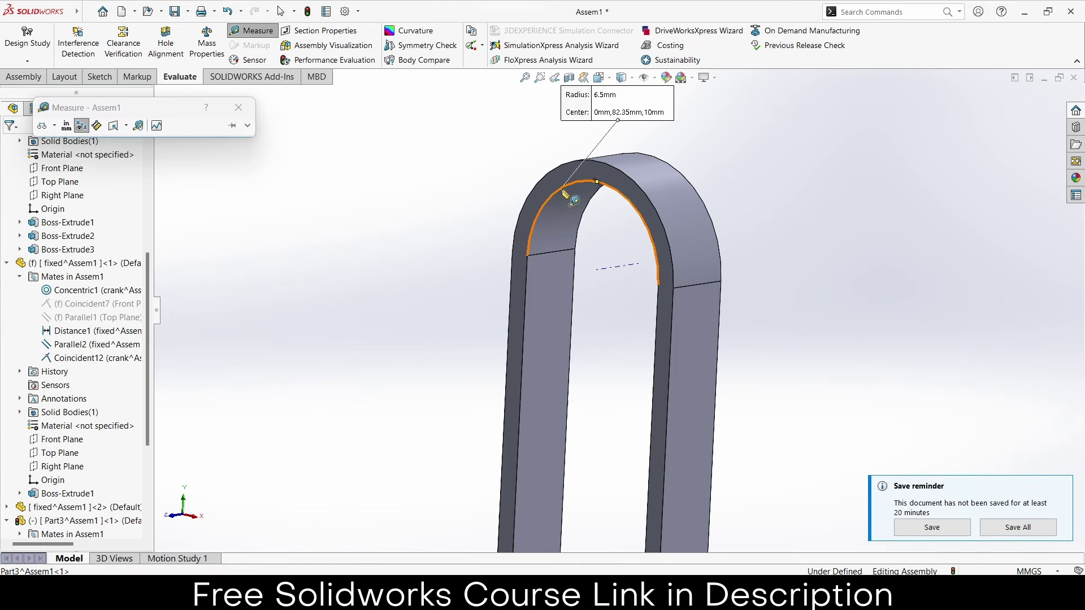
click(238, 108)
scroll(605, 373, up, 3)
scroll(622, 436, up, 3)
scroll(596, 496, up, 2)
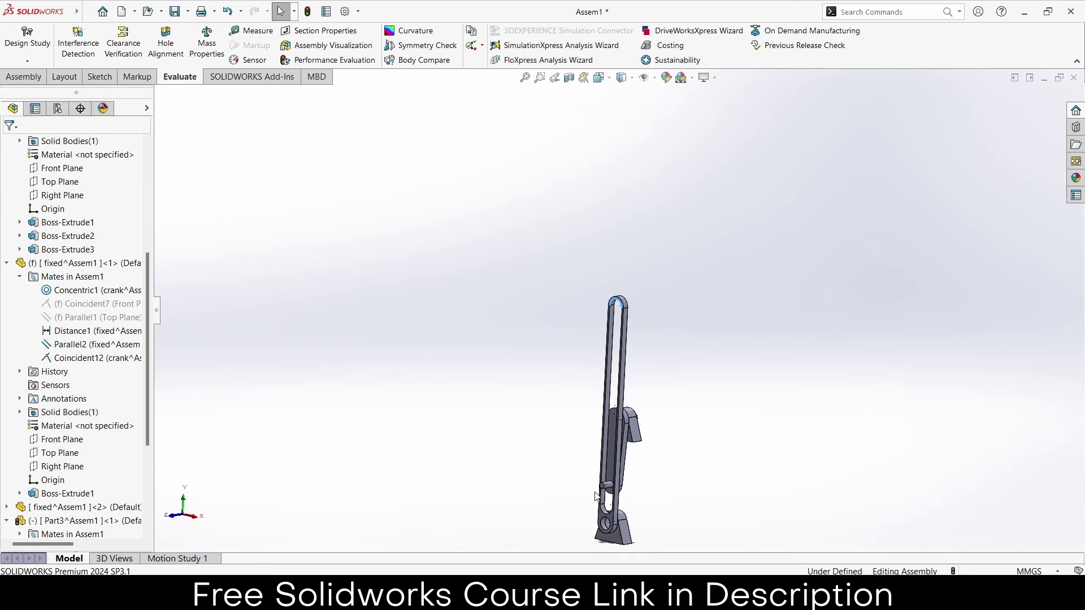
scroll(597, 496, down, 3)
scroll(628, 440, down, 4)
middle_drag(628, 440, 671, 423)
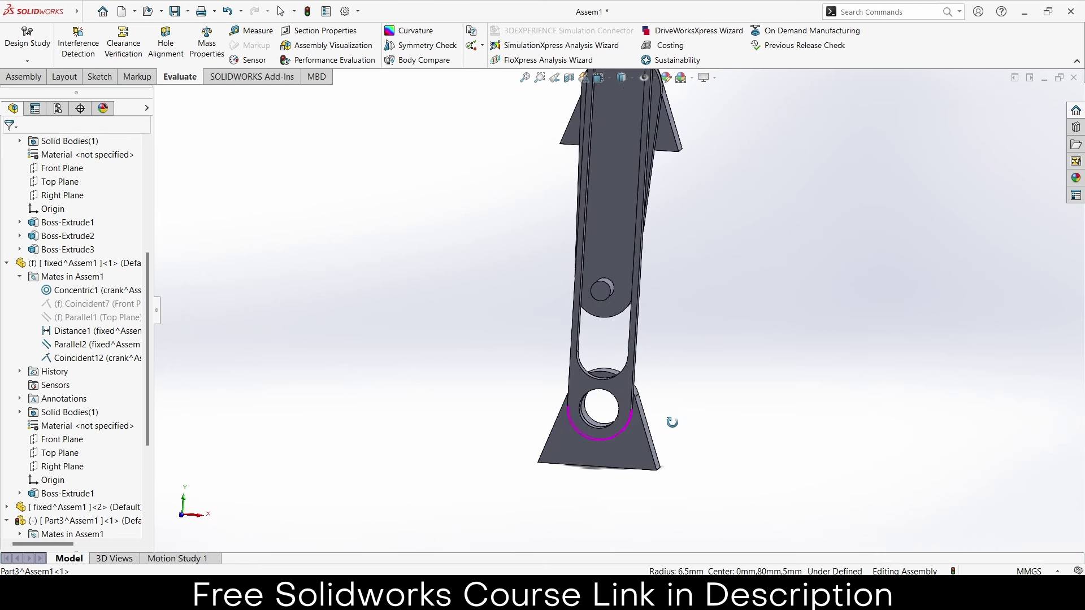
scroll(615, 356, down, 2)
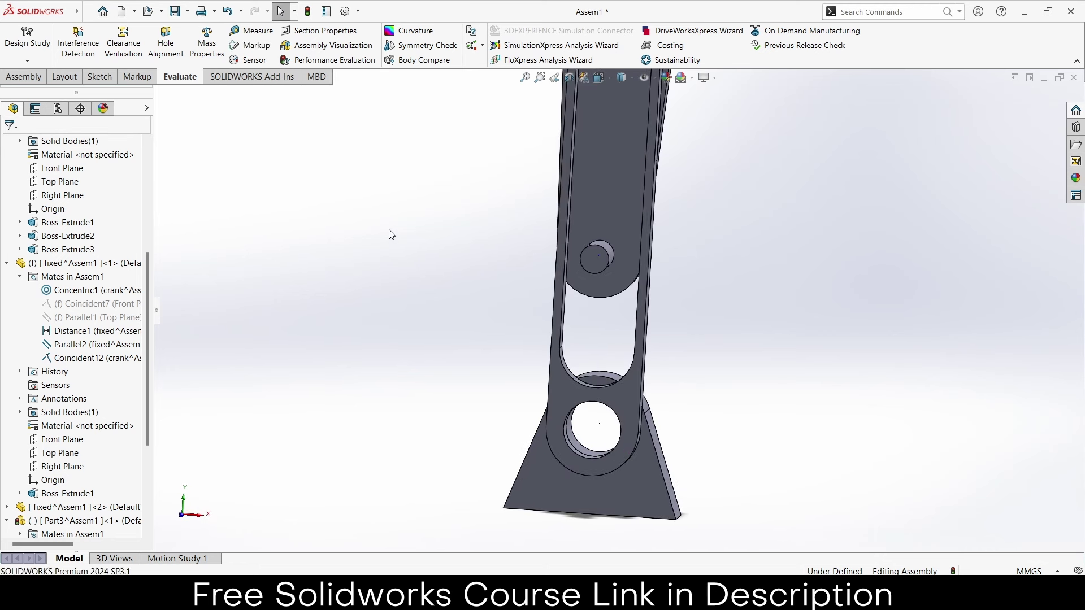
Step: Insert a new part, Part4, in the assembly with Sketch1 on a slotted-link face
click(42, 81)
click(88, 61)
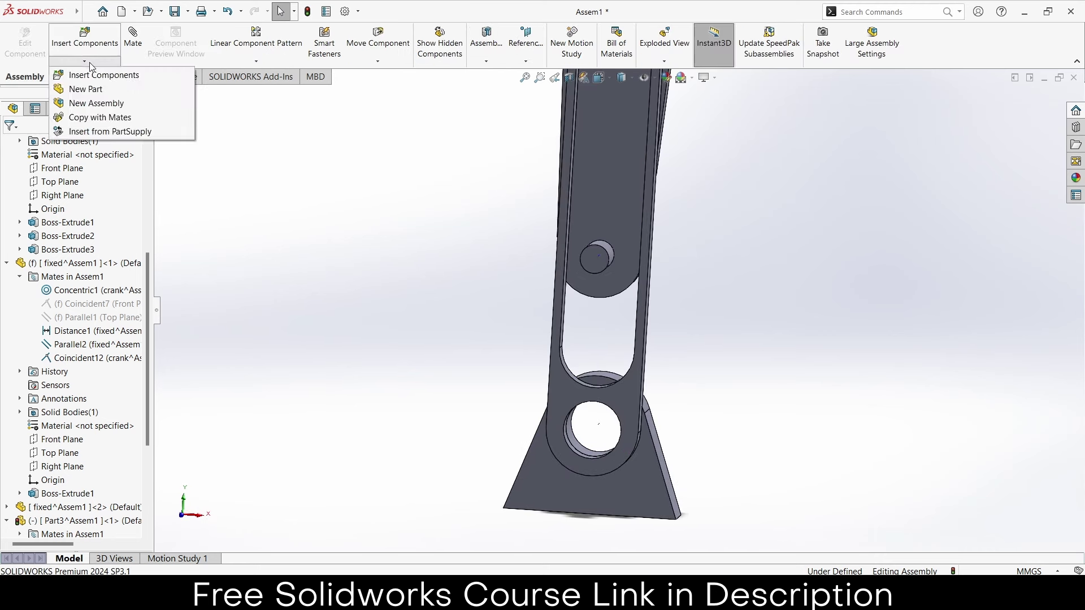
click(97, 94)
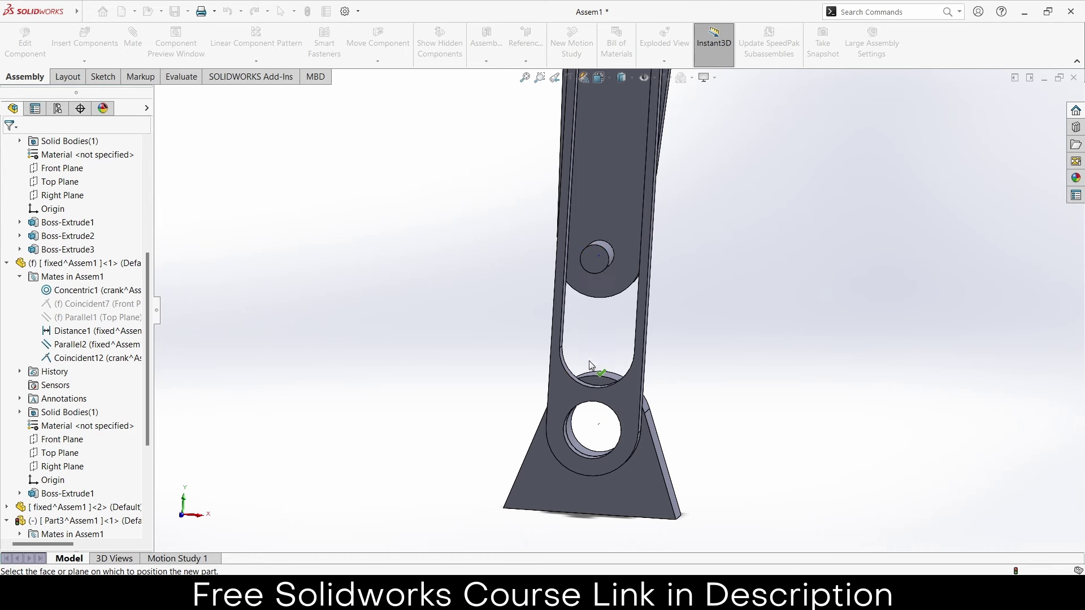
click(599, 198)
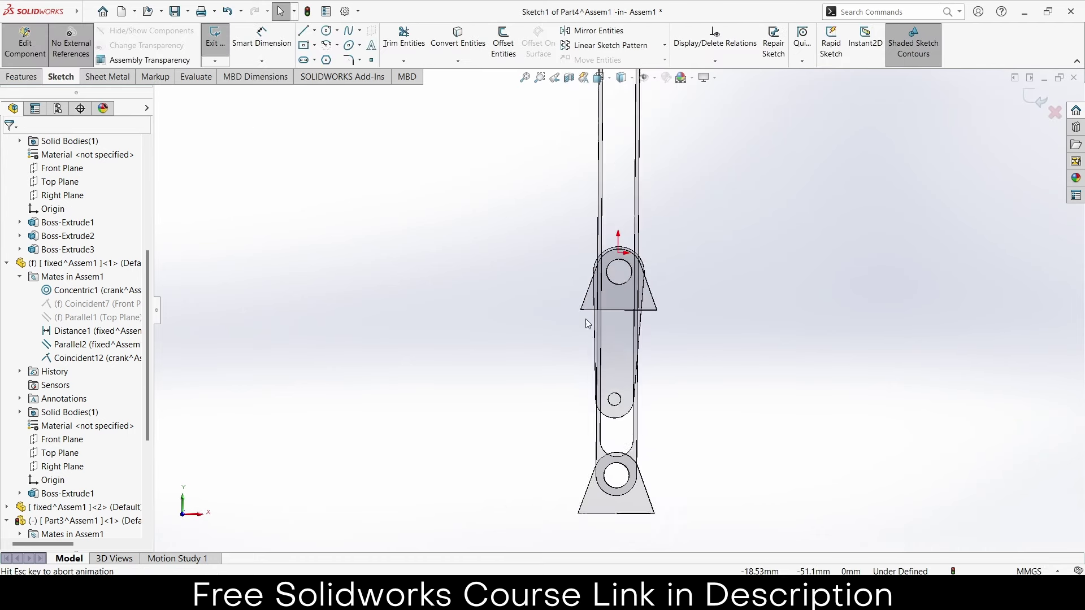
scroll(626, 283, down, 2)
scroll(626, 287, down, 2)
scroll(626, 287, up, 3)
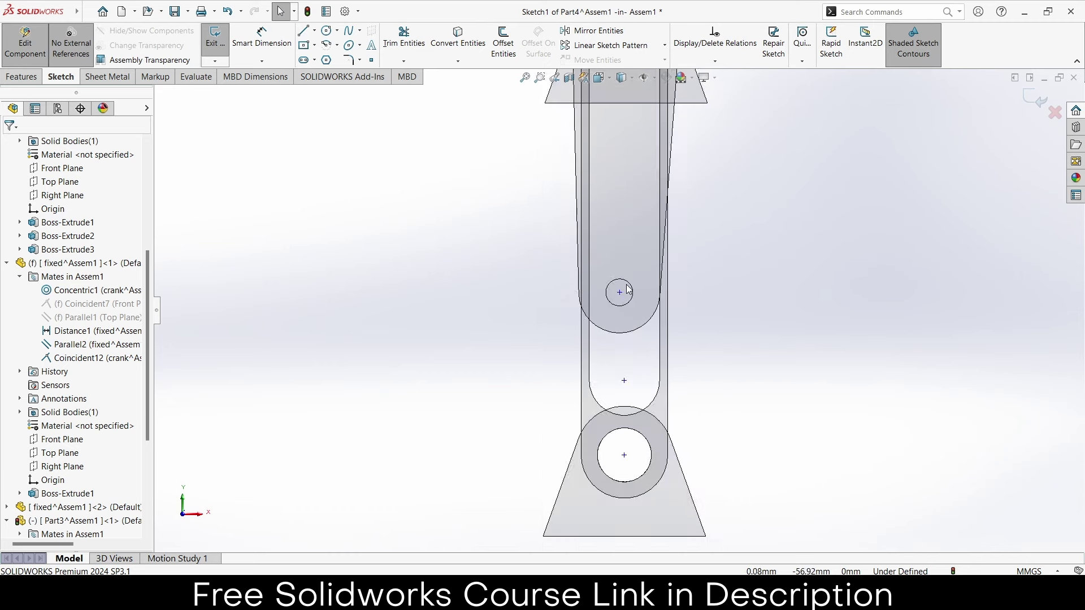
scroll(621, 226, up, 2)
scroll(624, 237, down, 2)
scroll(626, 242, down, 3)
scroll(626, 242, down, 1)
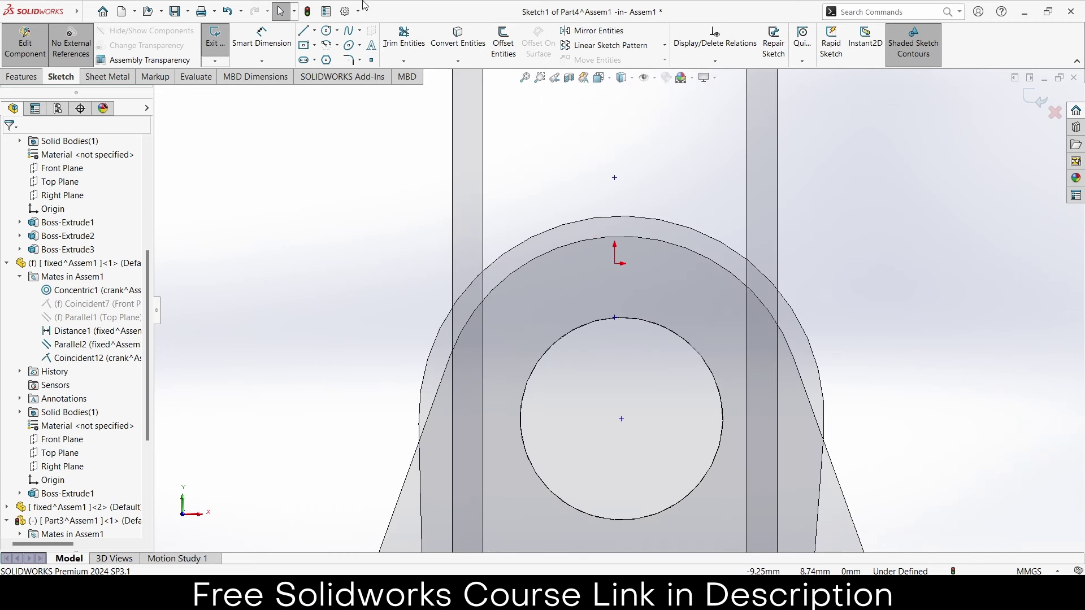
Step: Sketch a circle at the origin and a centre rectangle surrounding it
click(326, 30)
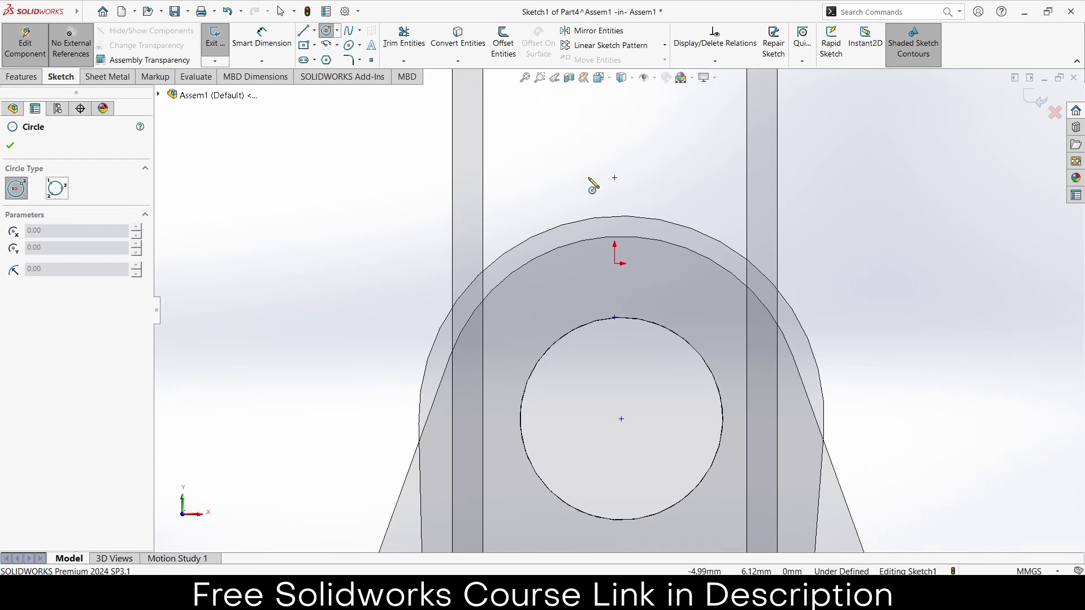
click(614, 263)
click(644, 333)
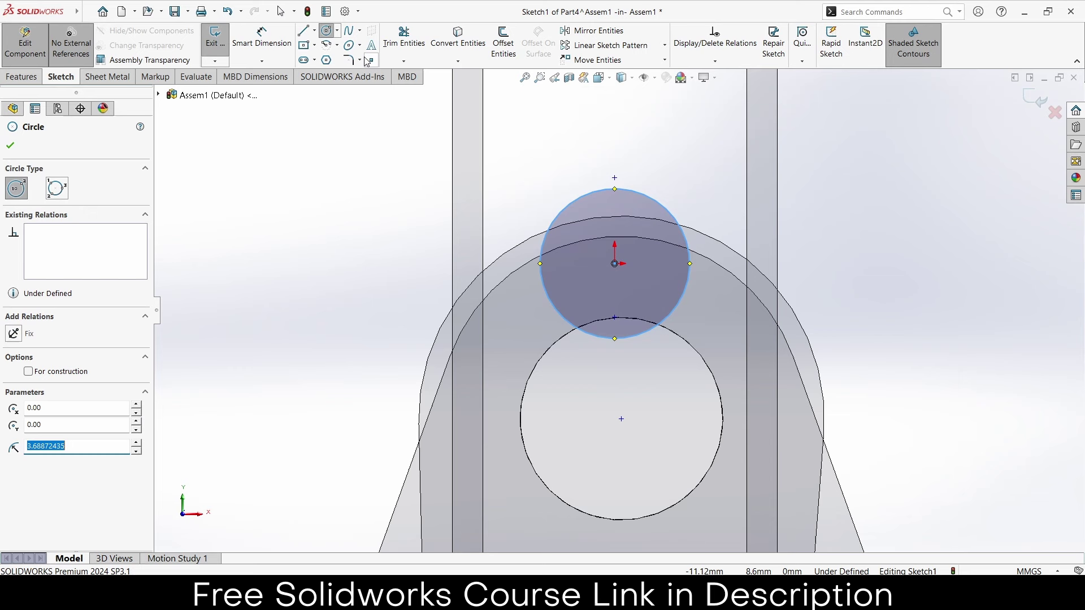
click(313, 45)
click(310, 76)
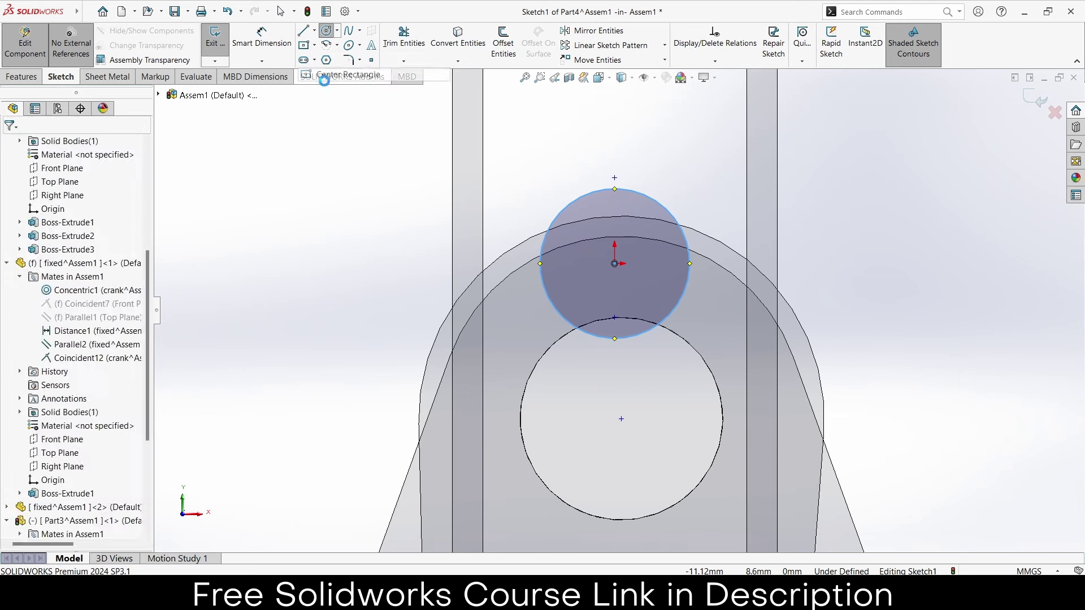
click(614, 263)
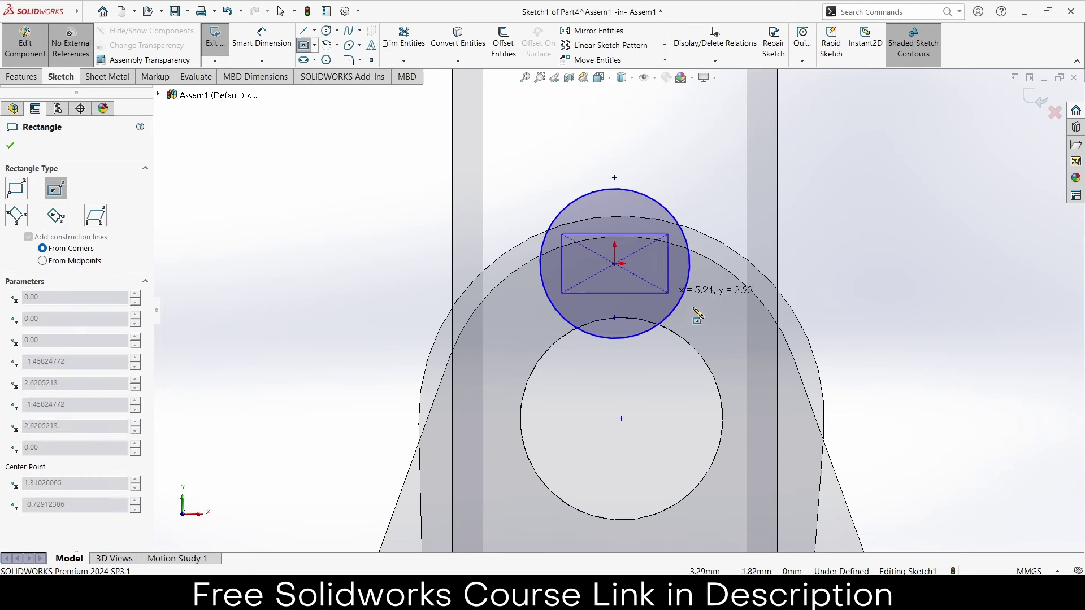
click(740, 367)
Step: Dimension the circle to 10 mm diameter and the rectangle's top edge to 13 mm
click(254, 34)
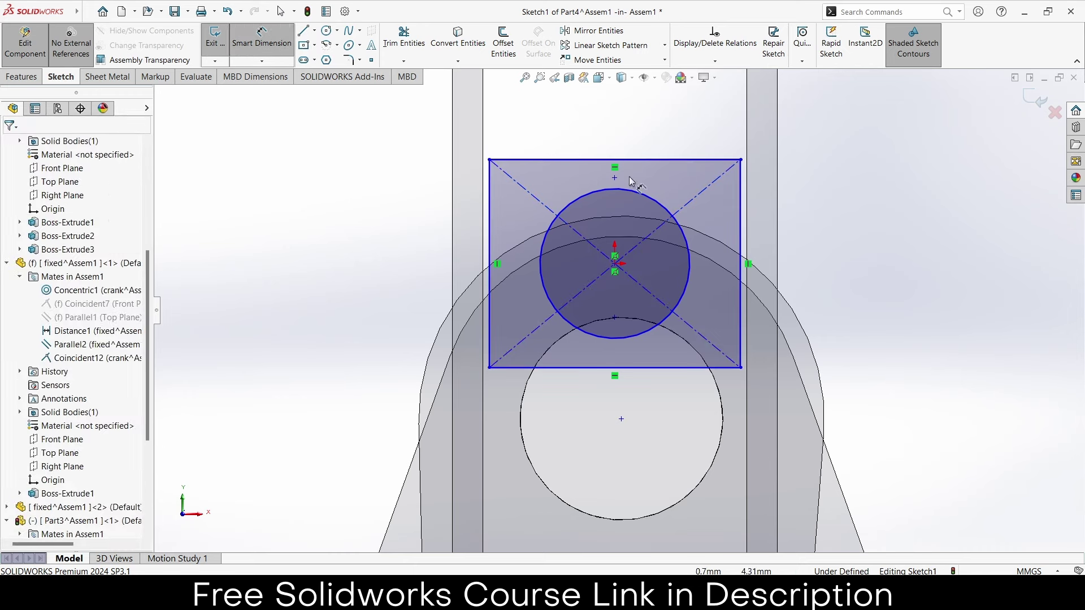
click(685, 262)
click(812, 249)
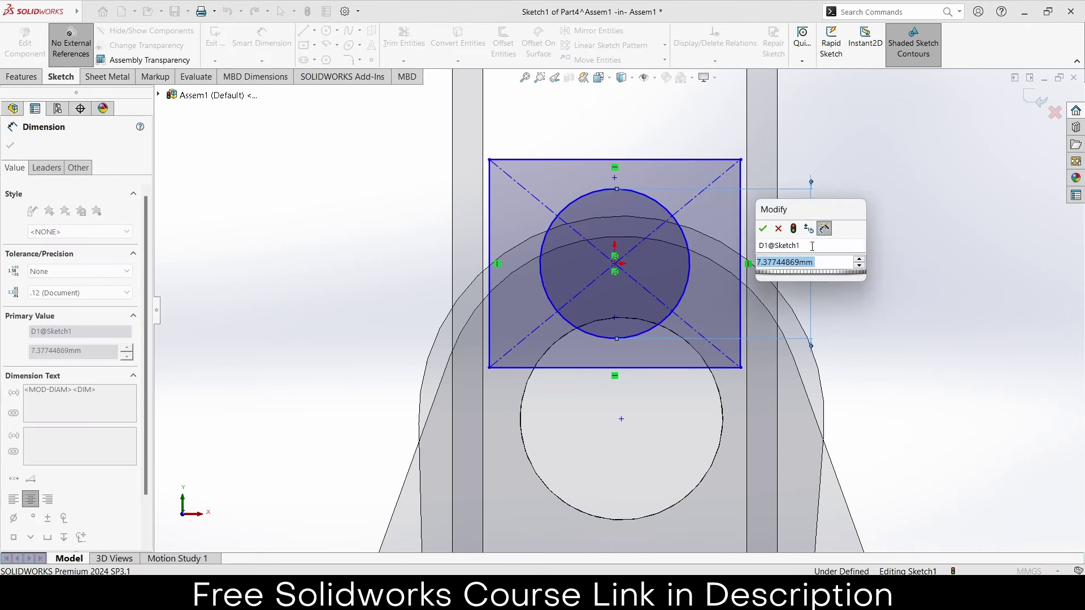
text(10)
key(Return)
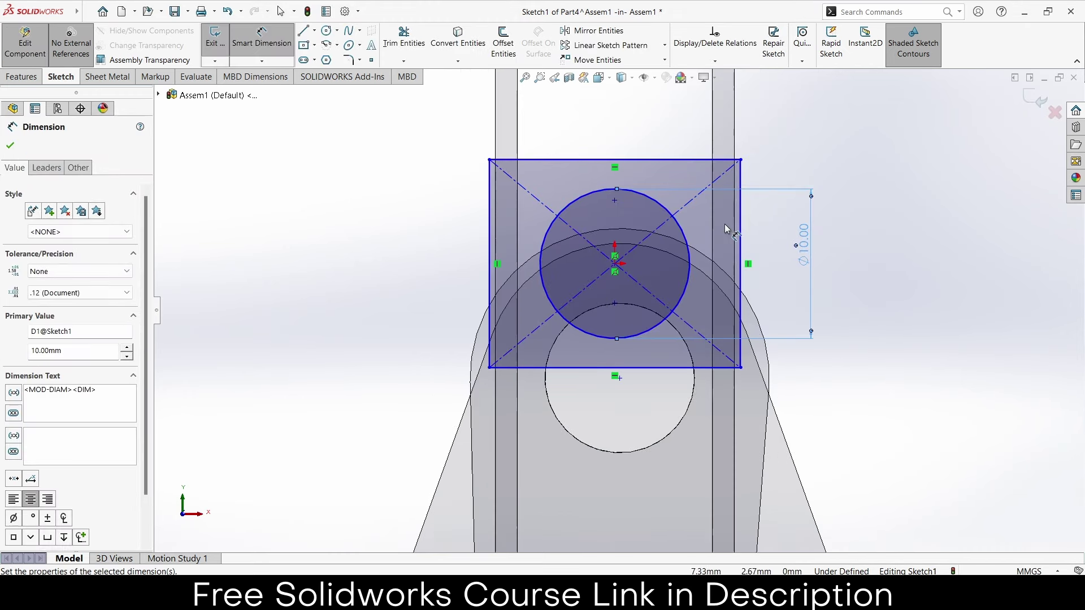
scroll(727, 229, down, 3)
click(671, 132)
click(653, 116)
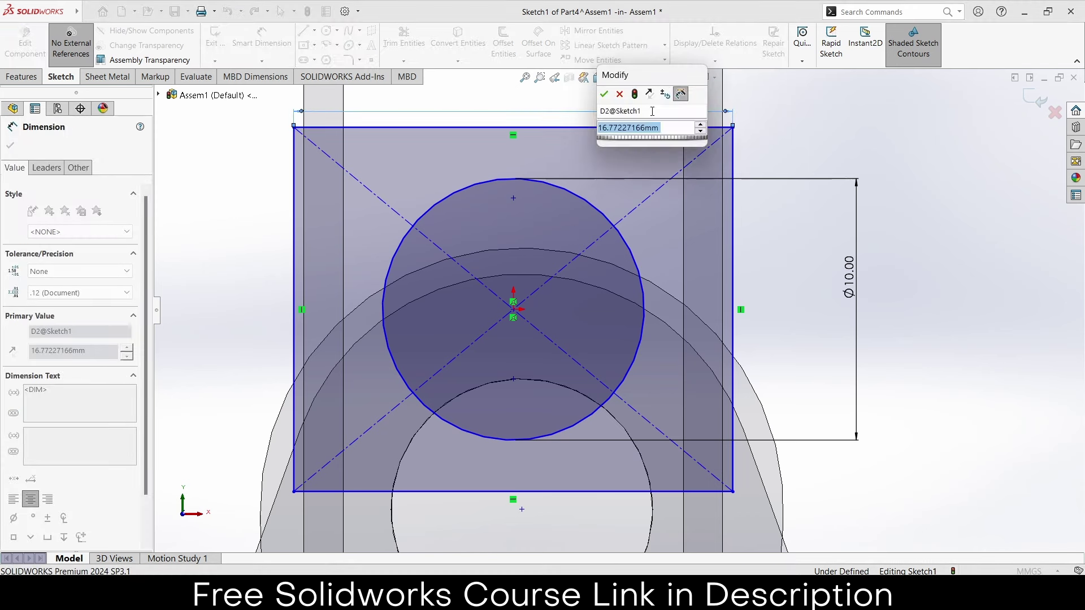
text(13)
key(Return)
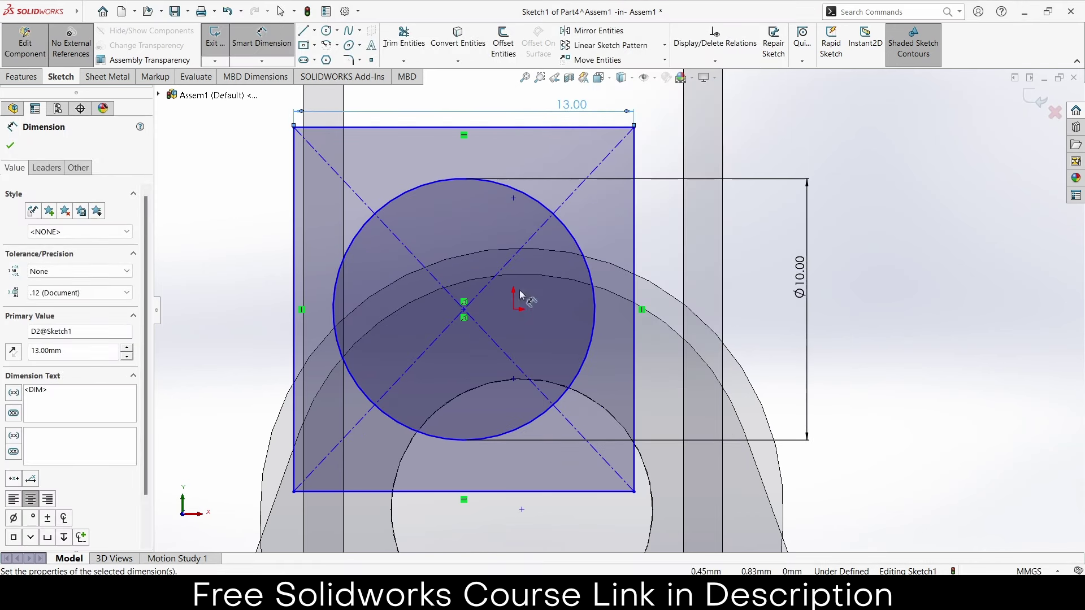
key(Escape)
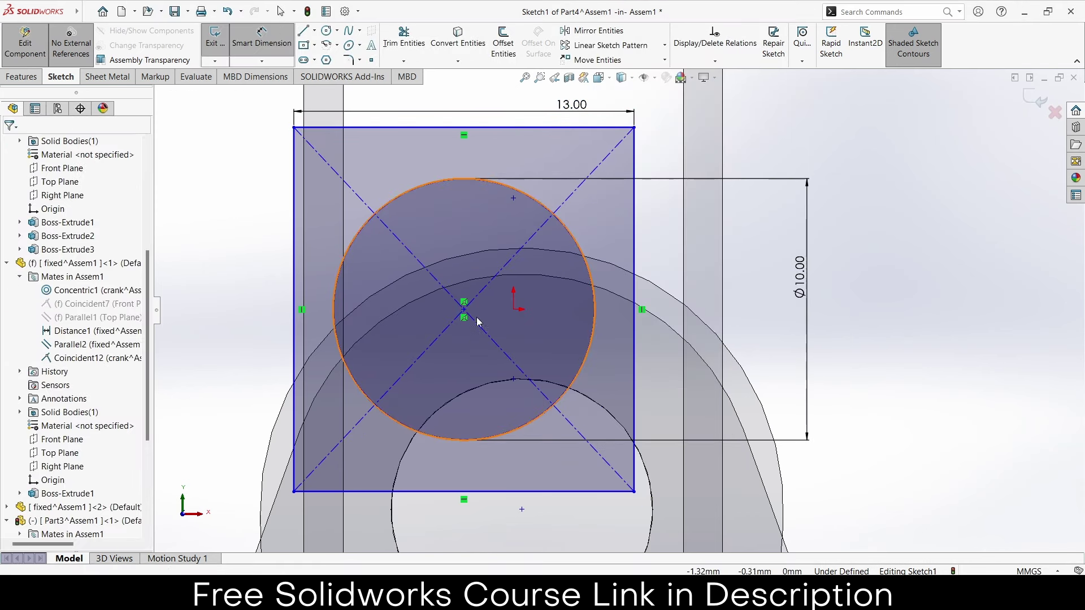
Step: Make the rectangle's centre point coincident with the sketch origin
click(464, 309)
ctrl+click(516, 312)
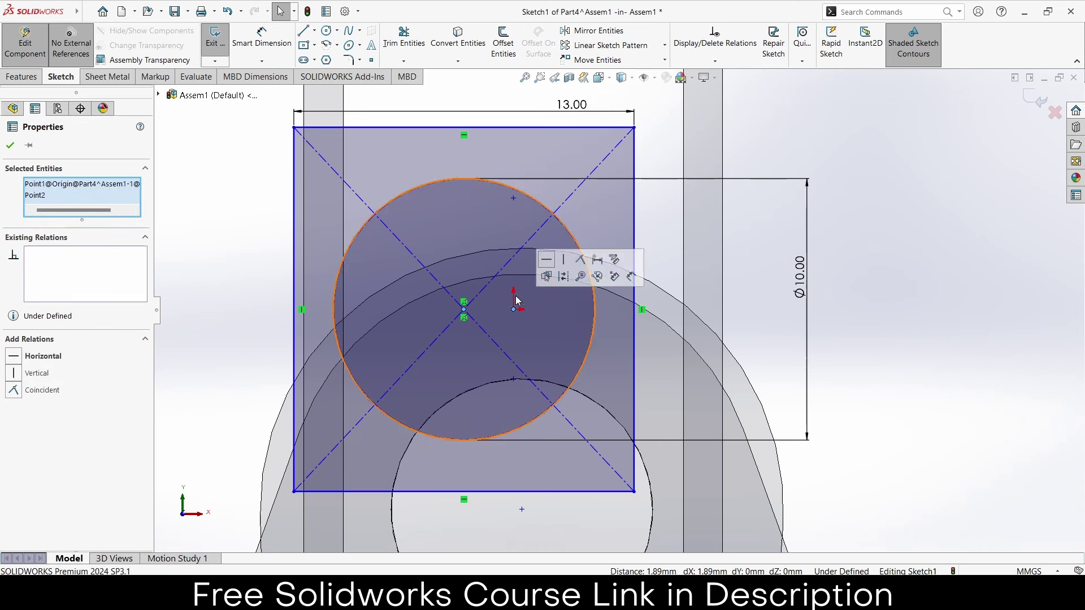
click(580, 261)
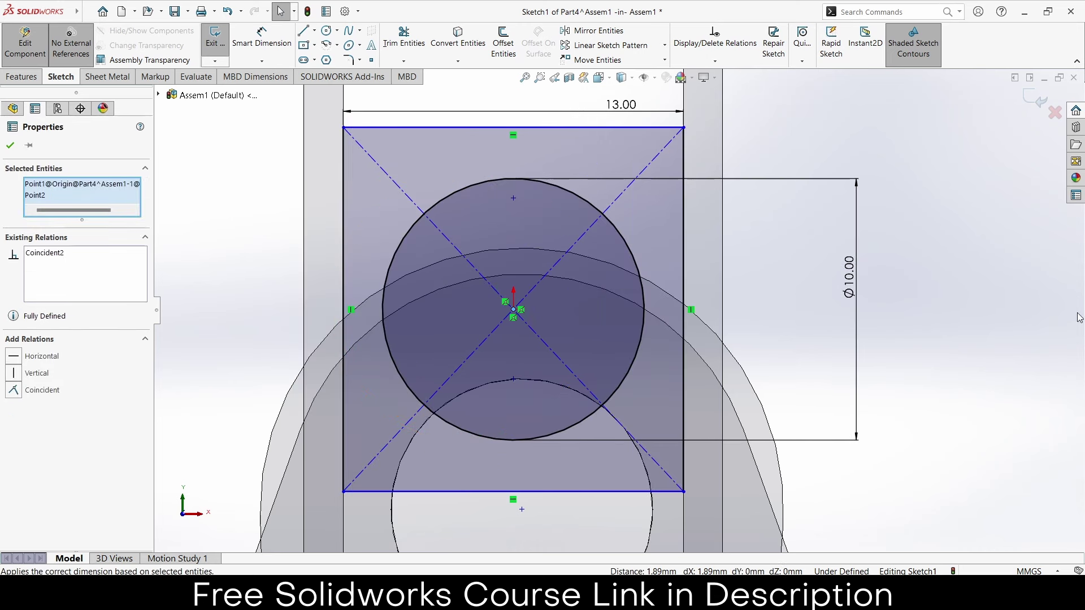
click(995, 175)
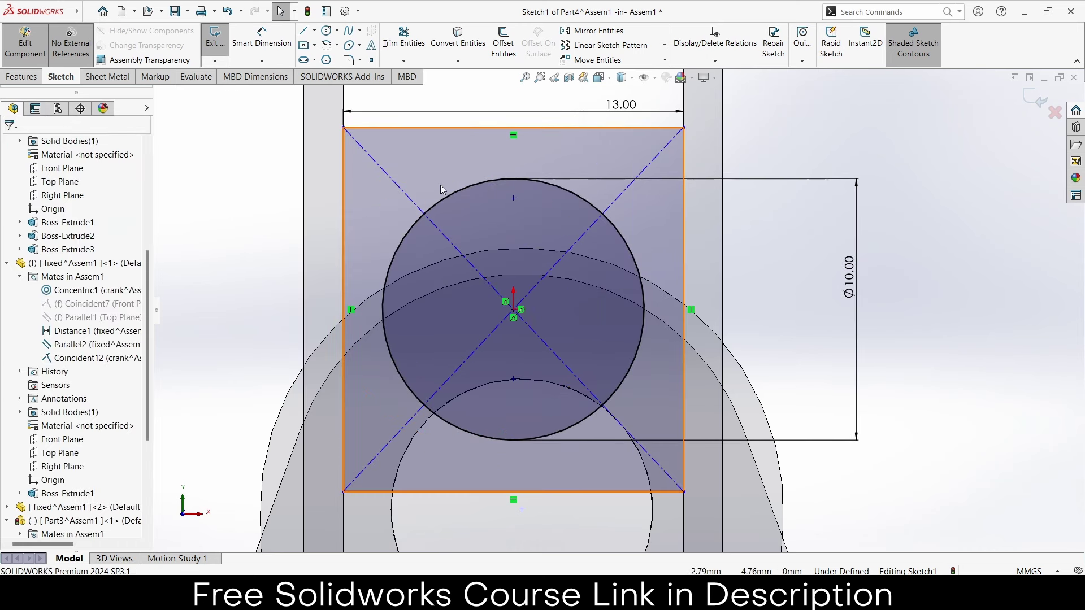
scroll(617, 310, up, 1)
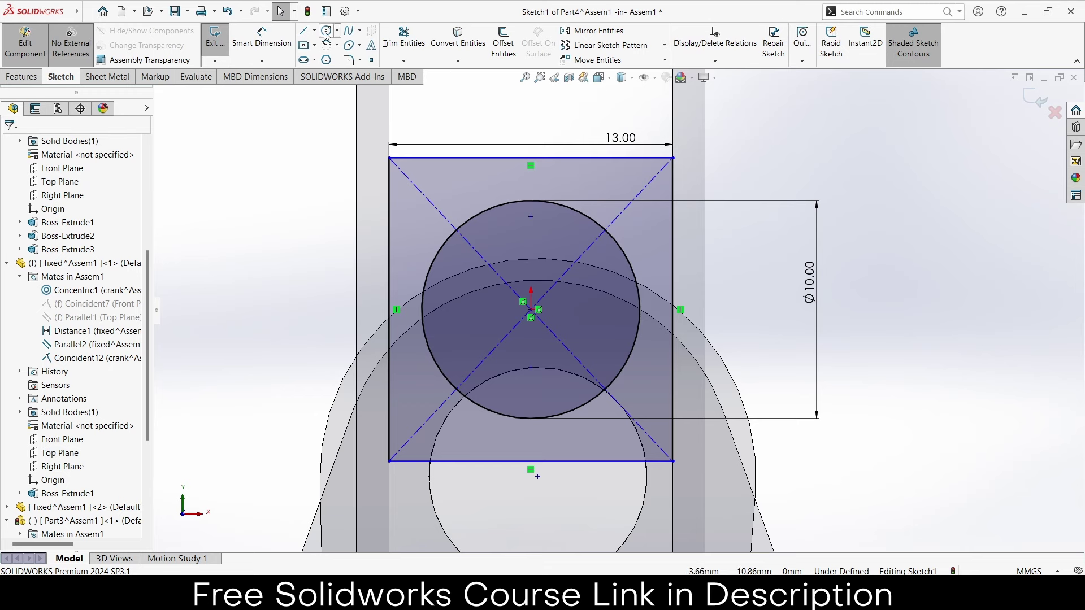
Step: Dimension the rectangle's height to 13 mm, making a 13 × 13 mm square
click(266, 32)
click(565, 158)
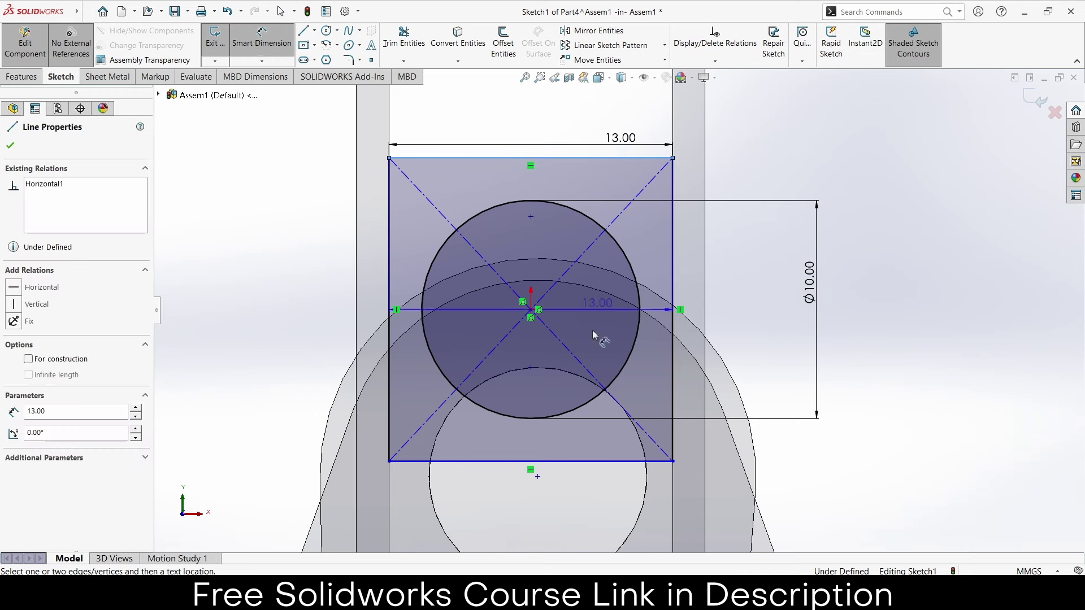
click(576, 460)
click(255, 413)
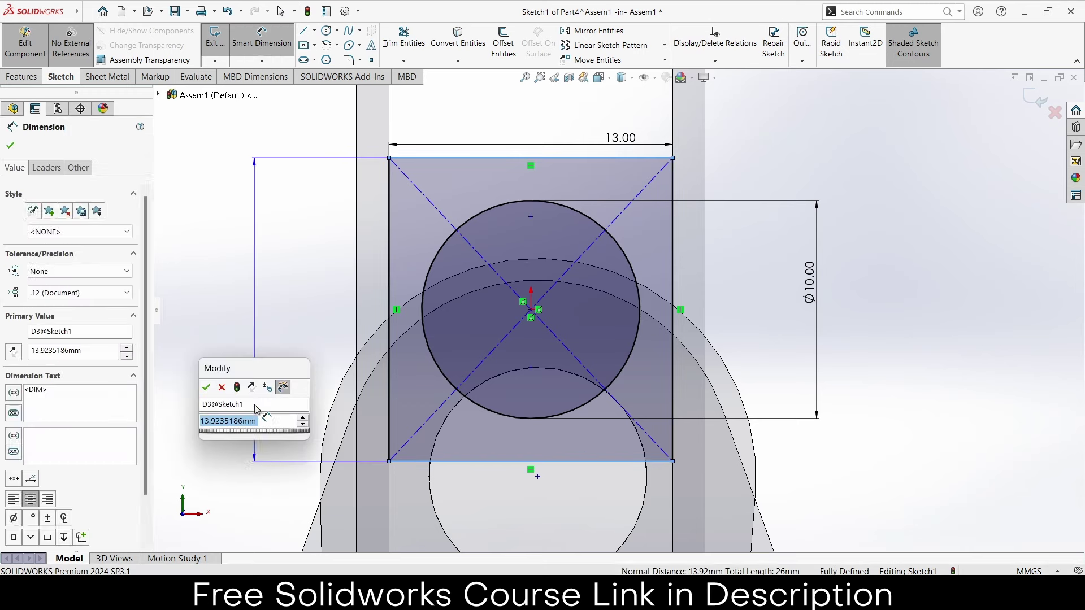
text(1)
key(Return)
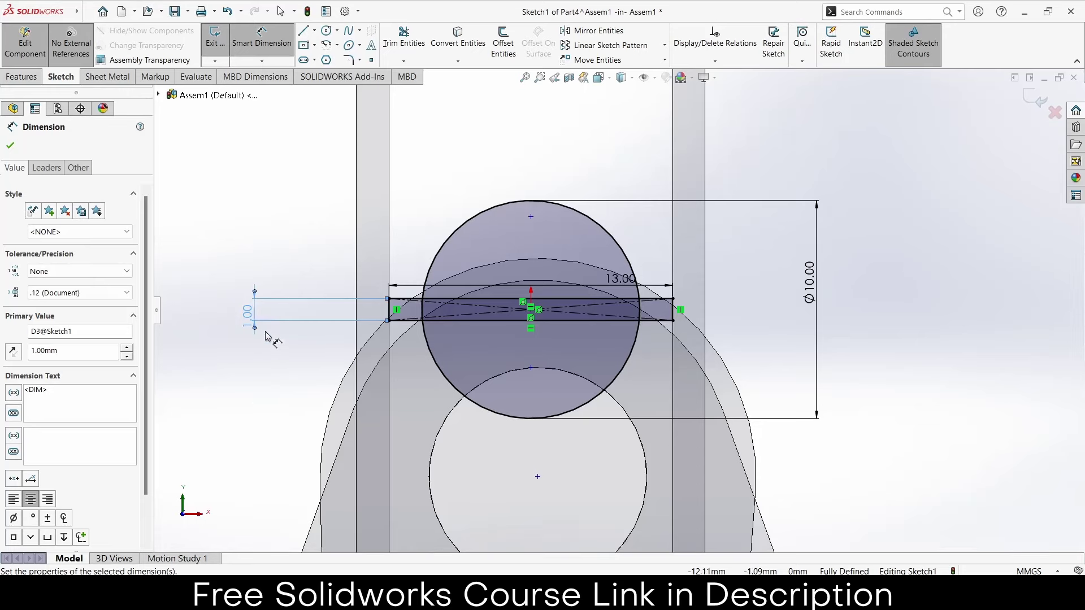
double_click(244, 312)
text(13)
key(Return)
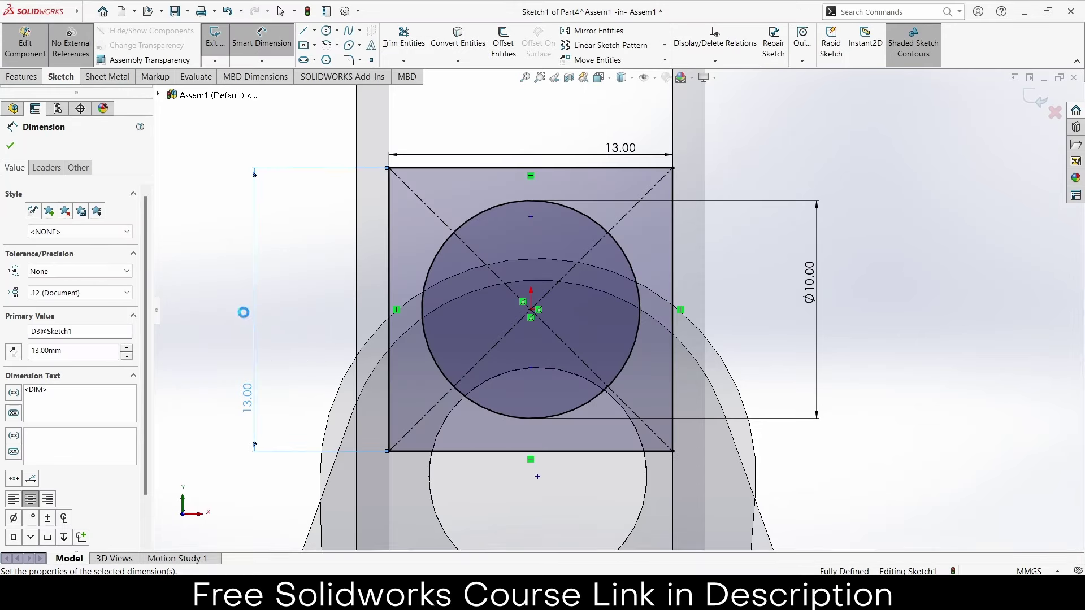
click(9, 148)
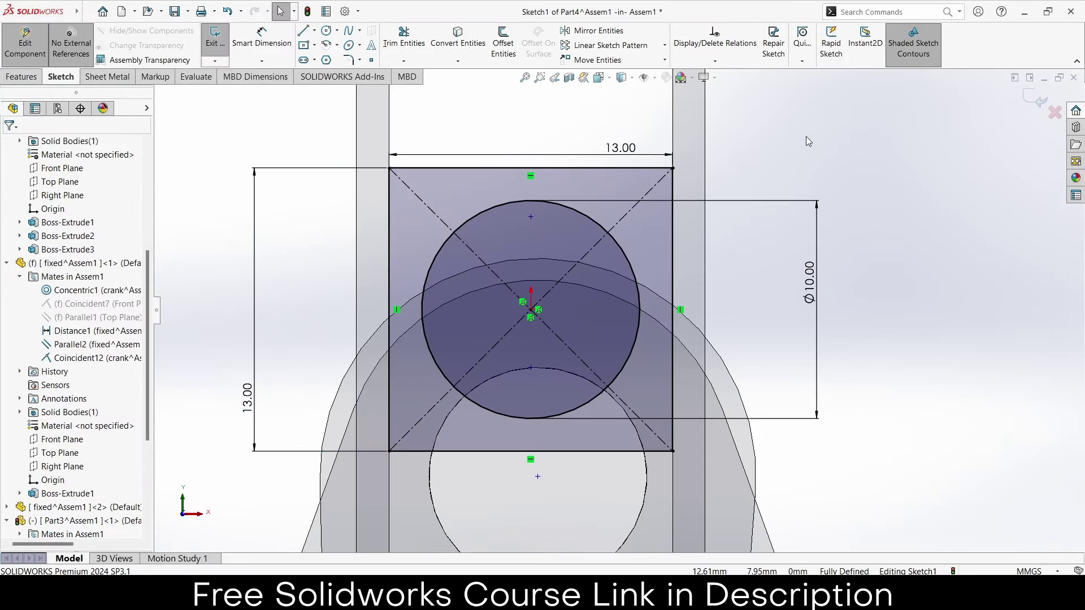
click(21, 77)
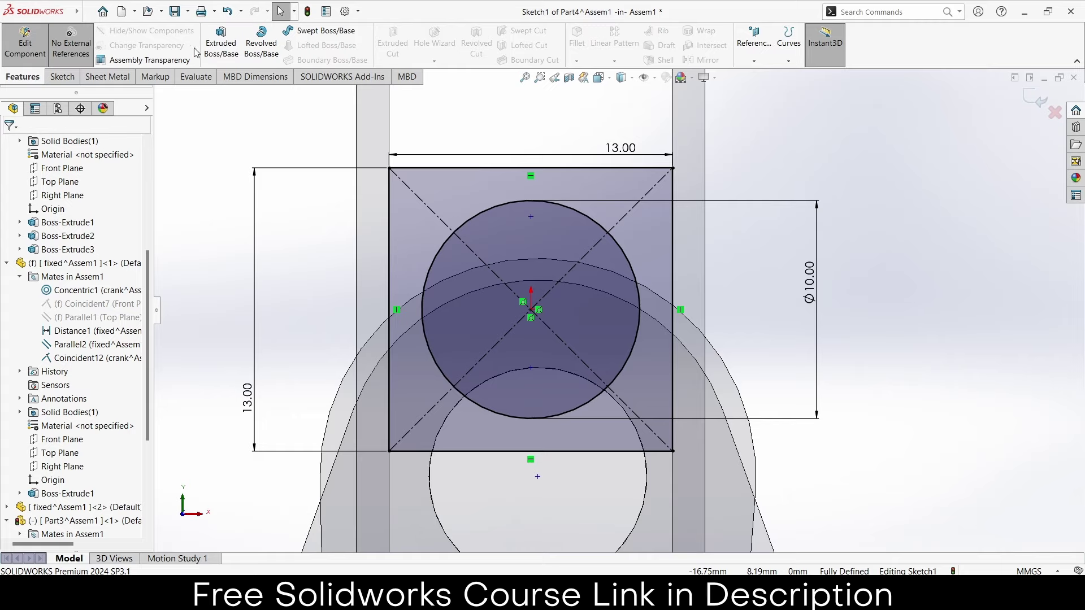
Step: Extrude Sketch1 Blind 5 mm into a block and return to the assembly
click(220, 44)
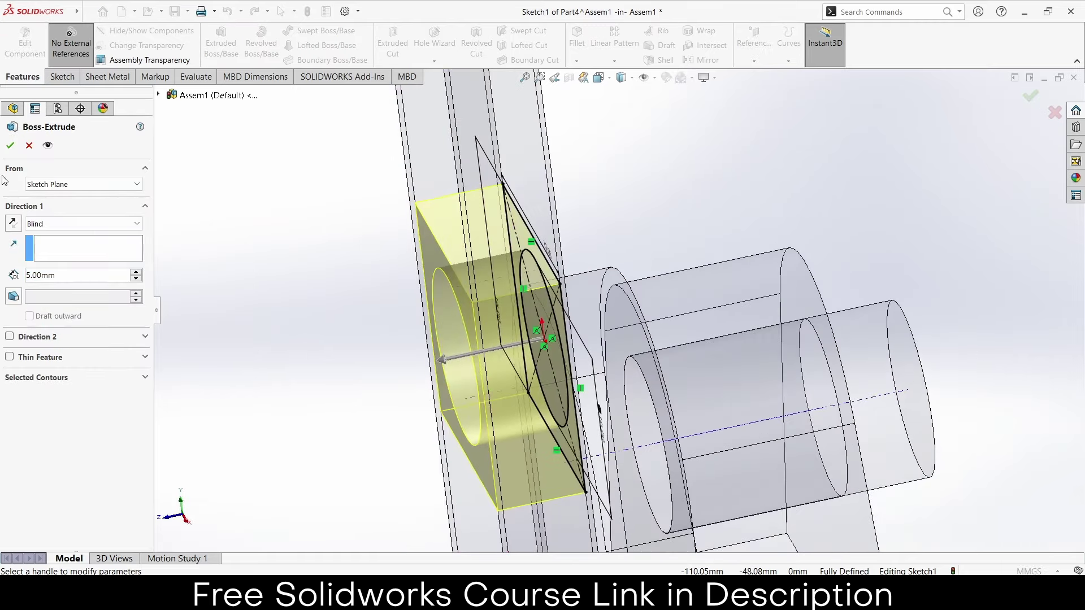
click(10, 147)
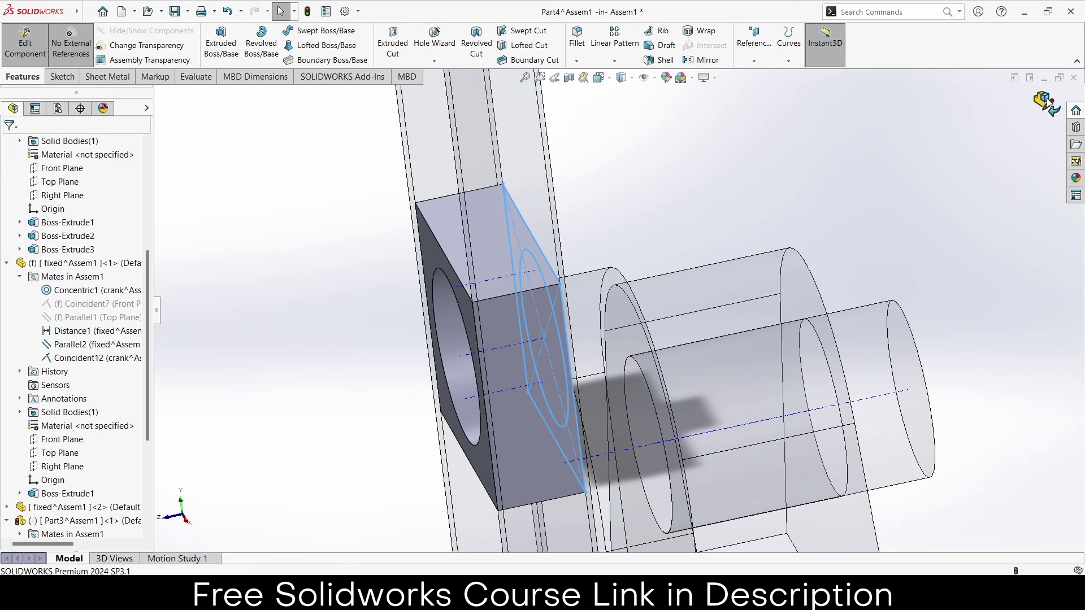
click(1048, 104)
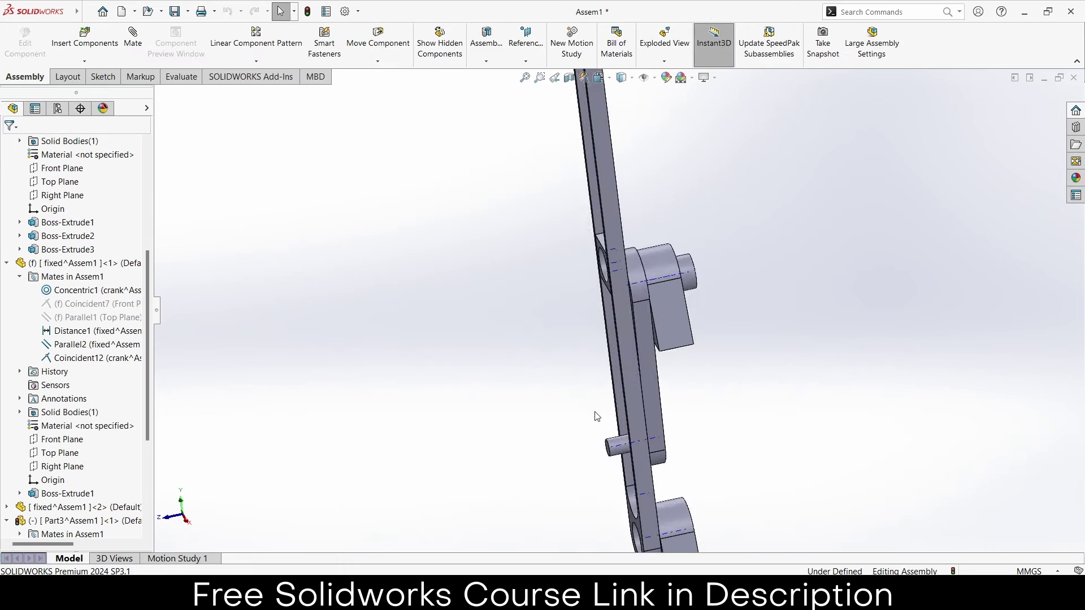
Step: Drag Part4 down the slot onto the lower pin and select it face-on
middle_drag(597, 417, 666, 288)
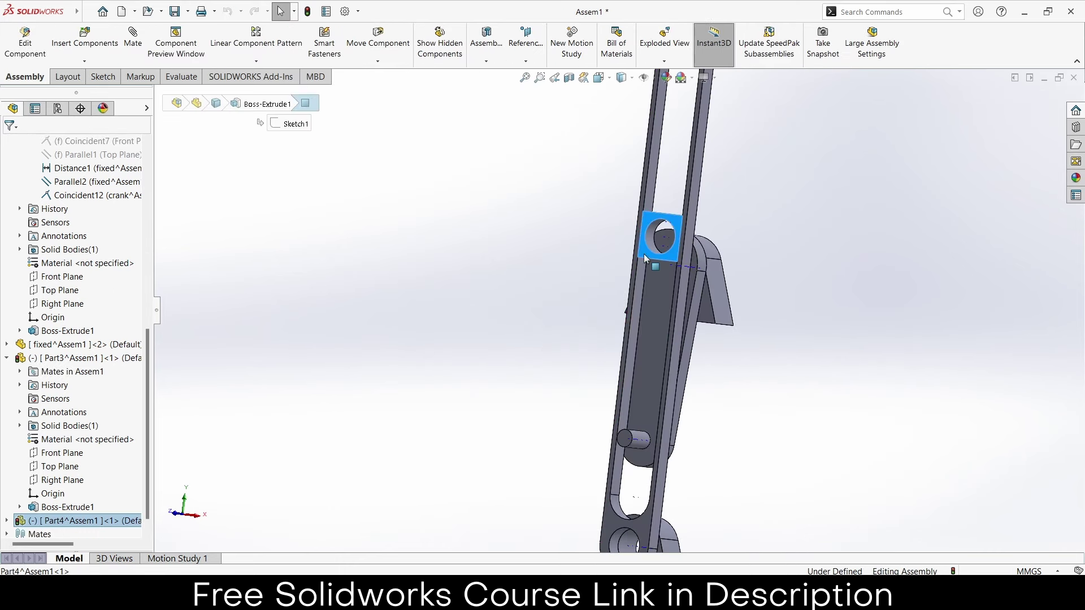
drag(644, 255, 627, 455)
scroll(627, 455, up, 5)
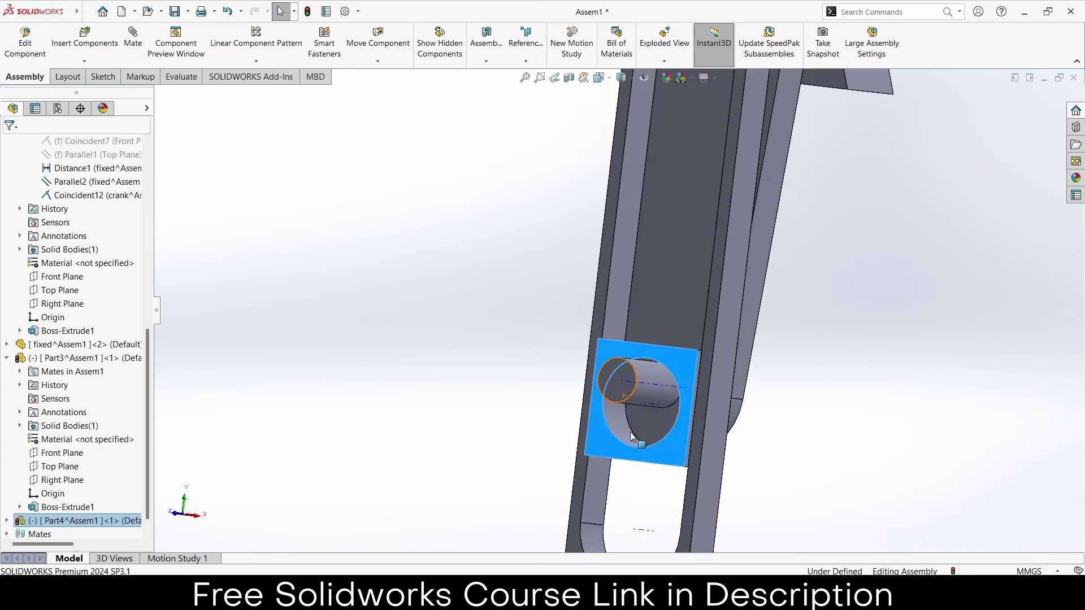
mouse_move(628, 455)
middle_down()
mouse_move(676, 414)
mouse_move(716, 301)
middle_up()
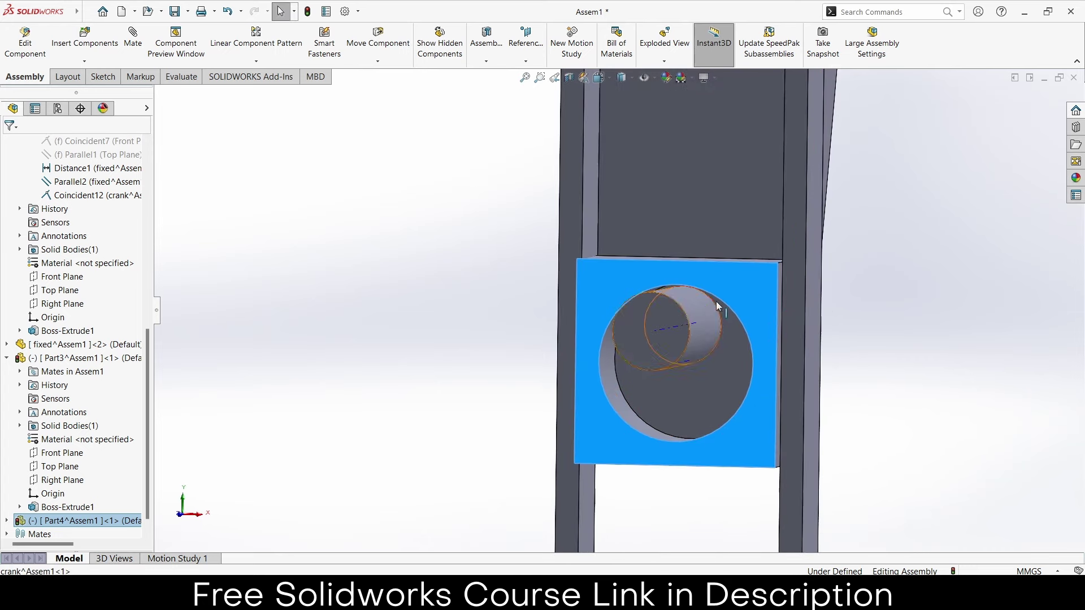
click(736, 283)
Step: Change the block's hole from Ø10 to Ø5, rebuild, and drag the block aside
click(27, 39)
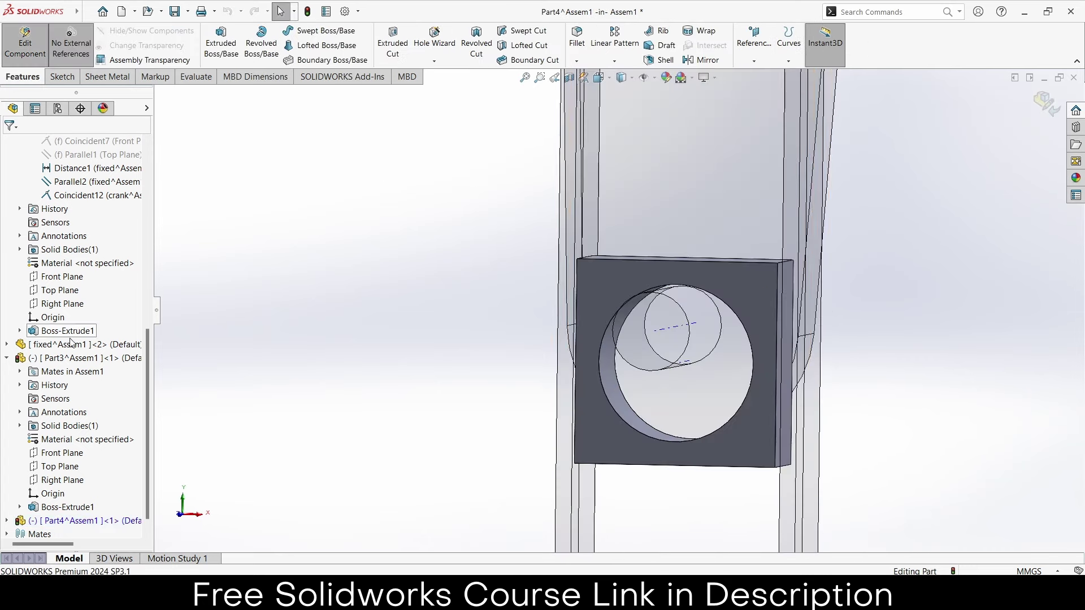
click(7, 507)
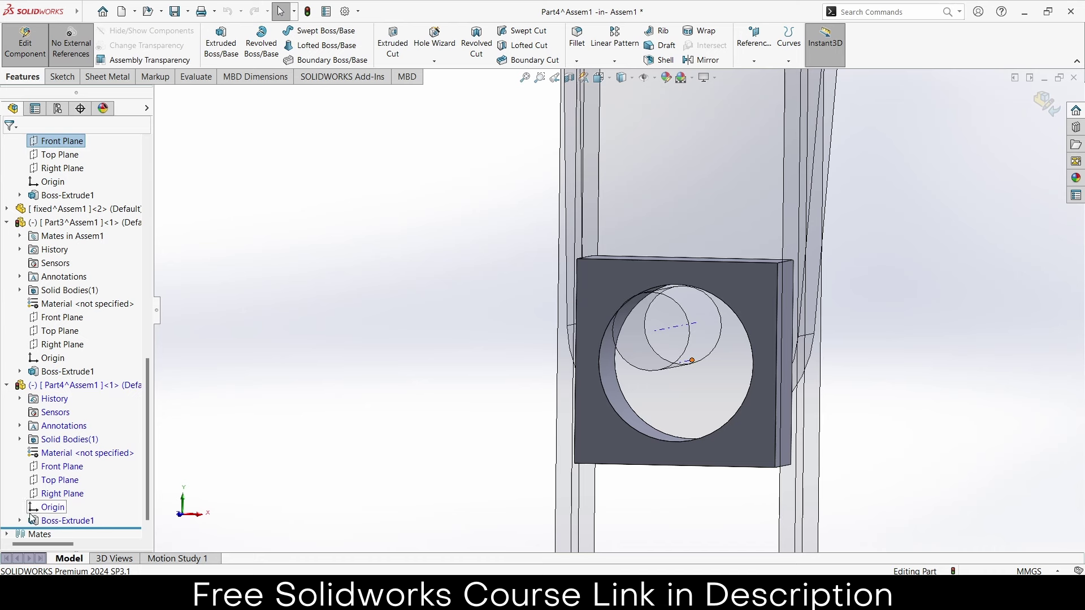
click(20, 520)
click(68, 520)
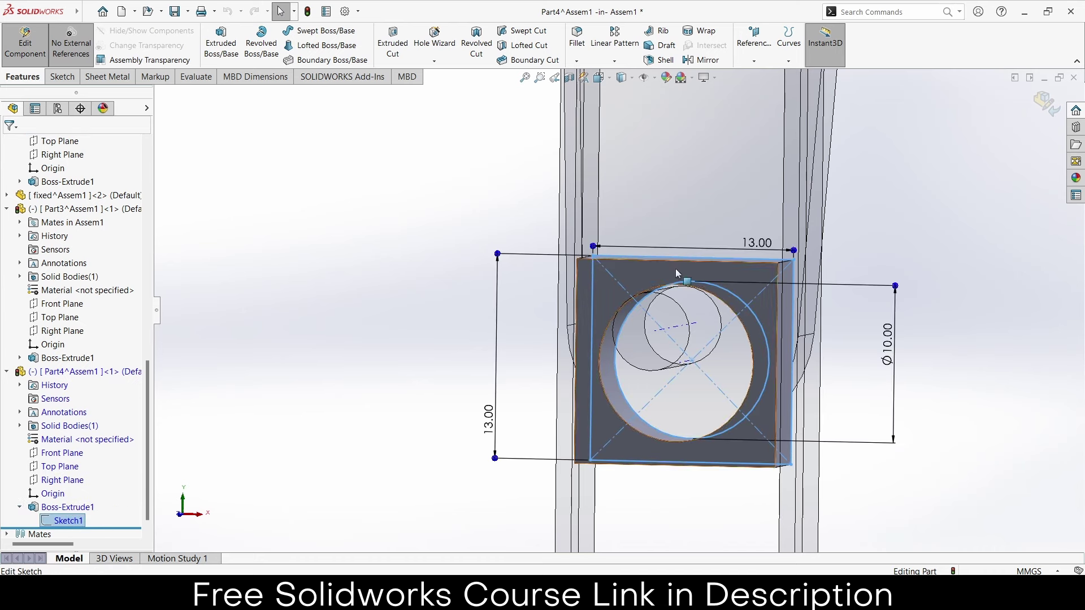
double_click(903, 335)
text(5)
key(Return)
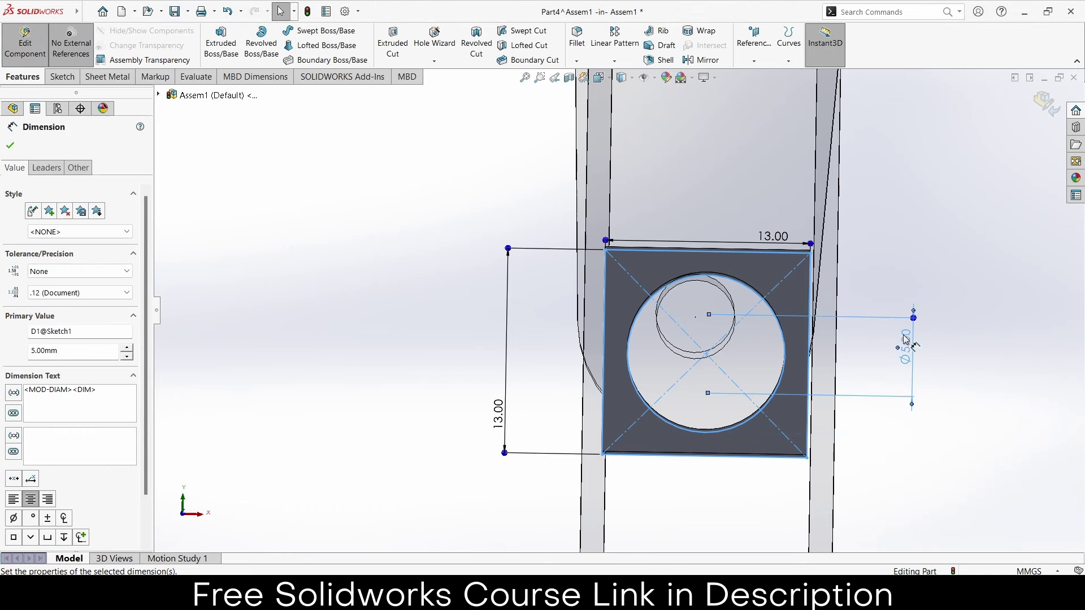
click(307, 14)
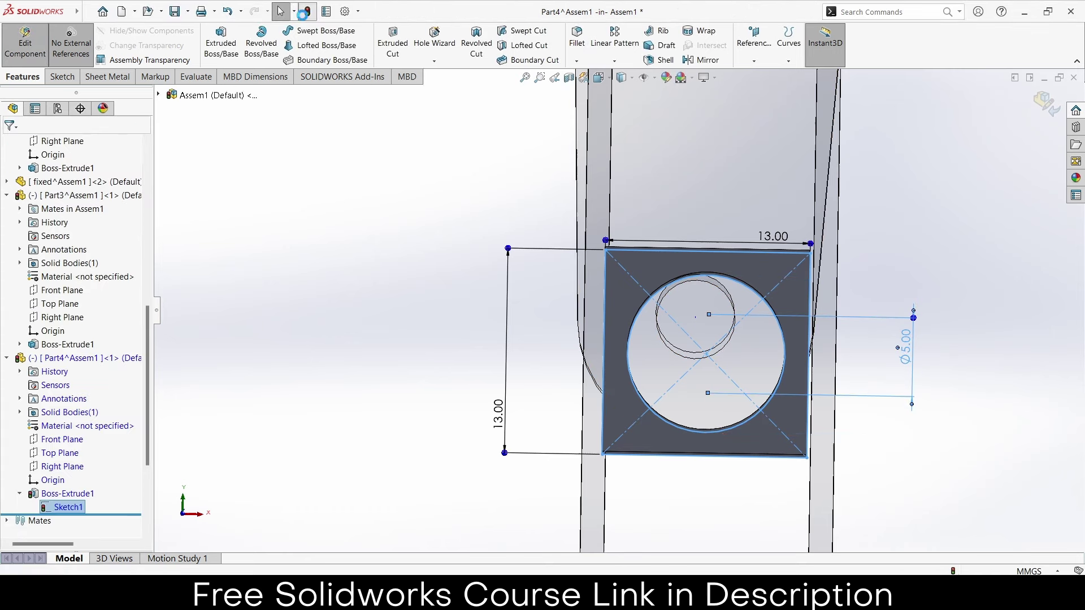
click(1046, 102)
click(765, 313)
mouse_move(765, 313)
mouse_down()
mouse_move(741, 237)
mouse_move(659, 232)
mouse_up()
Step: Mate the block's hole concentric with the crank pin
key(Escape)
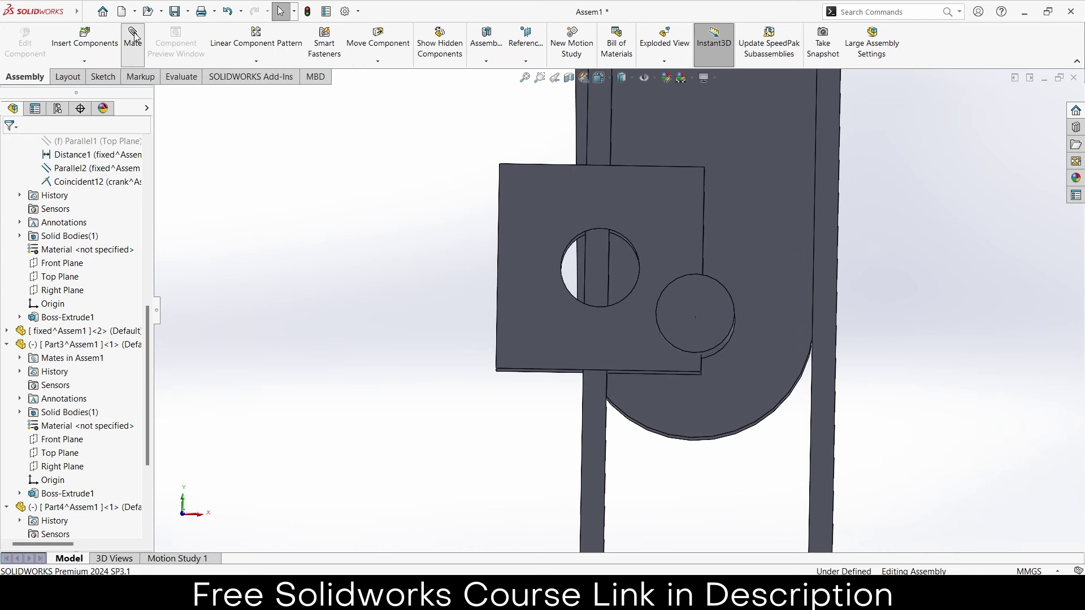
key(m)
mouse_move(526, 247)
middle_down()
mouse_move(450, 256)
mouse_move(572, 281)
middle_up()
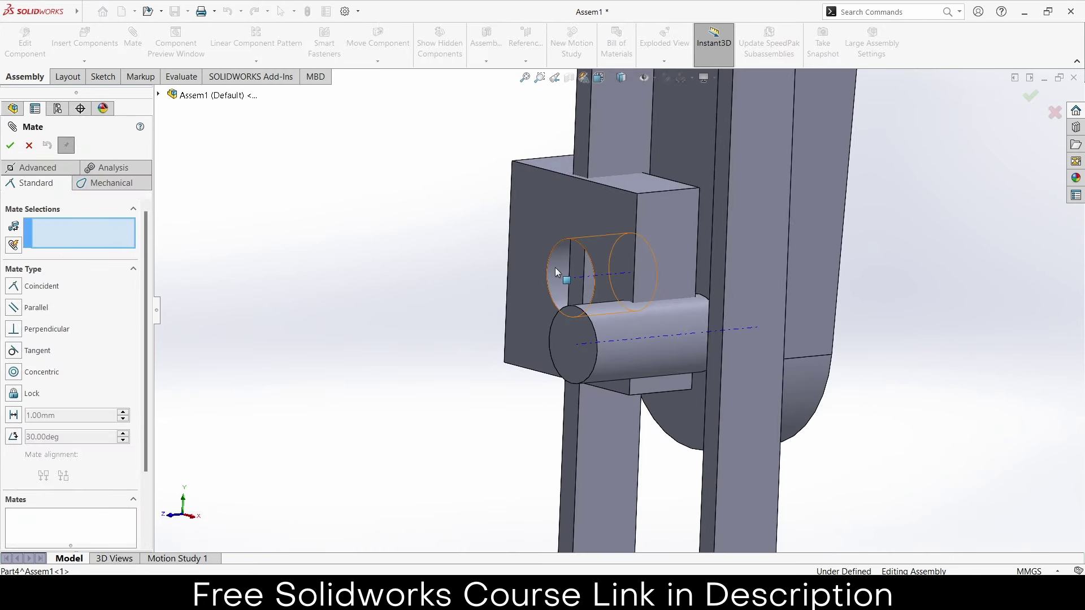
click(555, 266)
click(660, 327)
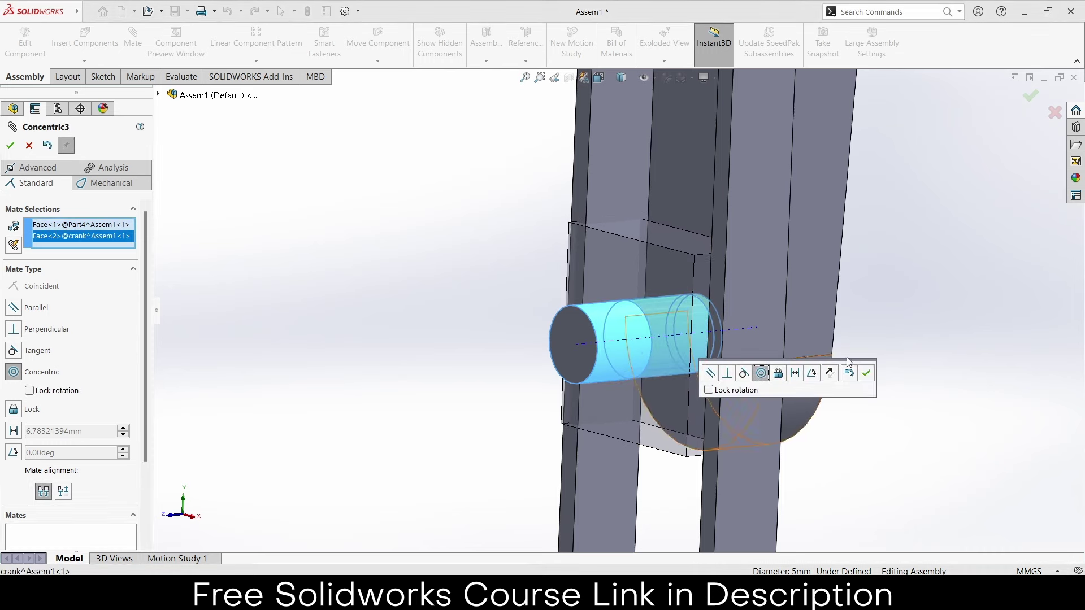
click(867, 375)
Step: Add a coincident mate between a block face and the slotted link face
scroll(750, 327, down, 3)
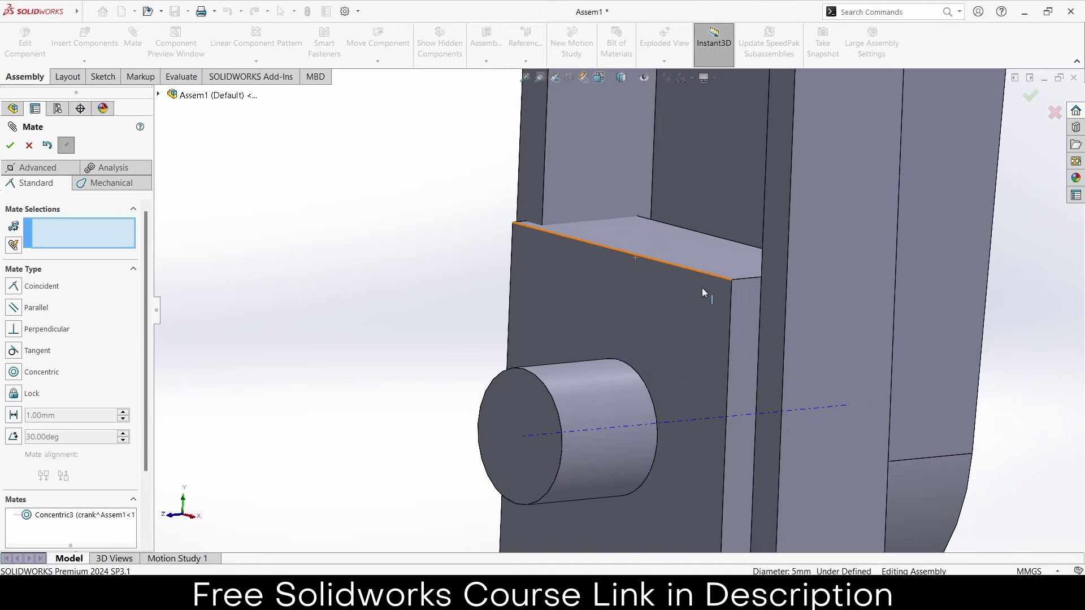
click(744, 324)
middle_drag(745, 324, 830, 363)
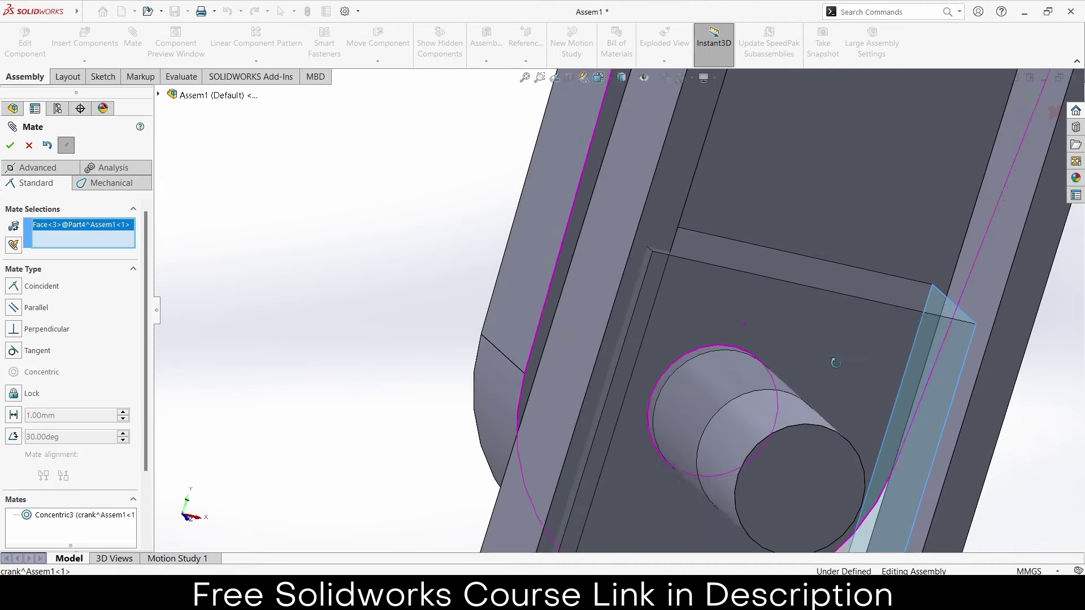
click(991, 275)
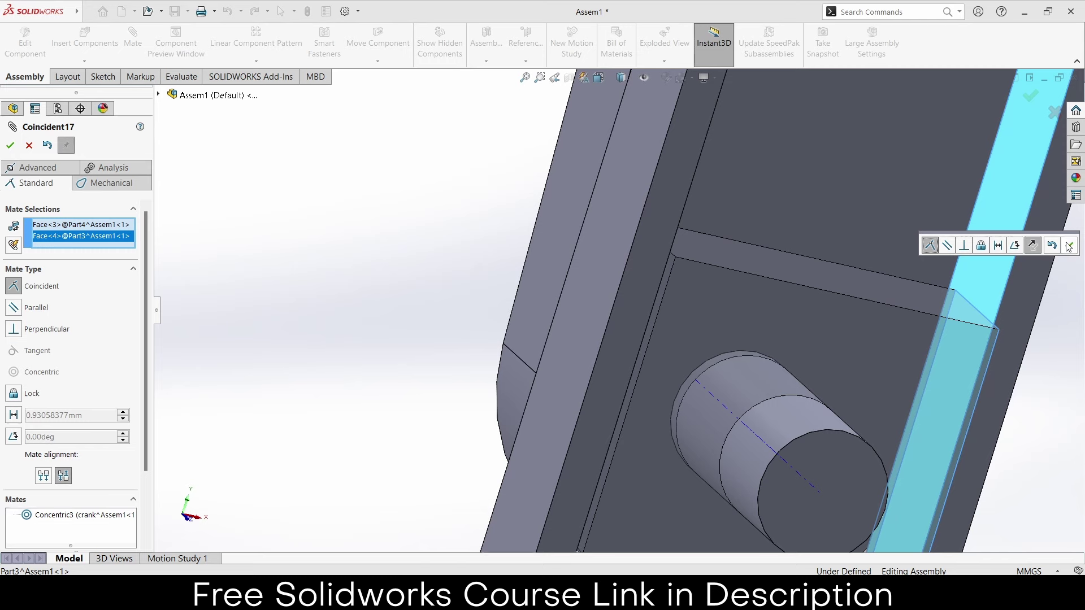
click(1066, 244)
scroll(656, 322, down, 2)
scroll(650, 317, down, 2)
scroll(650, 314, up, 2)
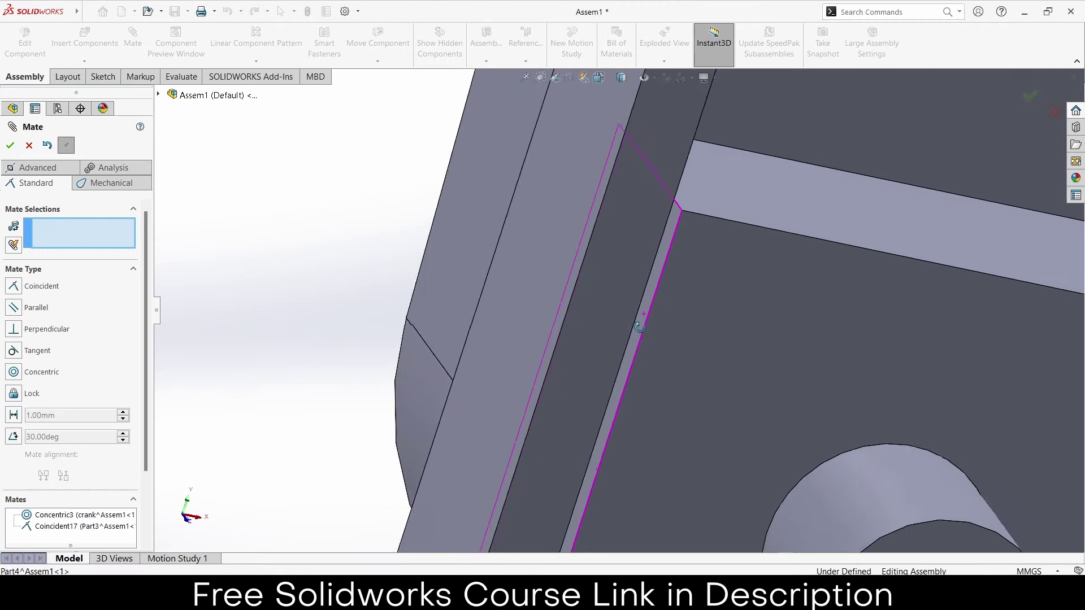
scroll(650, 310, up, 1)
Step: Add two more coincident mates between the block's side faces and the slot faces
click(650, 310)
middle_drag(650, 310, 470, 154)
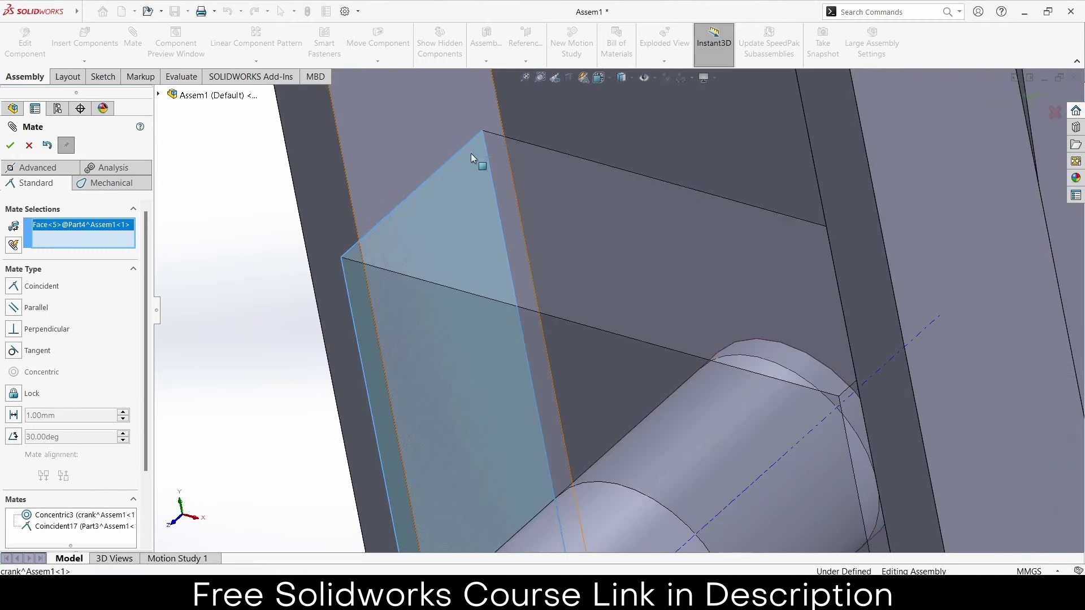
click(419, 144)
click(402, 128)
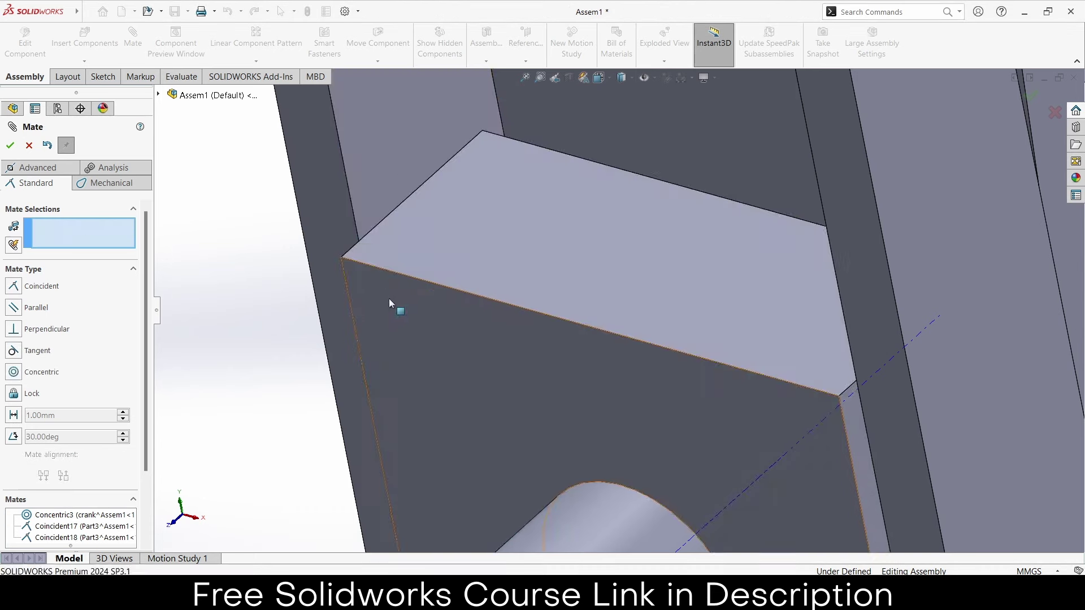
click(376, 289)
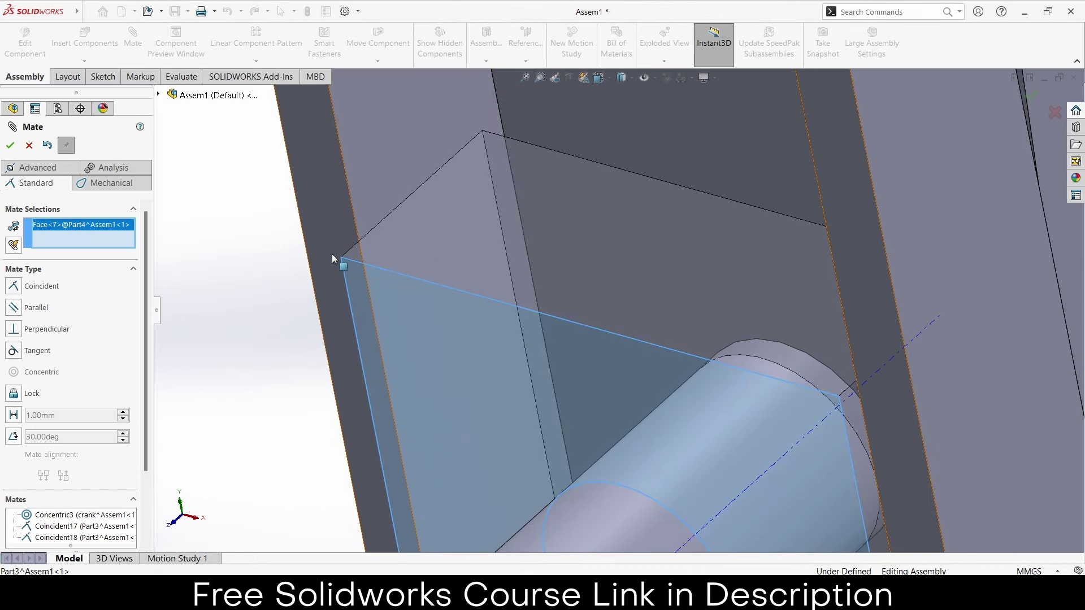
click(331, 254)
click(315, 238)
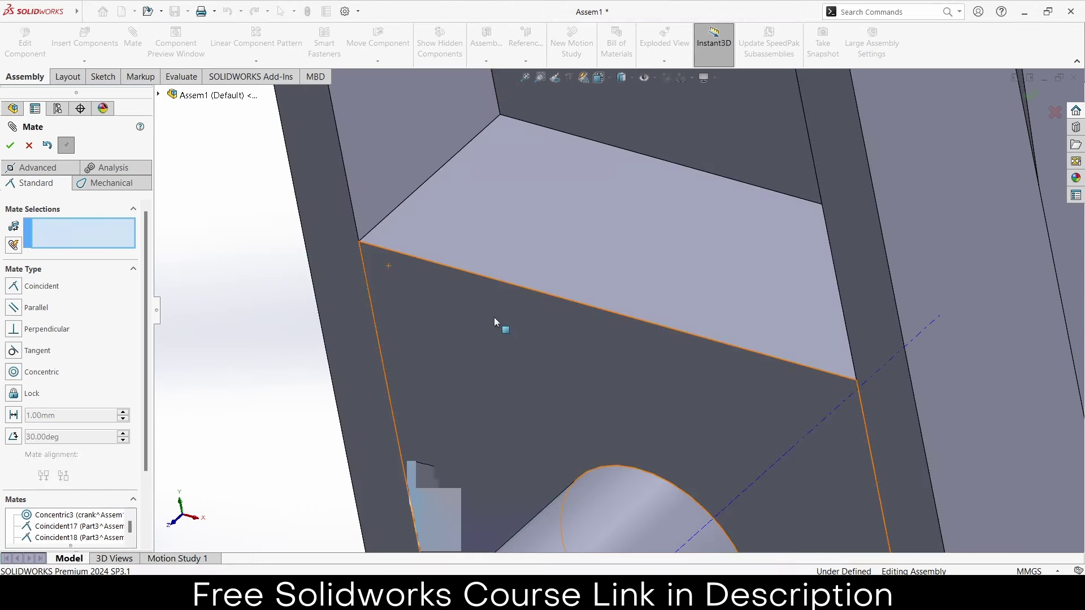
Step: Close the mates and drag the crank to test the linkage motion
scroll(541, 375, up, 3)
scroll(555, 380, up, 2)
scroll(560, 387, up, 2)
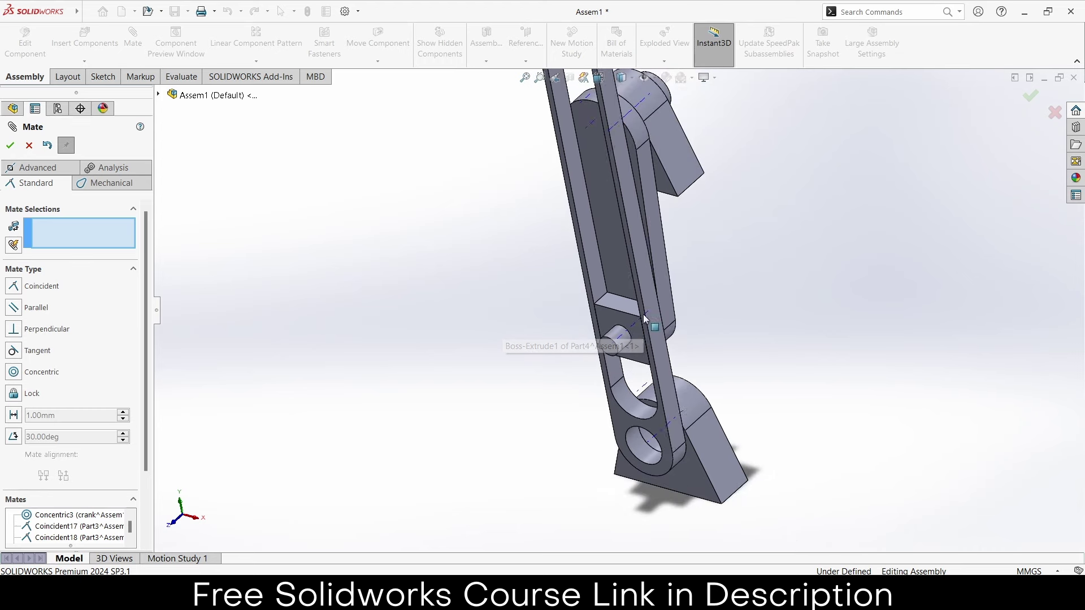
drag(655, 294, 696, 258)
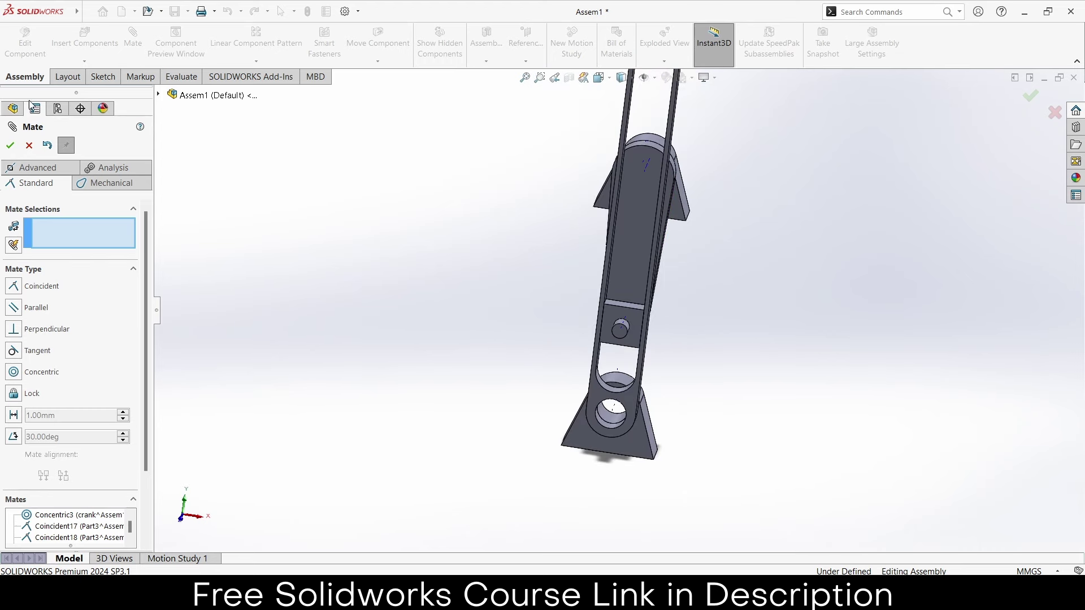
click(29, 147)
mouse_move(652, 205)
mouse_down()
mouse_move(628, 237)
mouse_move(590, 186)
mouse_up()
key(Escape)
scroll(619, 209, up, 3)
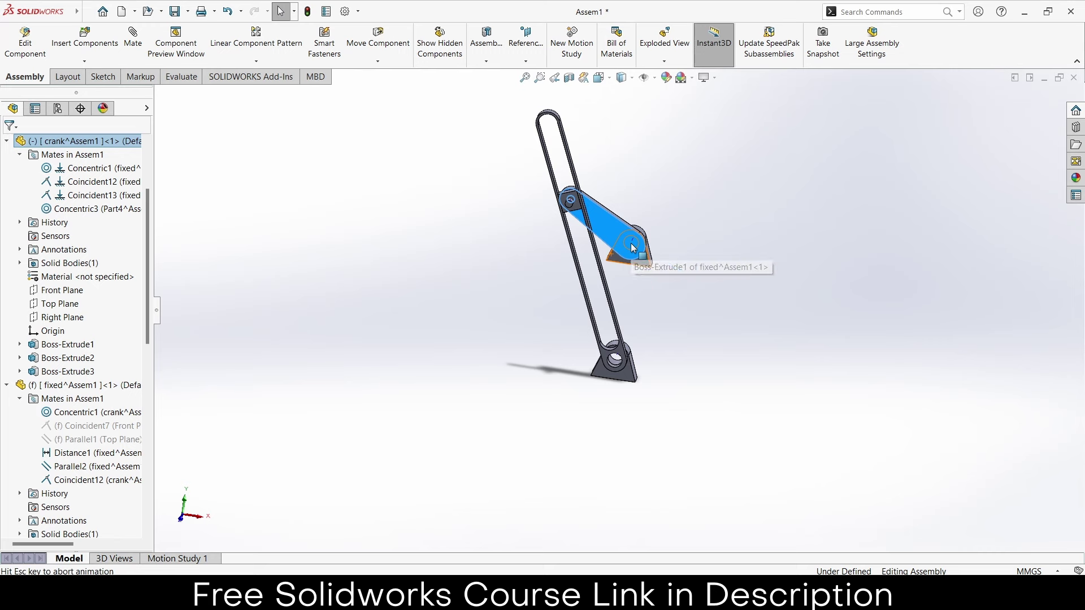
Step: Switch to the front view and apply the Plain White scene background
key(ctrl+1)
mouse_move(652, 262)
mouse_down()
mouse_move(703, 289)
mouse_move(696, 330)
mouse_move(662, 293)
mouse_move(682, 373)
mouse_move(688, 290)
mouse_move(663, 346)
mouse_move(685, 272)
mouse_move(731, 290)
mouse_move(660, 318)
mouse_move(673, 290)
mouse_up()
click(788, 279)
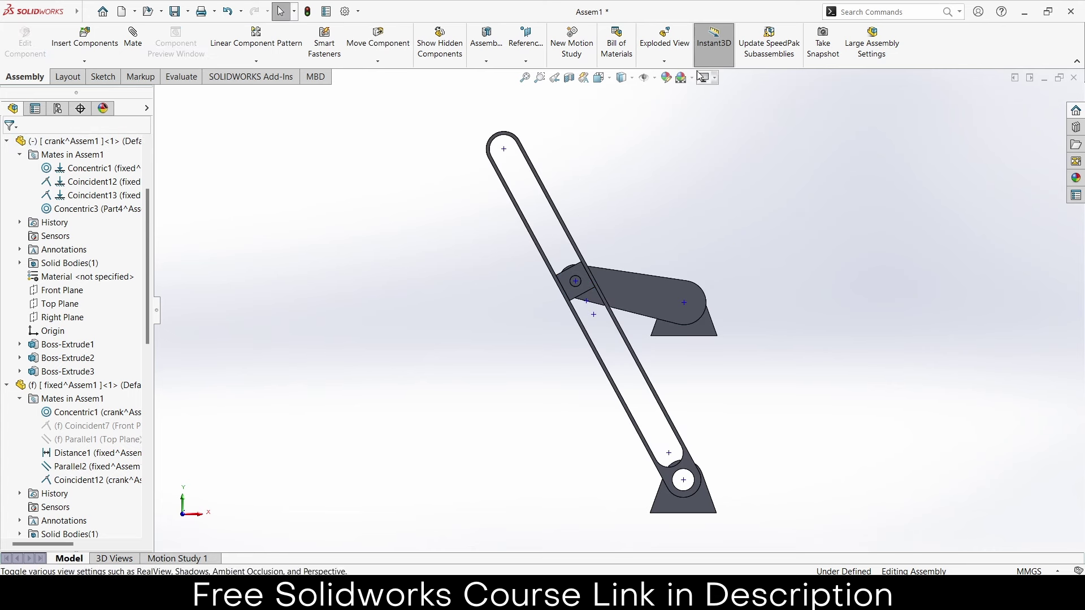
click(692, 78)
click(705, 109)
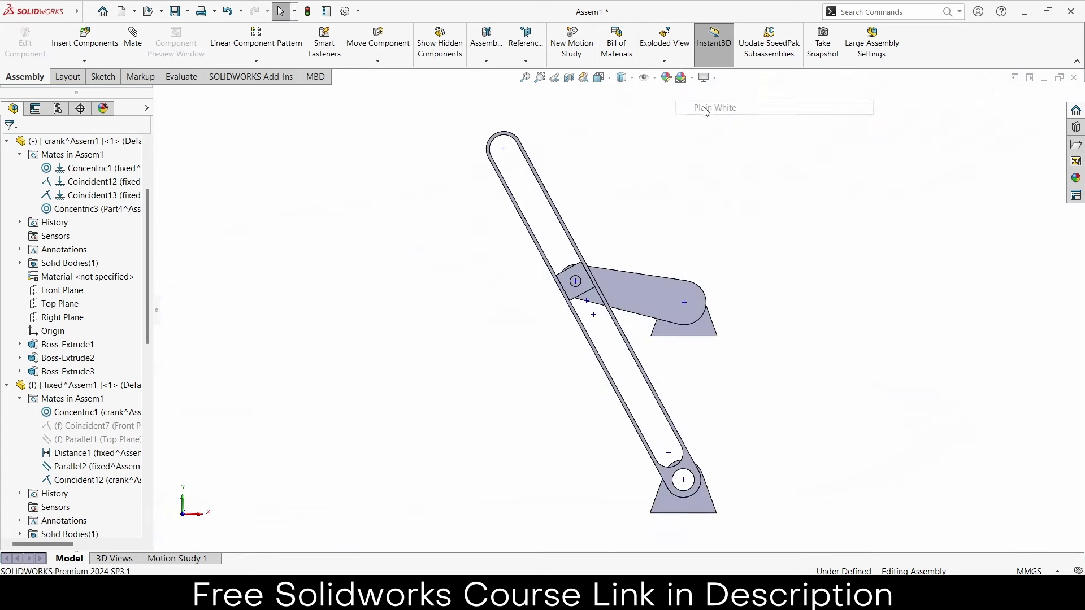
Step: Drag the crank about its pivot until the slotted link stands nearly vertical
mouse_move(664, 296)
mouse_down()
mouse_move(730, 252)
mouse_move(700, 309)
mouse_move(685, 303)
mouse_up()
click(699, 251)
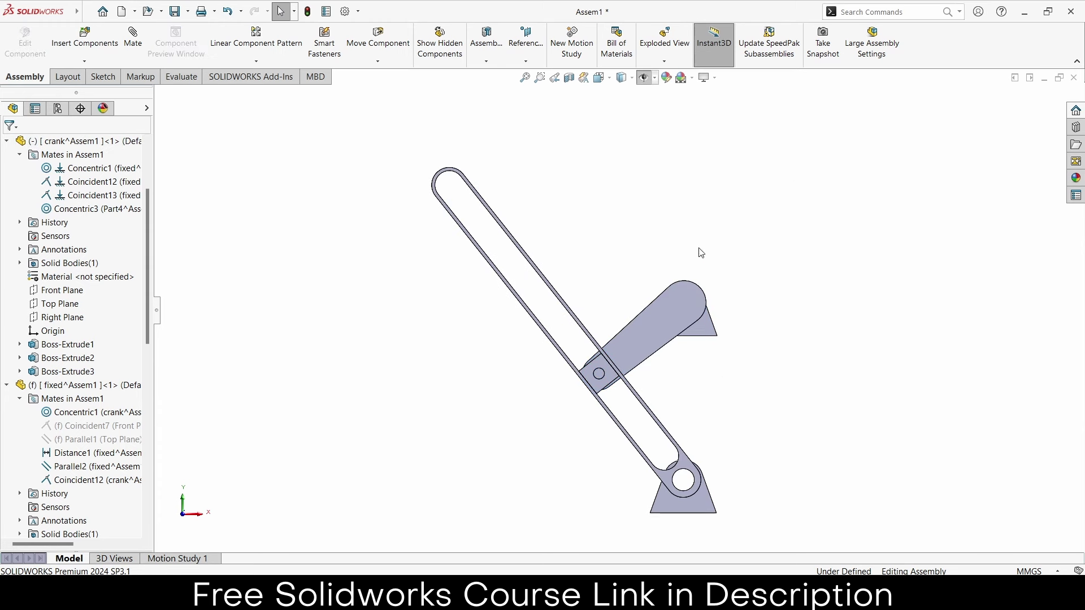
scroll(713, 326, down, 2)
scroll(713, 326, up, 1)
scroll(714, 344, up, 1)
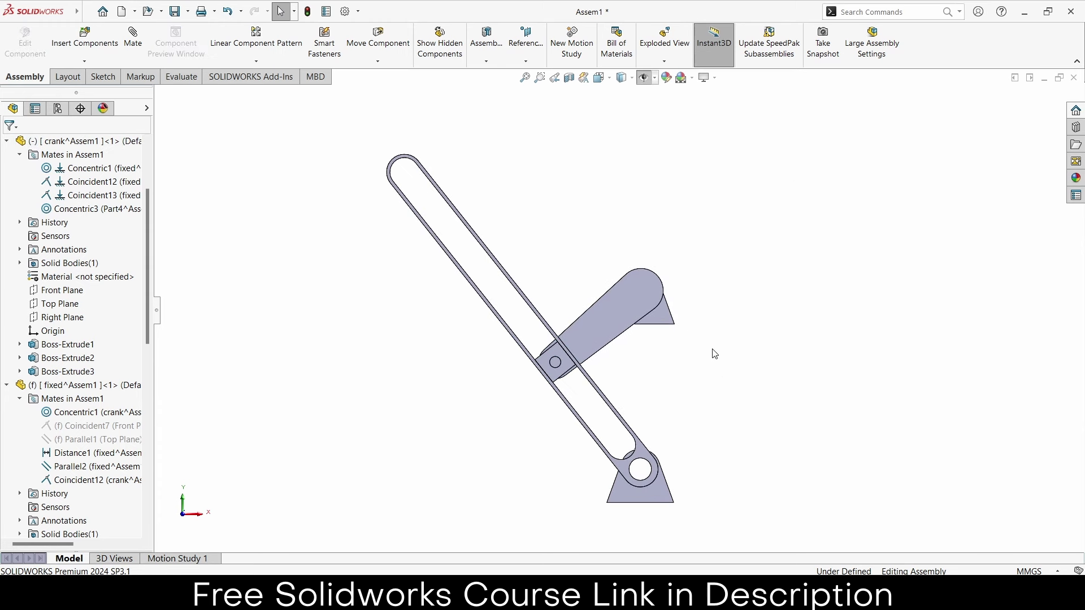
mouse_move(622, 314)
mouse_down()
mouse_move(642, 275)
mouse_move(635, 304)
mouse_move(608, 286)
mouse_move(631, 262)
mouse_move(651, 302)
mouse_move(598, 303)
mouse_move(617, 269)
mouse_move(632, 273)
mouse_up()
key(Escape)
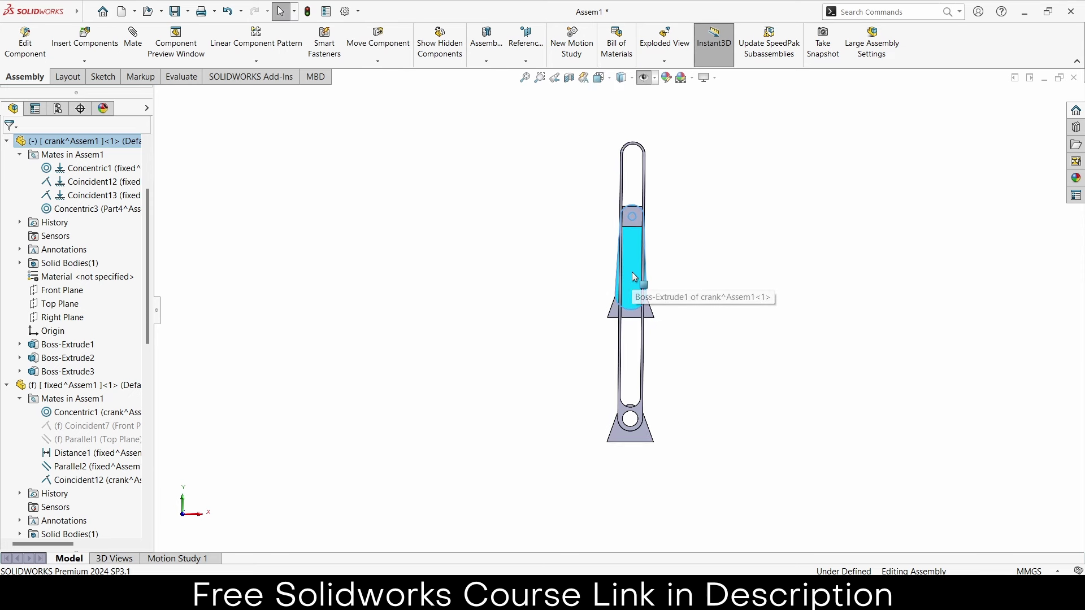
Step: Edit the slotted link's Sketch1, changing the R8 pivot radius to 9 mm
click(786, 397)
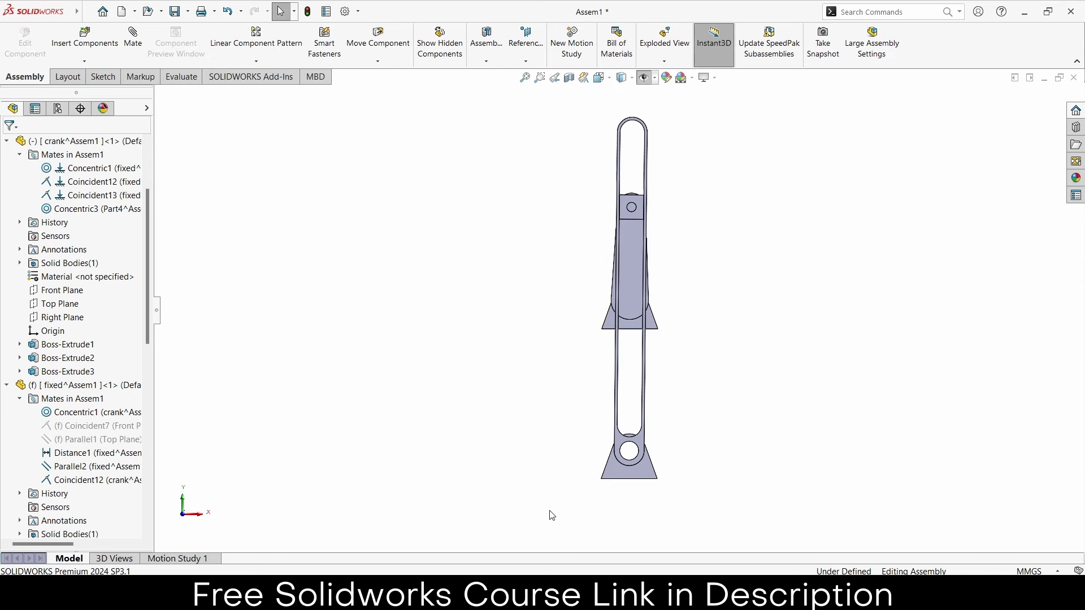
scroll(660, 472, down, 2)
click(631, 427)
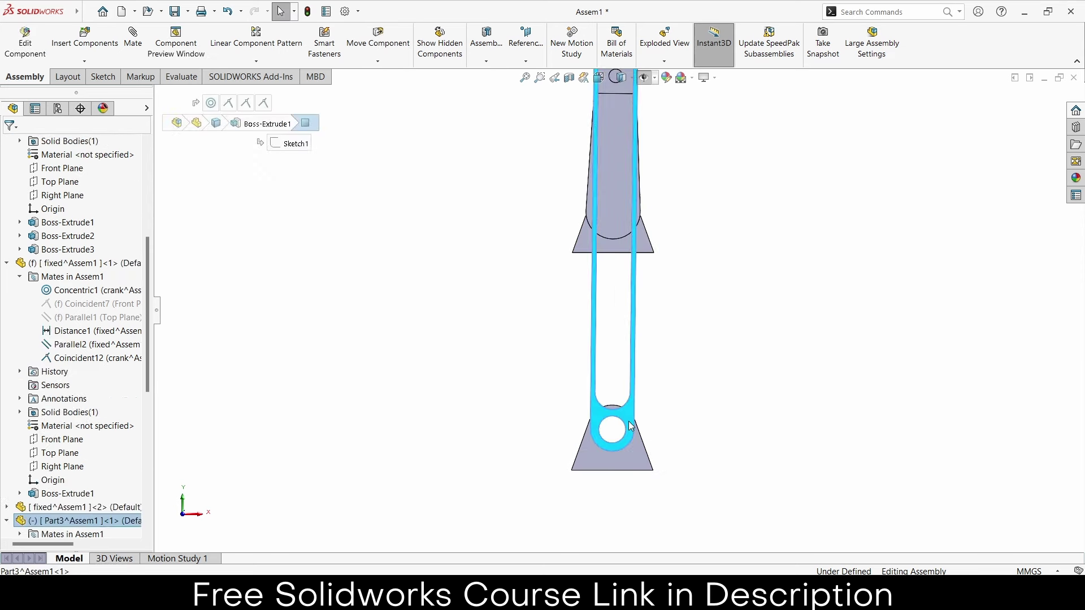
click(24, 48)
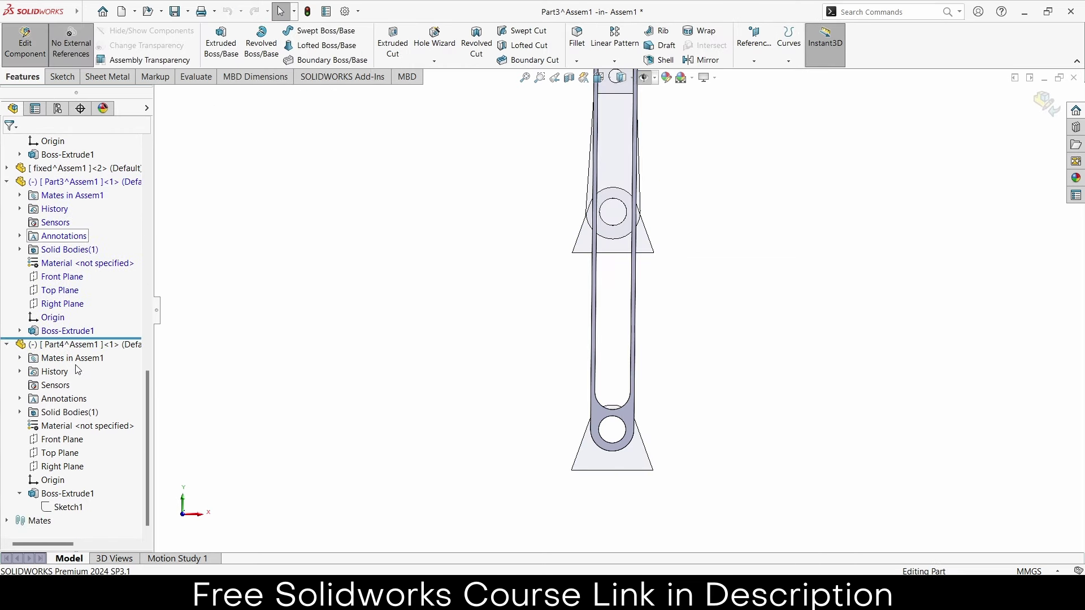
click(20, 331)
right_click(84, 344)
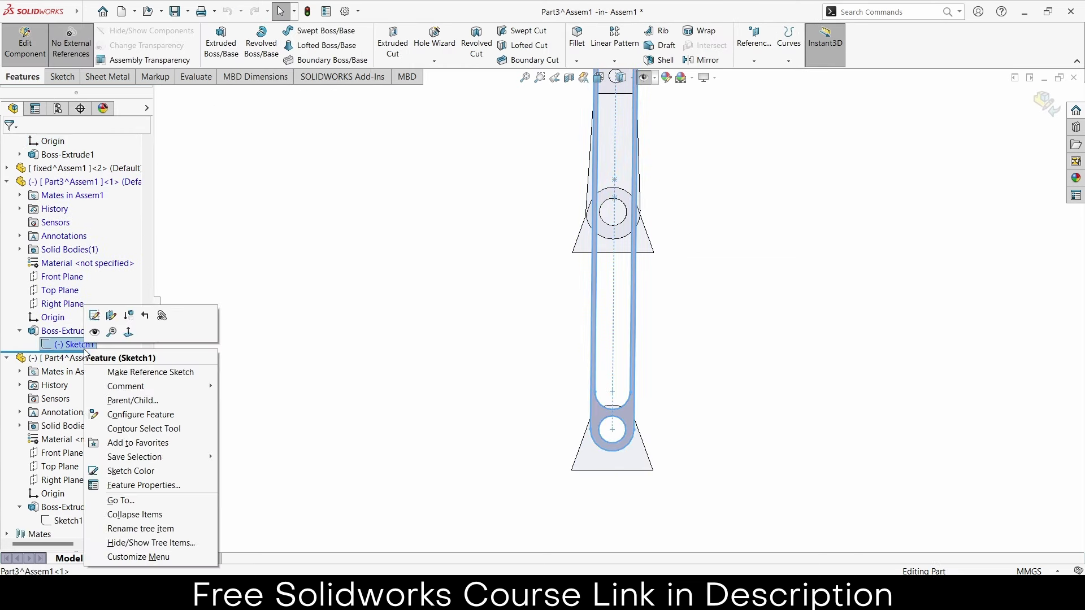
click(94, 317)
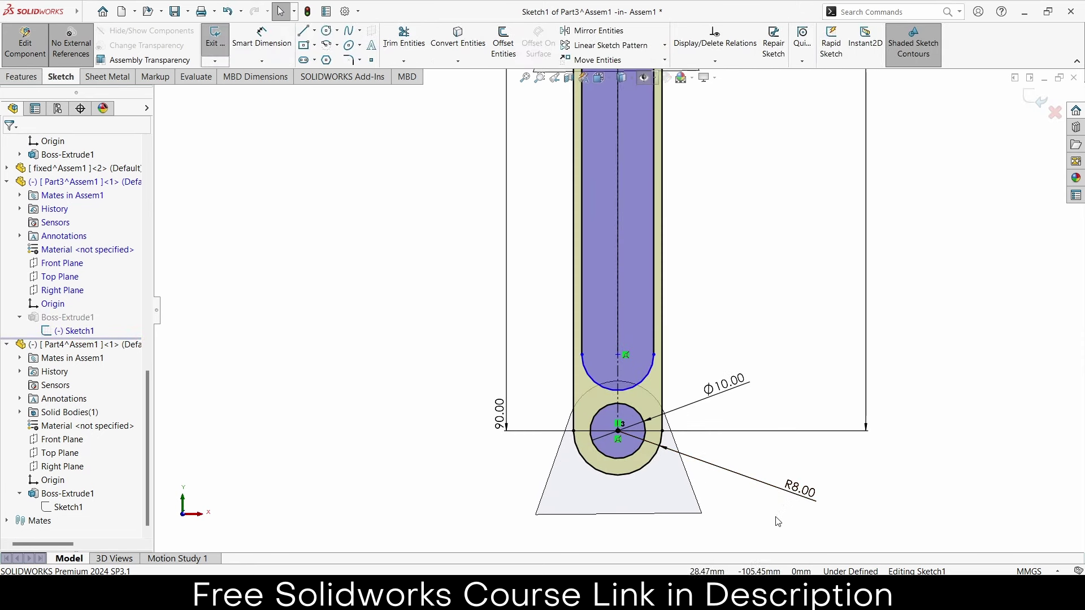
double_click(795, 498)
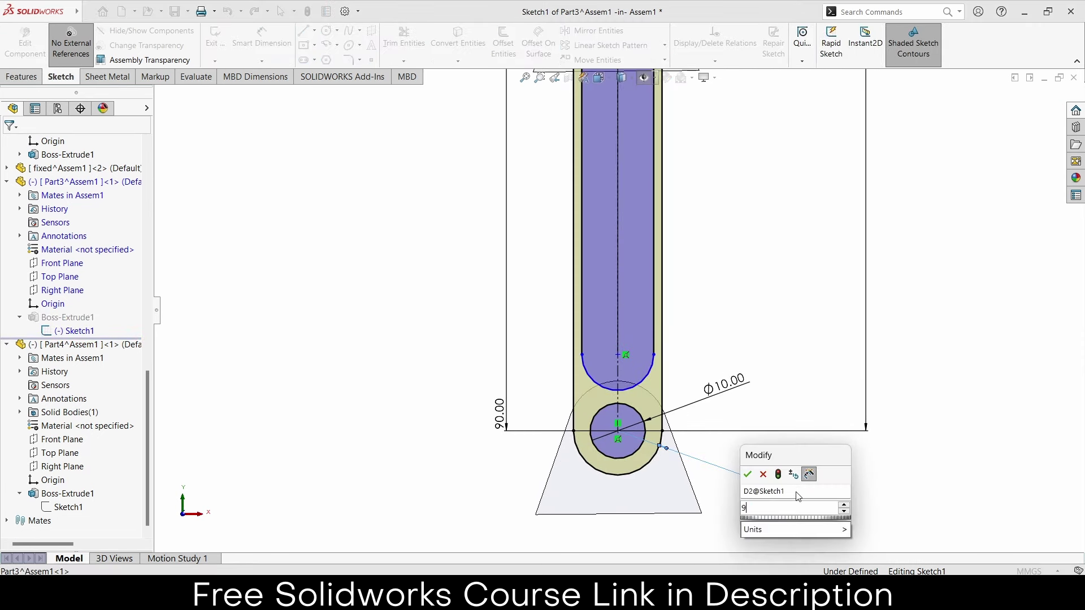
text(9)
key(Return)
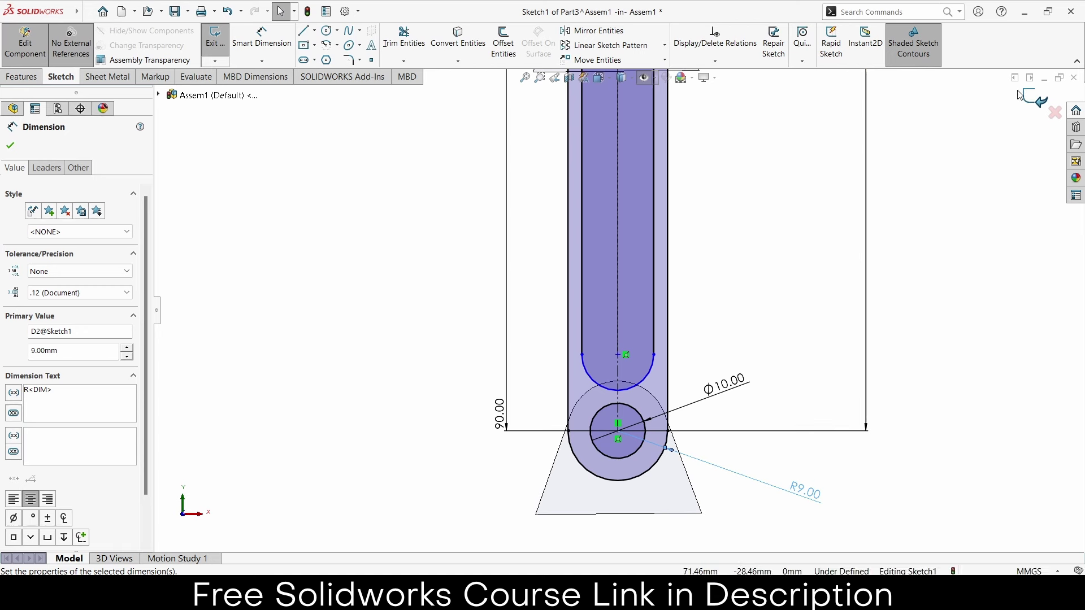
click(1030, 101)
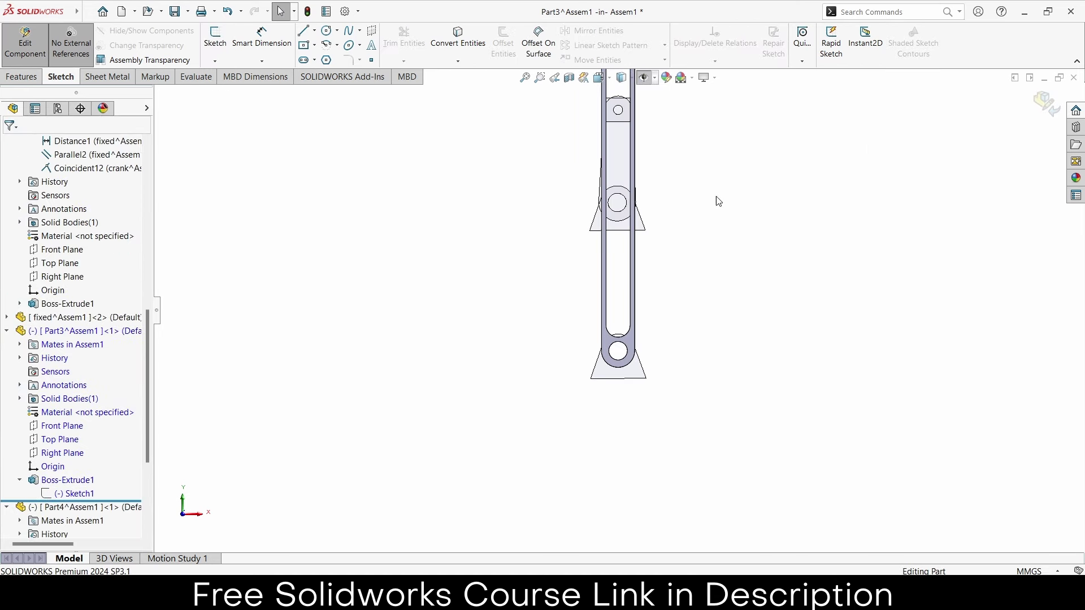
Step: Change the R9 radius to 10 mm and return to the assembly
scroll(643, 182, down, 2)
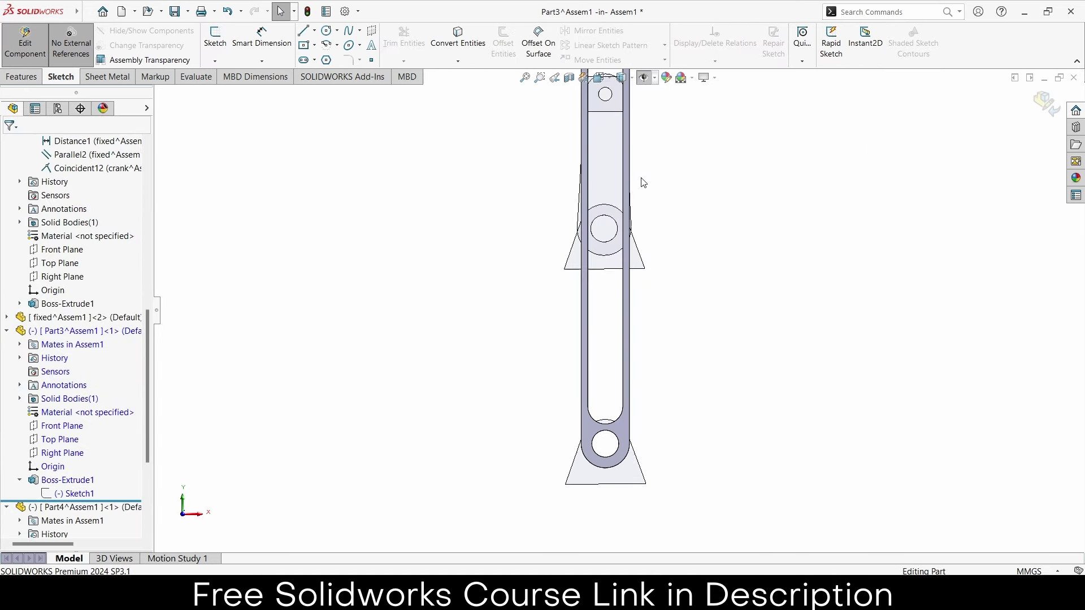
click(84, 494)
double_click(699, 473)
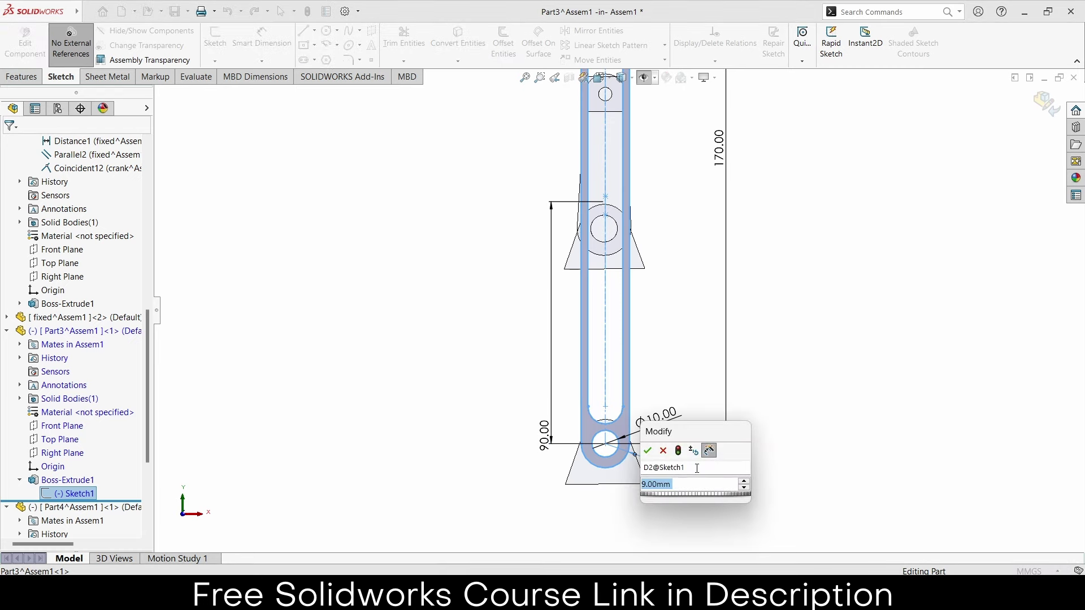
text(10)
key(Return)
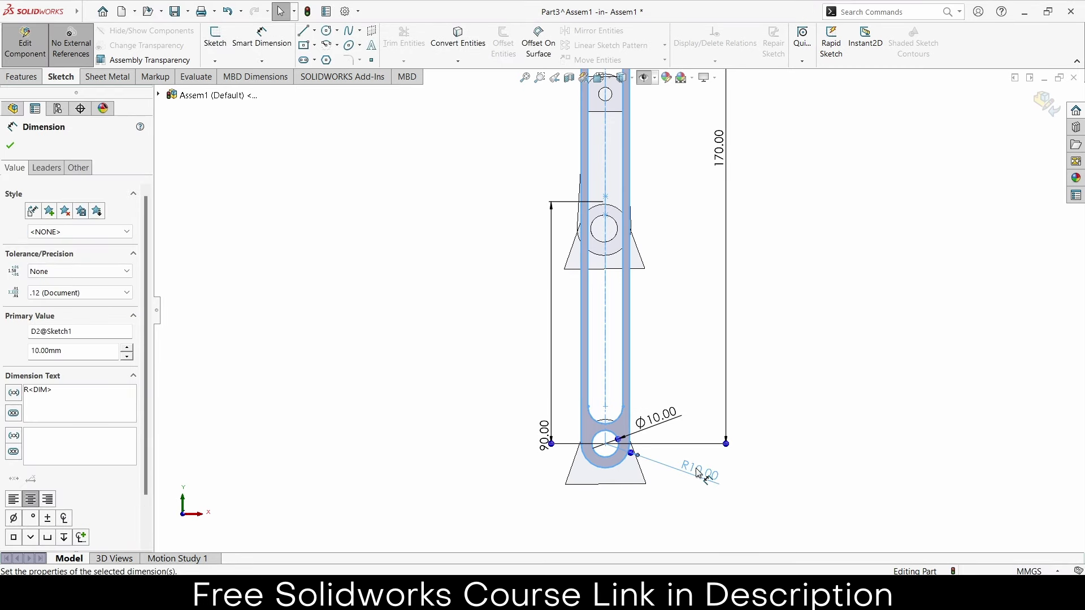
click(1038, 106)
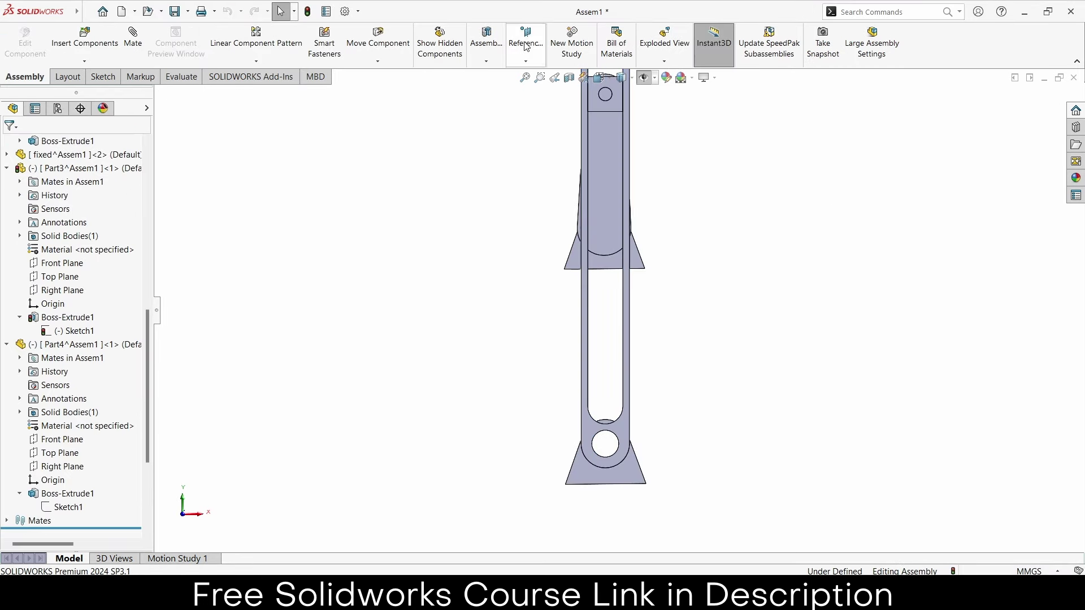
Step: Rebuild the assembly and drag the crank to confirm the resized link still swings
click(308, 12)
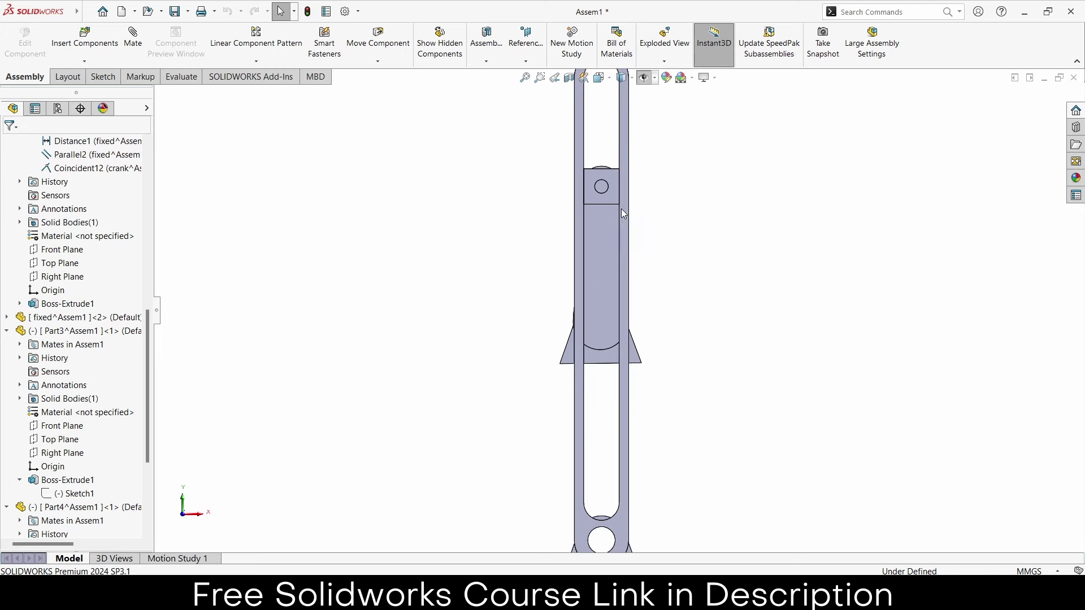
click(611, 238)
mouse_move(611, 242)
mouse_down()
mouse_move(652, 300)
mouse_move(559, 355)
mouse_move(621, 317)
mouse_move(612, 301)
mouse_move(625, 313)
mouse_up()
scroll(624, 314, up, 2)
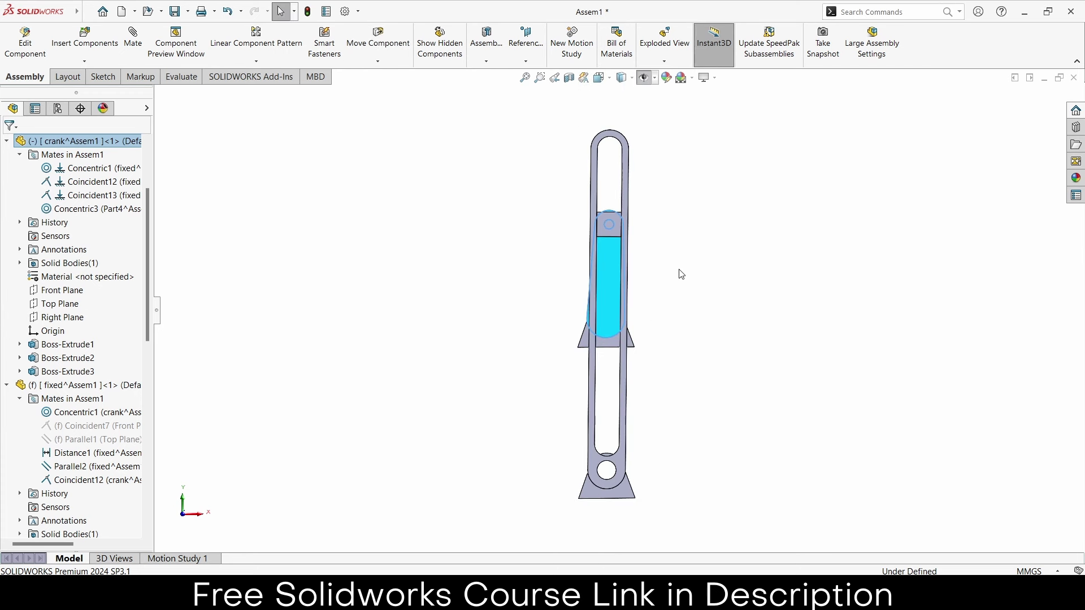
Step: Fit the whole linkage in view and select the crank face
key(f)
click(681, 294)
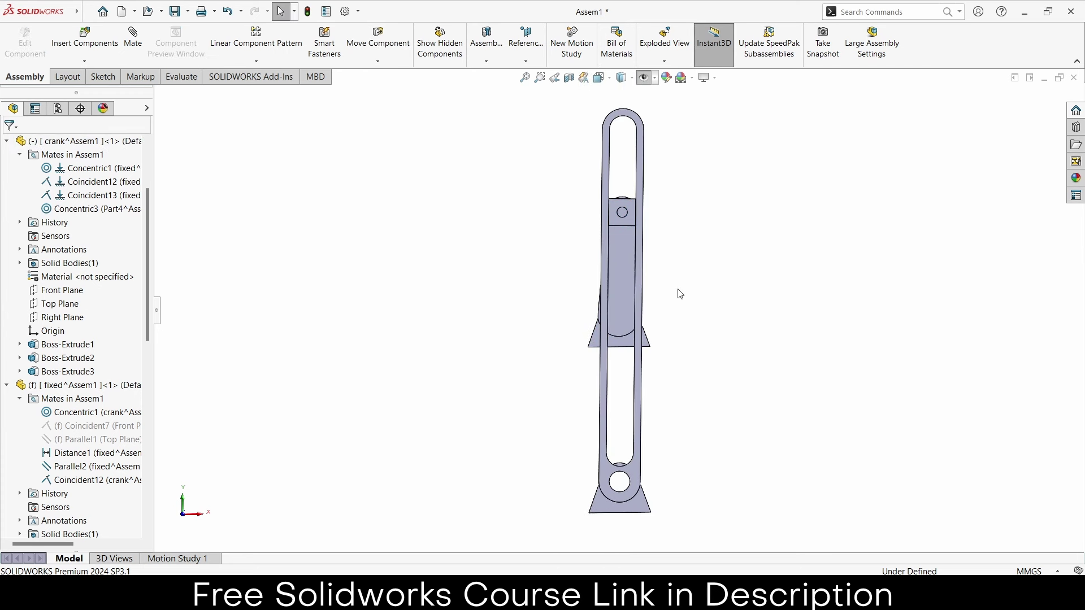
click(620, 263)
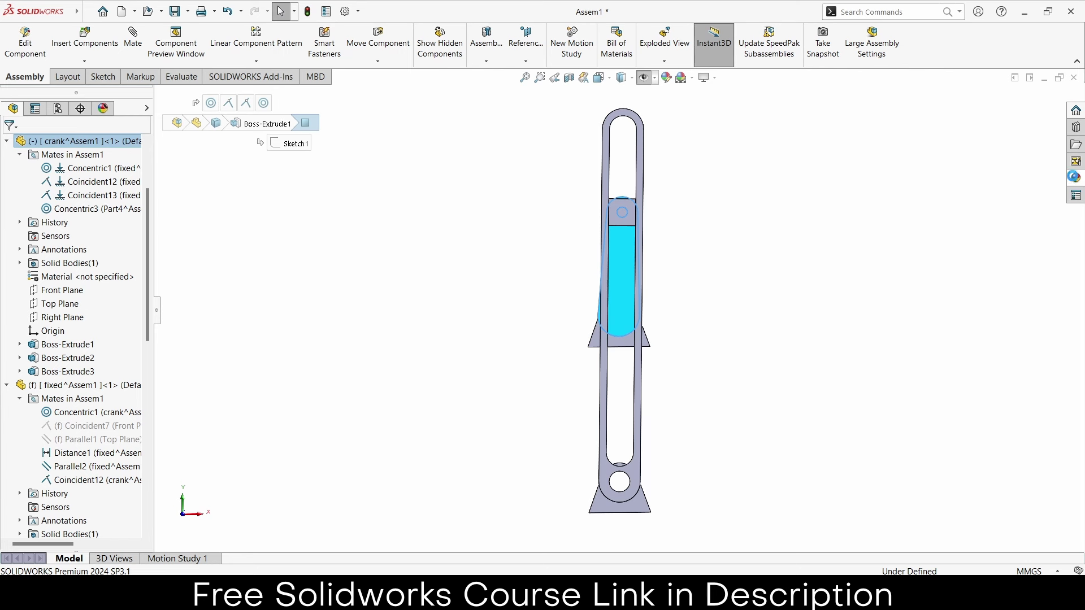
Step: Apply metallic gold from the Painted appearances to the whole crank body
click(1073, 177)
click(860, 118)
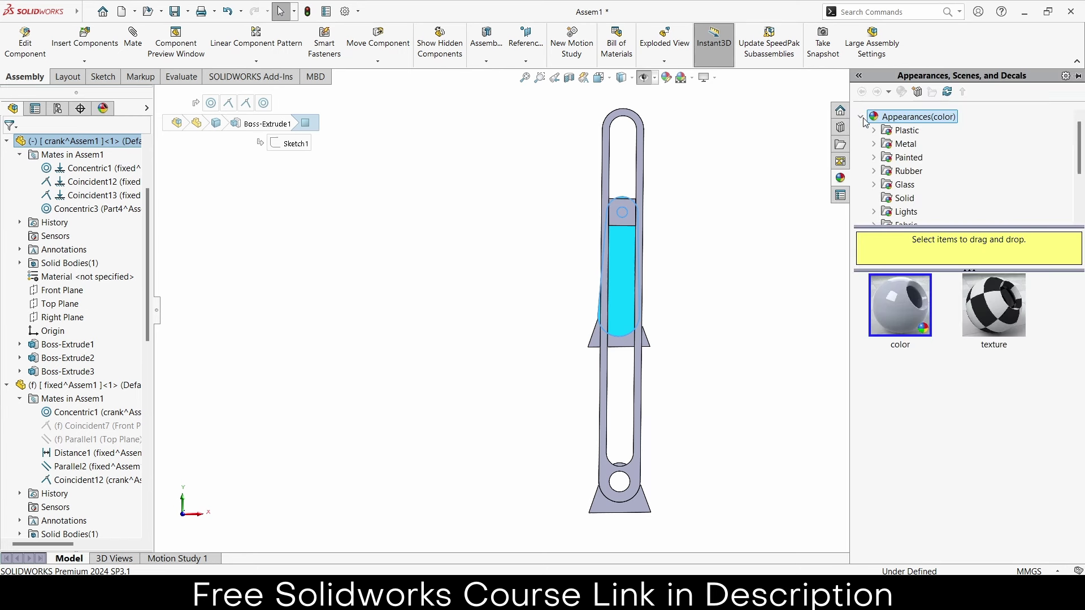
click(875, 146)
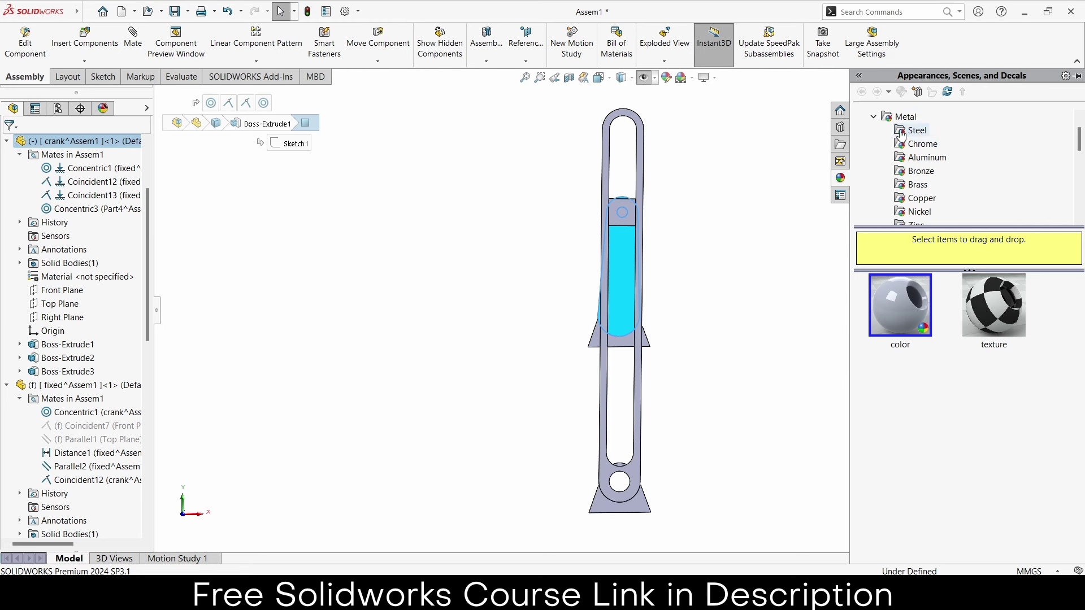
click(875, 117)
click(899, 133)
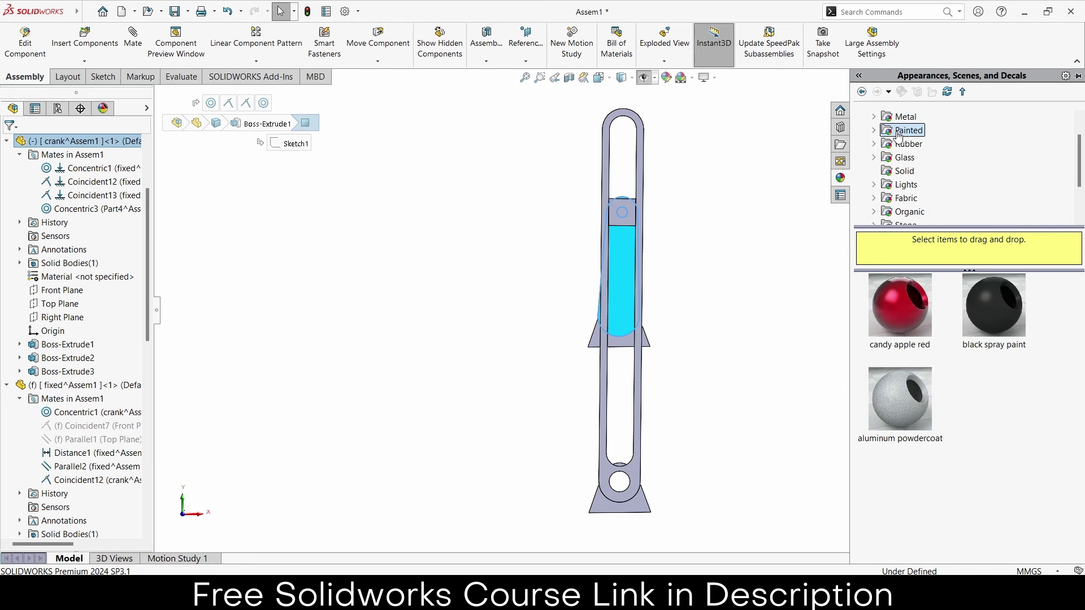
click(874, 131)
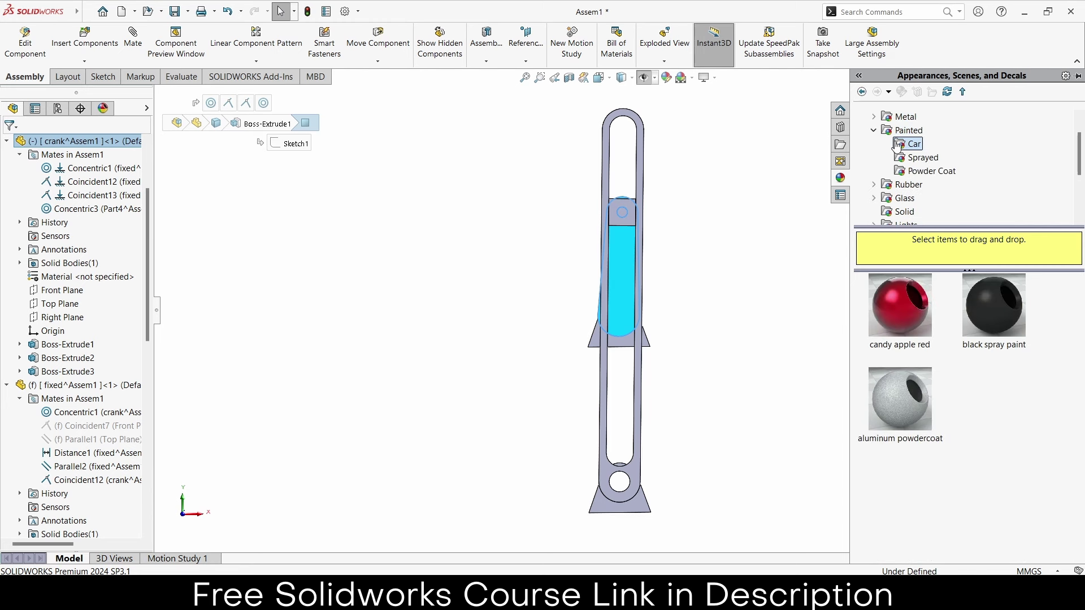
drag(905, 483, 624, 253)
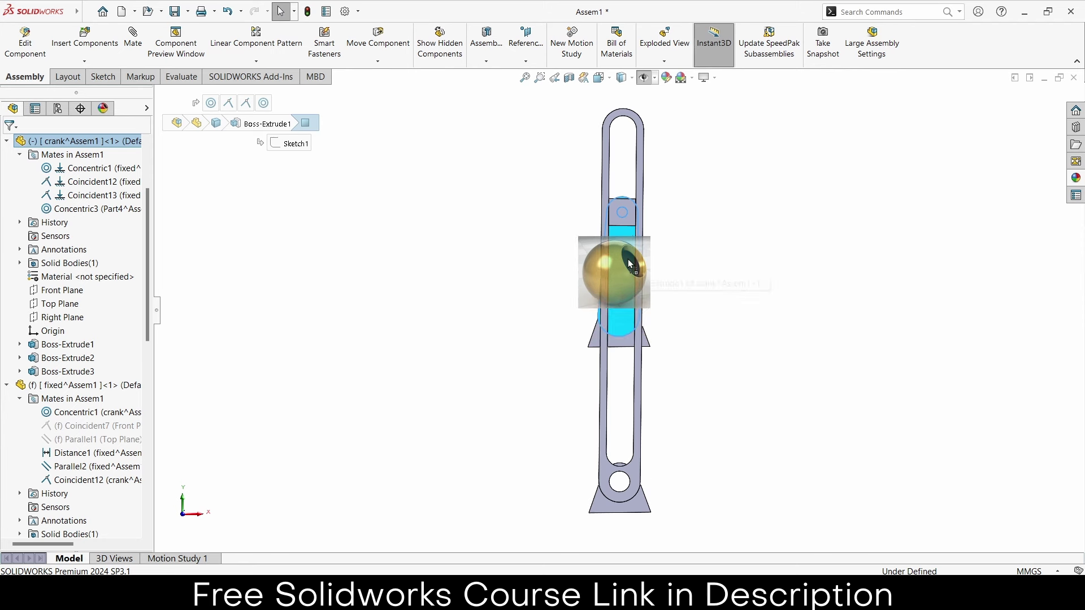
click(633, 261)
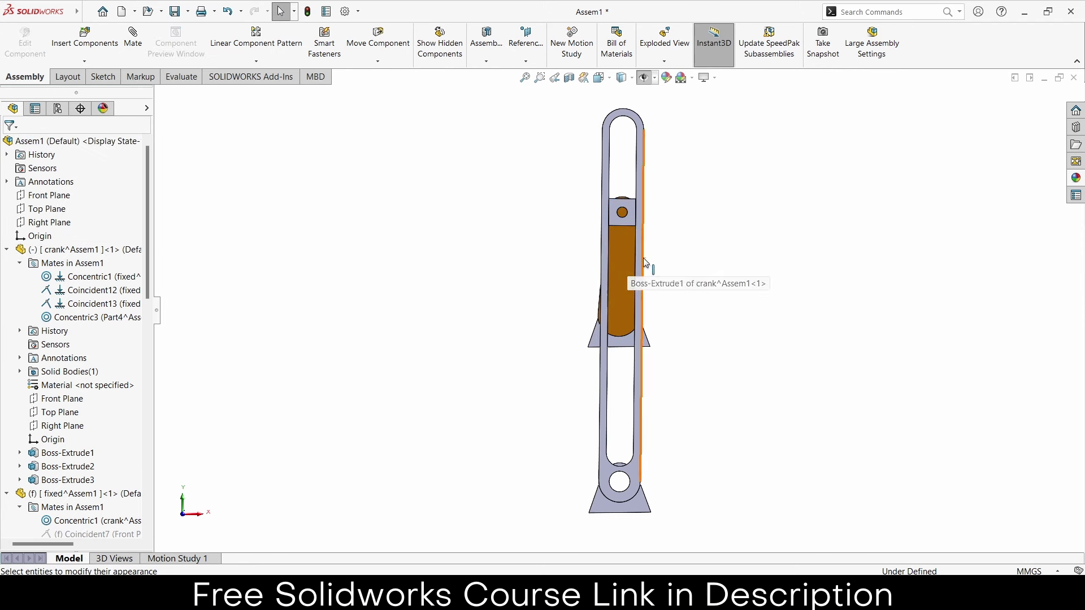
Step: Apply Gloss Blue to the whole slotted link part
click(1075, 179)
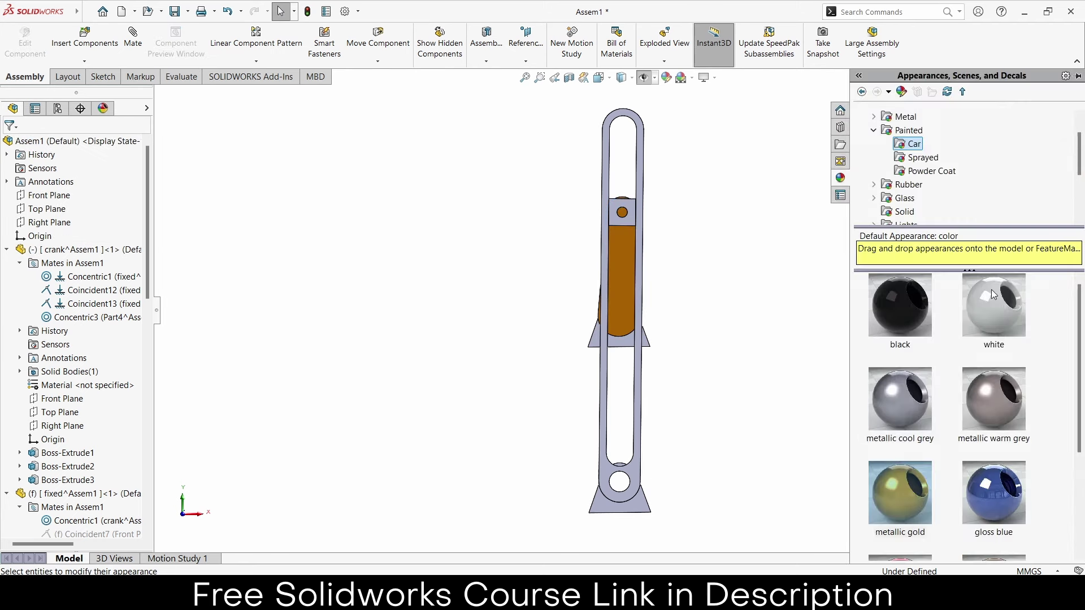
drag(984, 483, 640, 129)
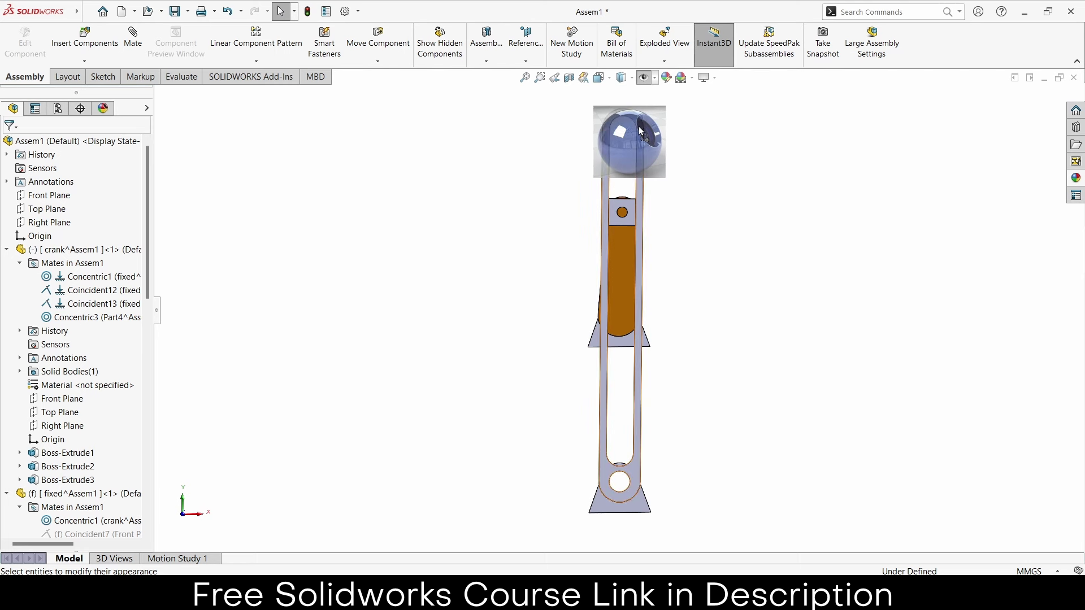
click(659, 129)
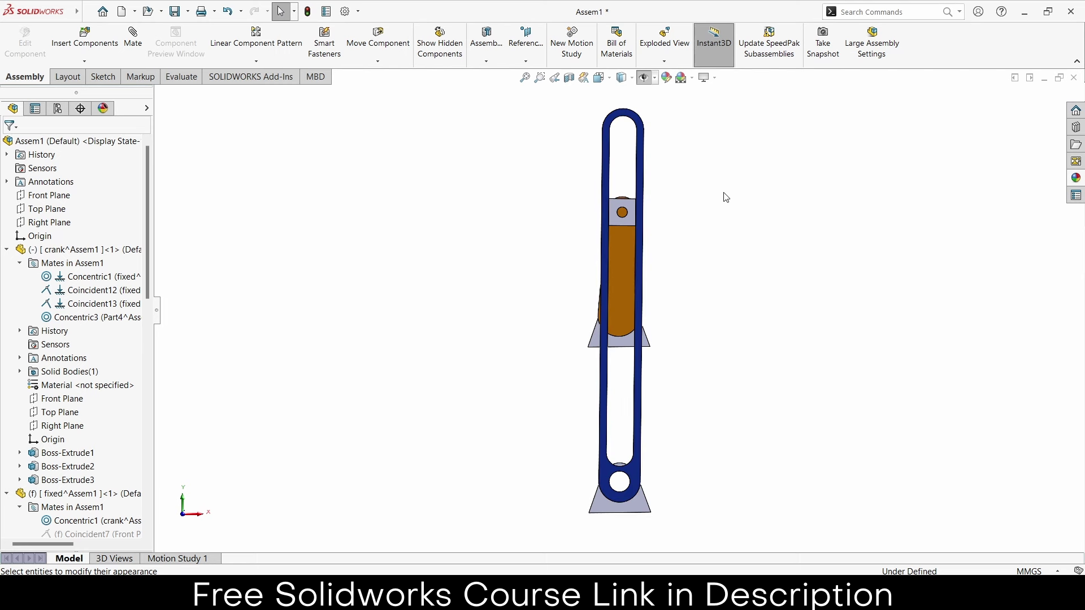
middle_drag(710, 203, 716, 212)
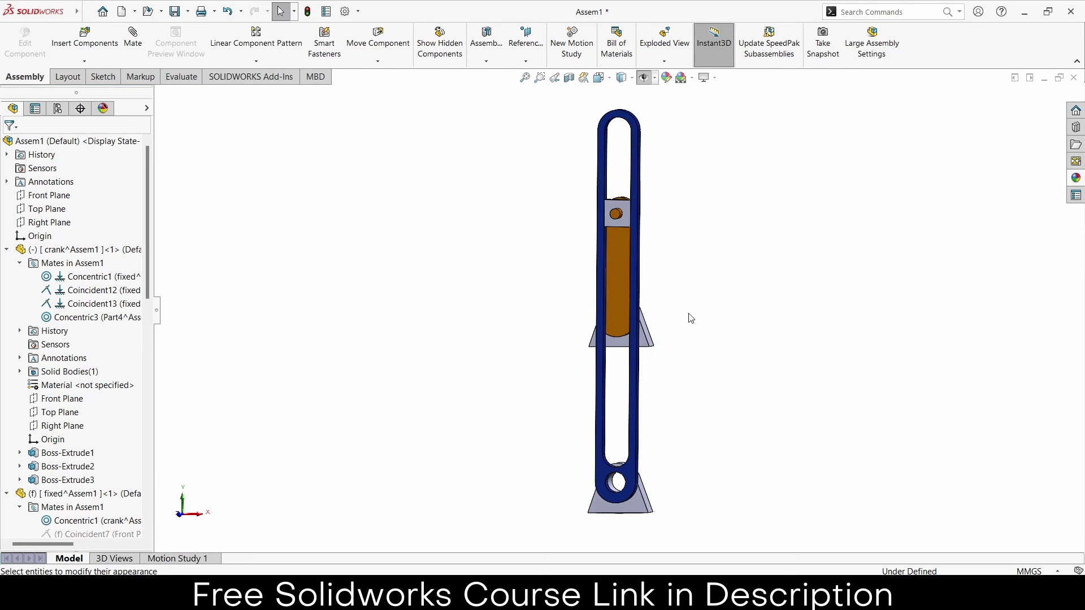
Step: Apply Candy Apple Red to the slider block part, then return to the front view
click(1083, 180)
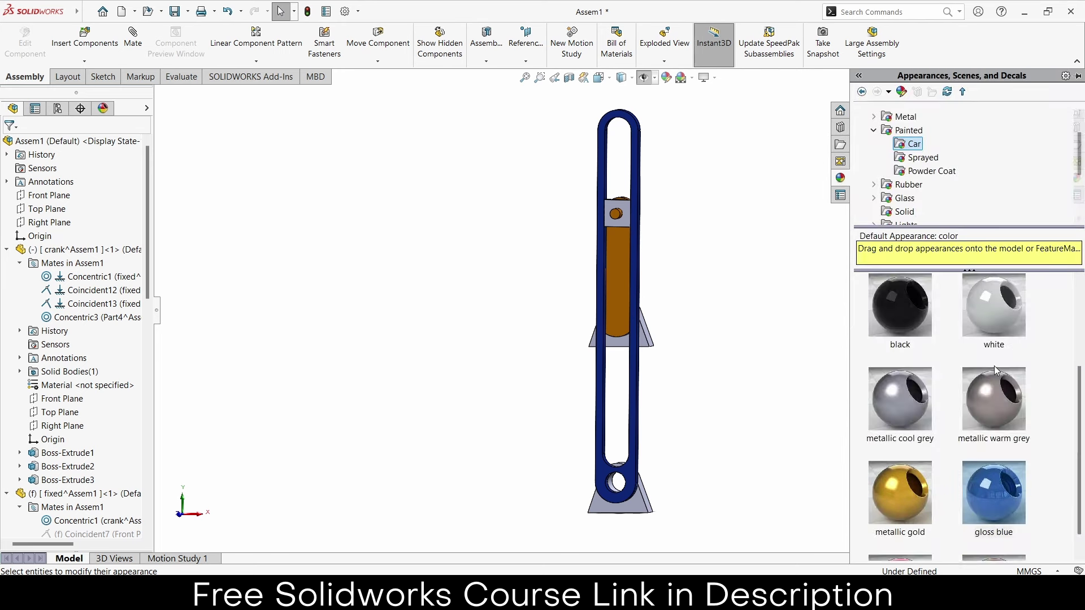
scroll(994, 365, down, 3)
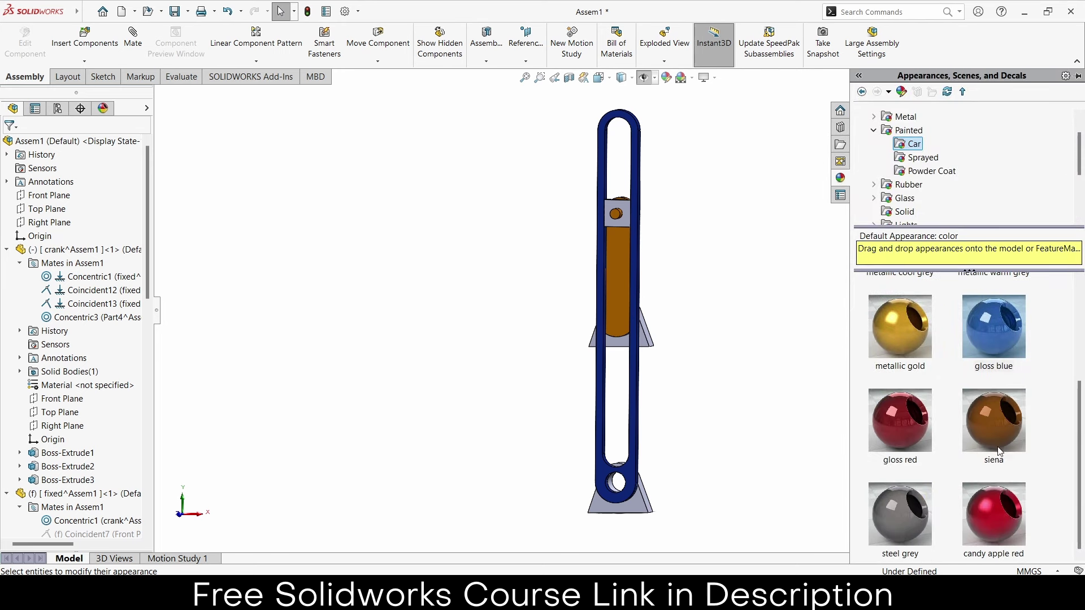
drag(1020, 514, 621, 209)
click(634, 206)
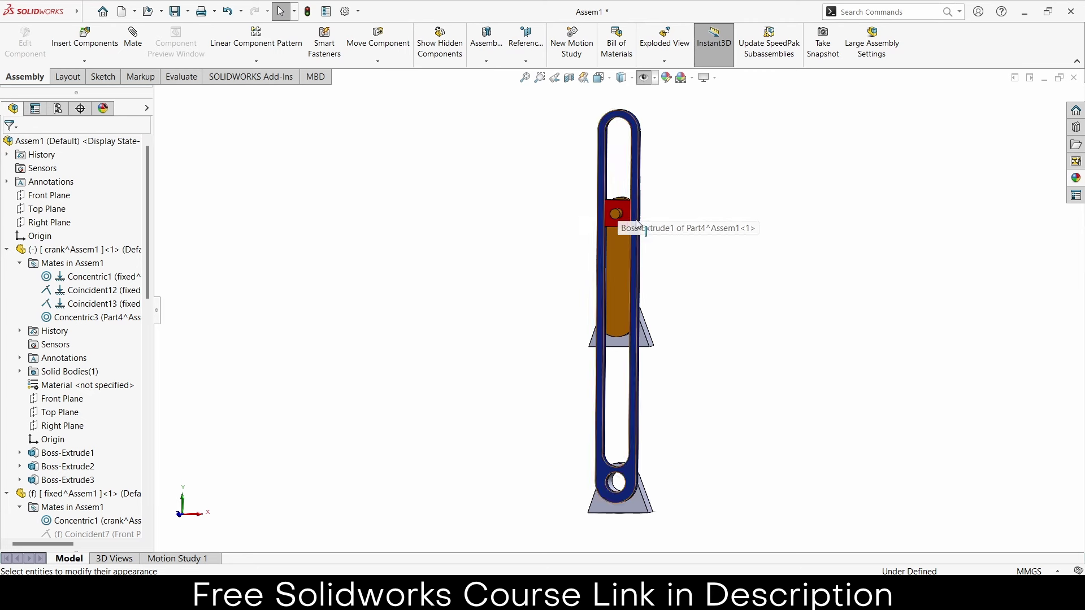
mouse_move(714, 313)
middle_down()
mouse_move(734, 311)
mouse_move(733, 322)
middle_up()
click(616, 277)
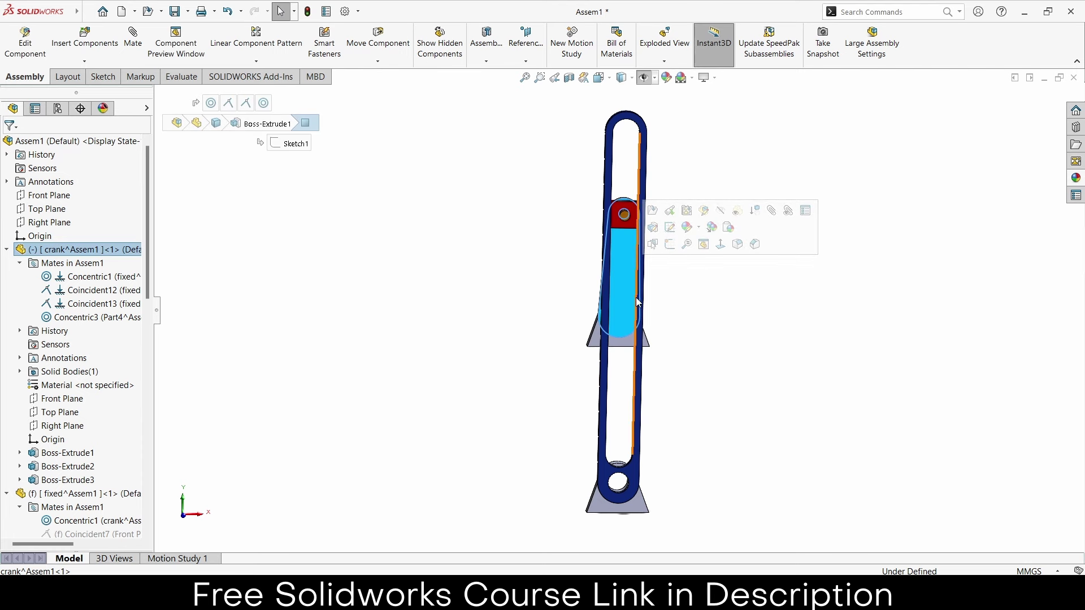
click(718, 308)
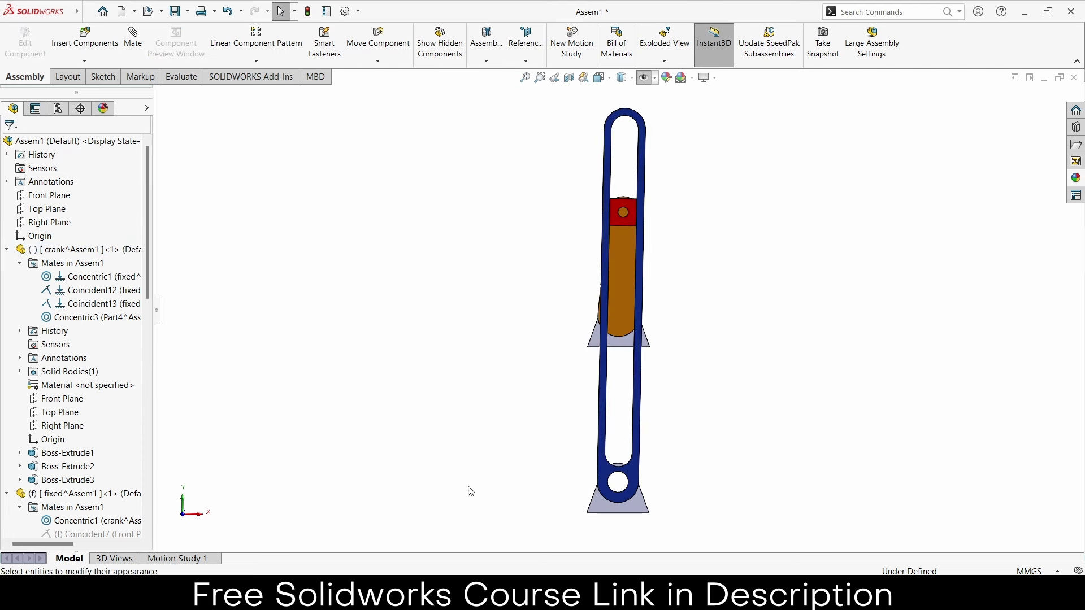
Step: In Motion Study 1, add a rotary motor on the crank's round face with reversed direction
click(202, 558)
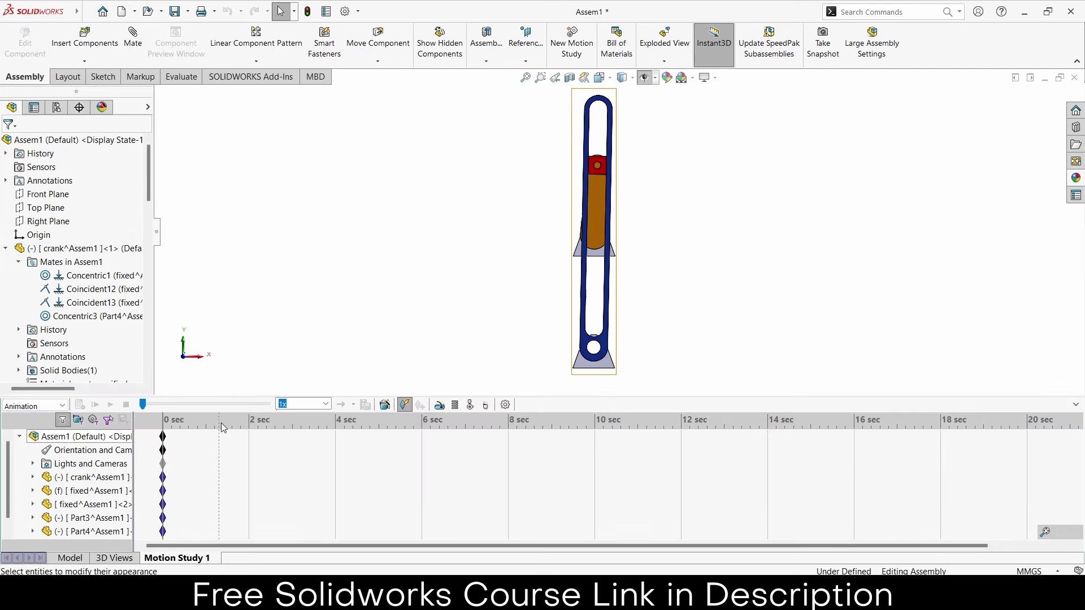
click(439, 405)
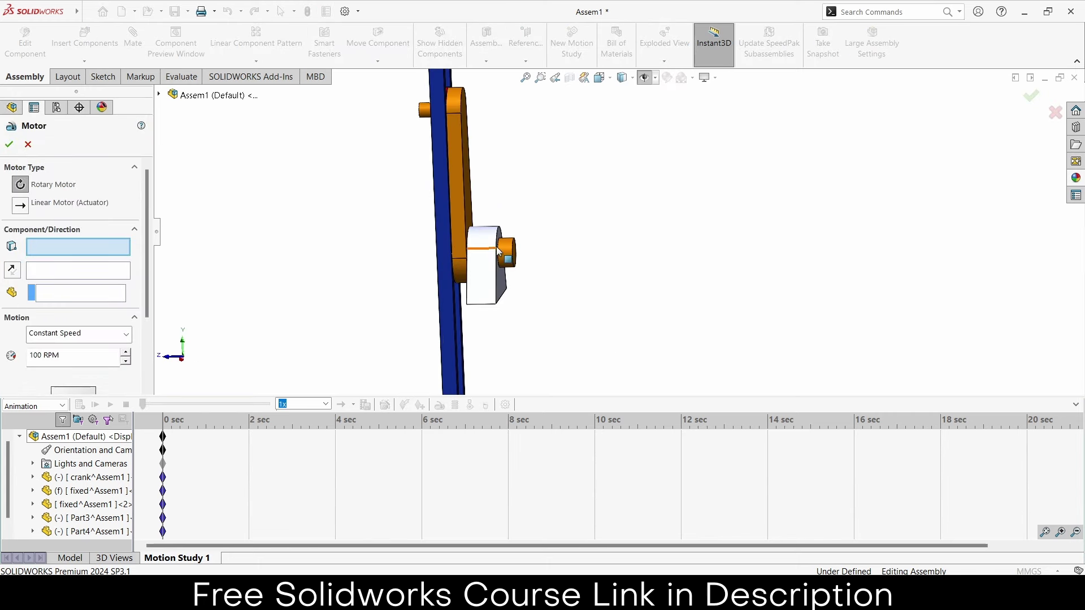
click(504, 253)
mouse_move(300, 235)
middle_down()
mouse_move(563, 254)
mouse_move(462, 256)
middle_up()
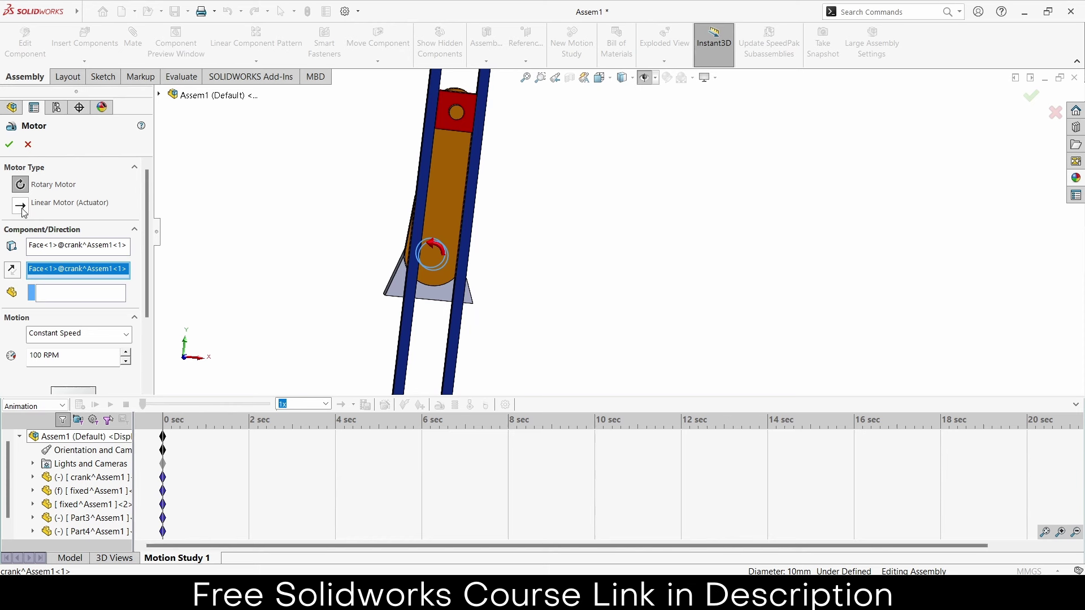
click(14, 273)
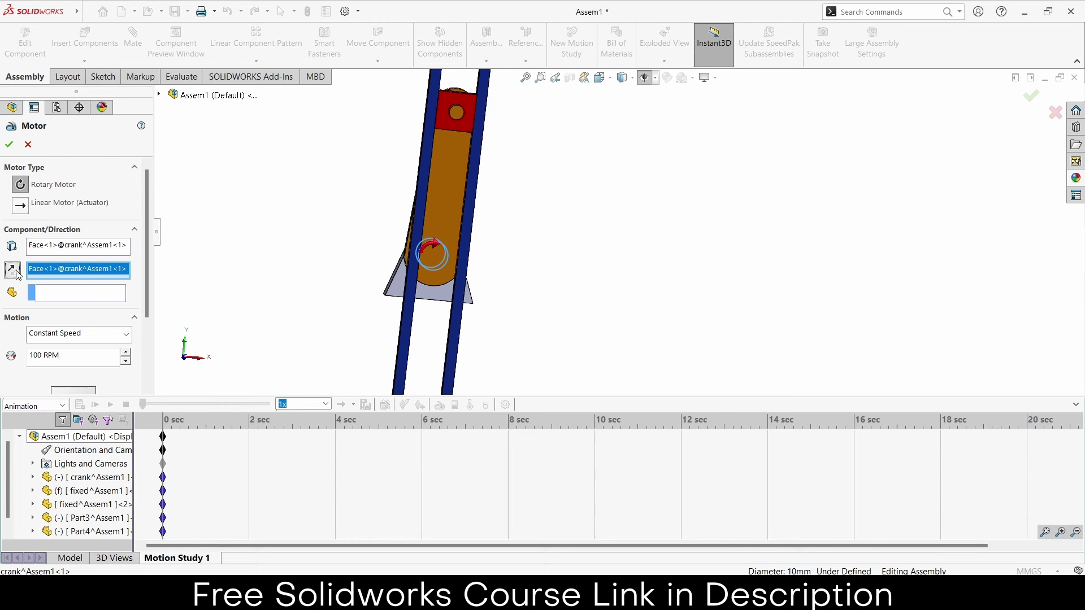
Step: Set the motor's motion type to Distance 360deg and accept it
drag(76, 361, 1, 350)
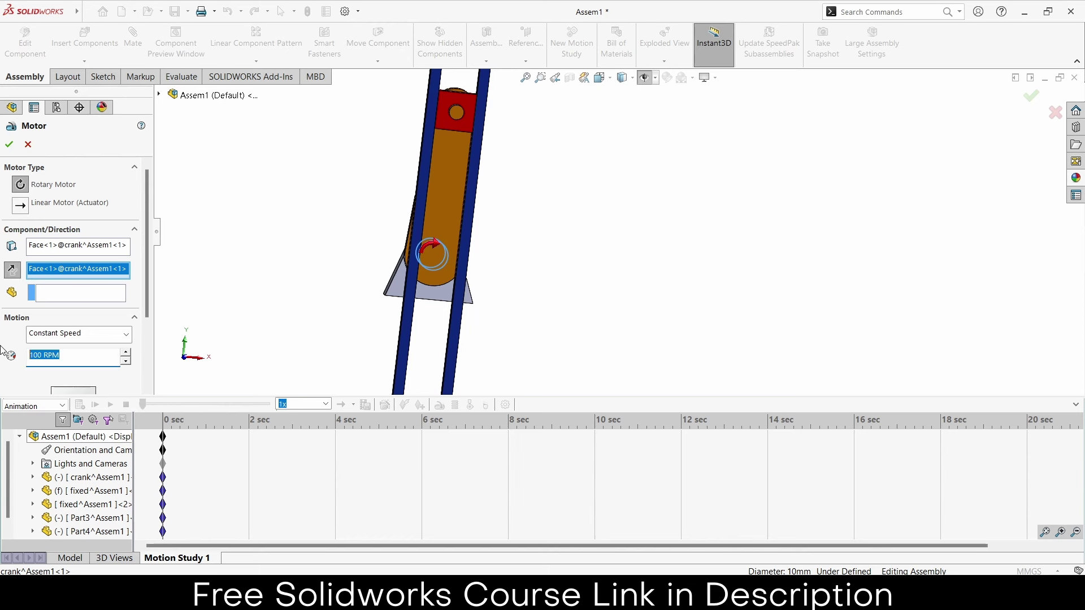
click(117, 334)
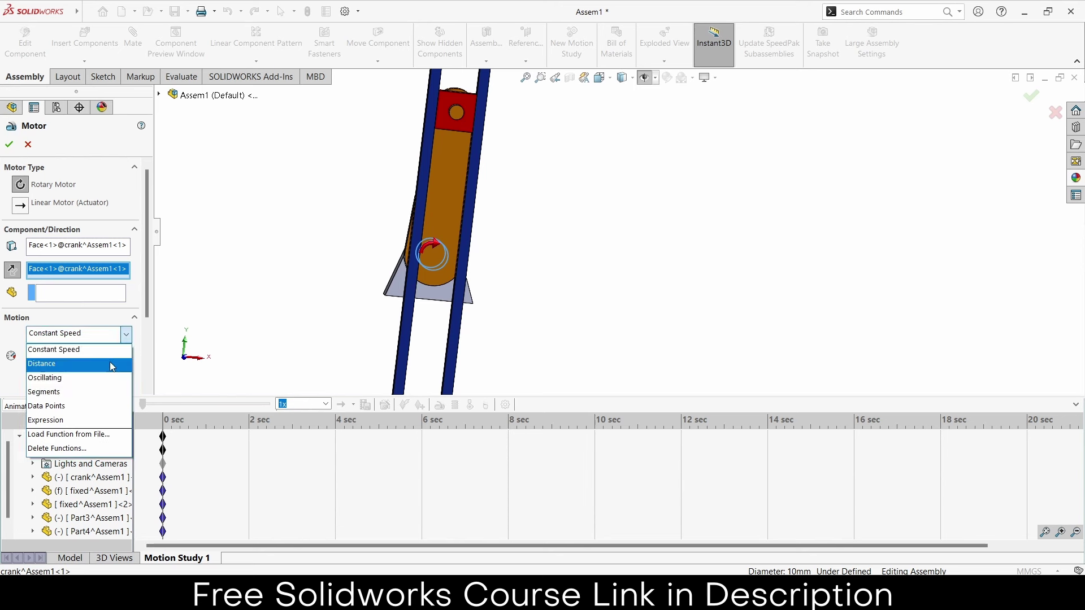
click(110, 363)
drag(103, 358, 3, 360)
text(360)
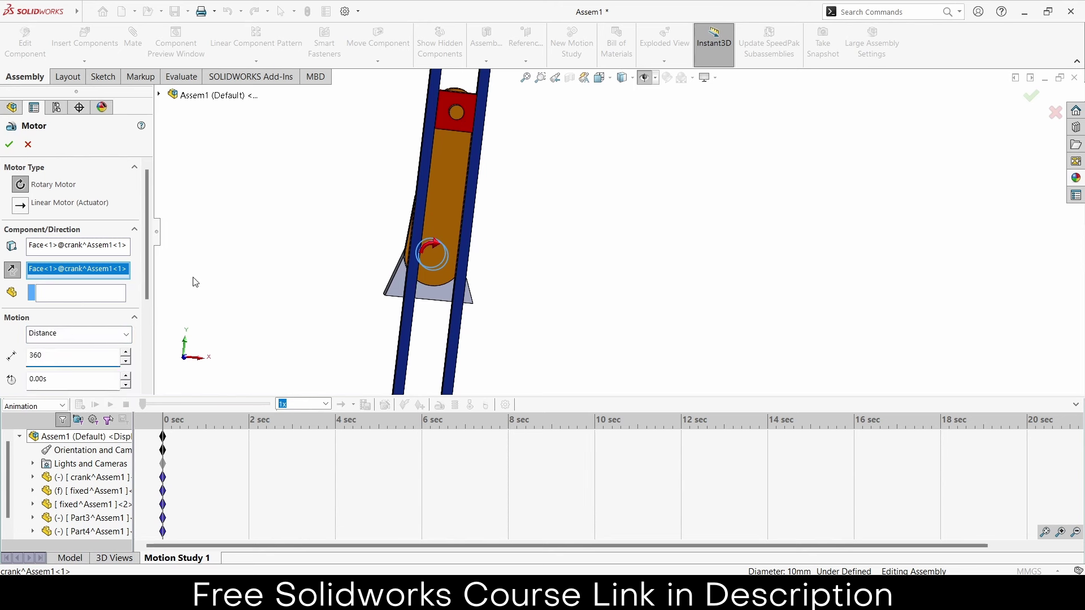
key(Return)
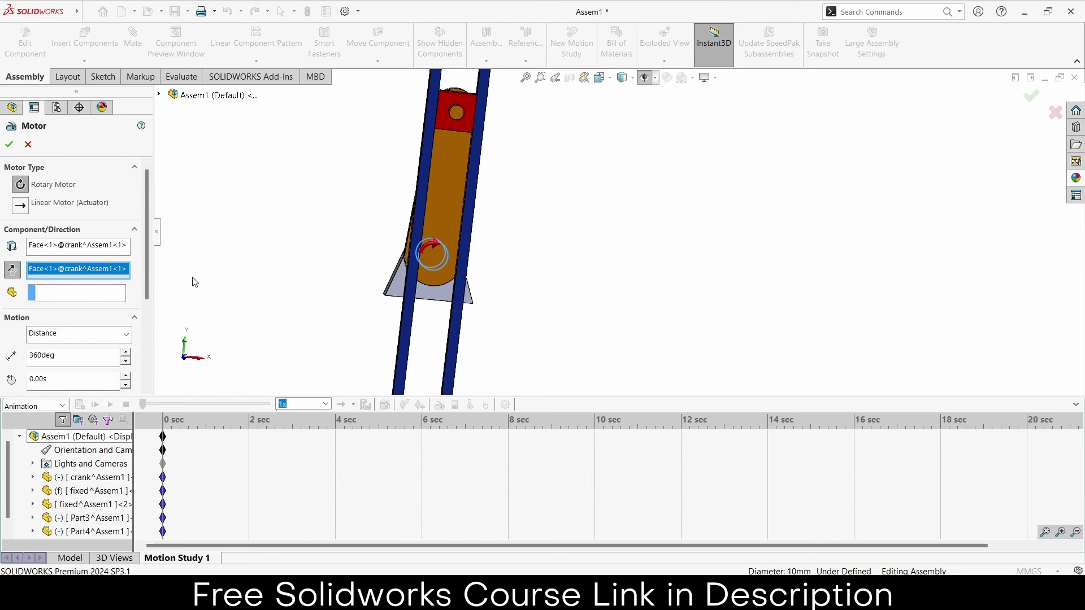
click(7, 145)
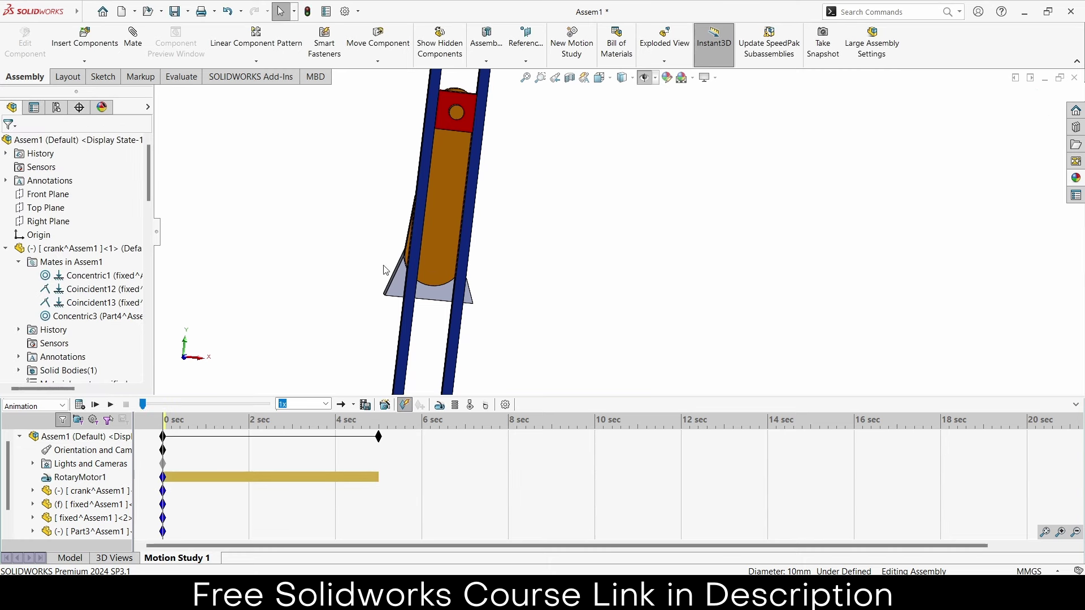
Step: Snap the model to a straight front view with the crank selected
click(1076, 406)
click(418, 269)
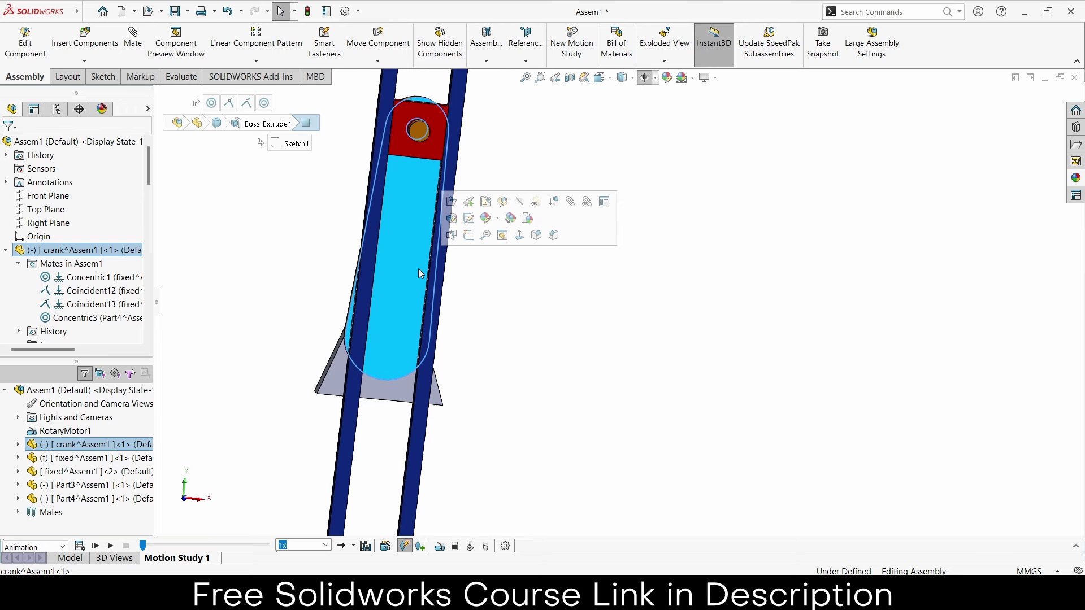
key(ctrl+1)
click(1074, 546)
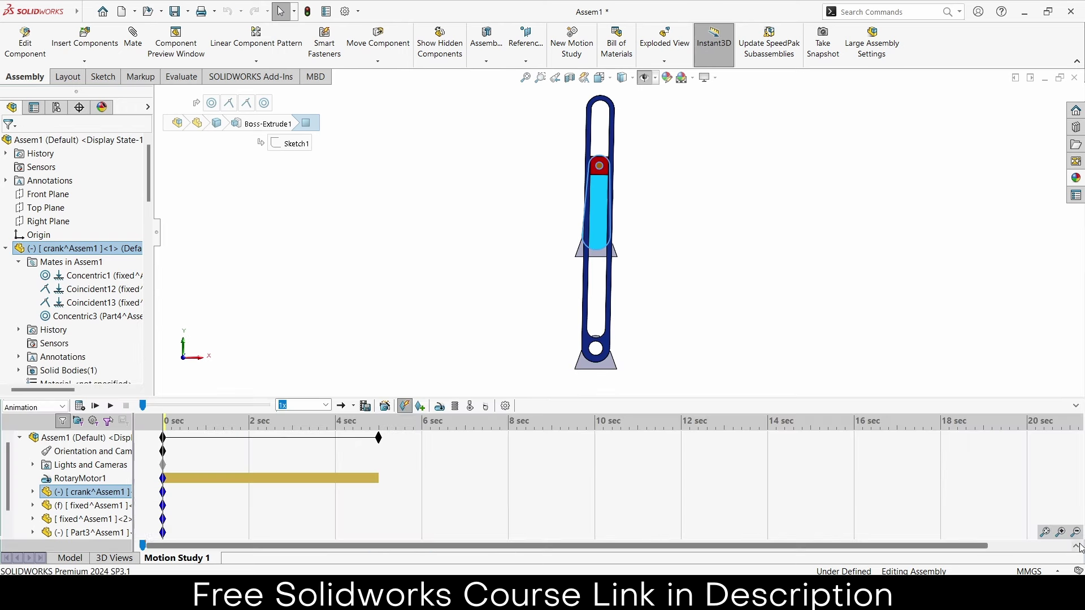
Step: Disable playback of view keys, set the study to 30 fps, and calculate the animation
right_click(79, 452)
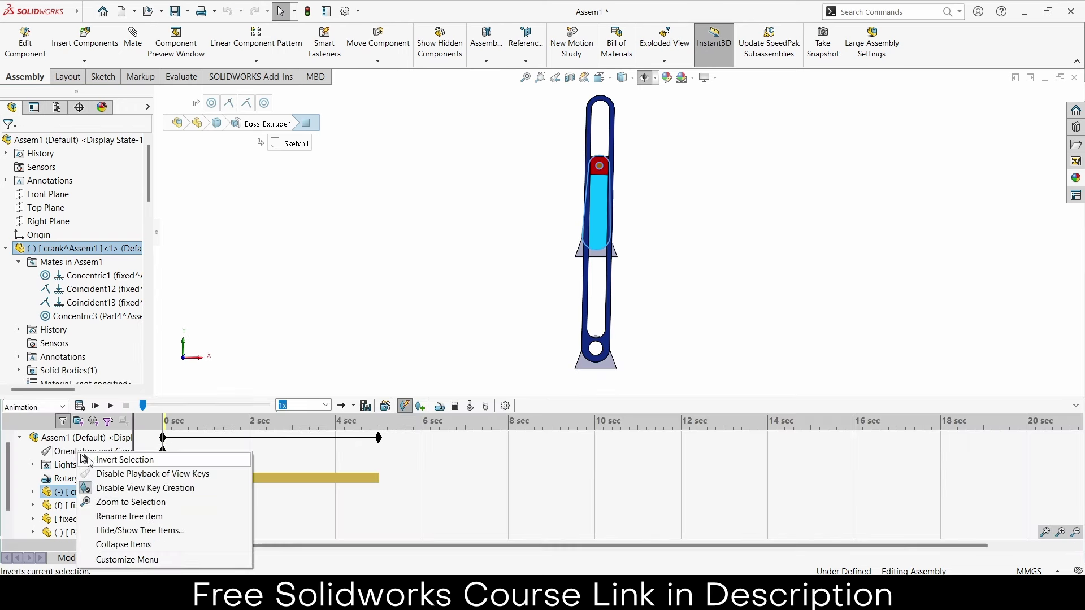
click(101, 475)
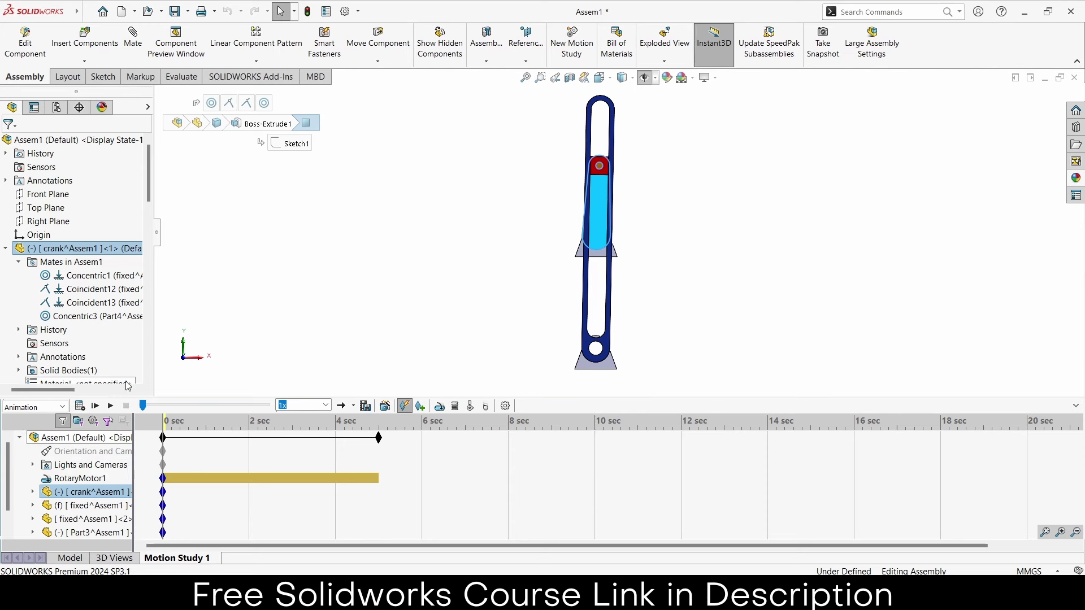
click(506, 408)
text(30)
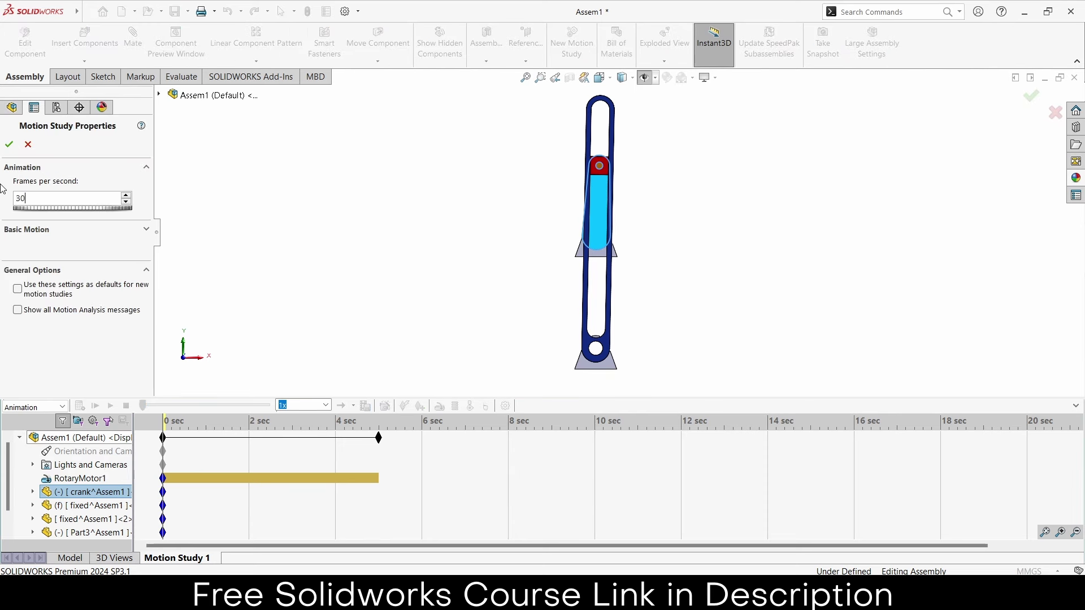
click(9, 145)
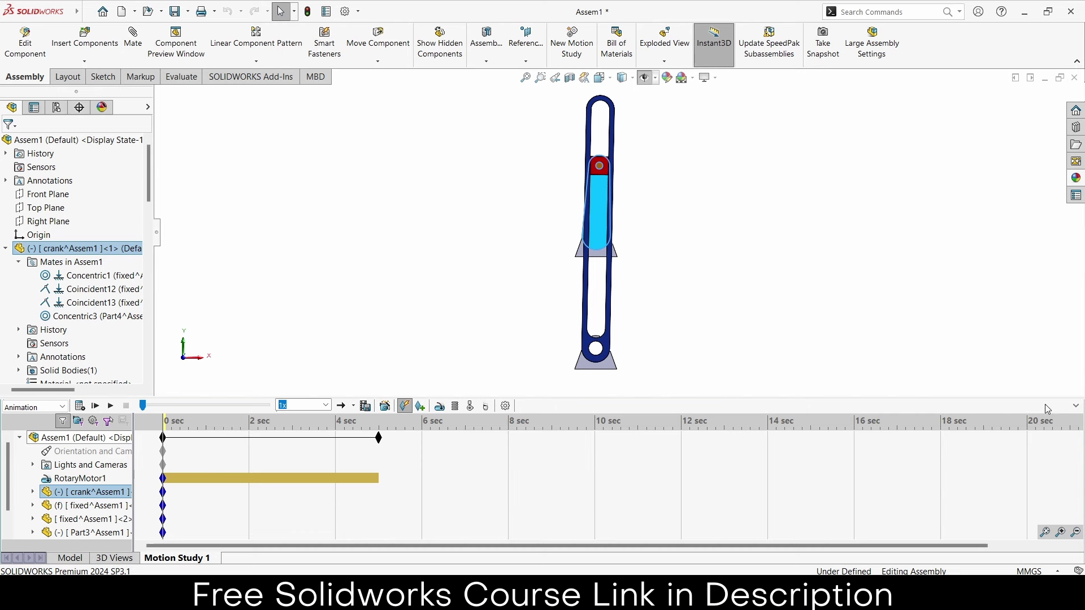
click(1075, 406)
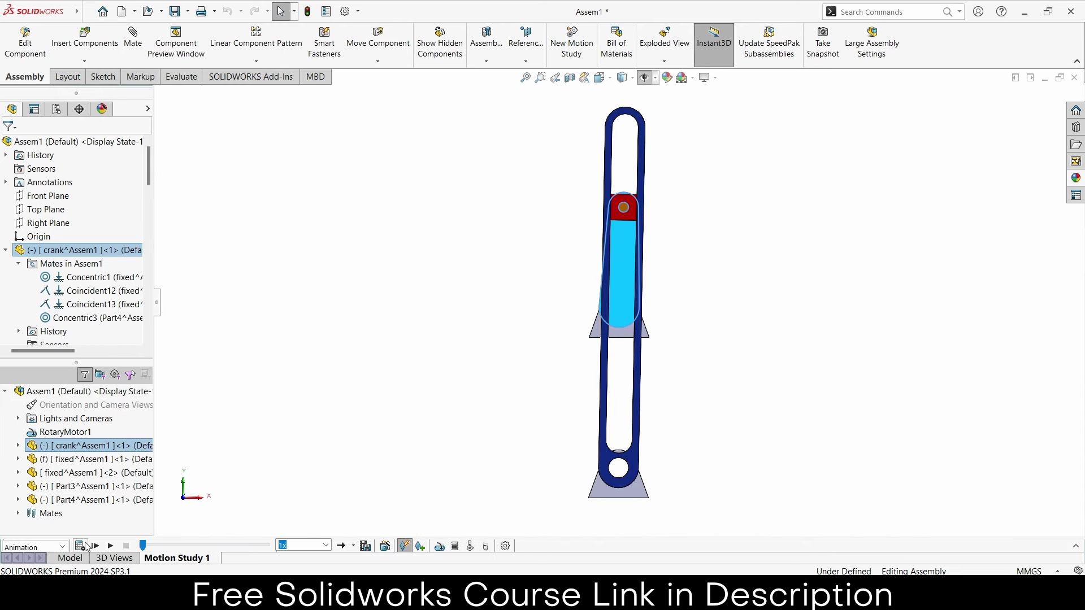
click(82, 545)
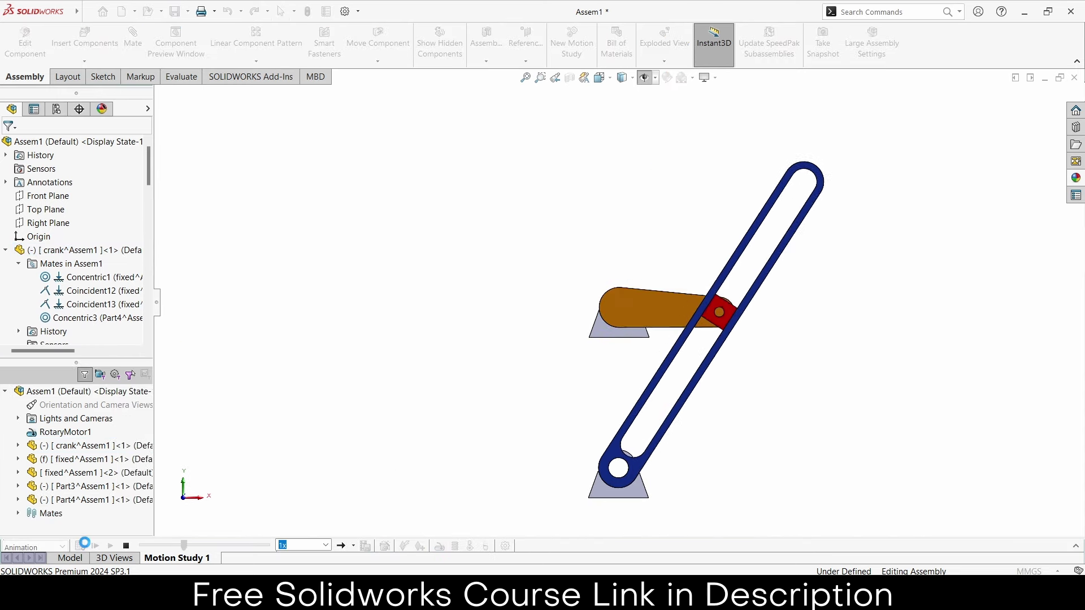